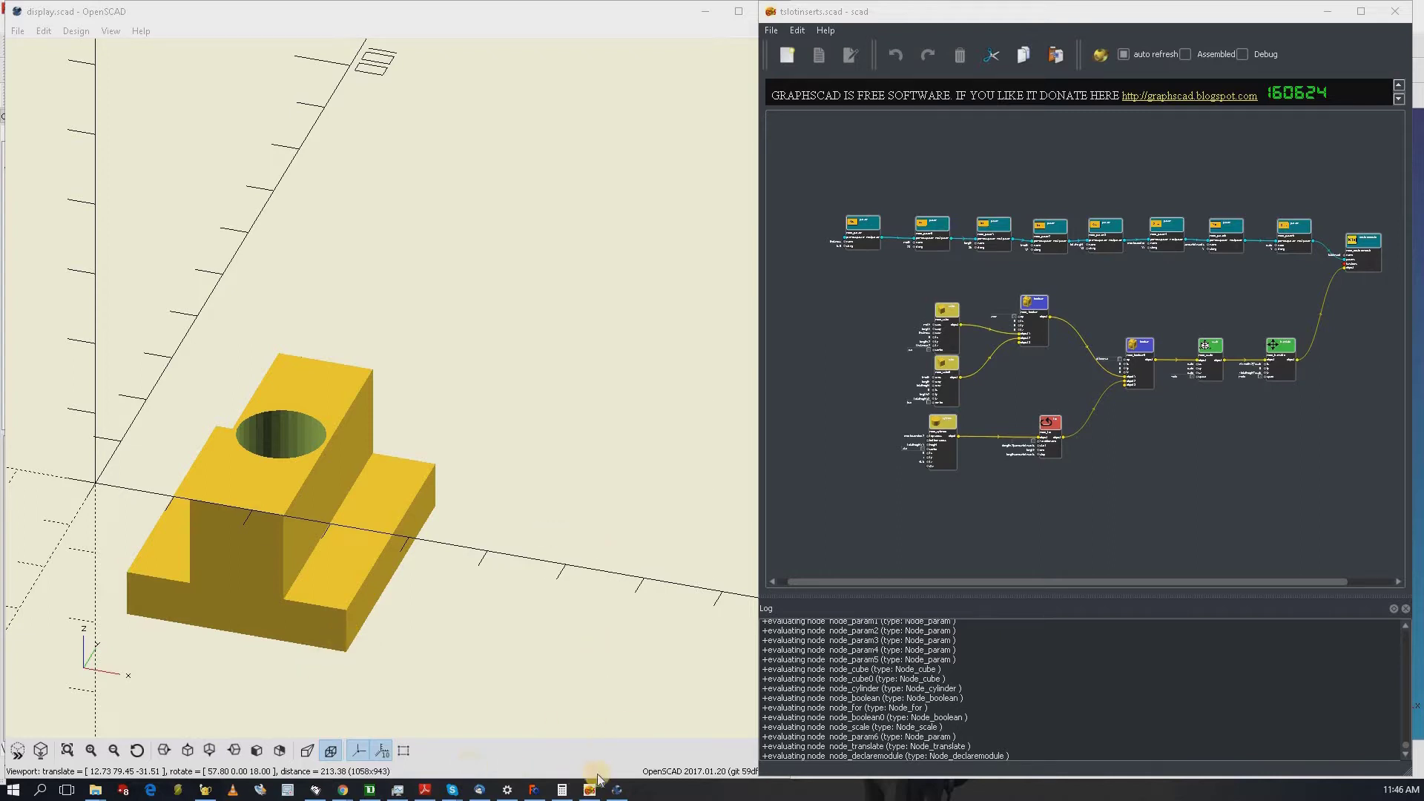
- Switch to the GraphSCAD window and save the tslotinserts.scad design to disk
click(534, 790)
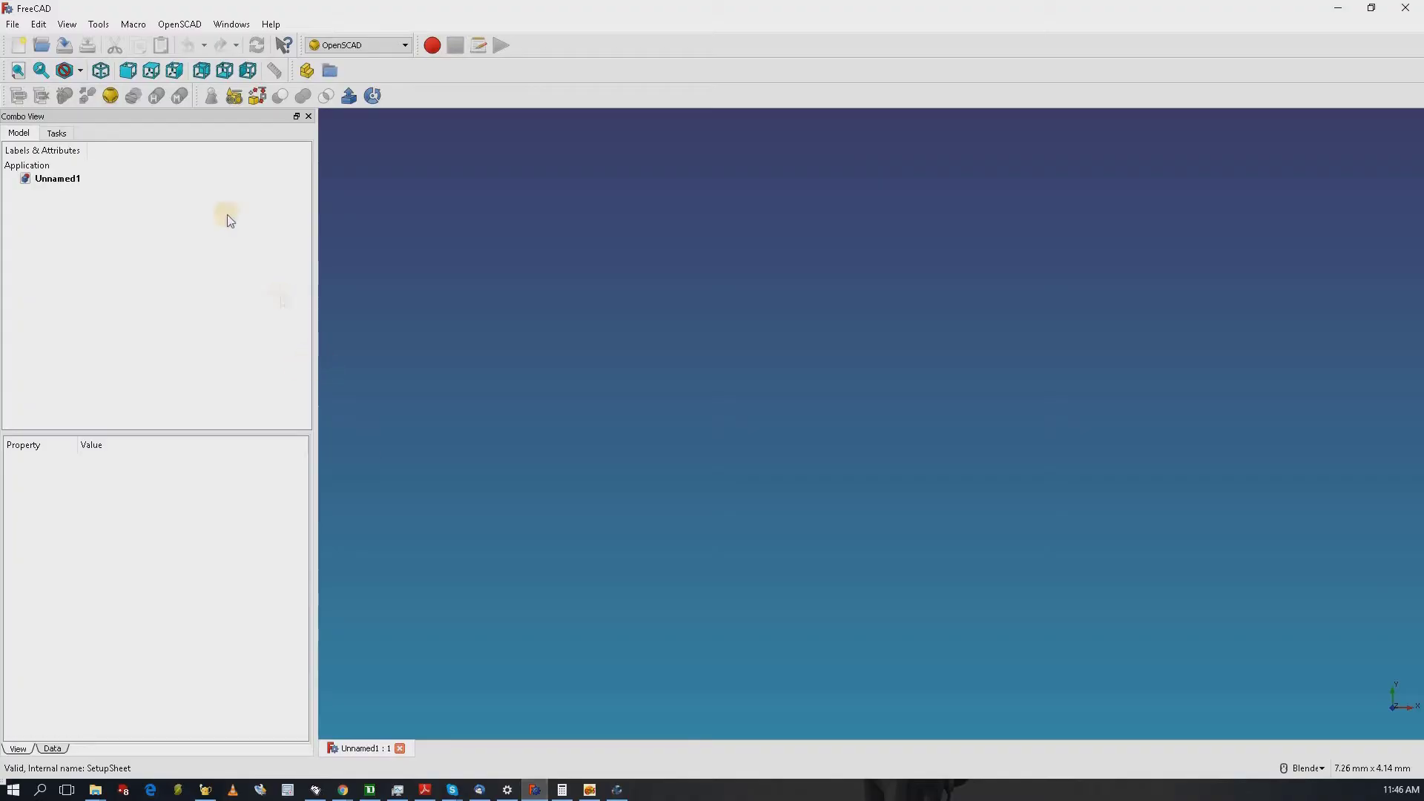
click(618, 790)
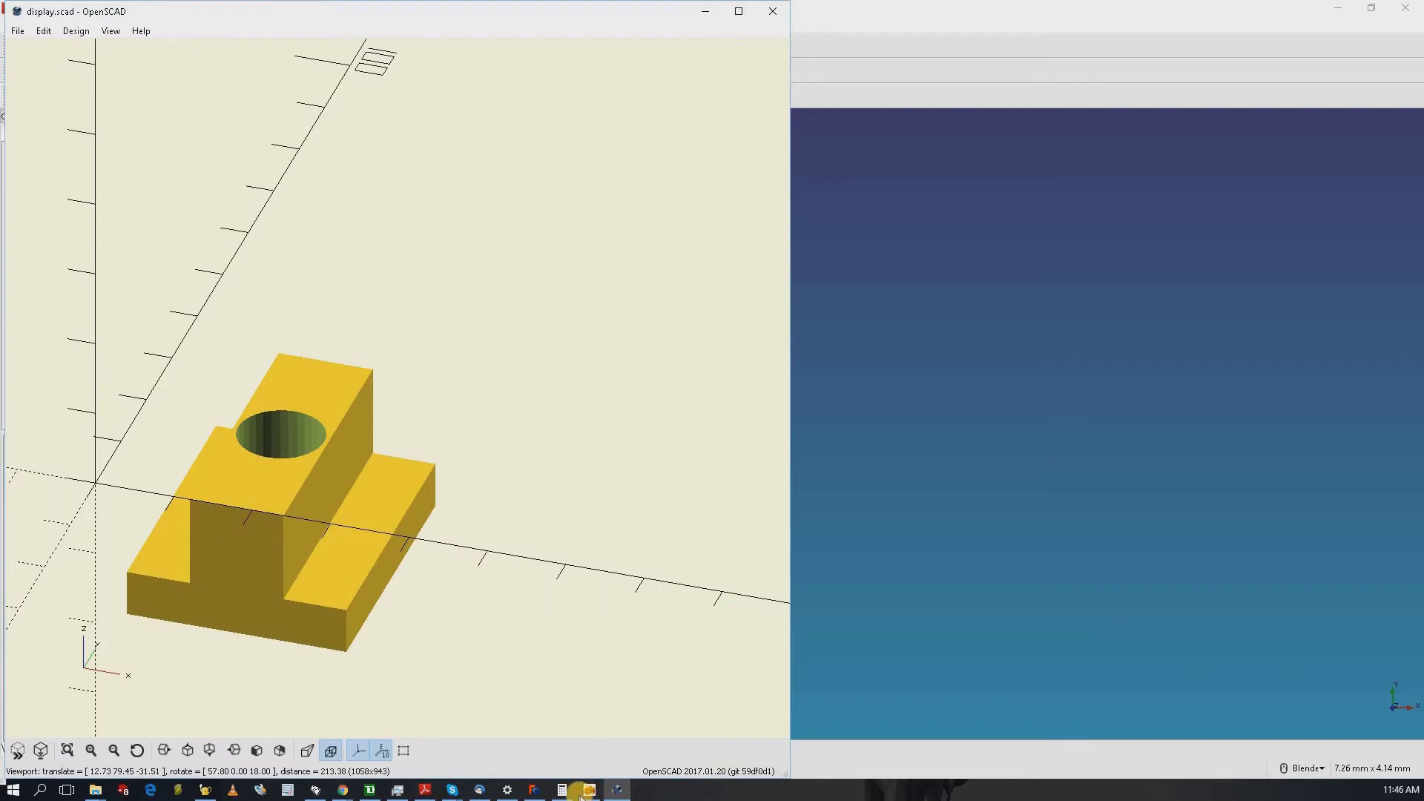
click(590, 790)
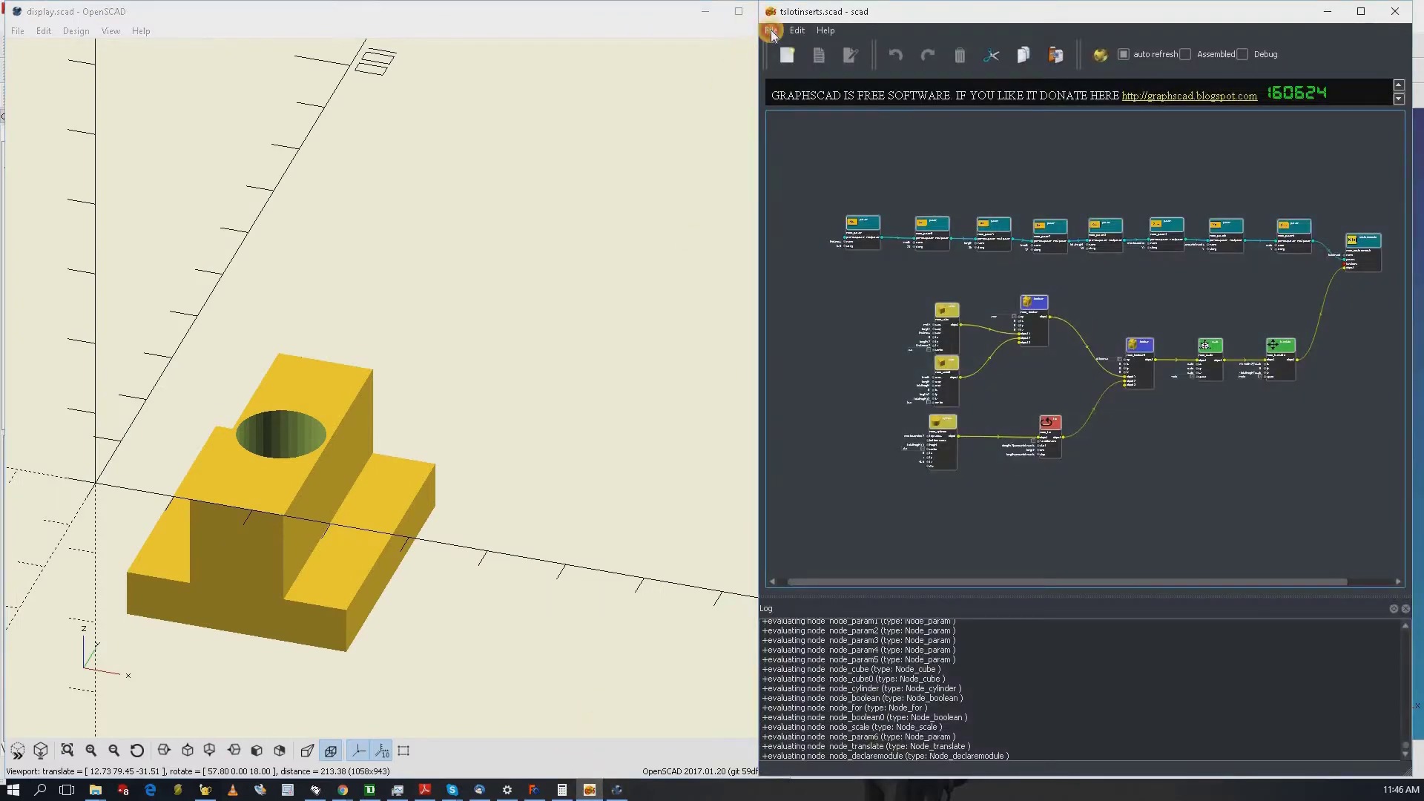
click(771, 30)
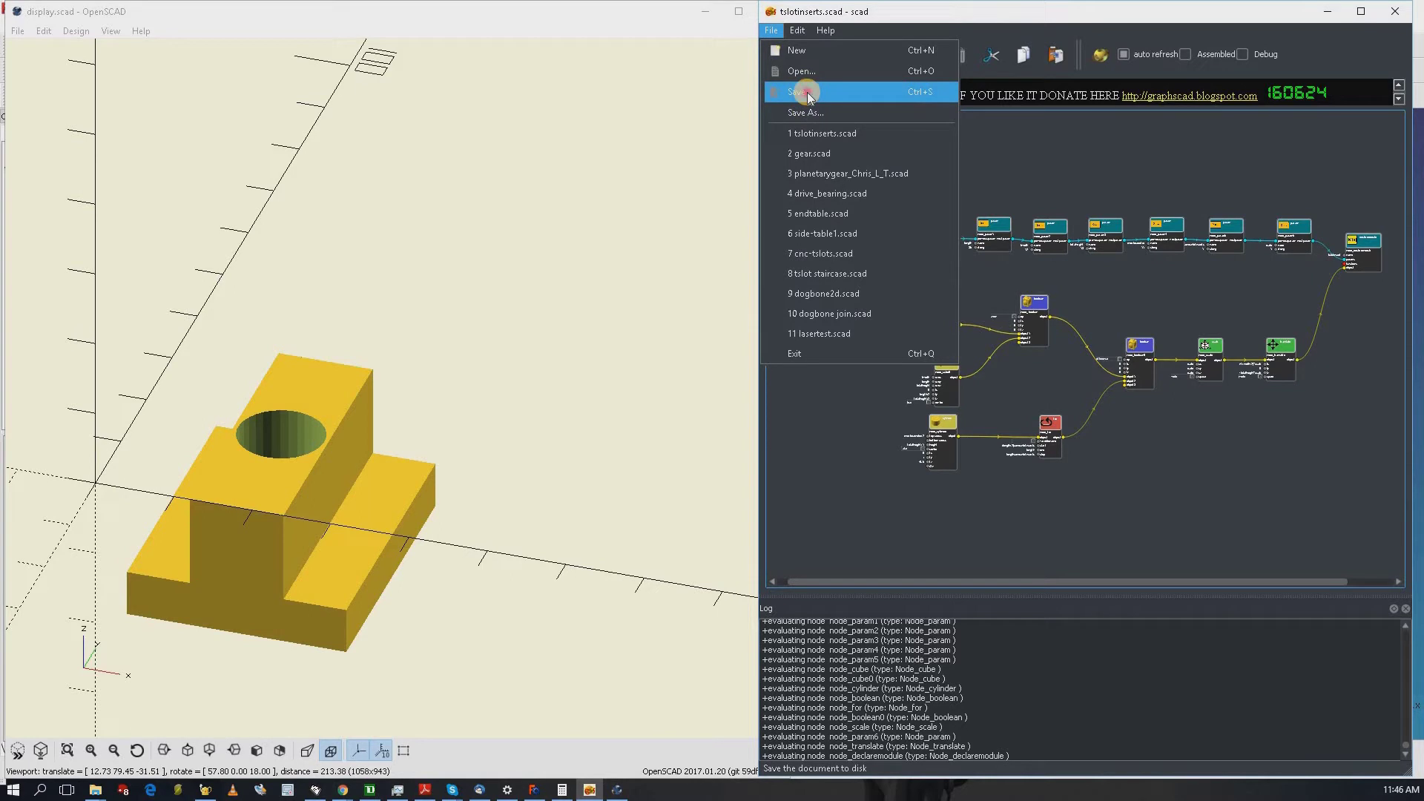
click(808, 95)
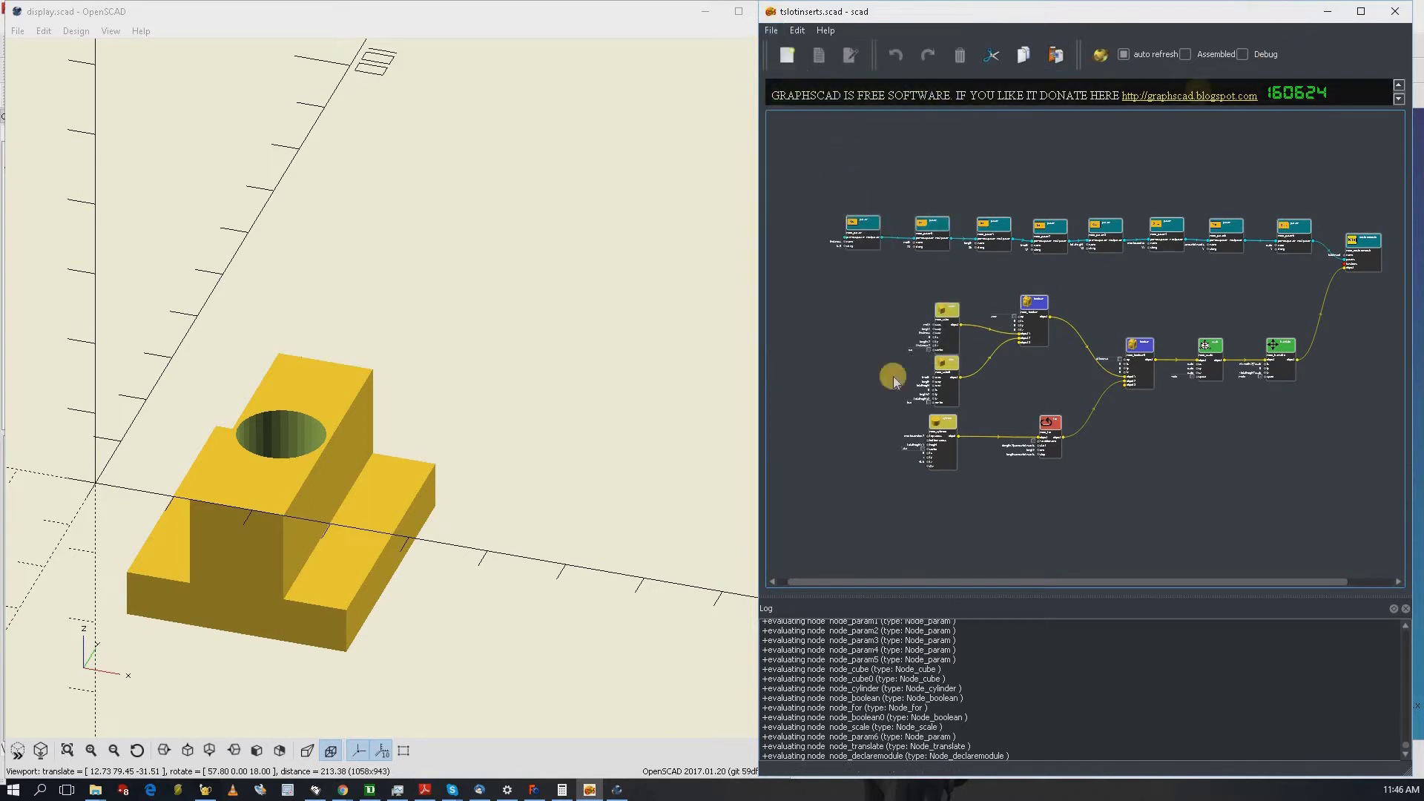
- Switch to FreeCAD and open tslotinserts.scad from the graphscad_win_v1.0.10 folder
click(535, 790)
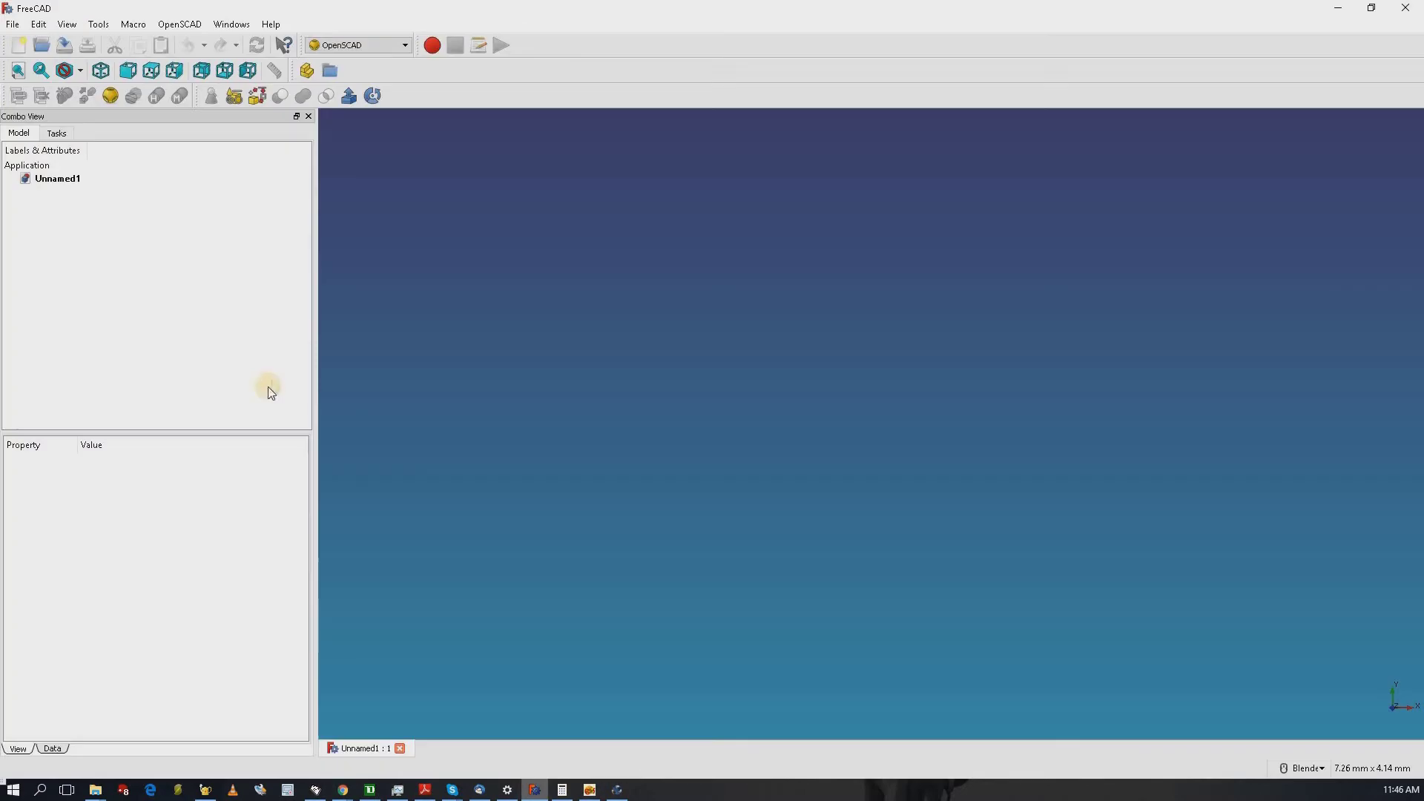
click(42, 47)
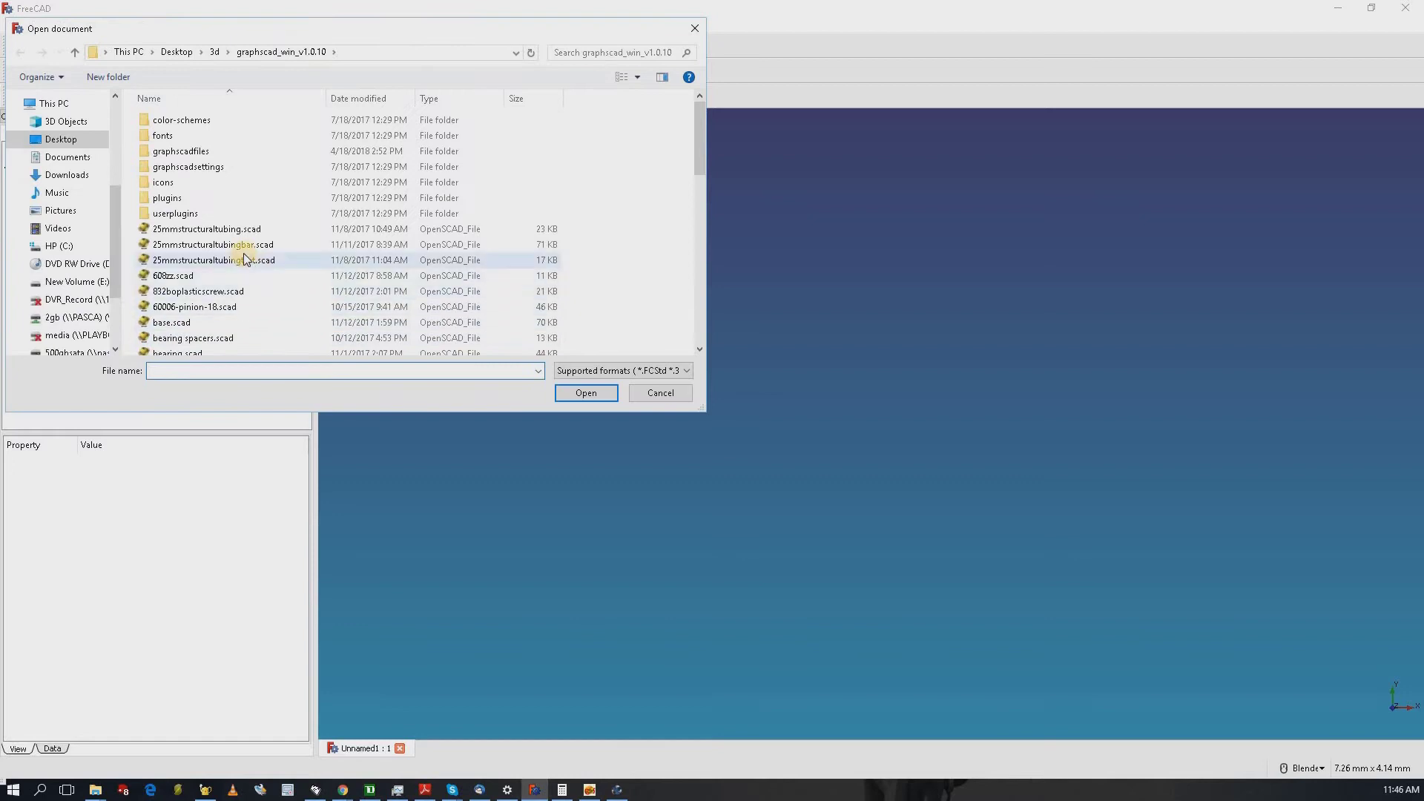
scroll(244, 254, down, 12)
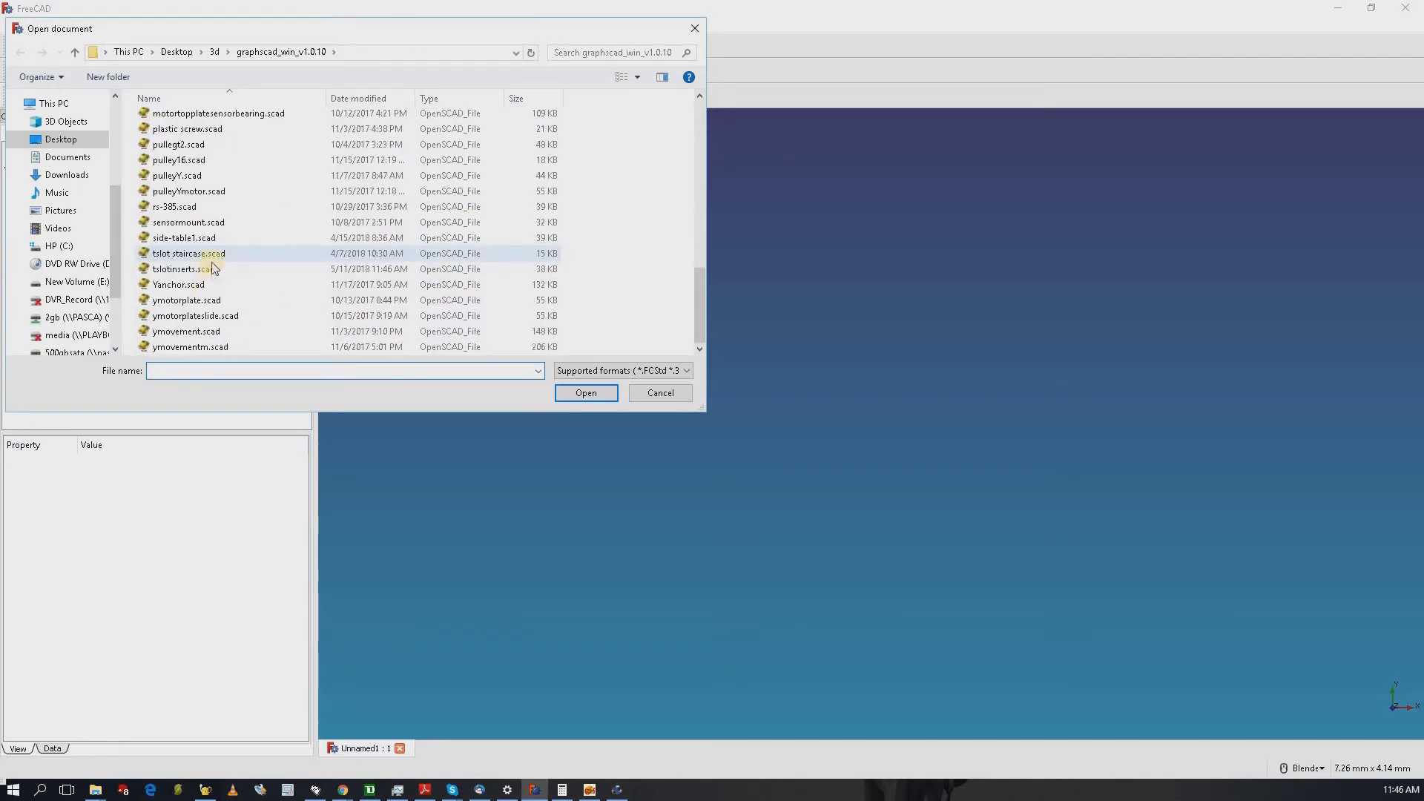
double_click(324, 268)
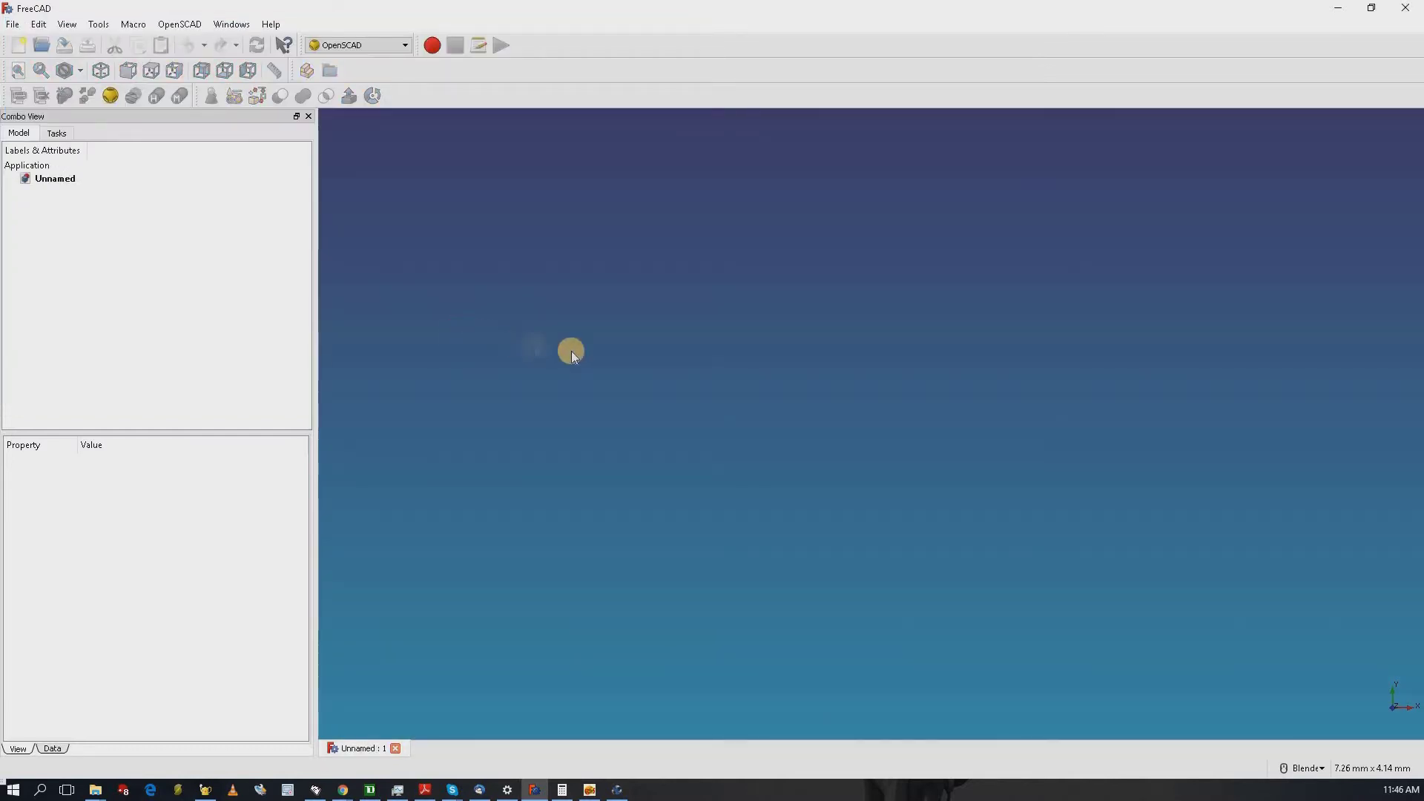
middle_drag(714, 386, 630, 353)
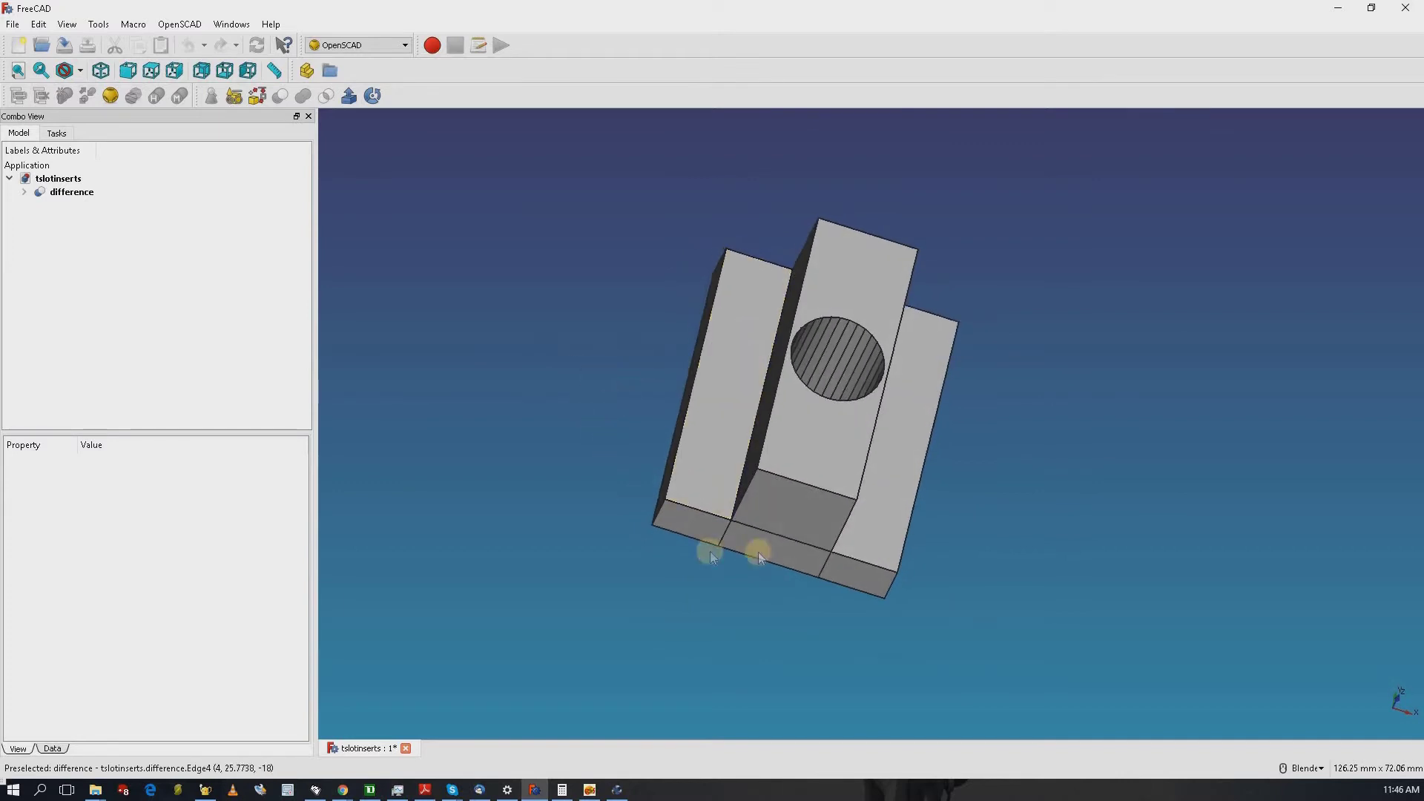
middle_drag(1043, 487, 1059, 476)
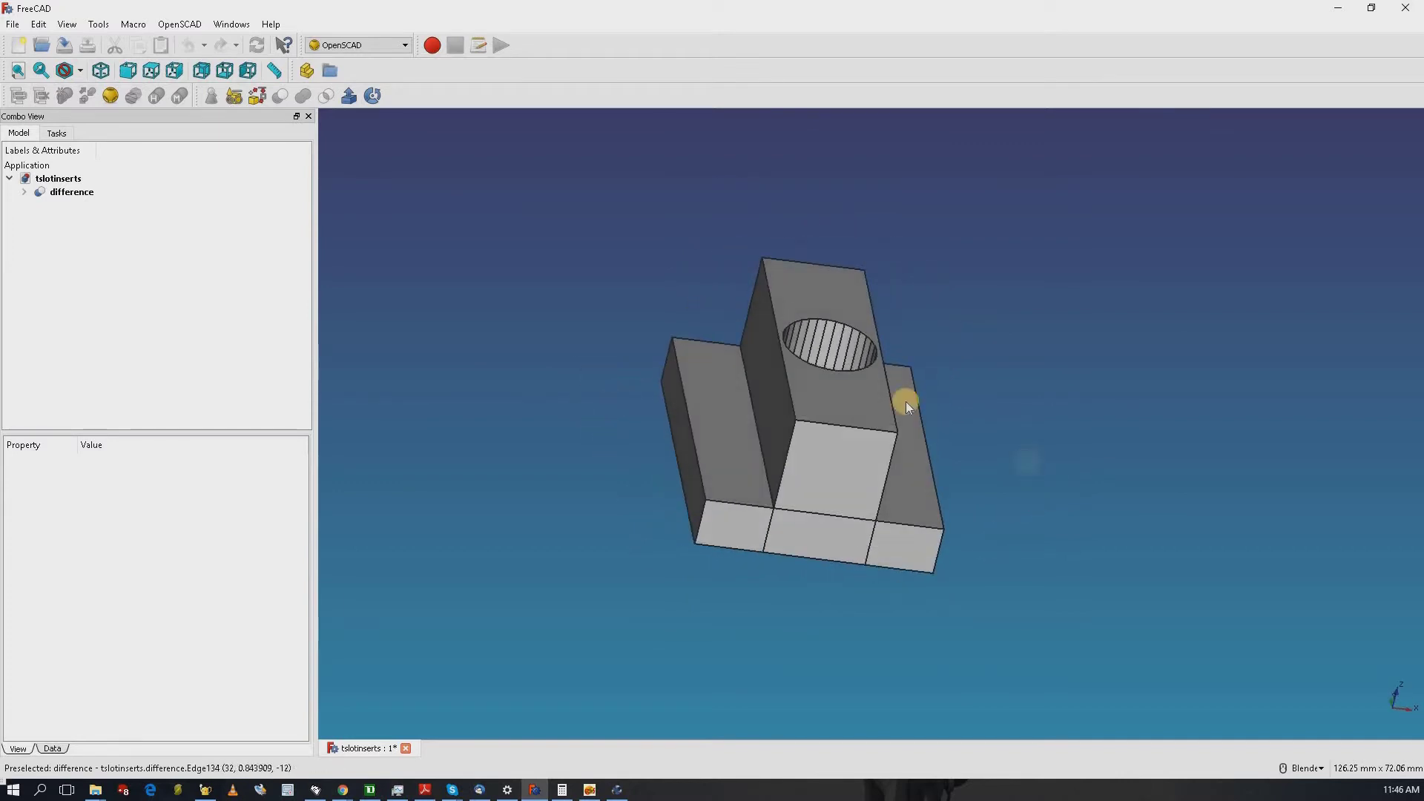
- Activate the Path workbench and create a job with the difference object as its base model
click(377, 46)
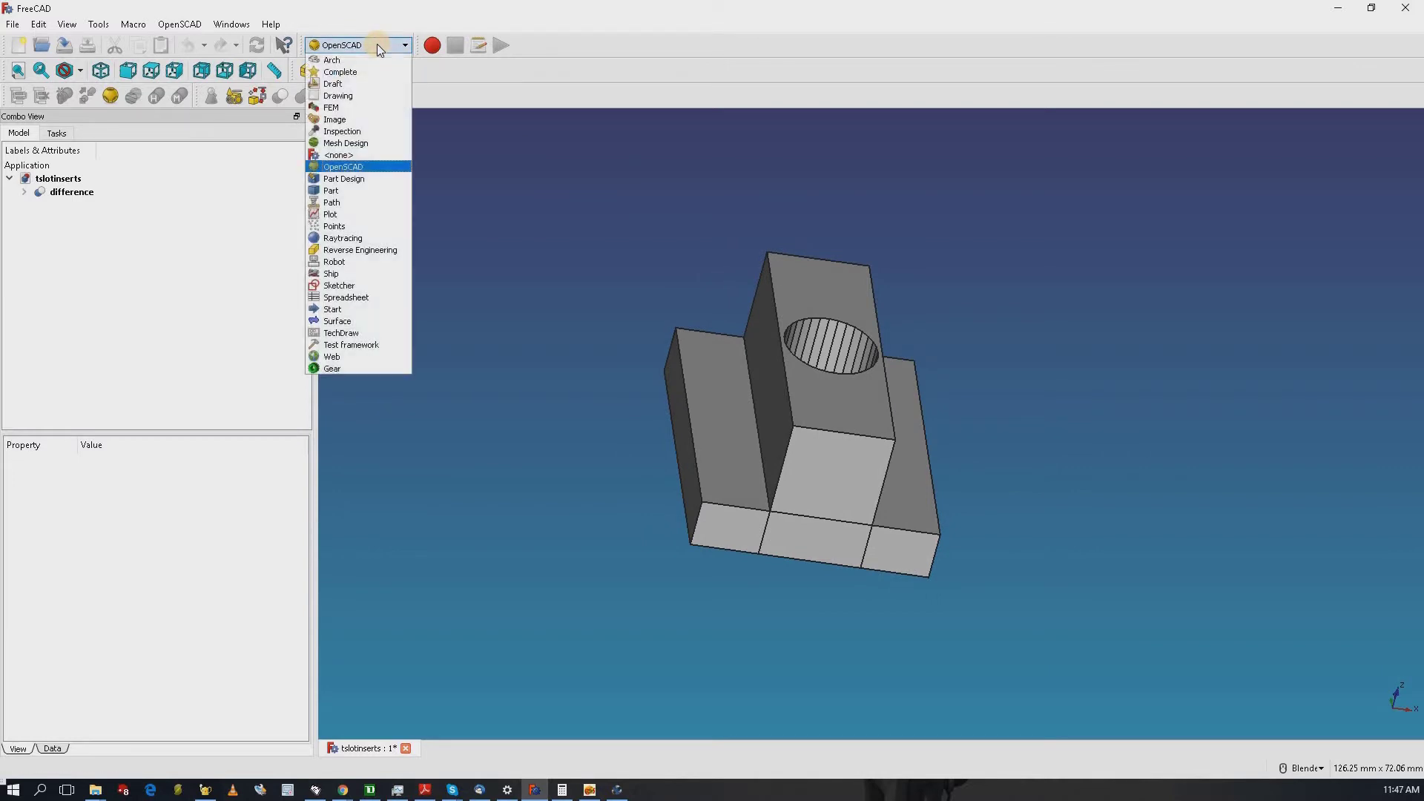
click(356, 202)
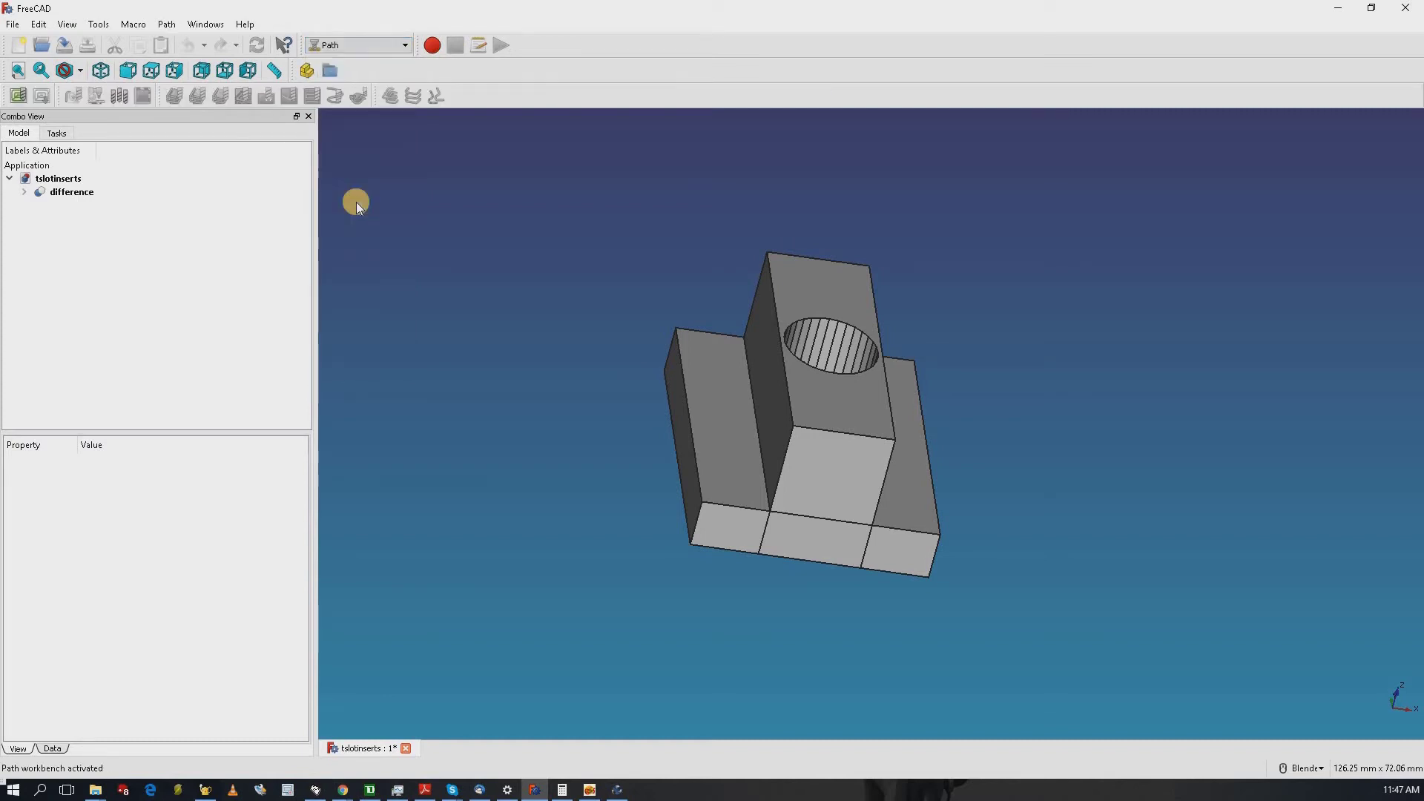
click(20, 96)
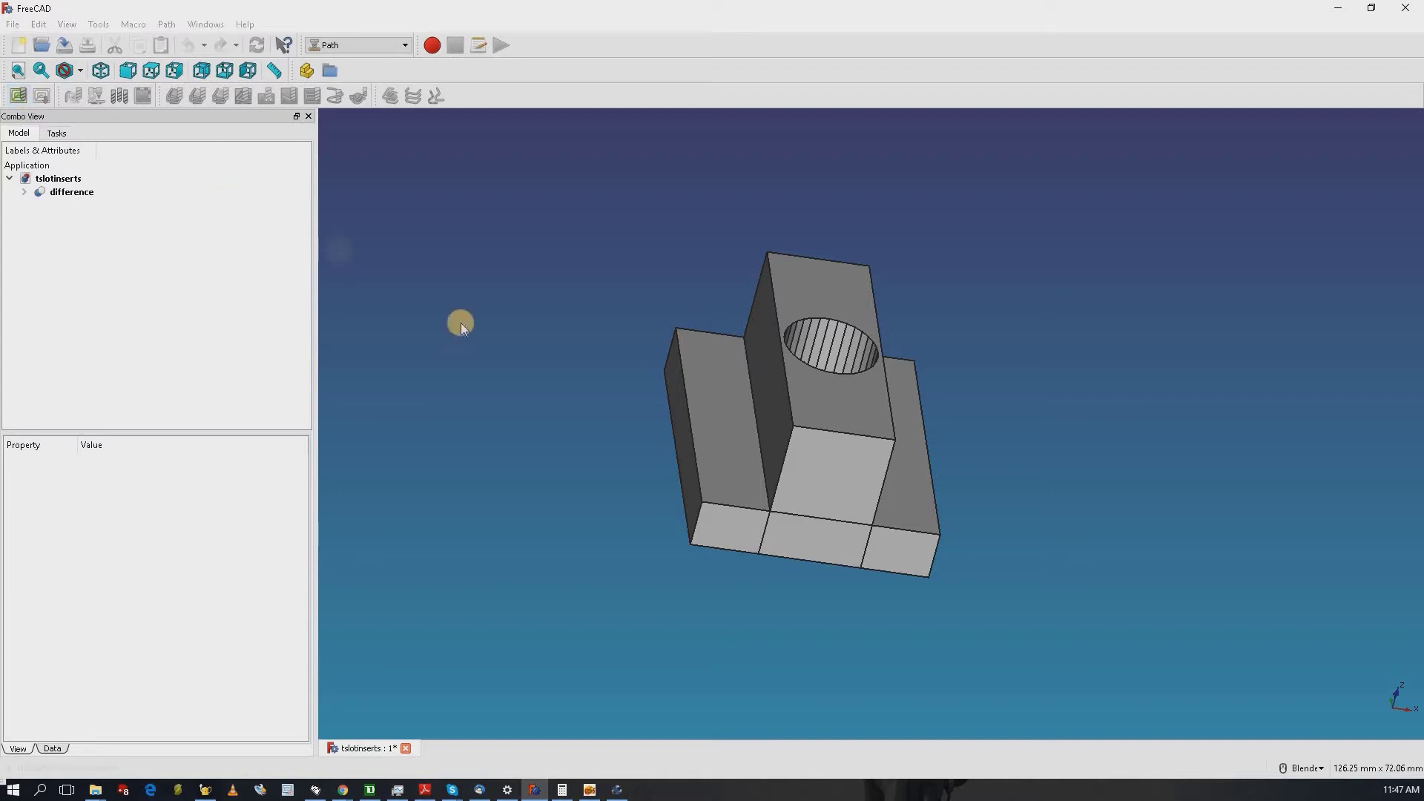
click(746, 384)
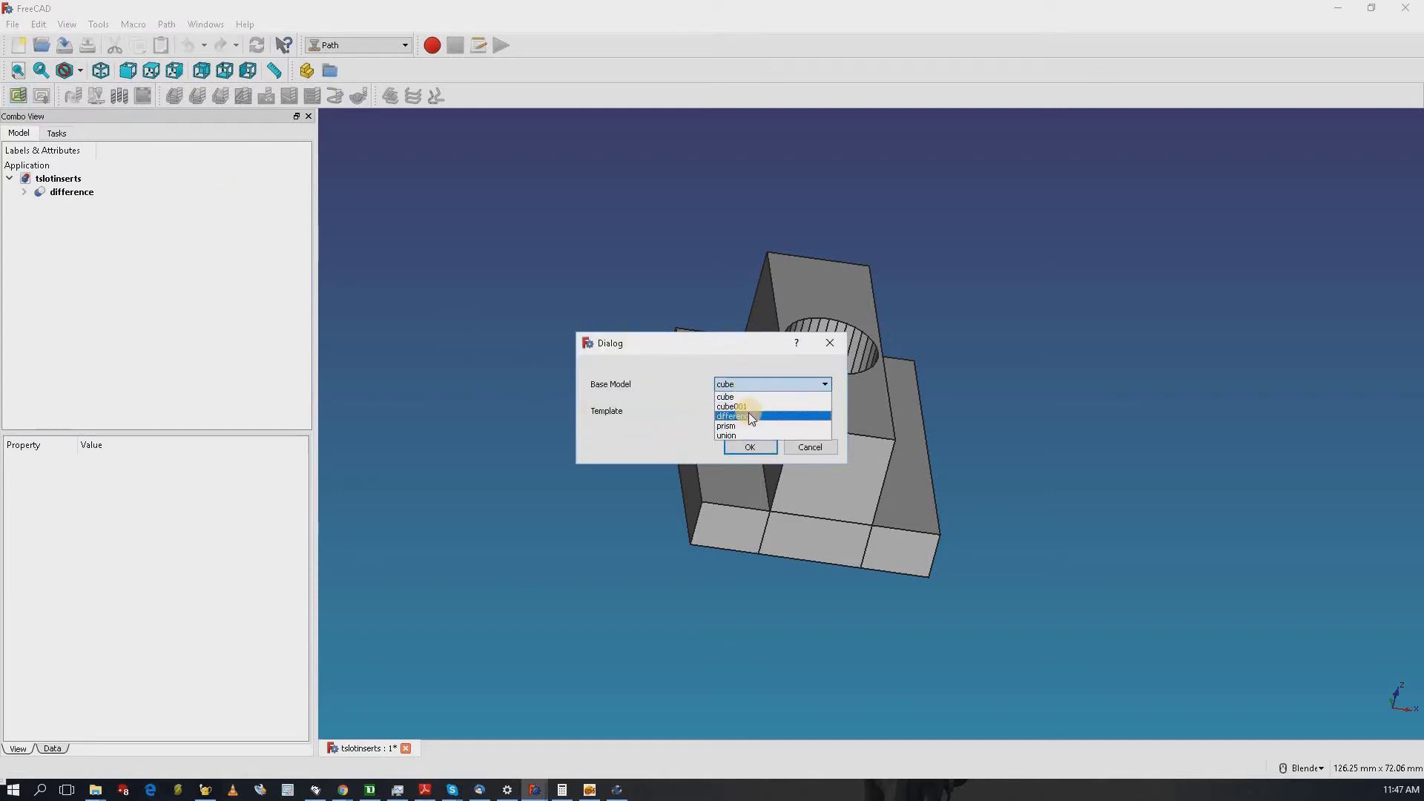
click(749, 415)
click(748, 448)
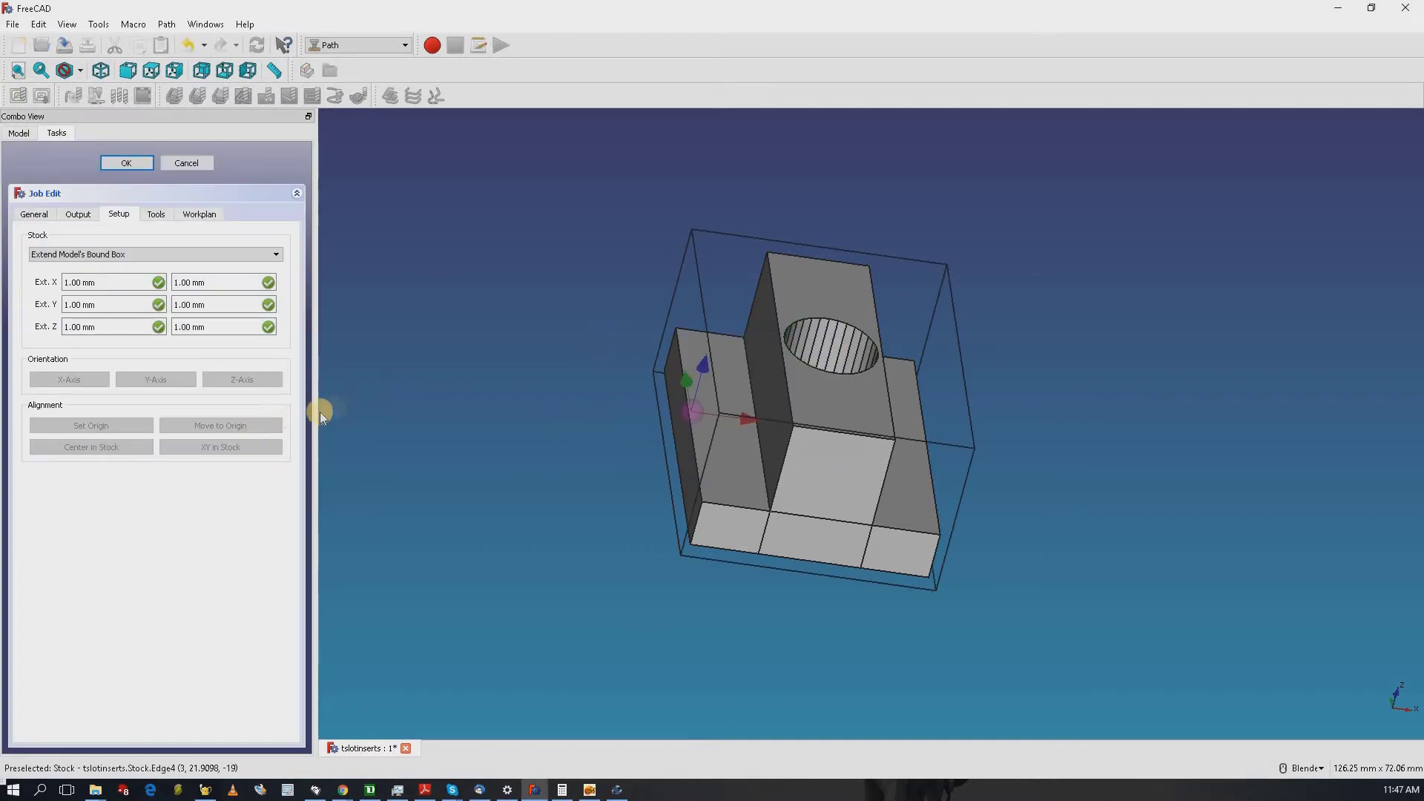
- Define the job's stock with Create Box and set its height to 26 mm
click(132, 255)
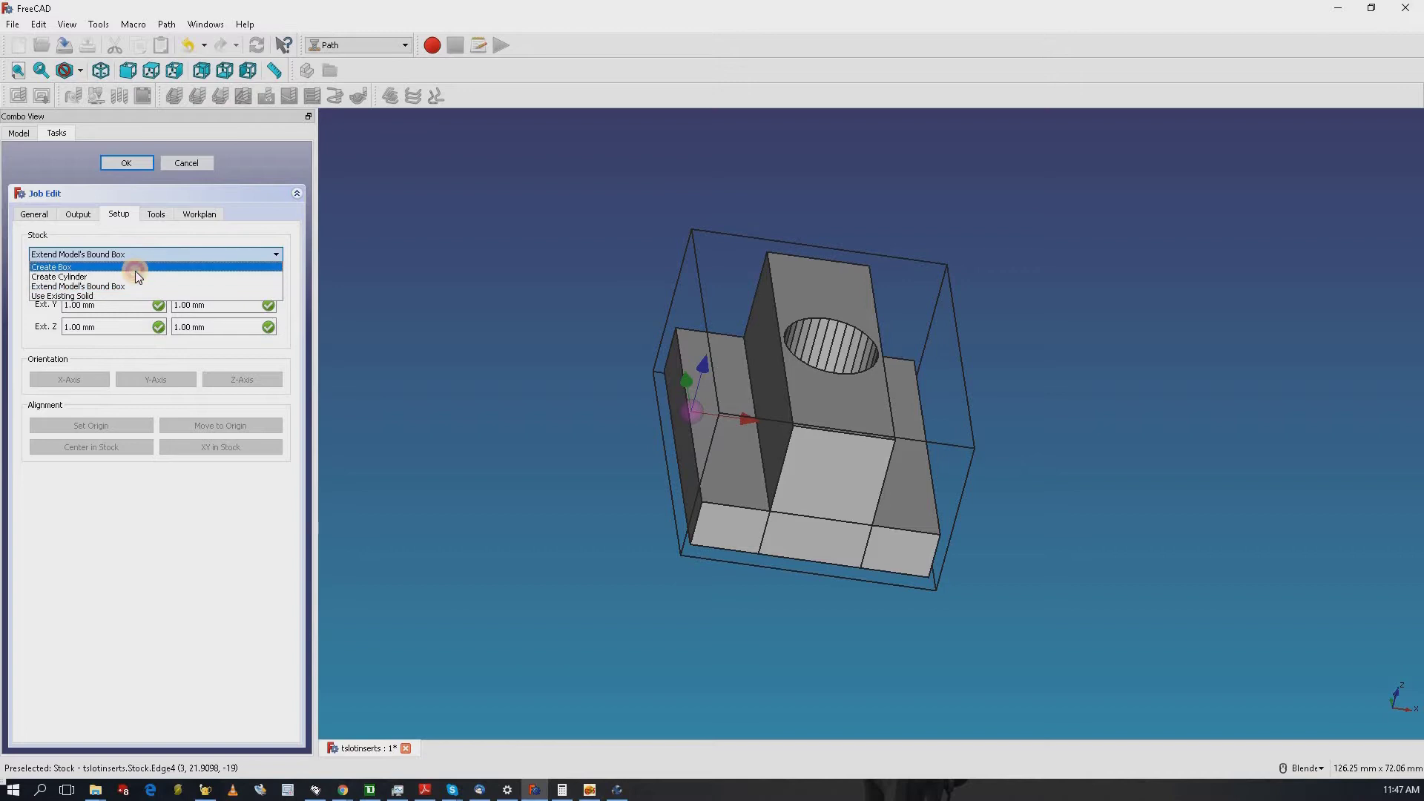
click(135, 270)
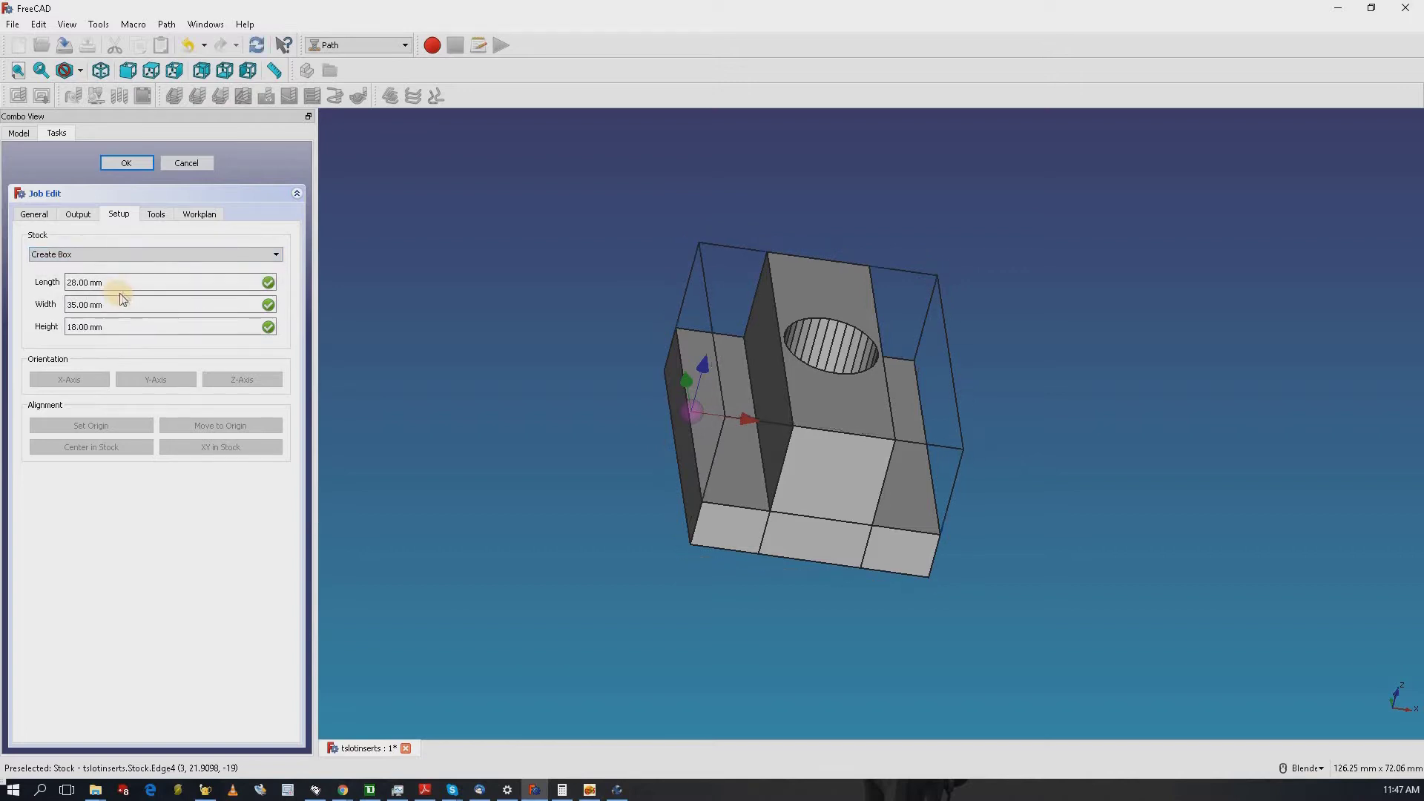
click(87, 327)
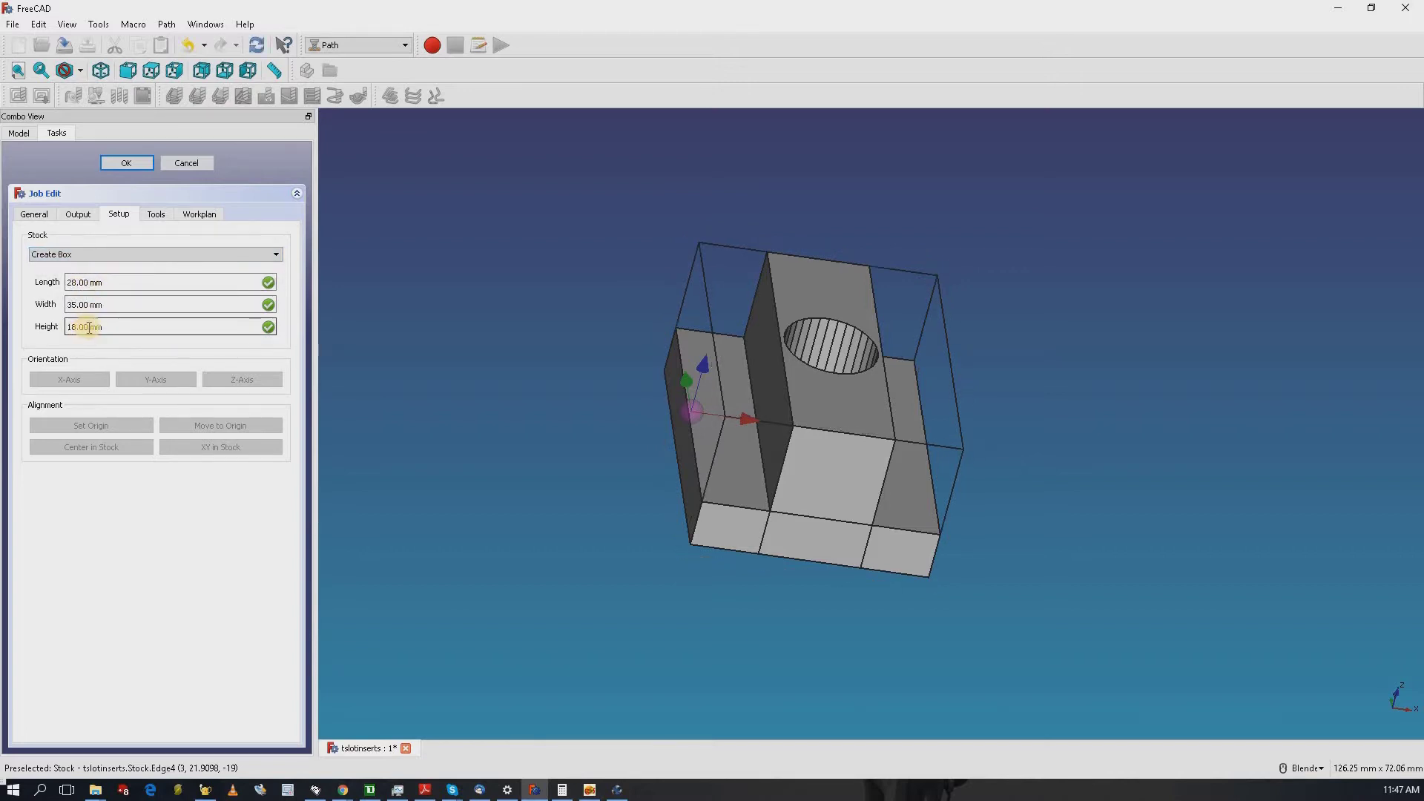
click(68, 327)
drag(68, 328, 88, 327)
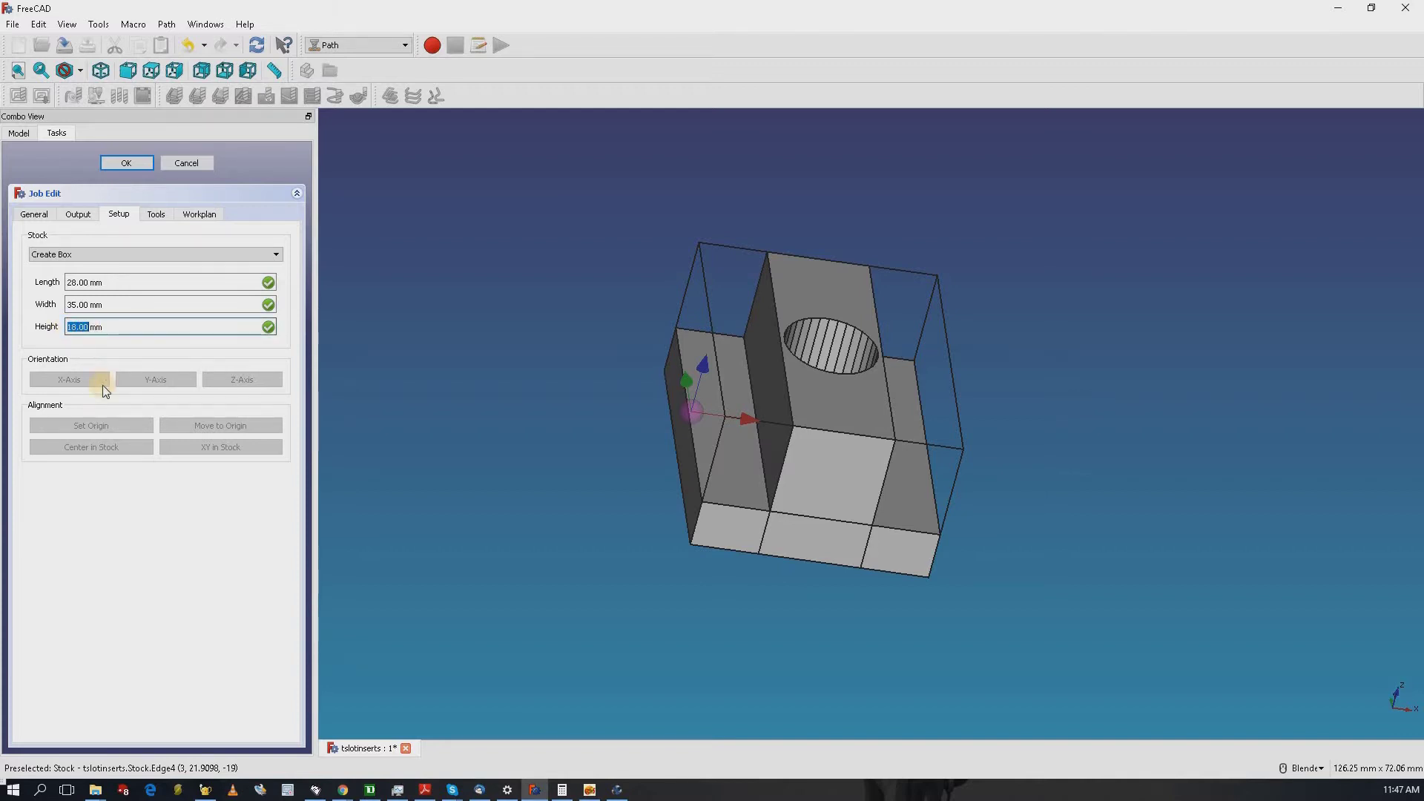
text(26)
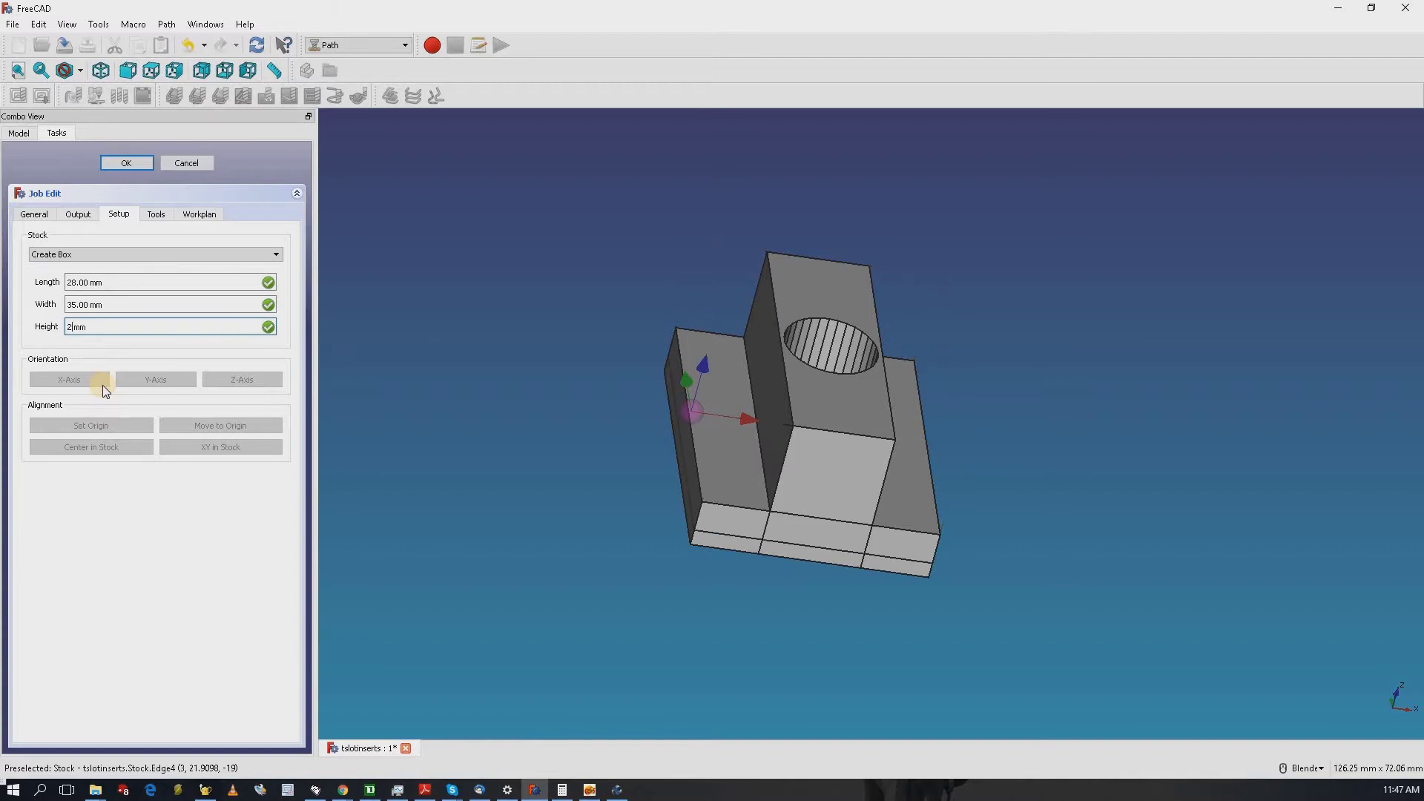
click(166, 497)
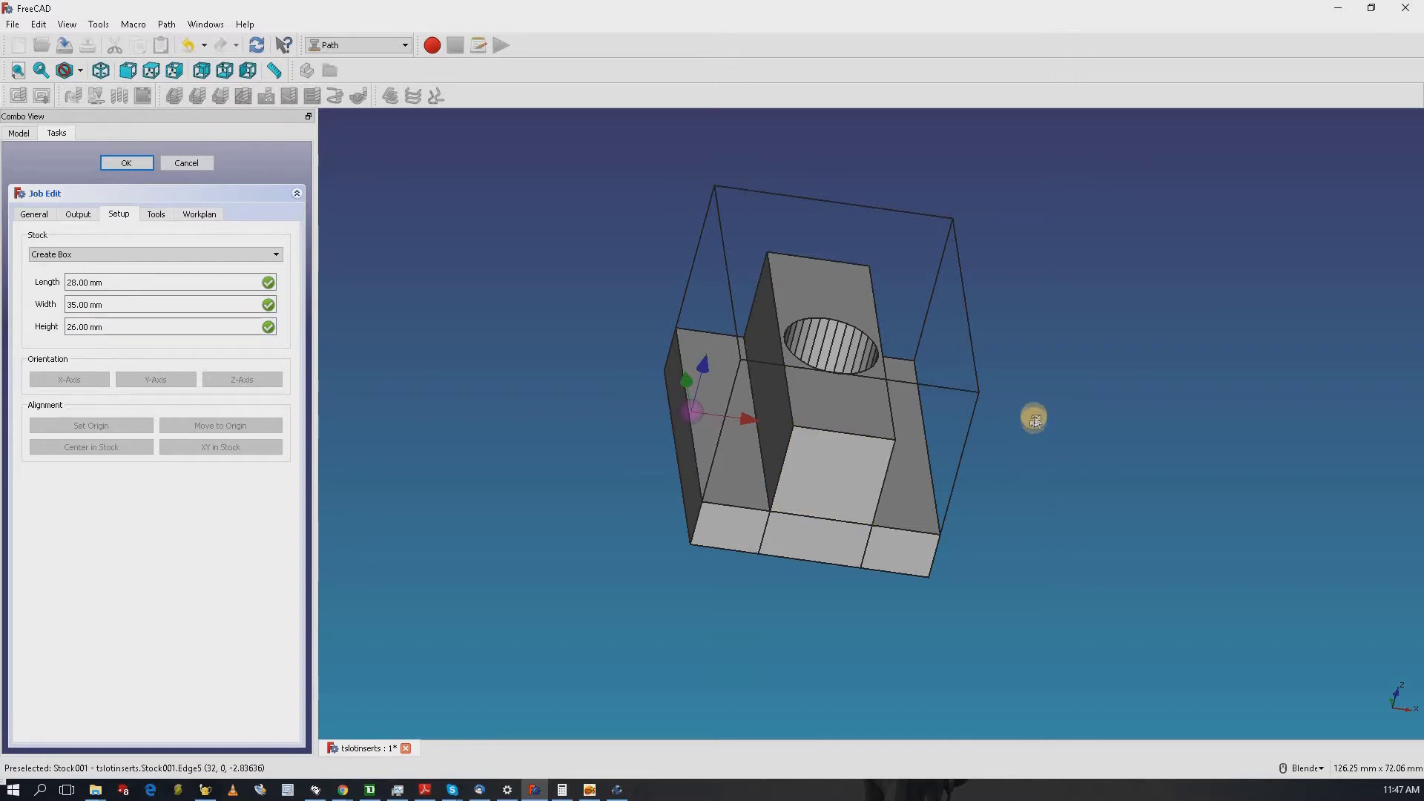
middle_drag(1035, 420, 845, 359)
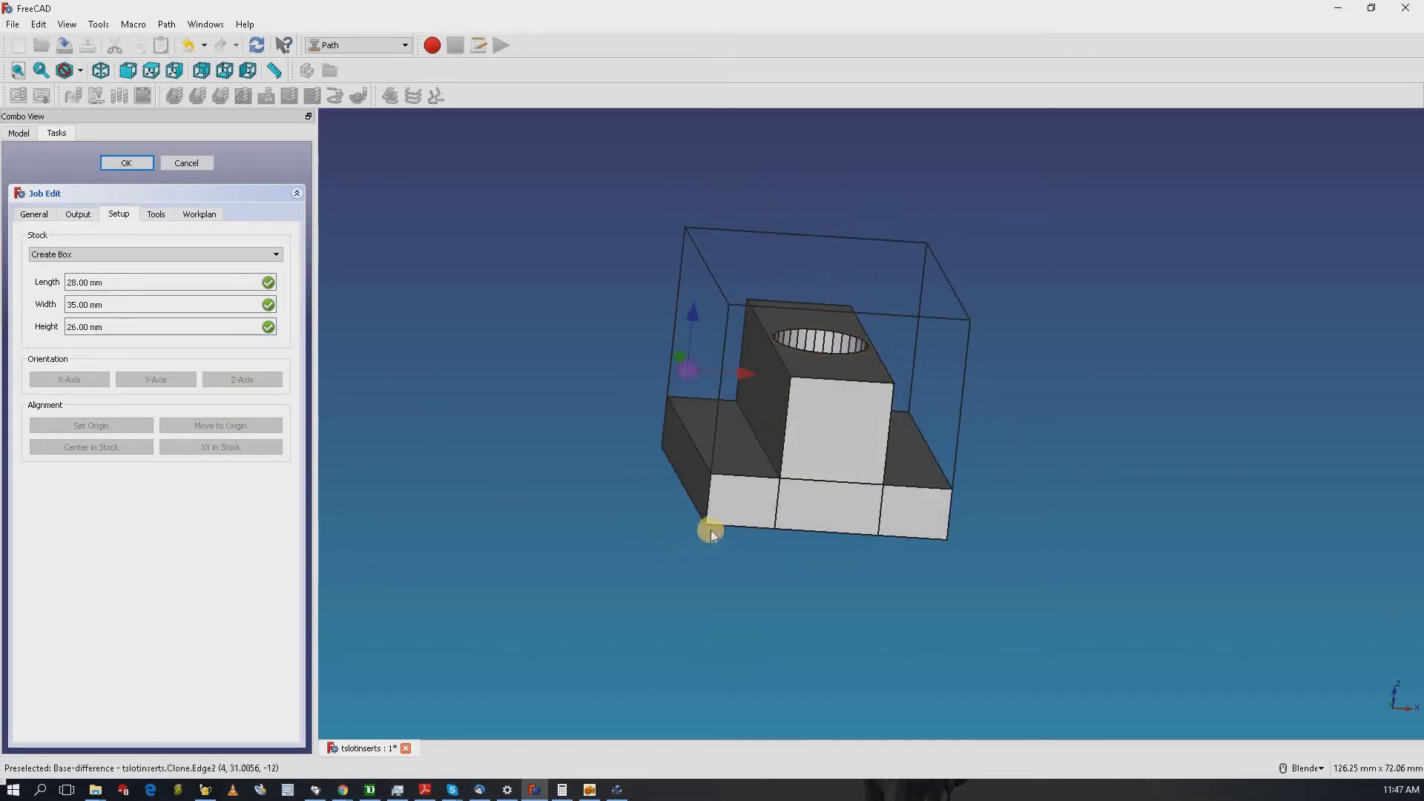
- Set the job's output post-processor to linuxcnc
click(81, 215)
click(120, 255)
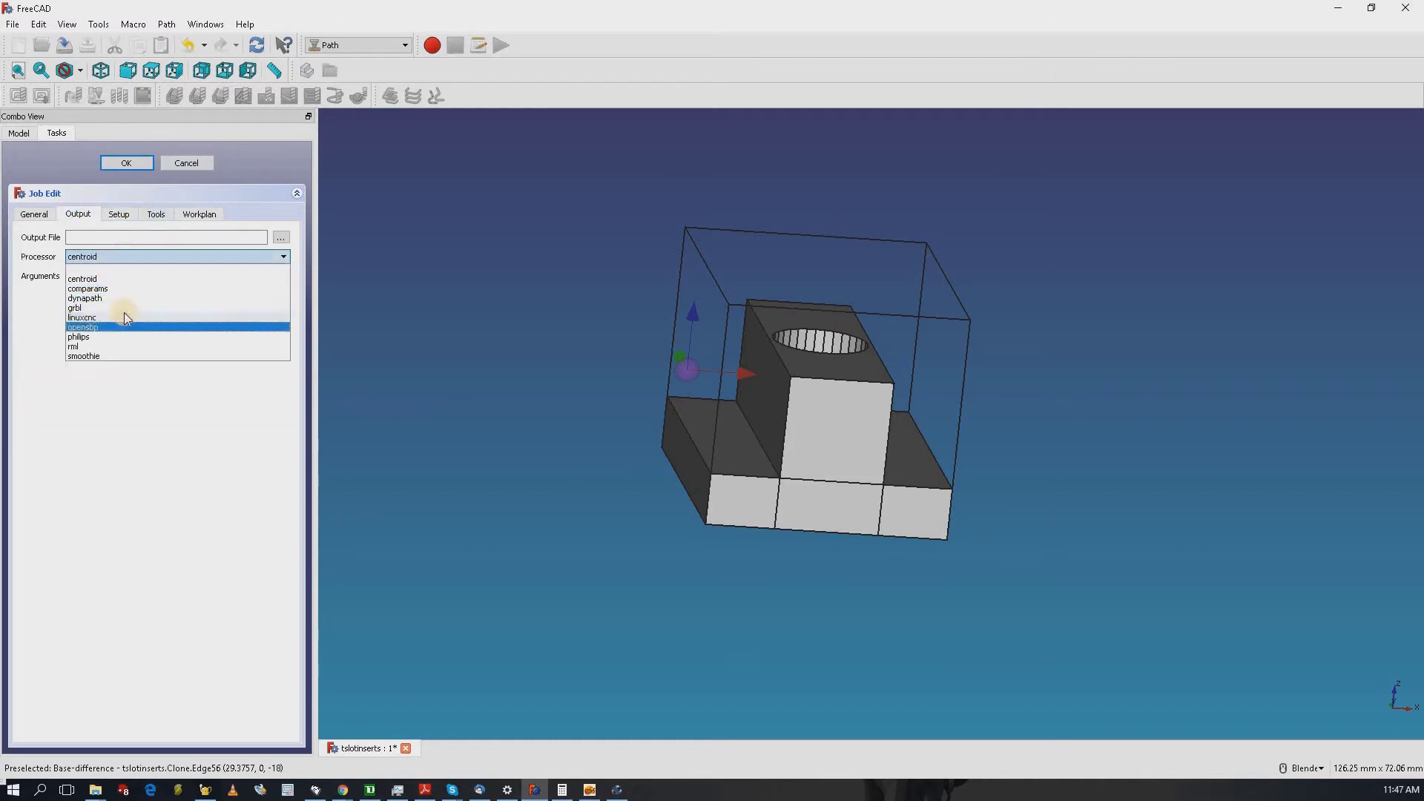
click(123, 317)
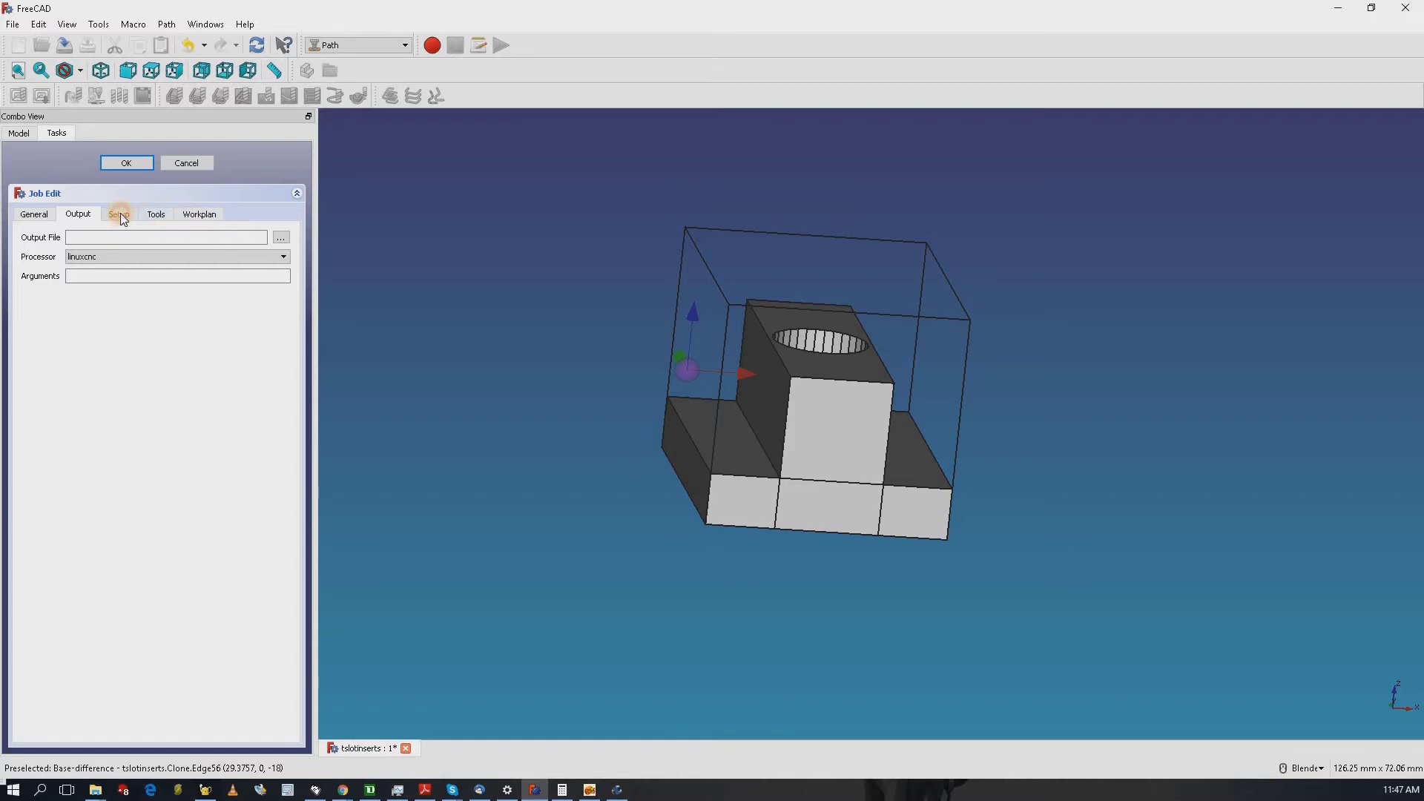
click(119, 214)
- Set the job's output file to tslot1hole.ngc in the gcode folder of drive E
click(78, 214)
click(282, 238)
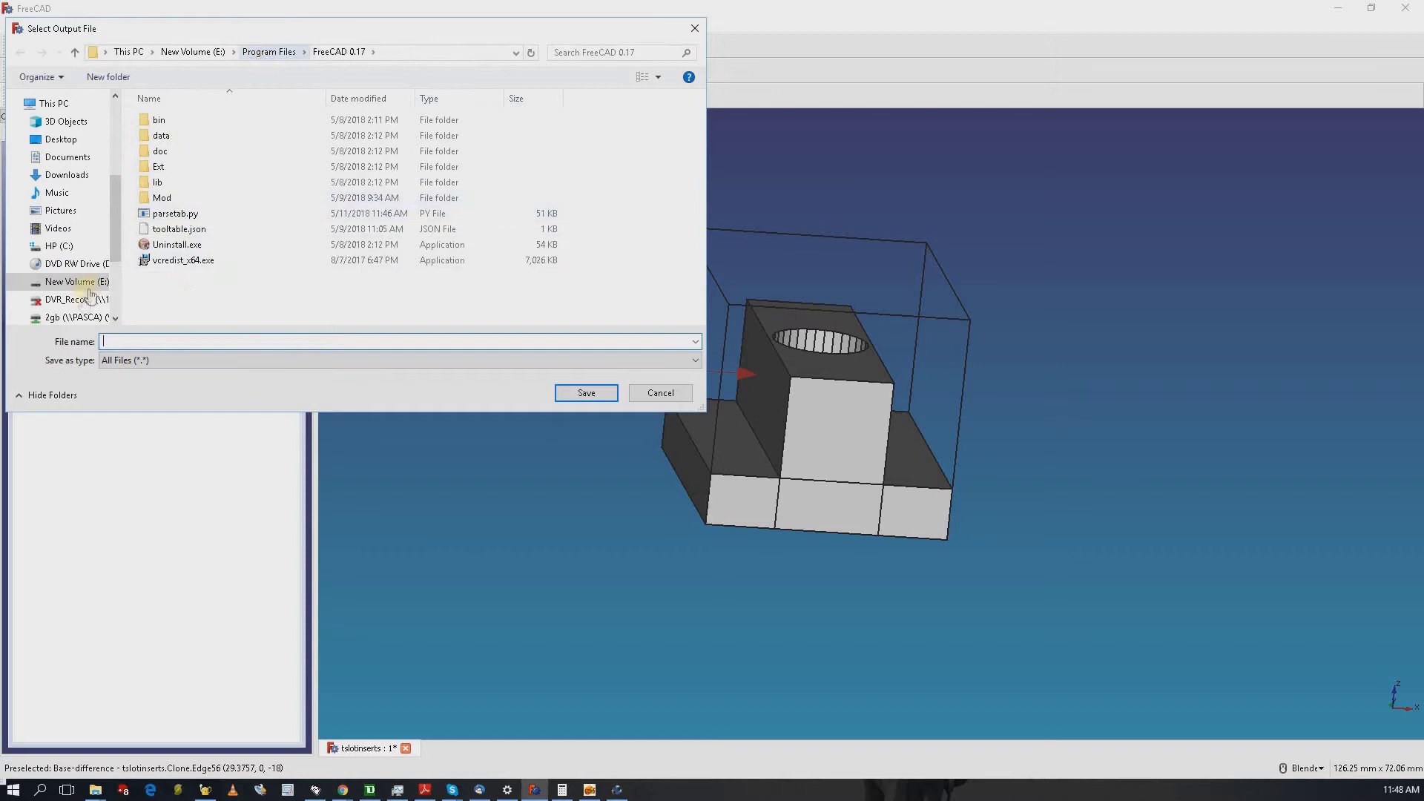
click(193, 52)
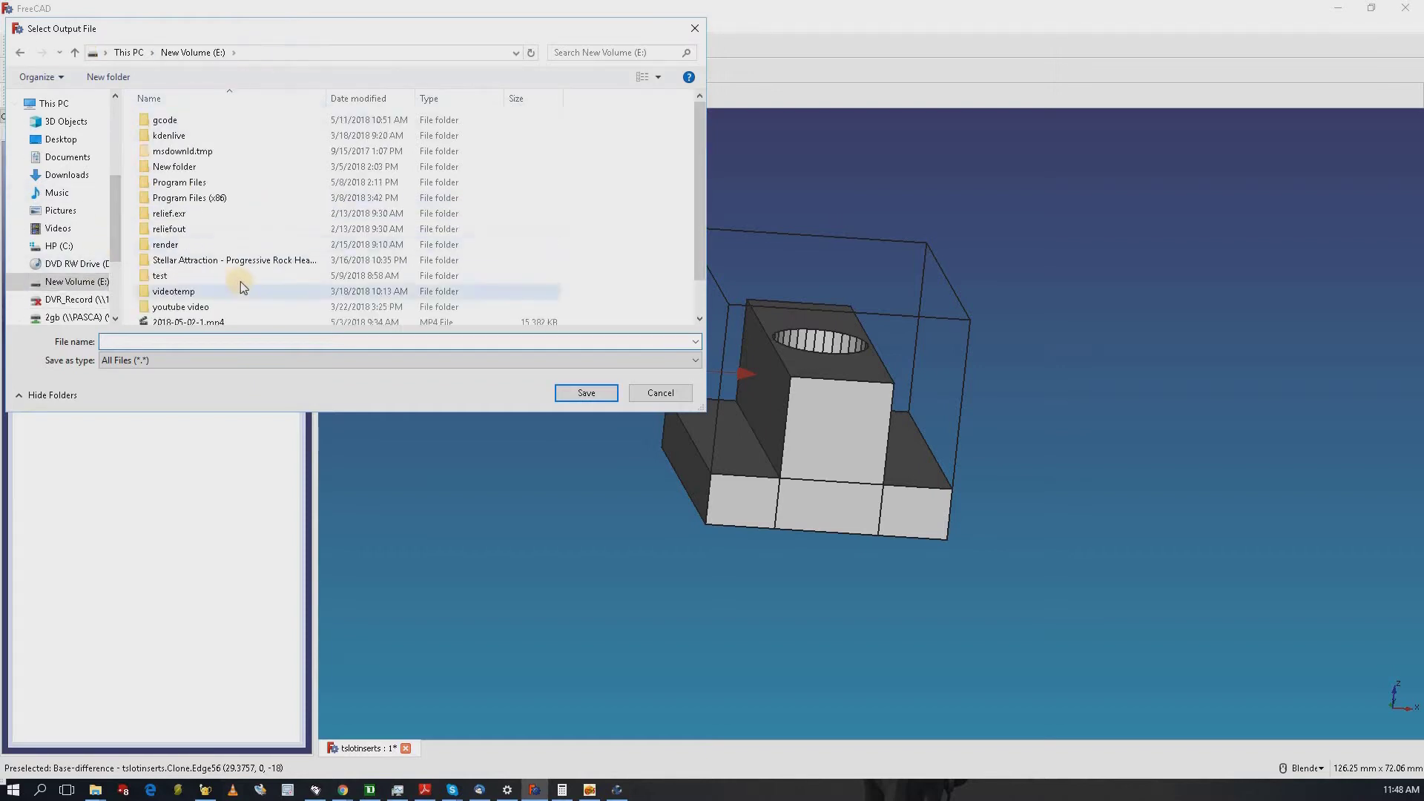
scroll(241, 286, down, 2)
scroll(183, 250, up, 2)
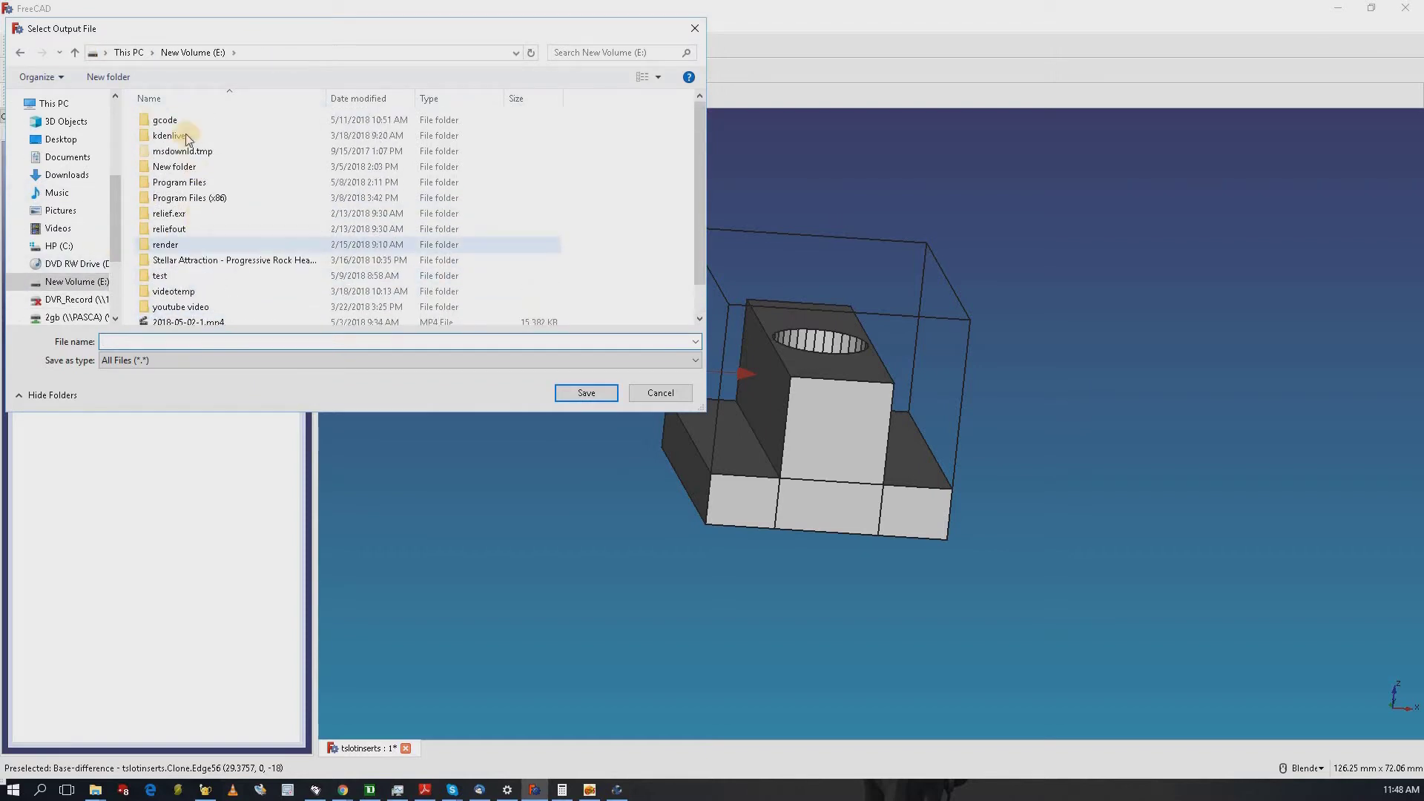
double_click(165, 120)
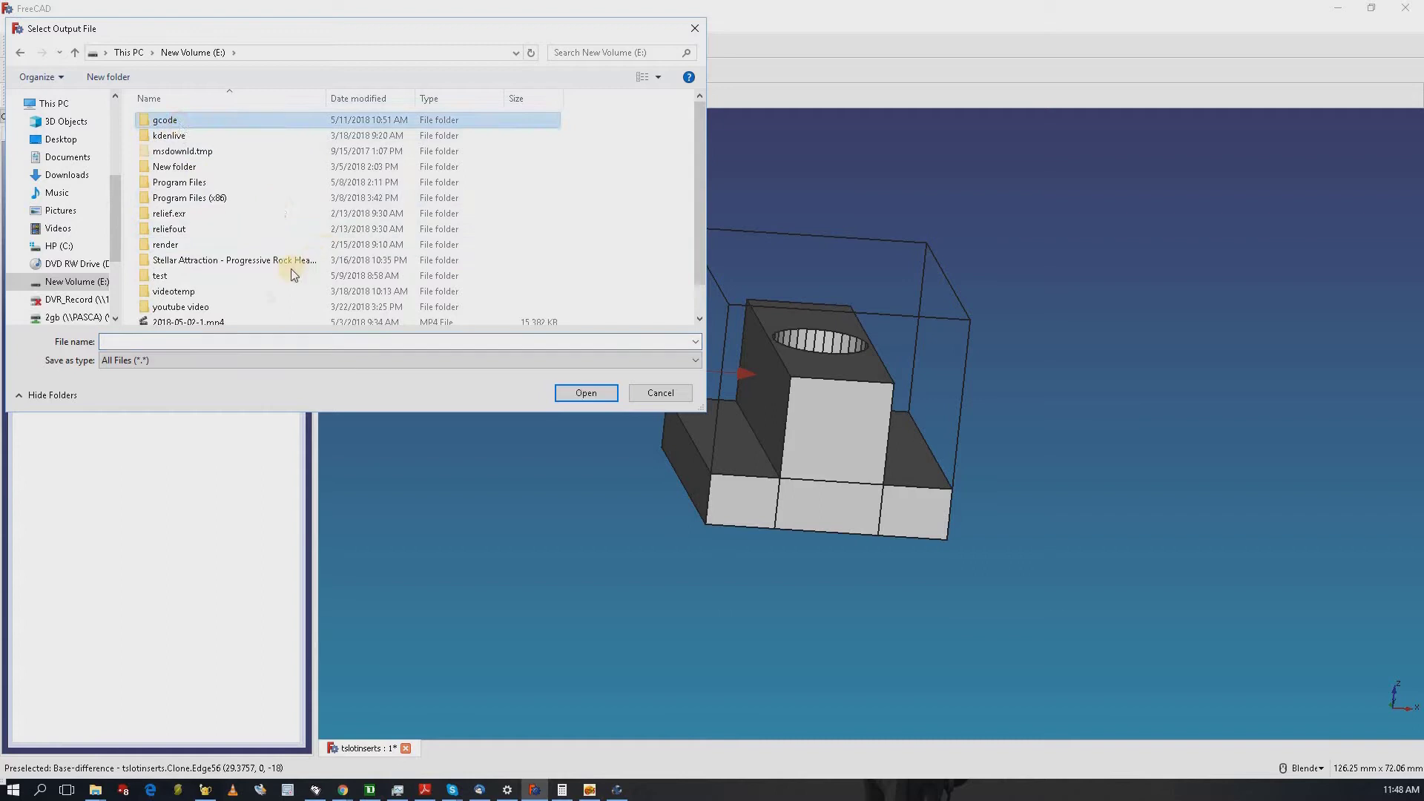
click(195, 341)
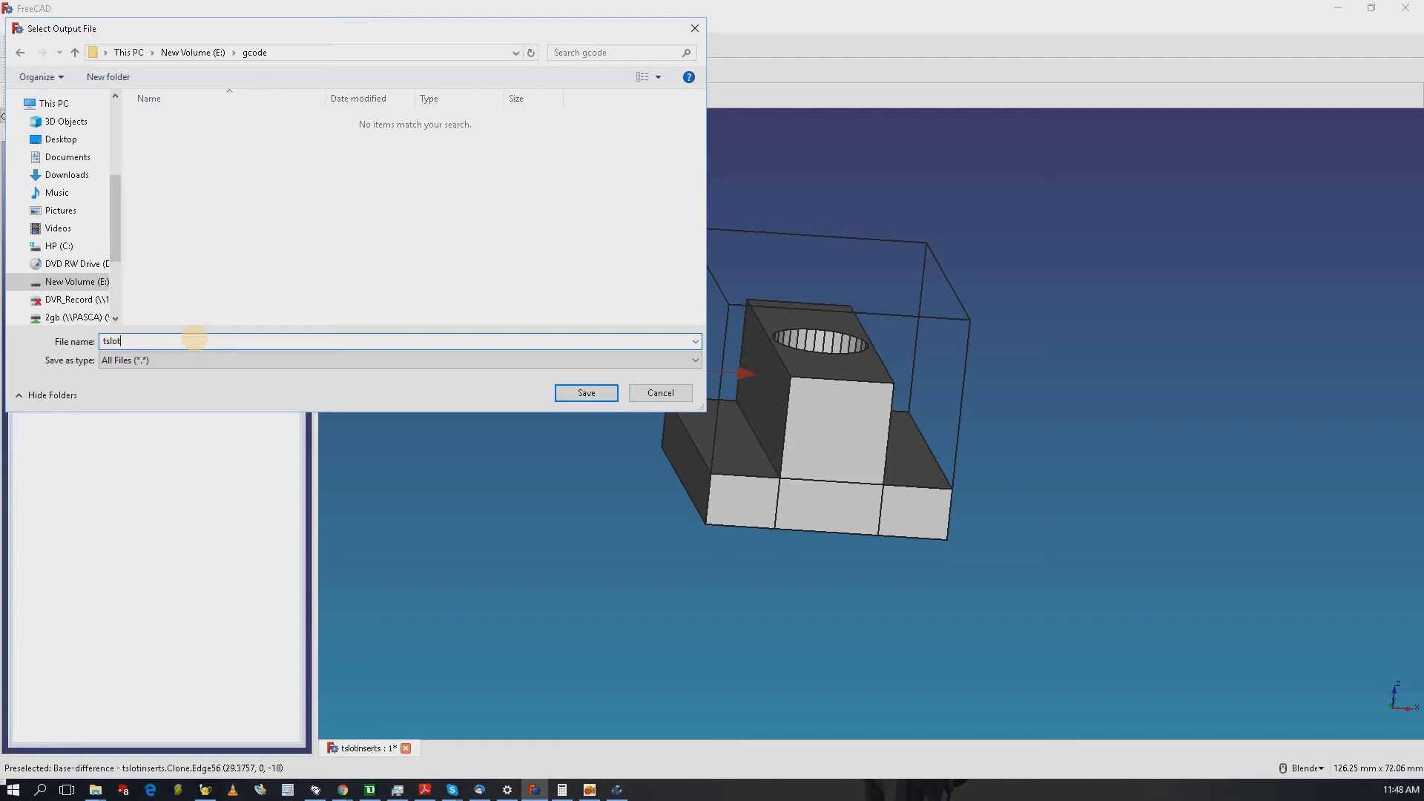
text(tslot1hole.ngc)
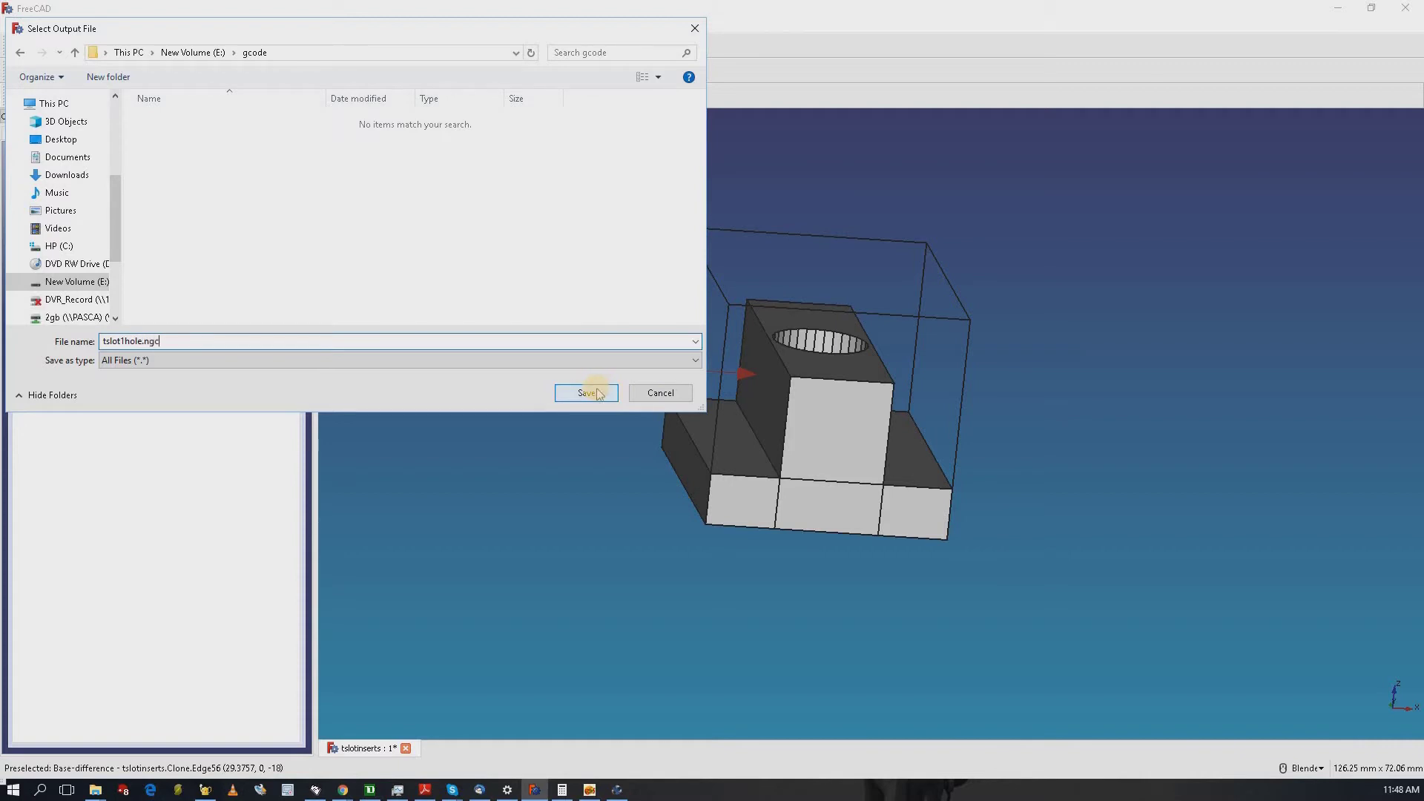
click(587, 392)
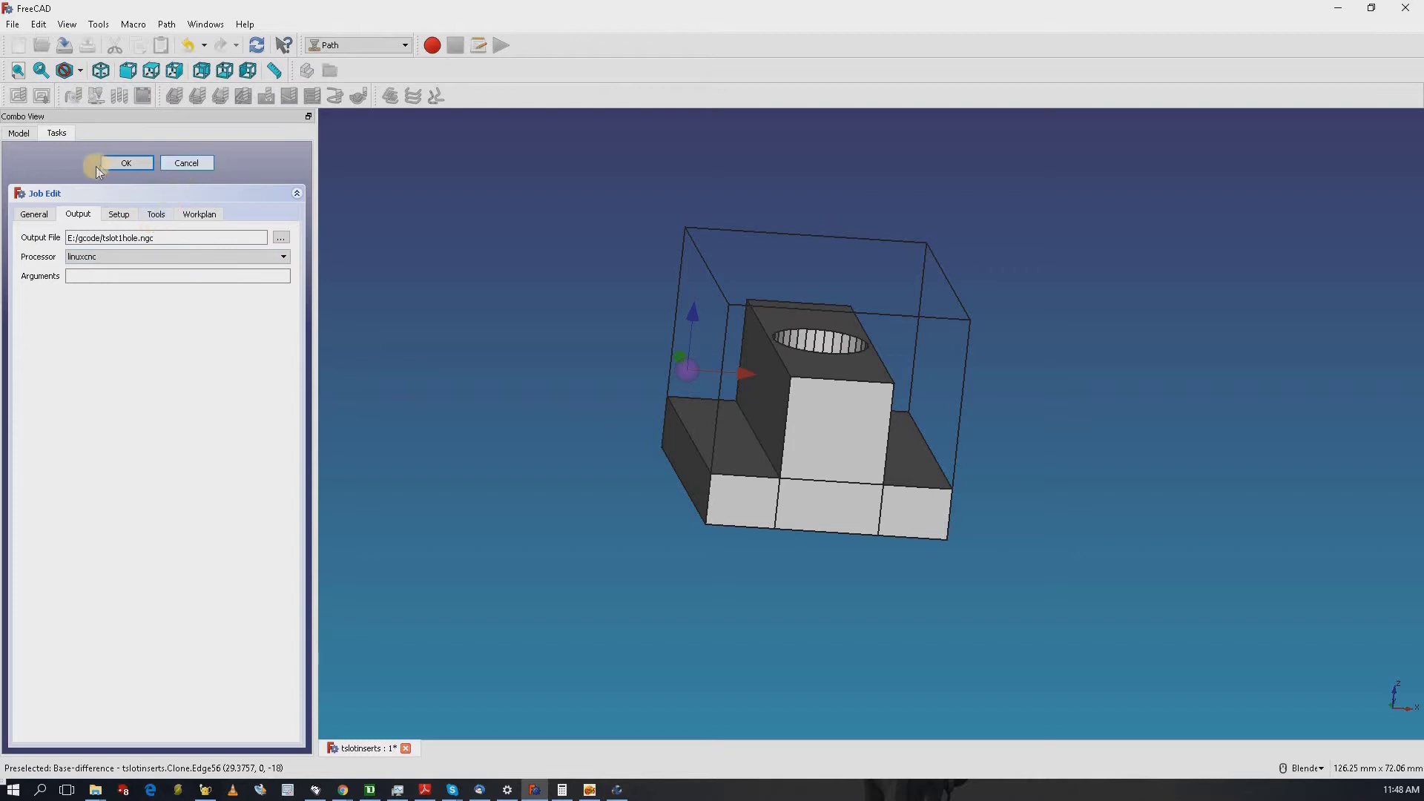
- Review the job's general, output, setup, tools and workplan settings, and accept the job
click(39, 216)
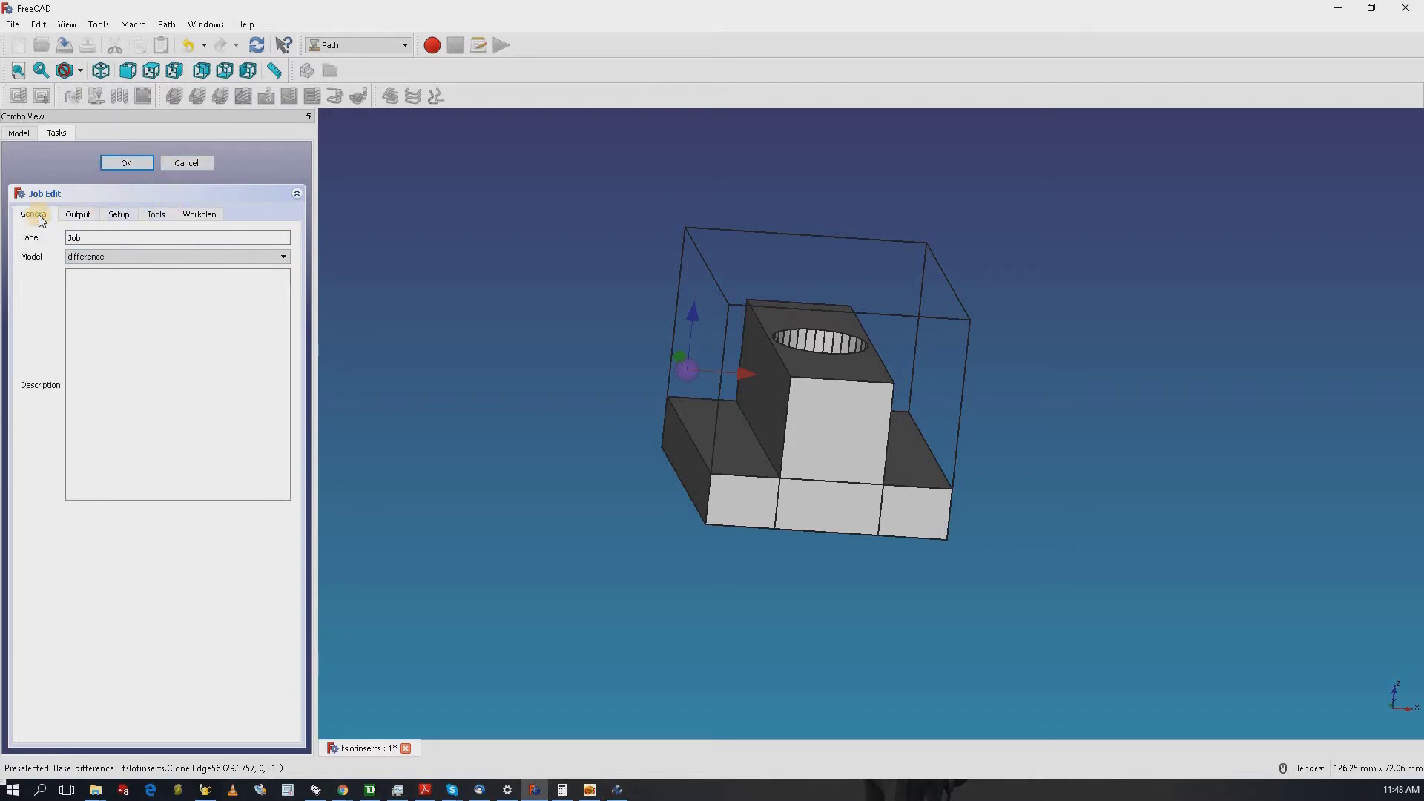
click(77, 215)
click(120, 215)
click(162, 214)
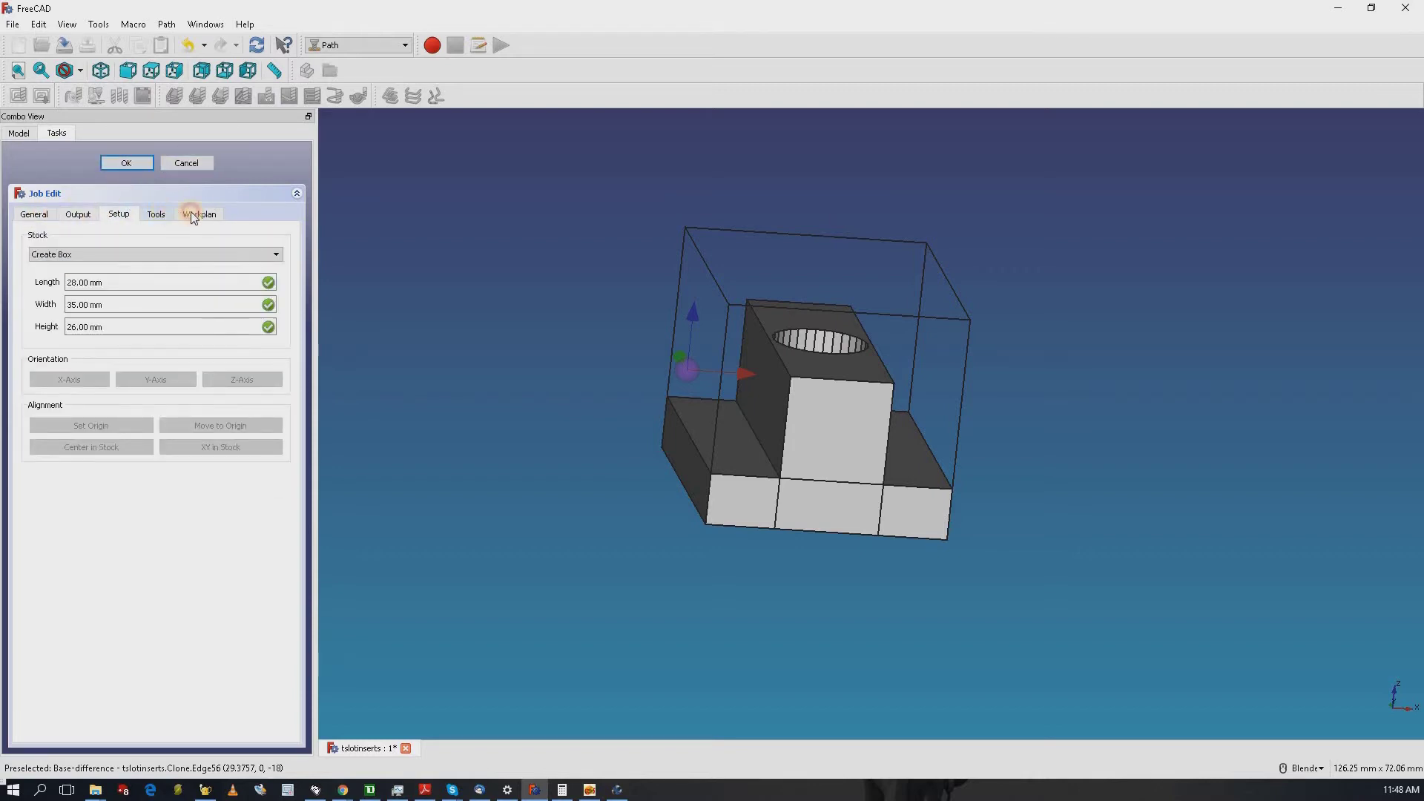
click(201, 214)
click(107, 164)
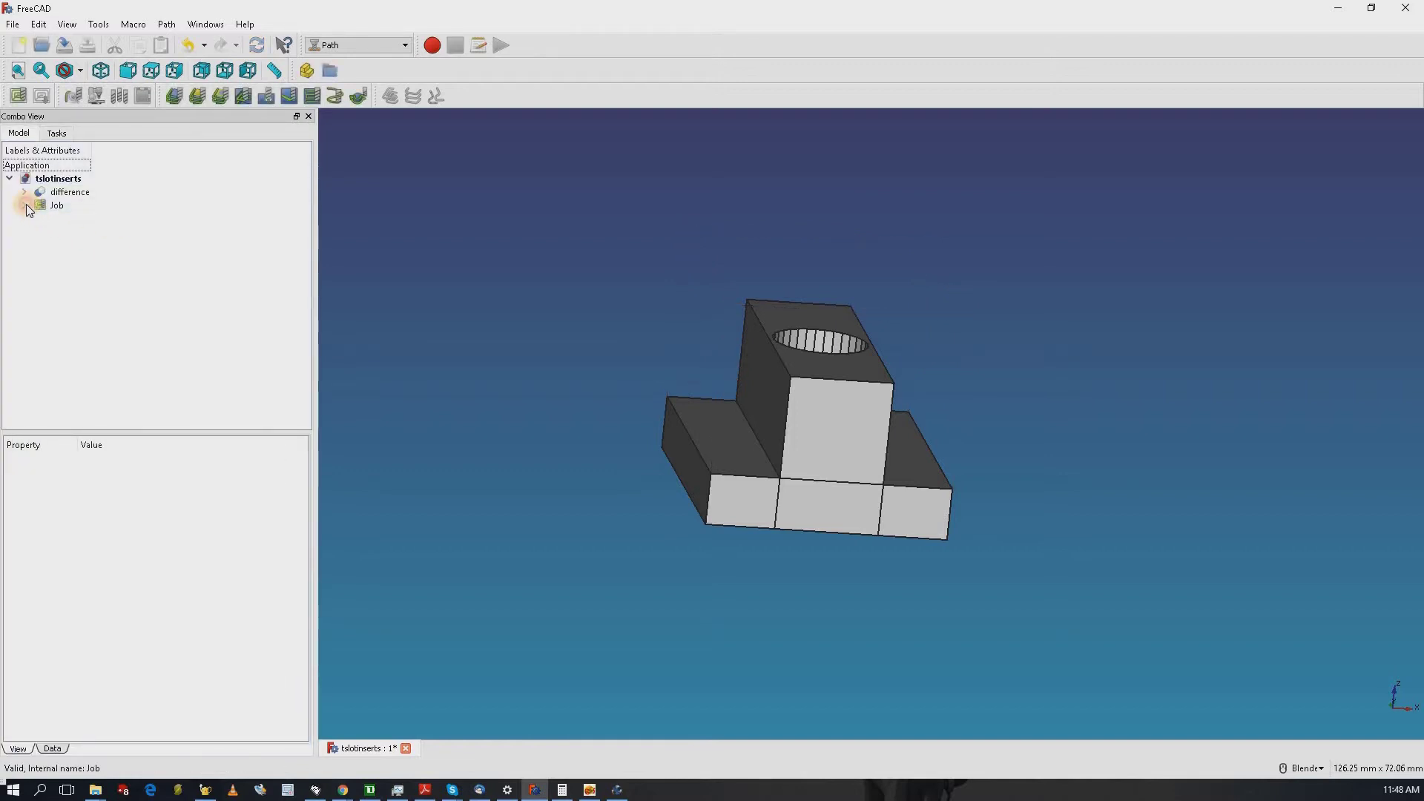
- Create a tool controller in the job for library tool 4, the single flute 4mm carbide endmill 32mm cutter
click(24, 205)
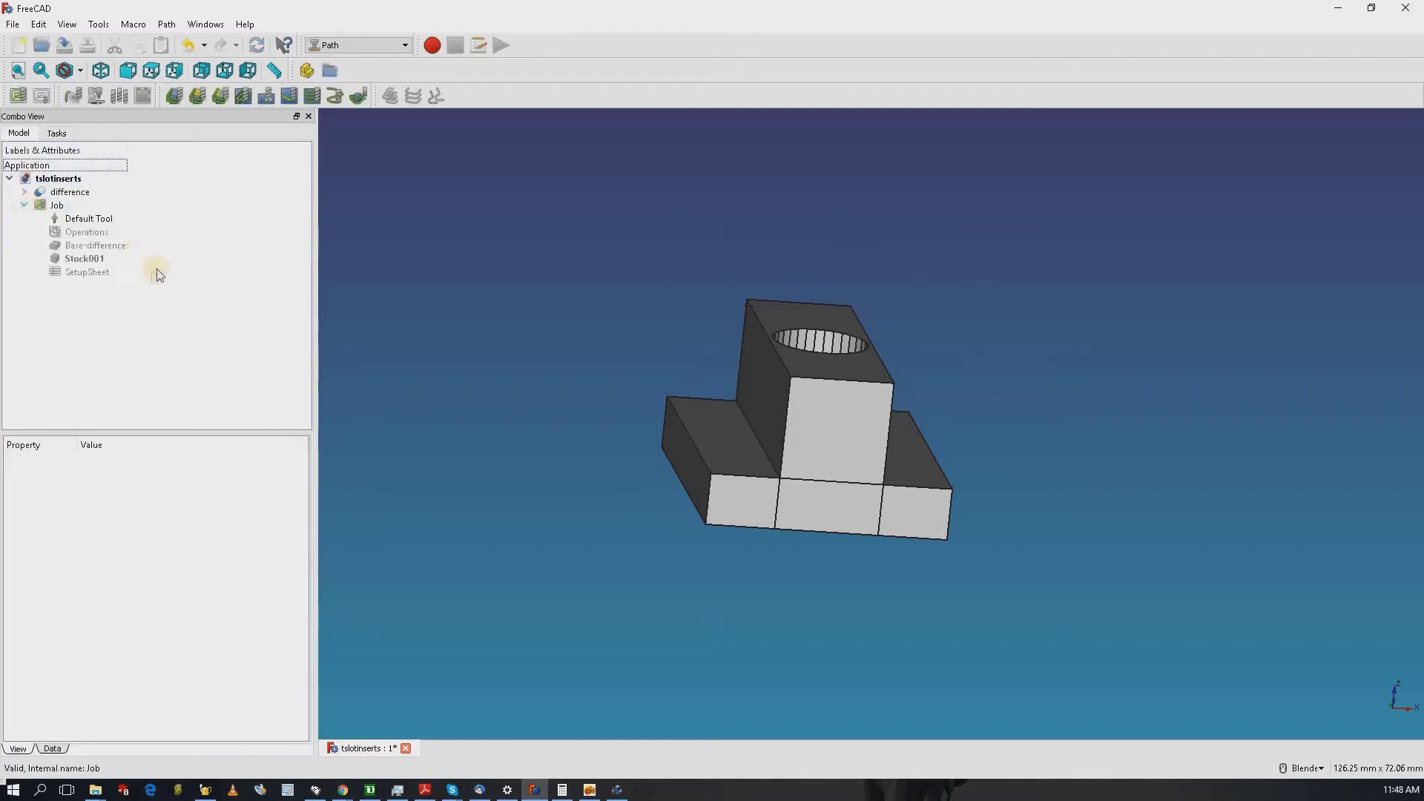
click(120, 97)
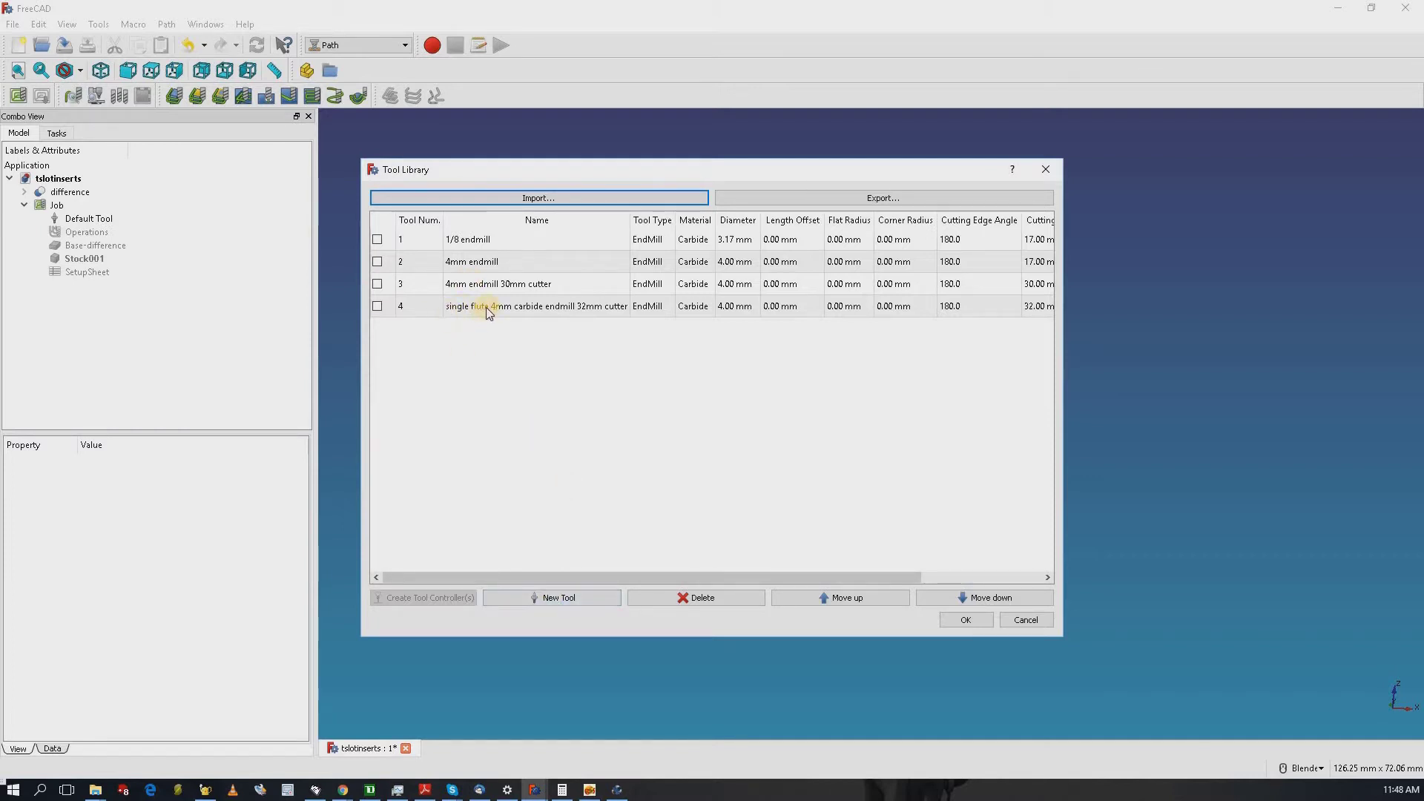
click(377, 305)
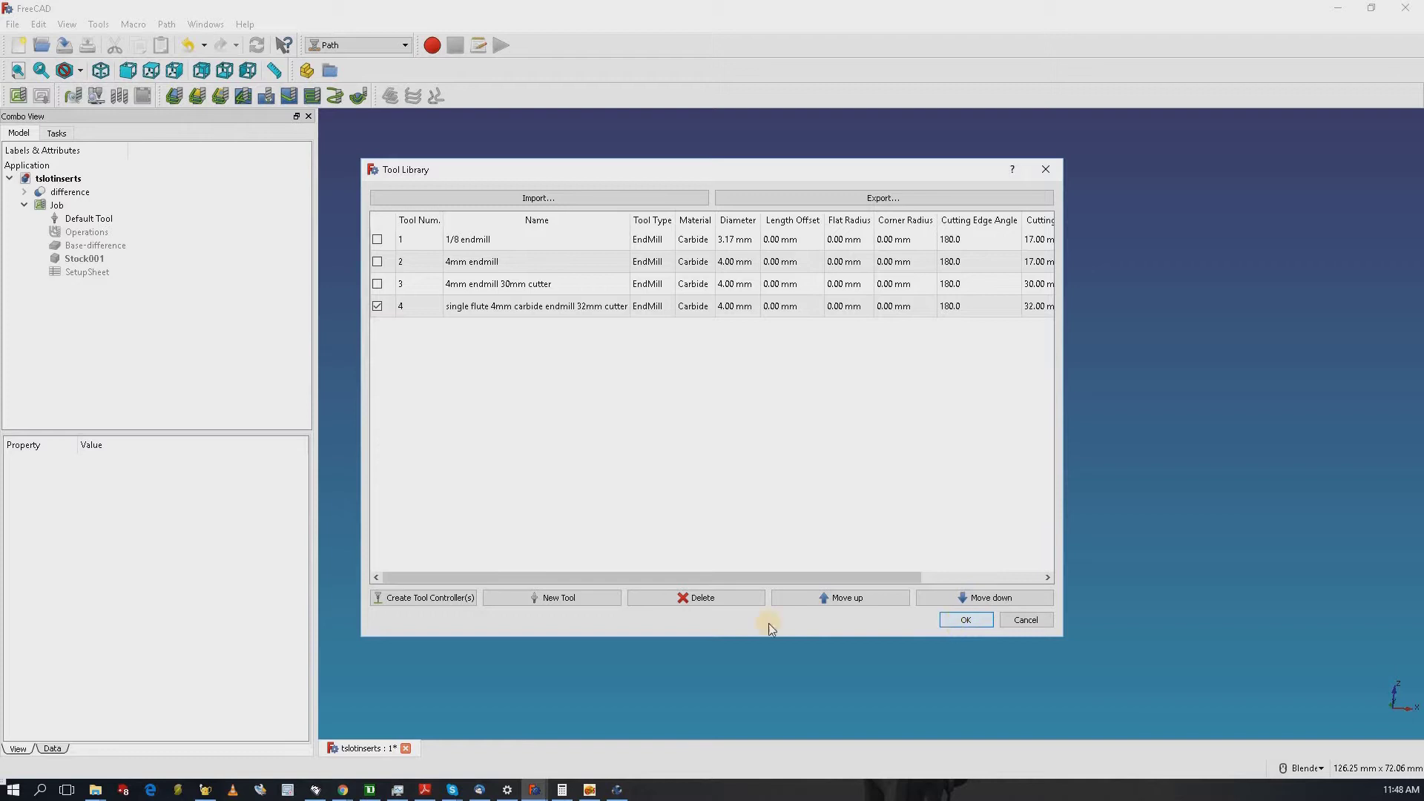
click(434, 594)
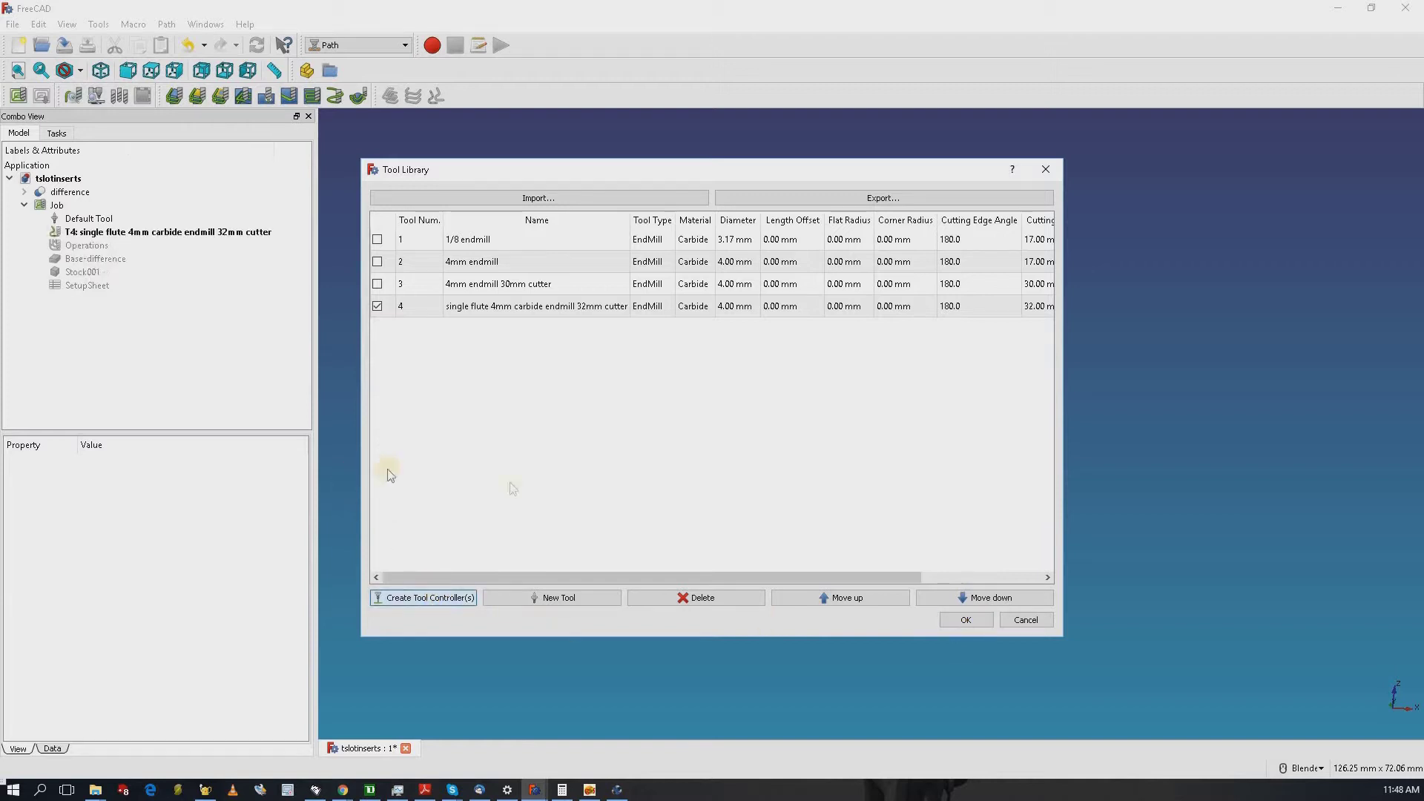
click(965, 620)
- Delete the Default Tool from the job
click(100, 219)
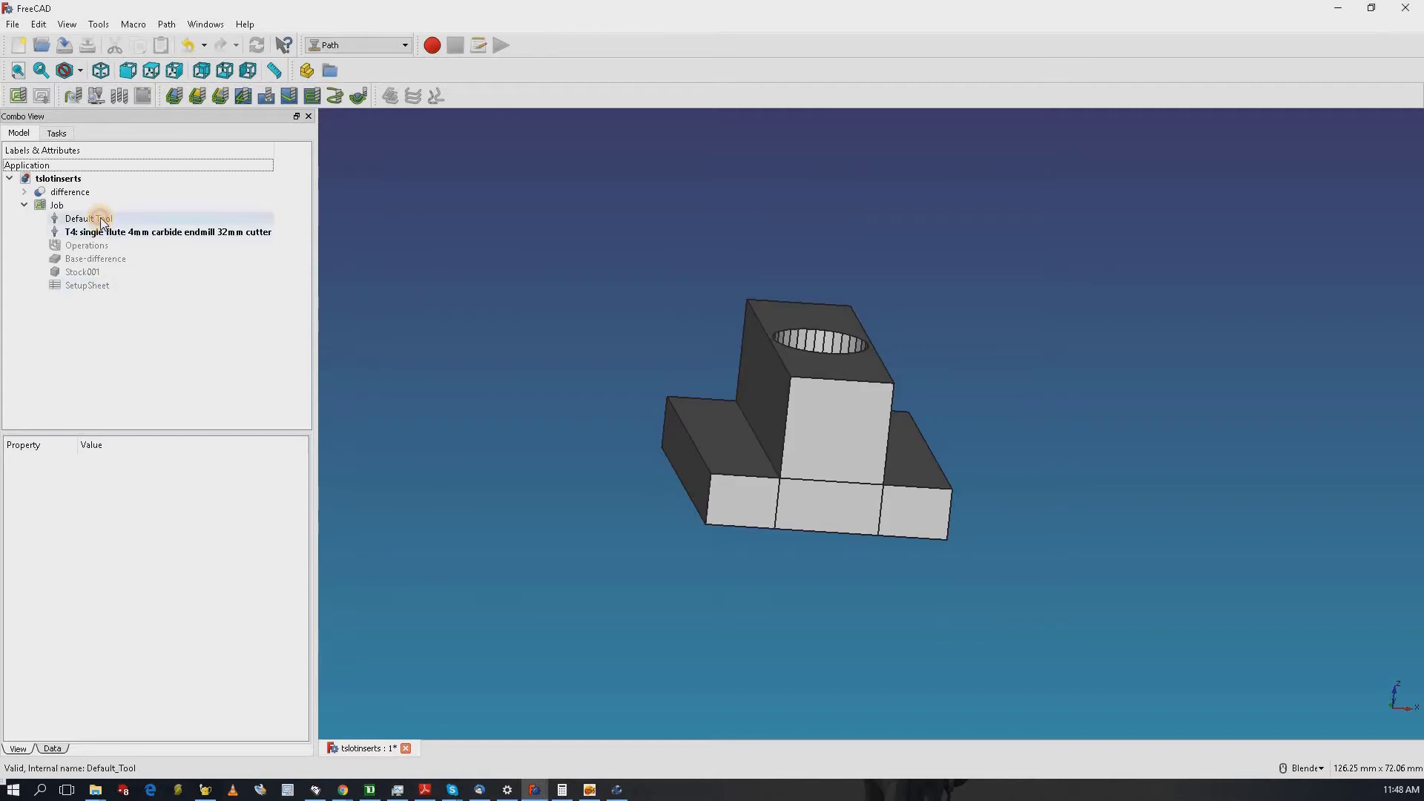
key(Delete)
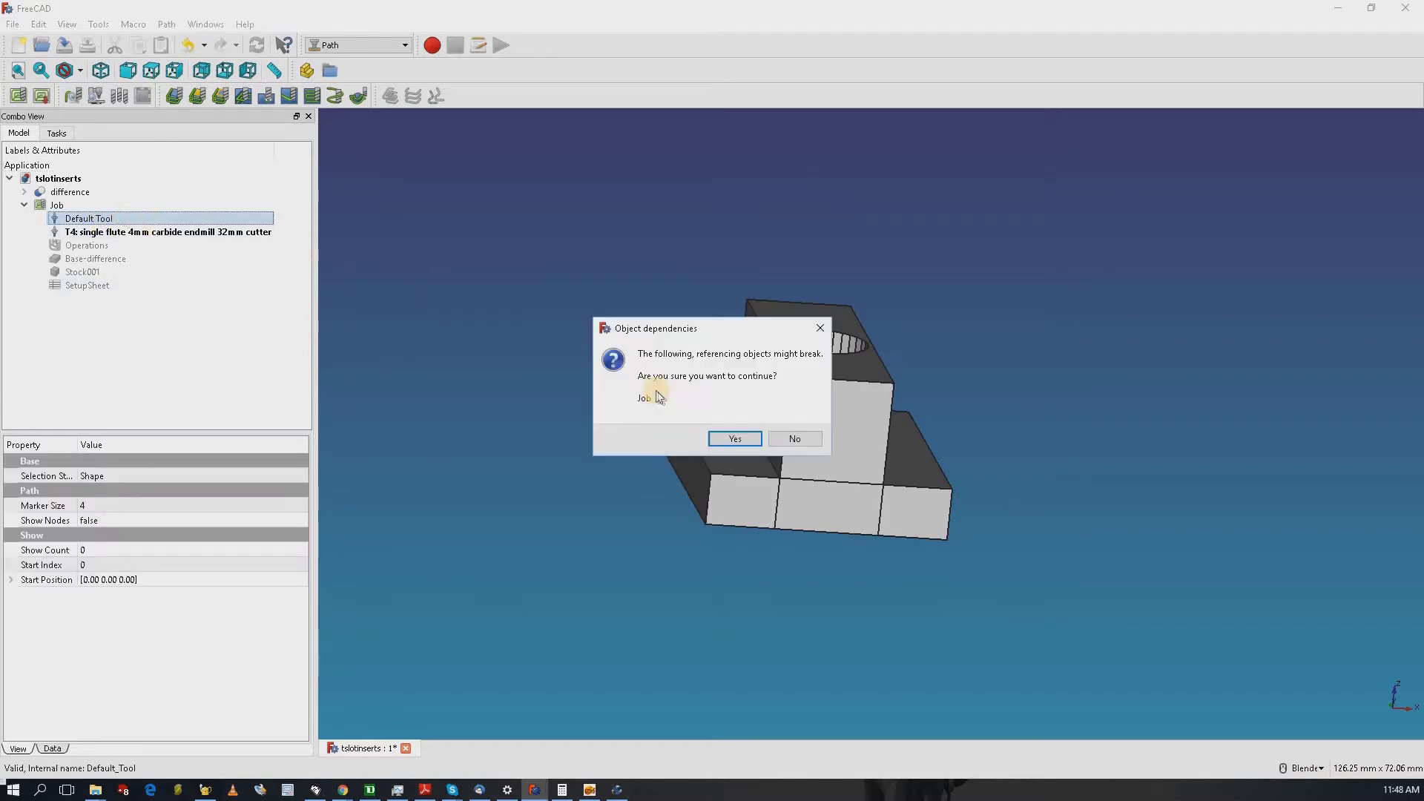
click(733, 439)
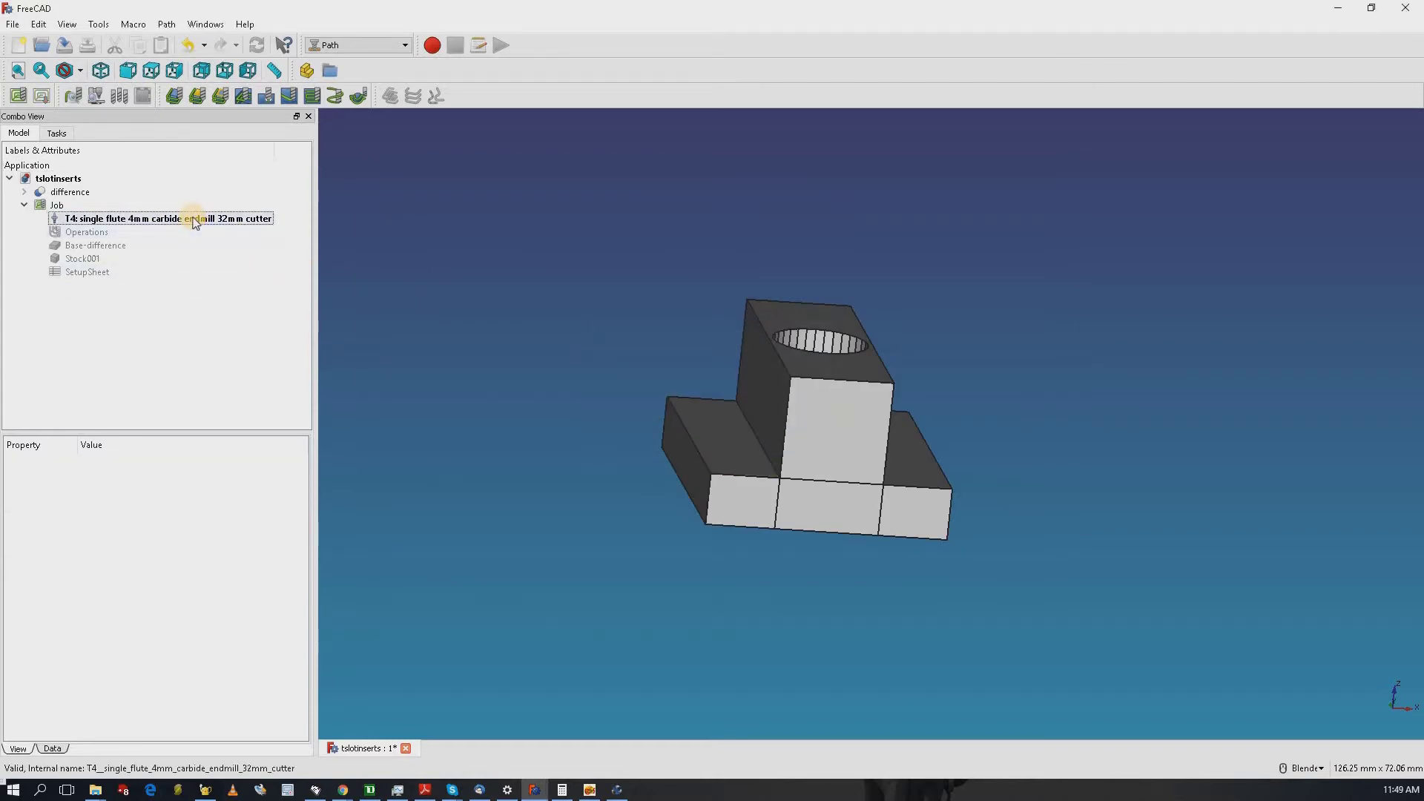
- Set the T4 endmill controller's horizontal feed to 1000 mm/min and its vertical feed to 400 mm/min
double_click(193, 220)
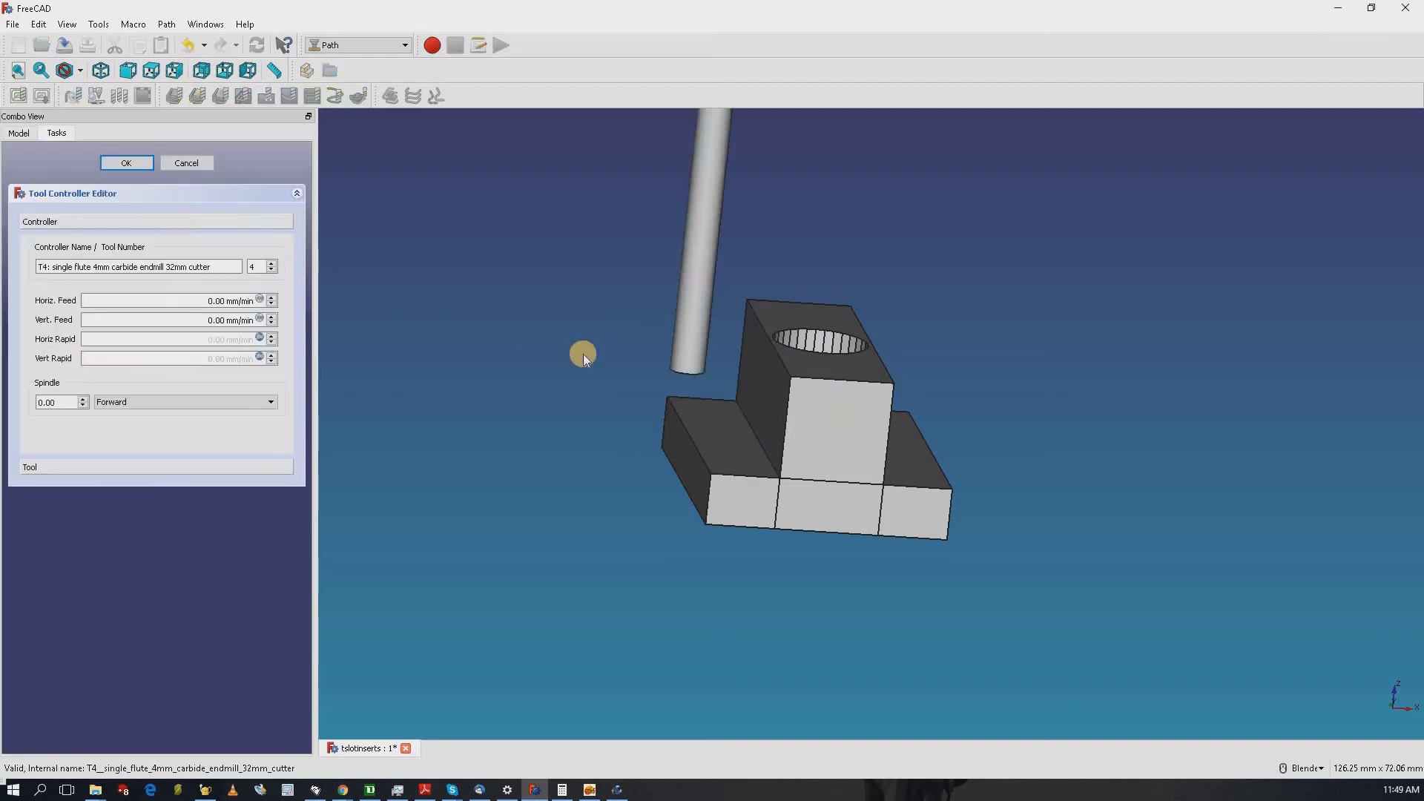
scroll(618, 363, up, 3)
scroll(618, 364, down, 6)
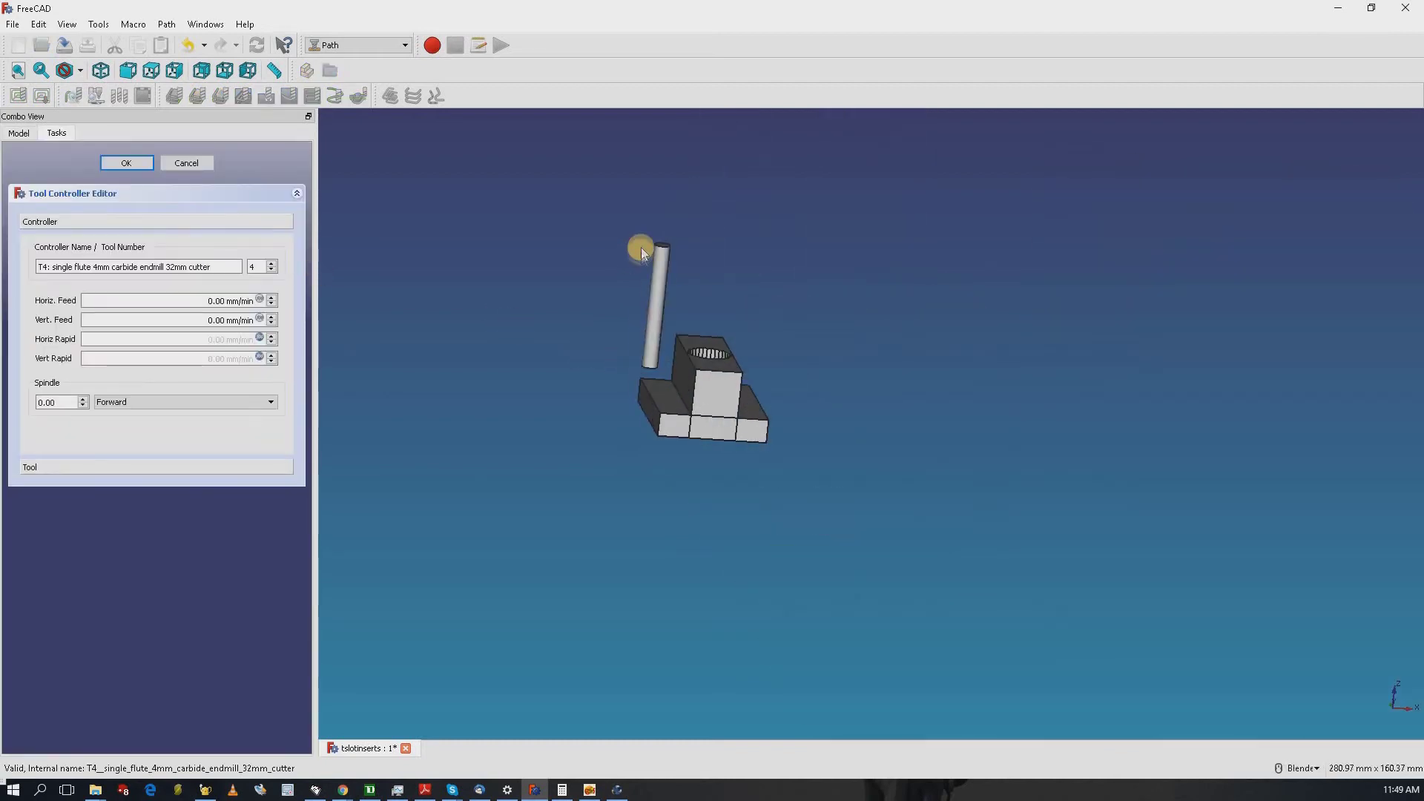
scroll(475, 399, up, 4)
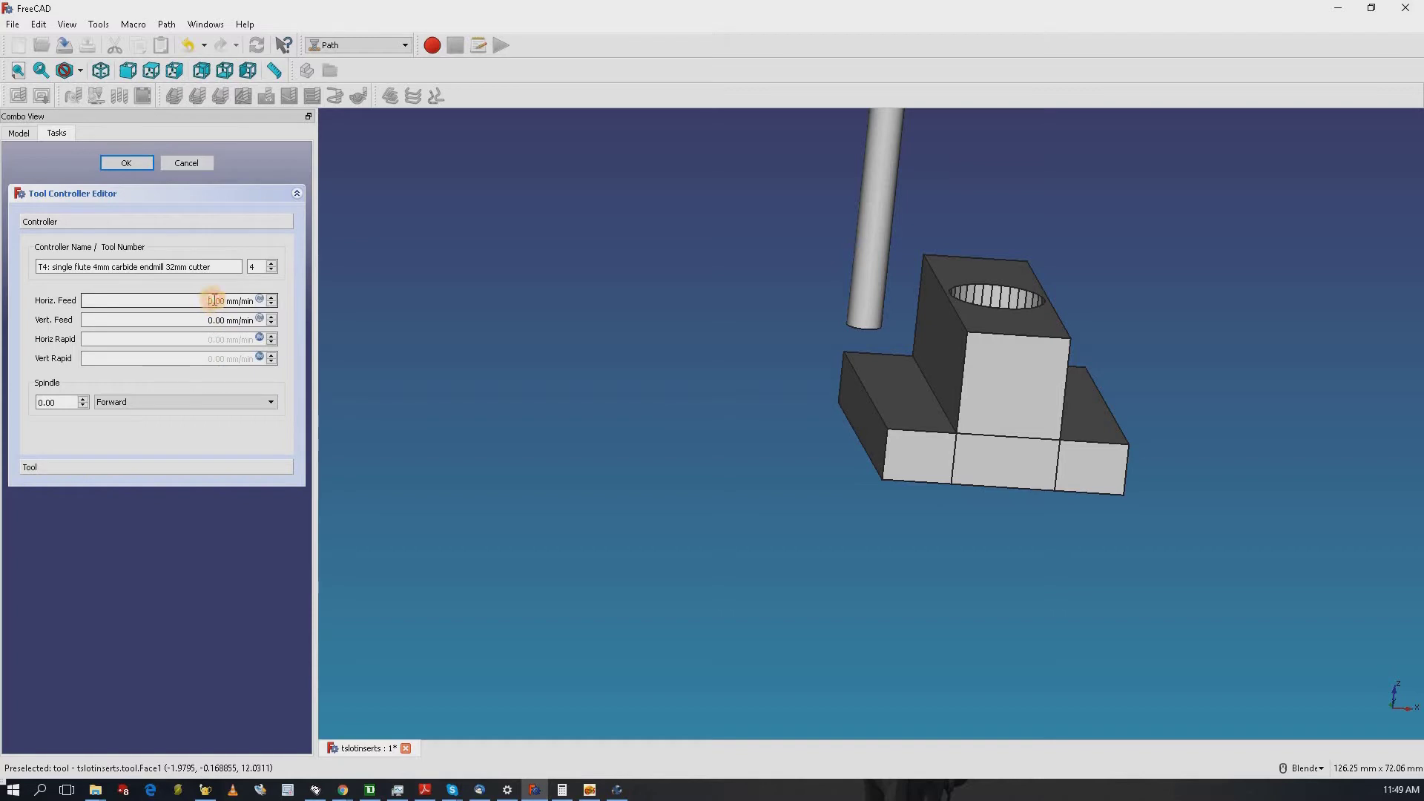
click(252, 300)
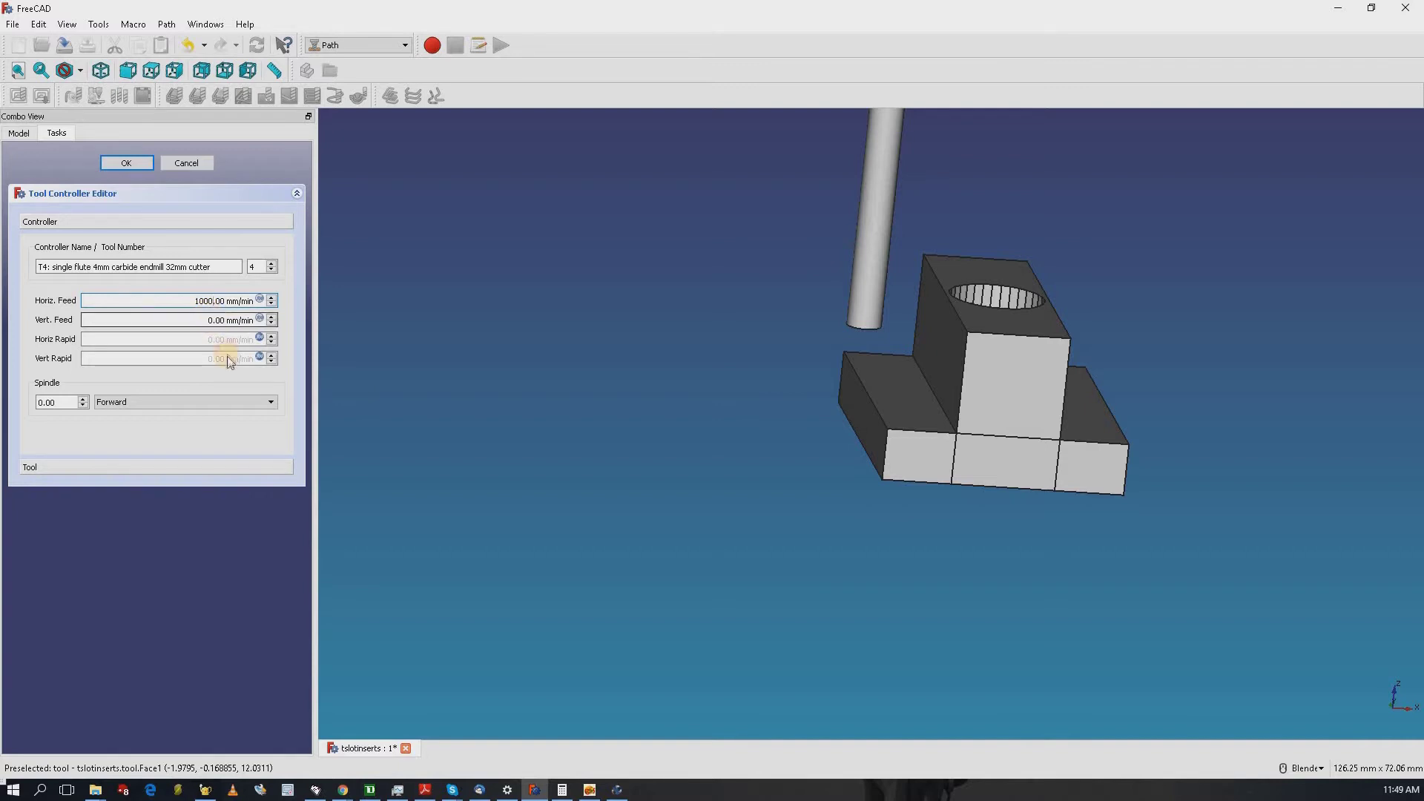
key(Tab)
text(1000)
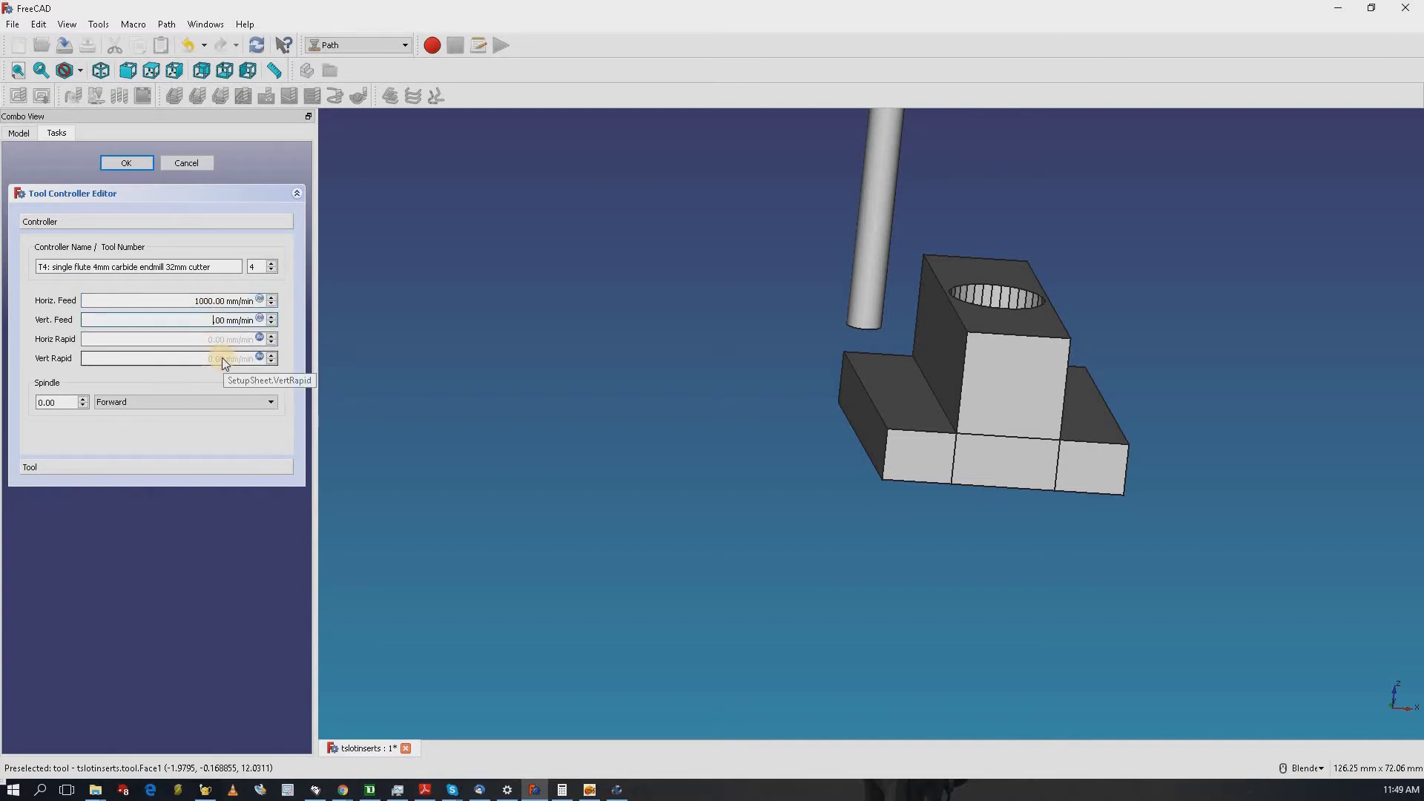
text(.)
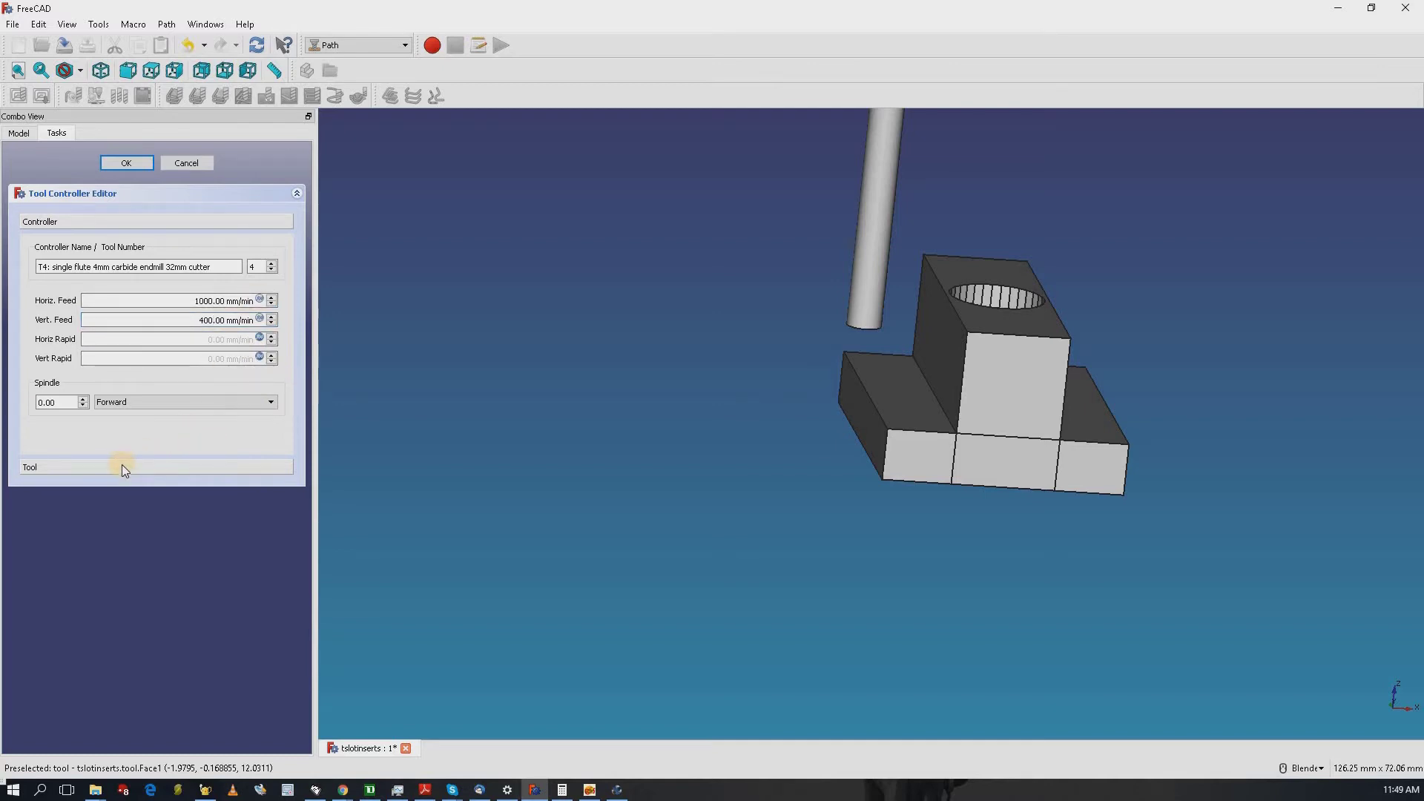
key(Escape)
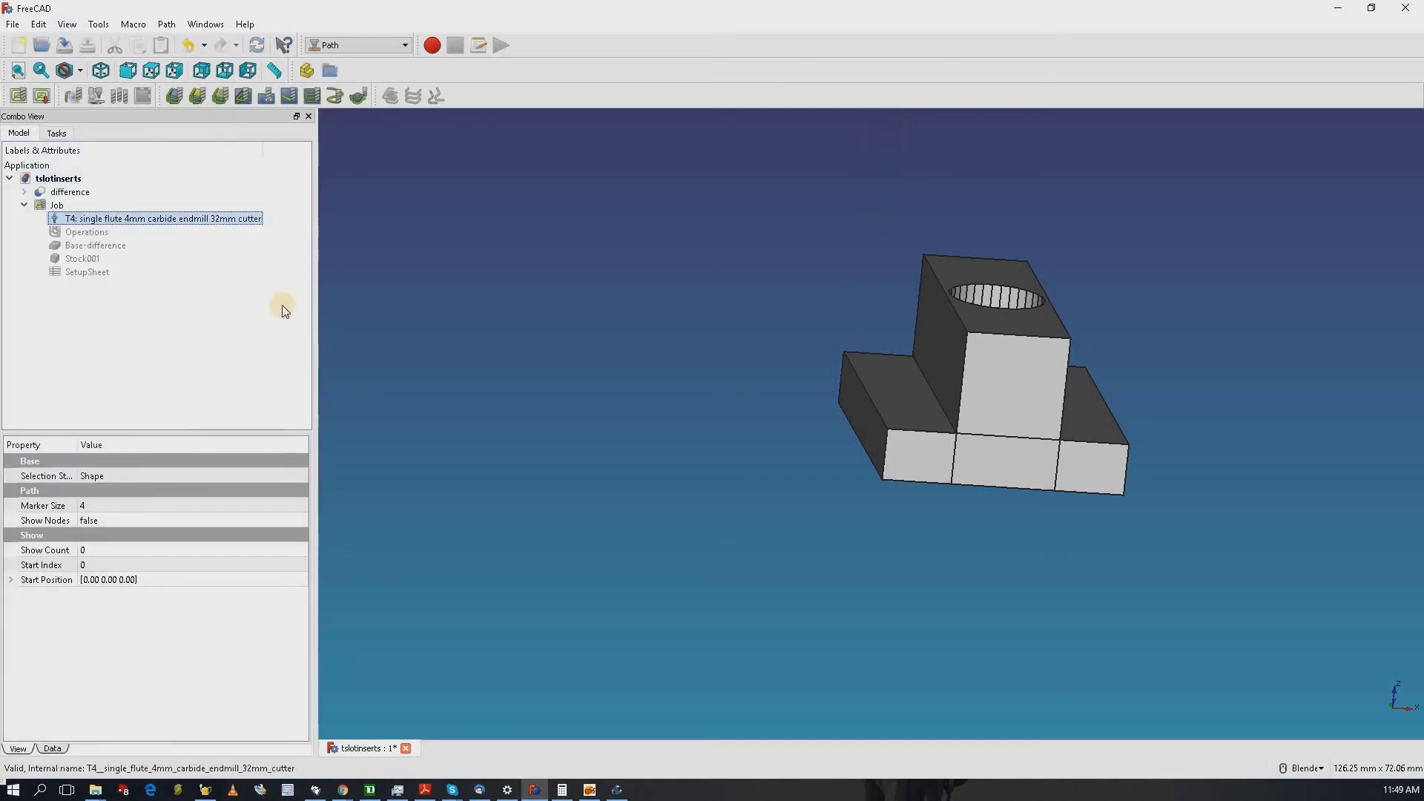
click(86, 233)
double_click(86, 232)
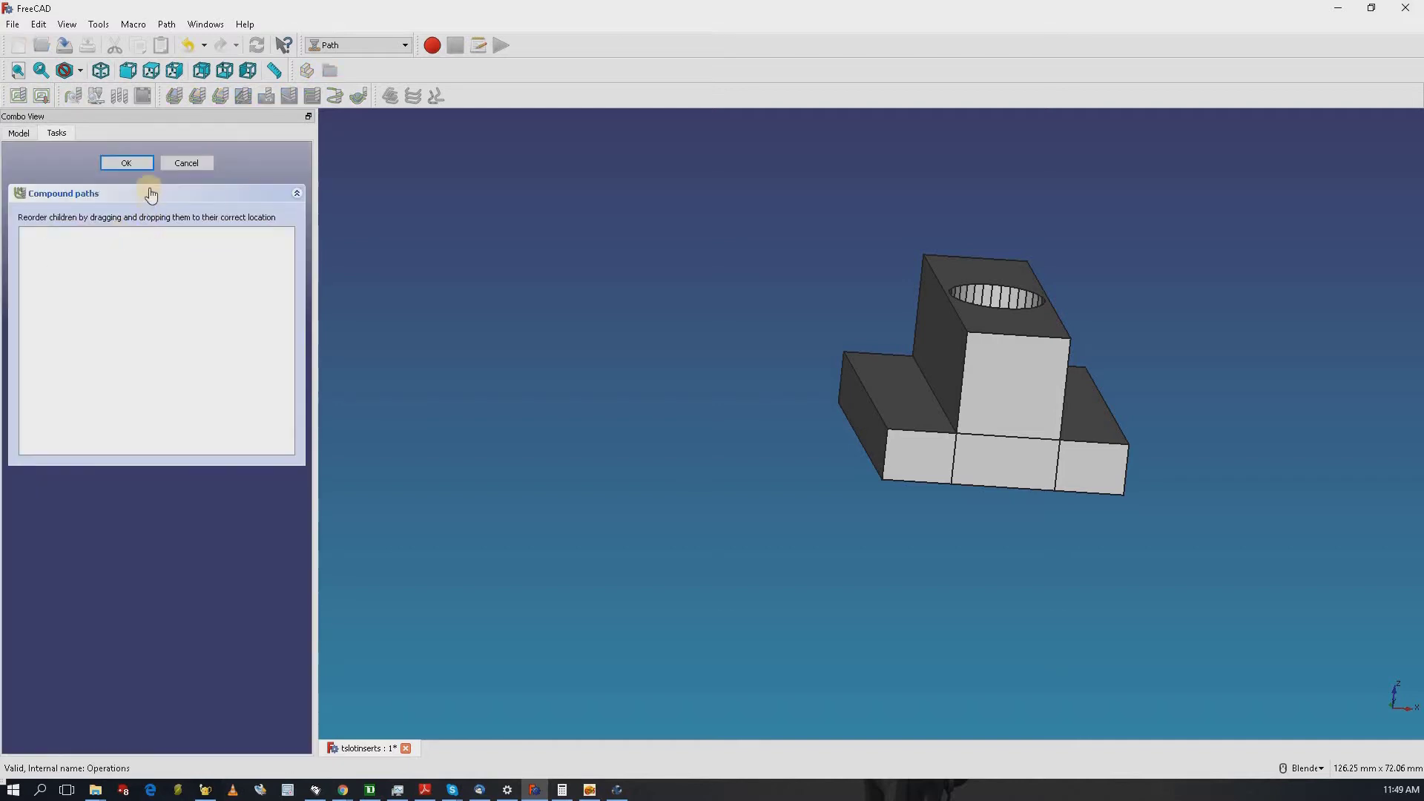
click(182, 163)
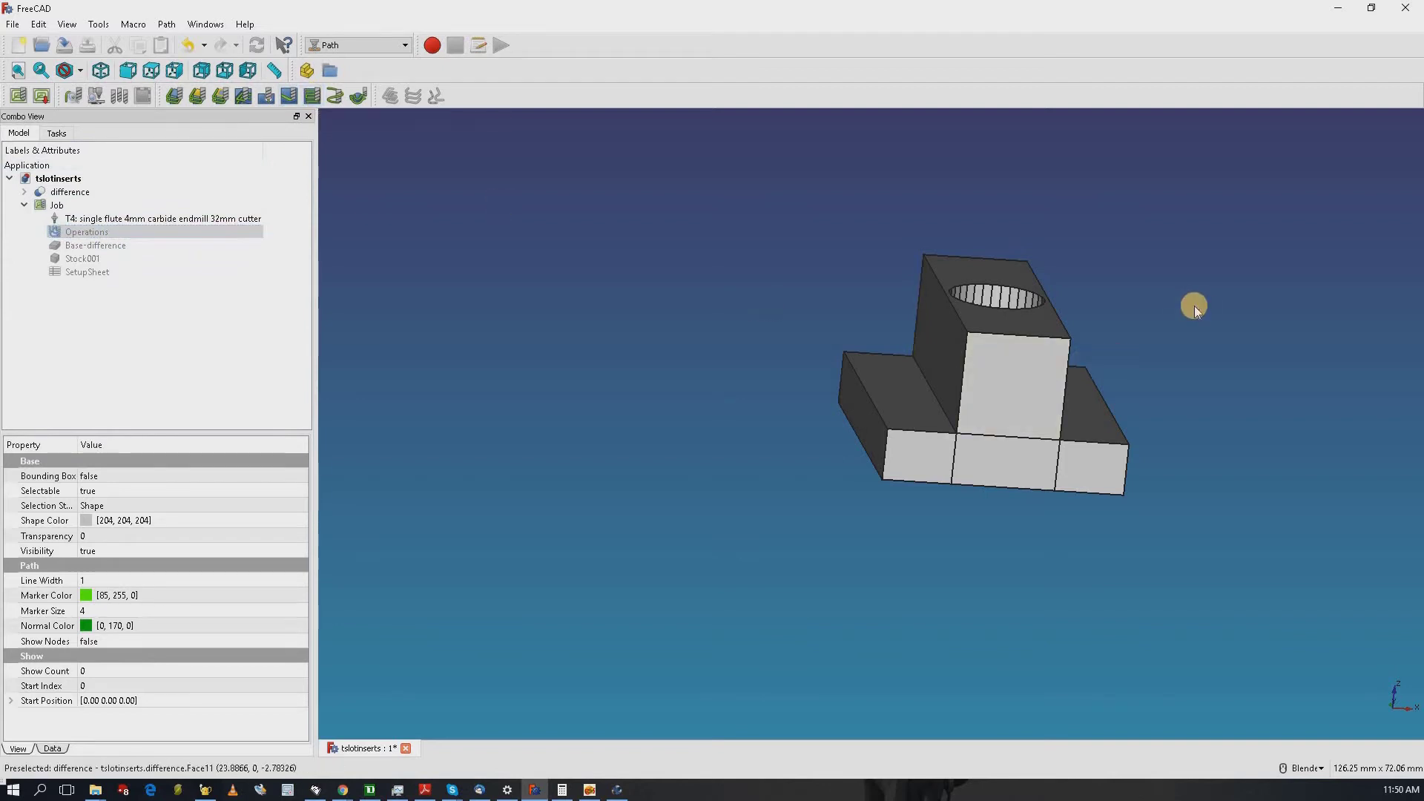
- Start a MillFace operation and add the insert's two side shoulder faces and raised centre face as its base geometry
shift+middle_drag(1194, 305, 968, 299)
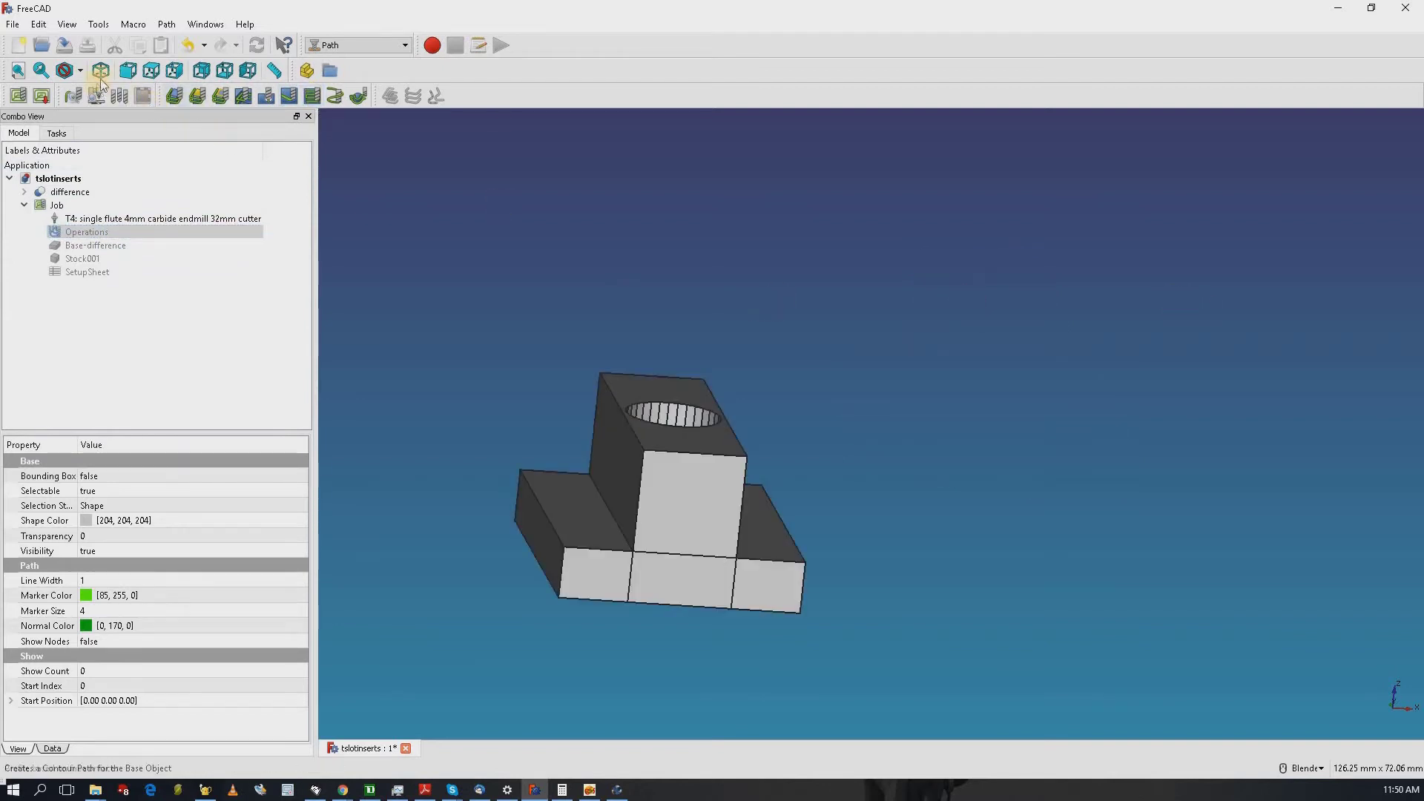
click(156, 75)
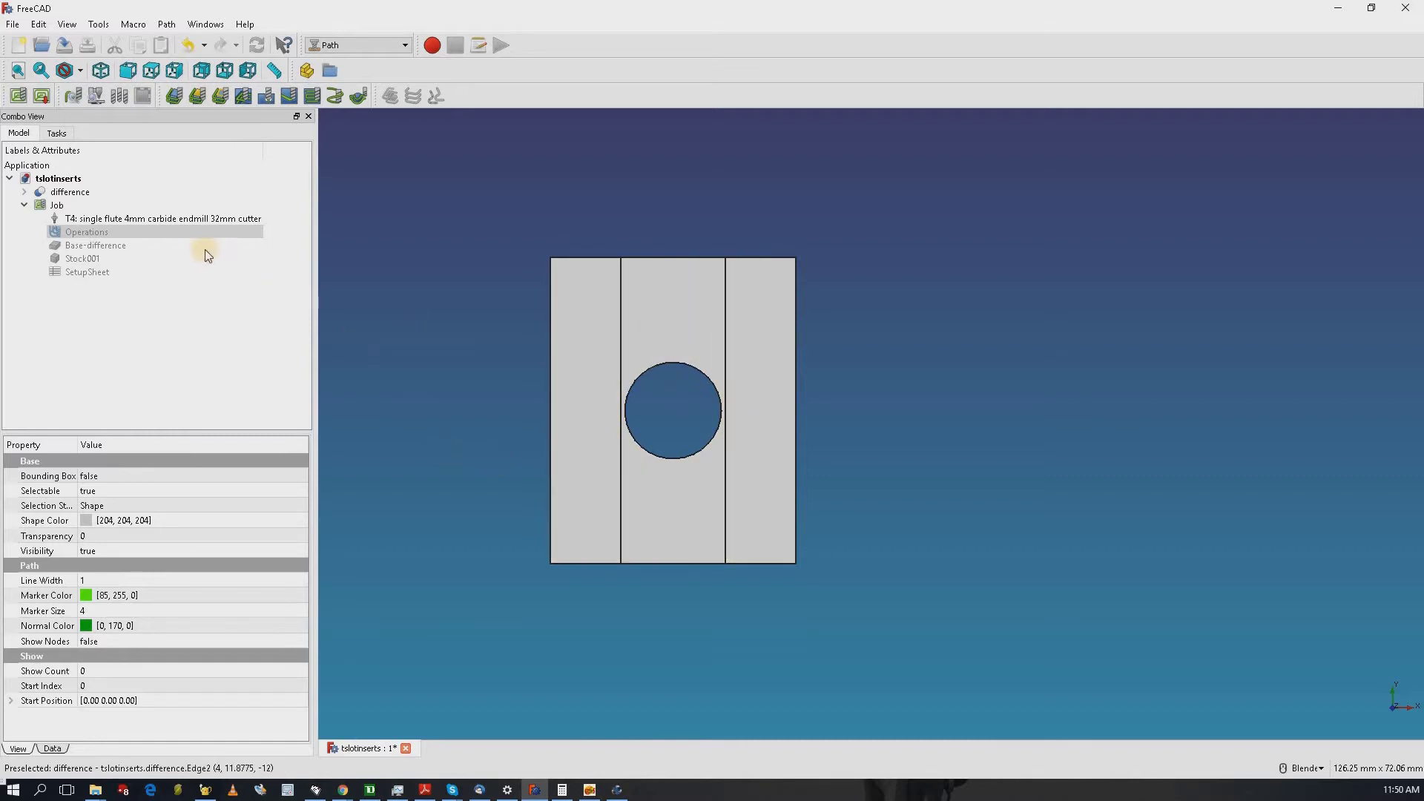
click(171, 236)
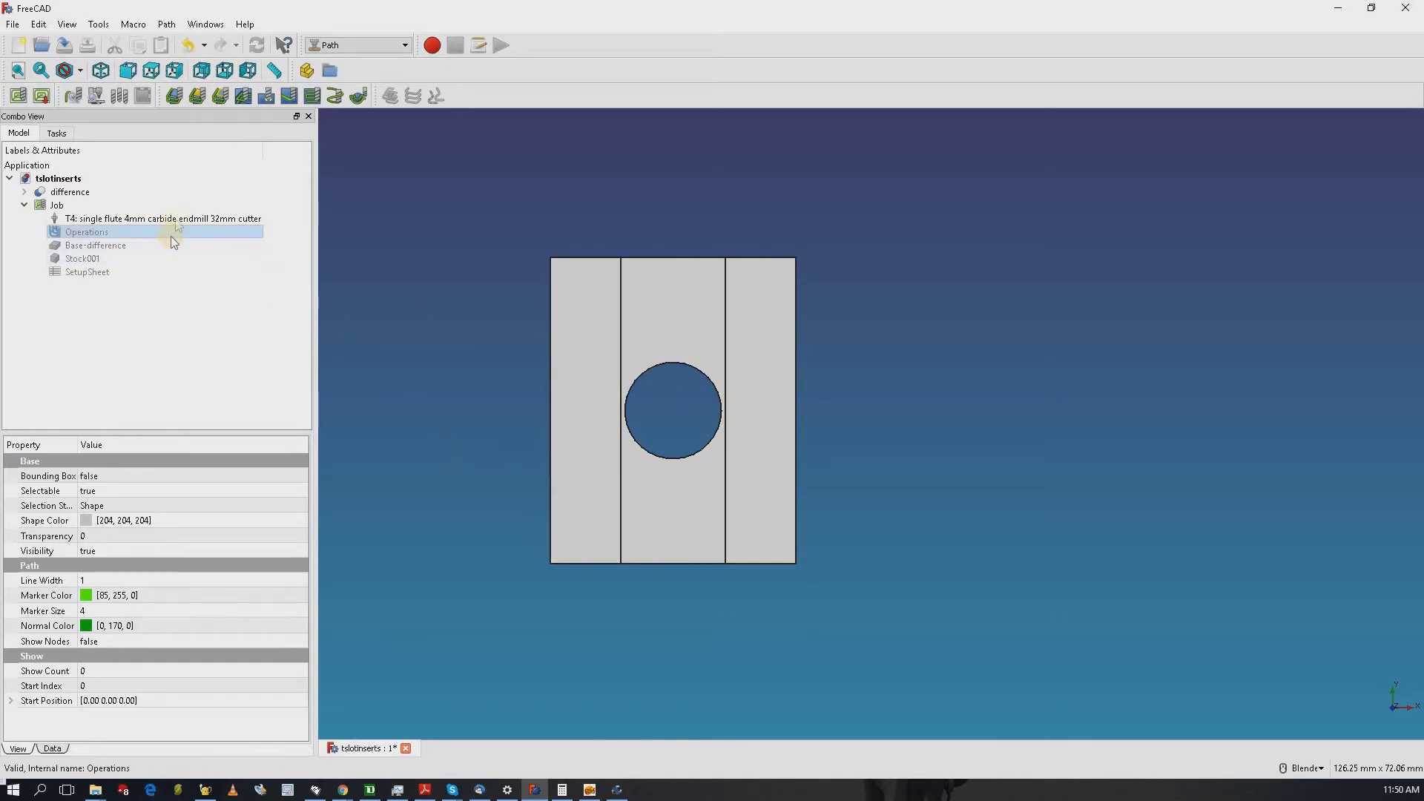
click(318, 92)
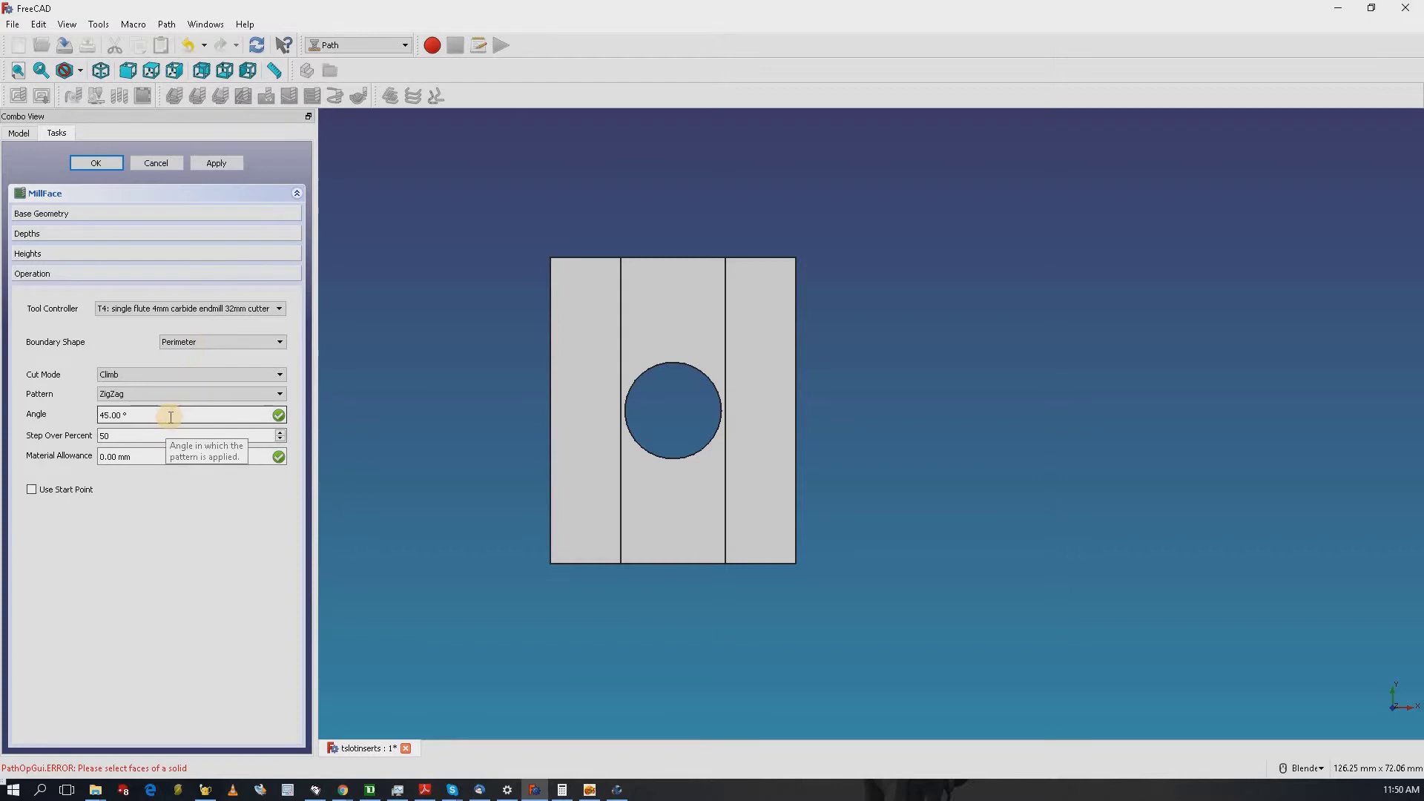
click(153, 212)
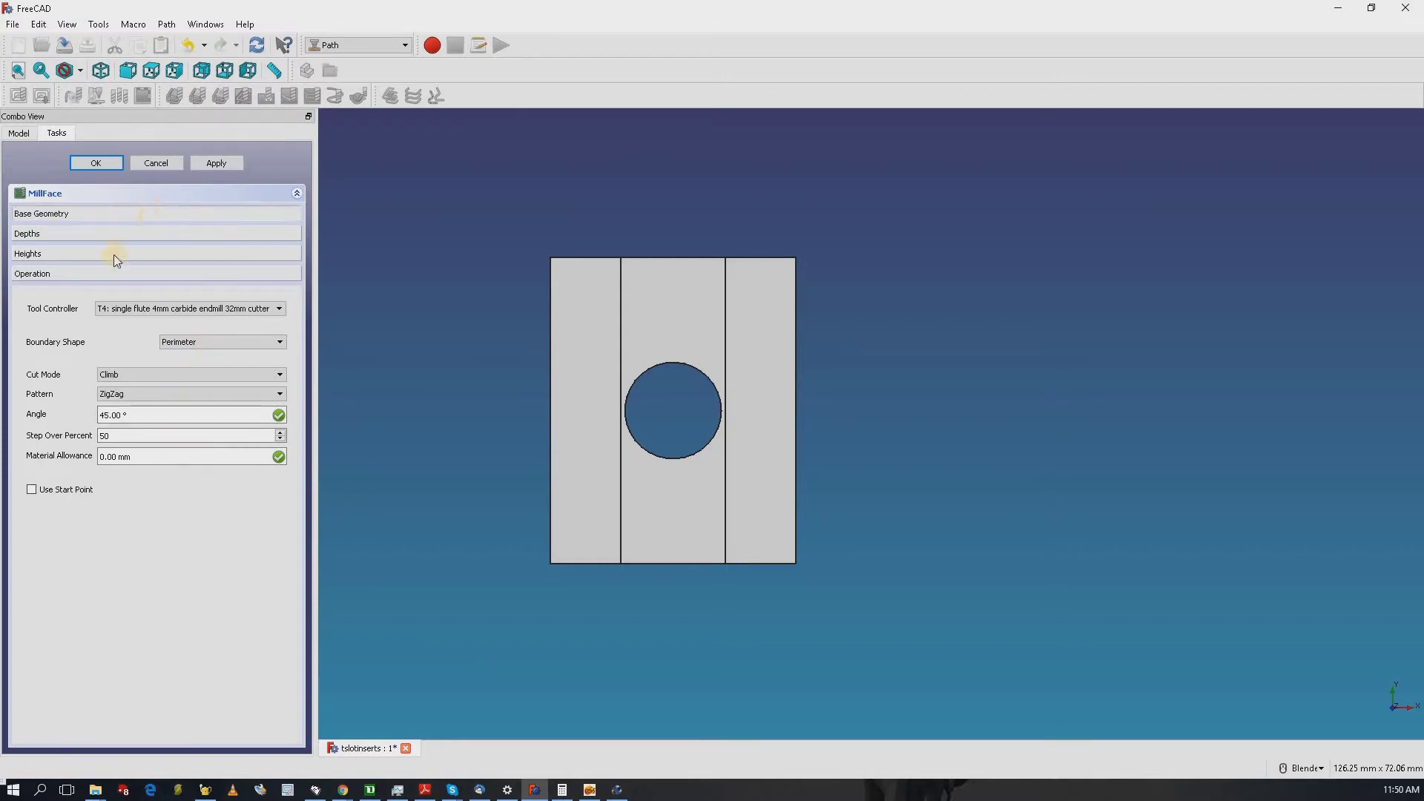
click(560, 388)
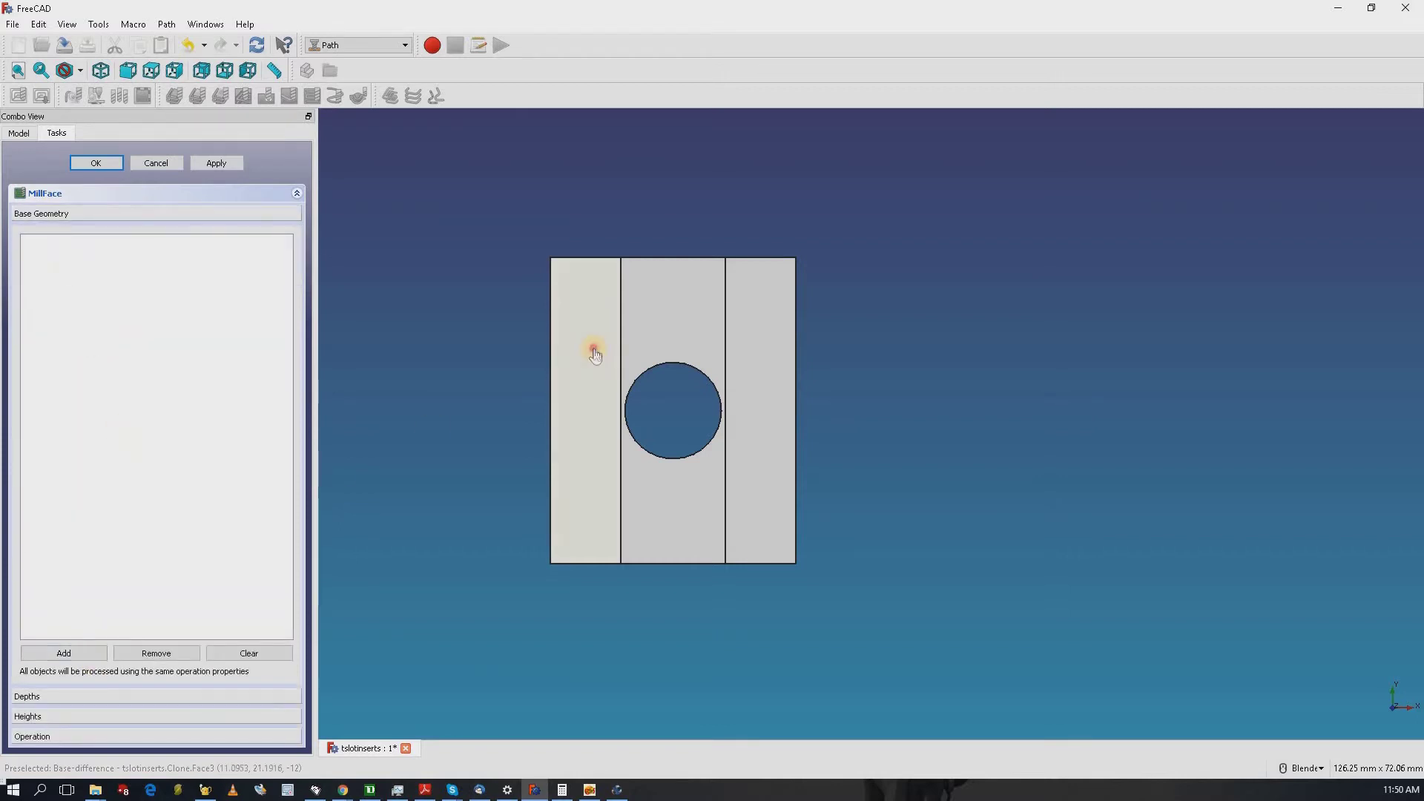
ctrl+click(661, 318)
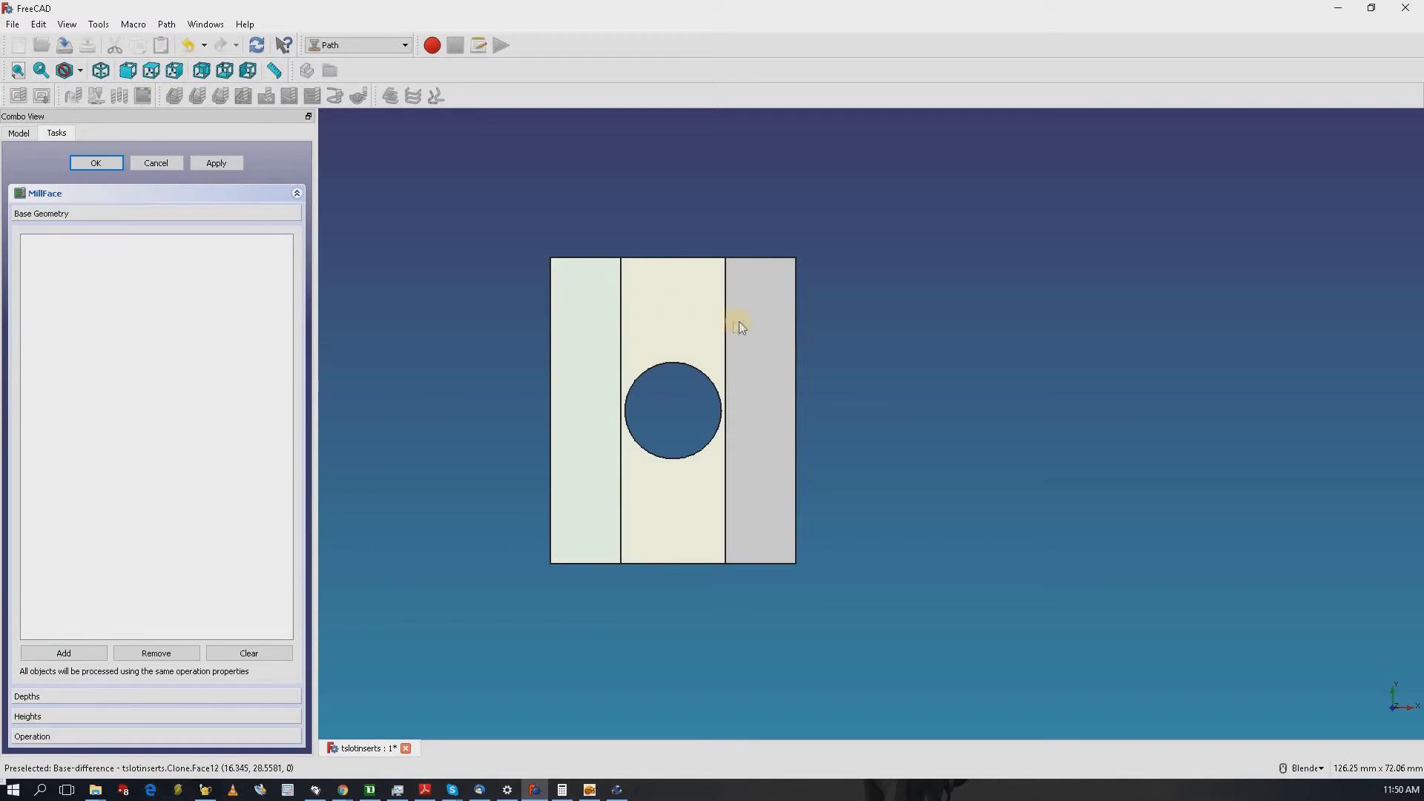
ctrl+click(745, 322)
middle_drag(849, 459, 897, 412)
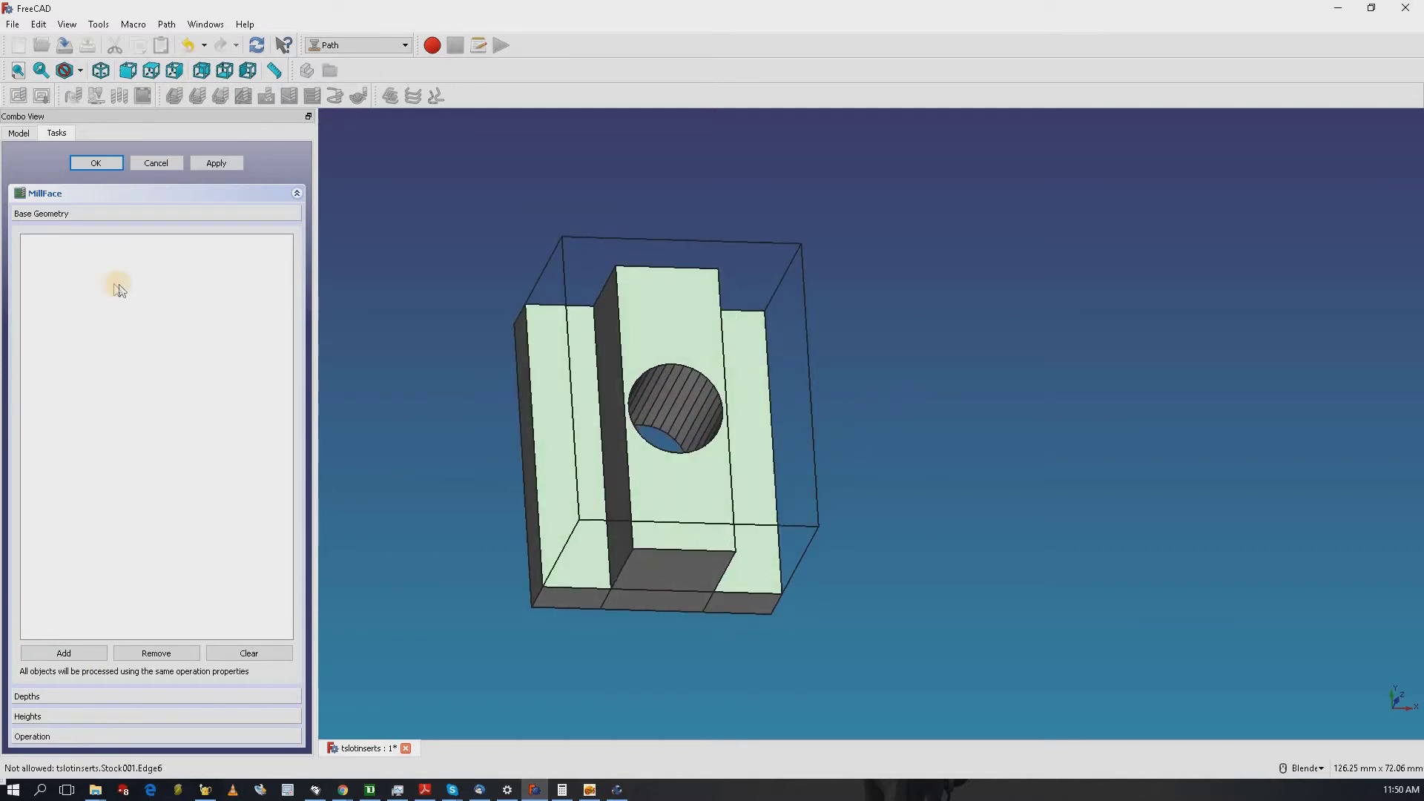
click(79, 652)
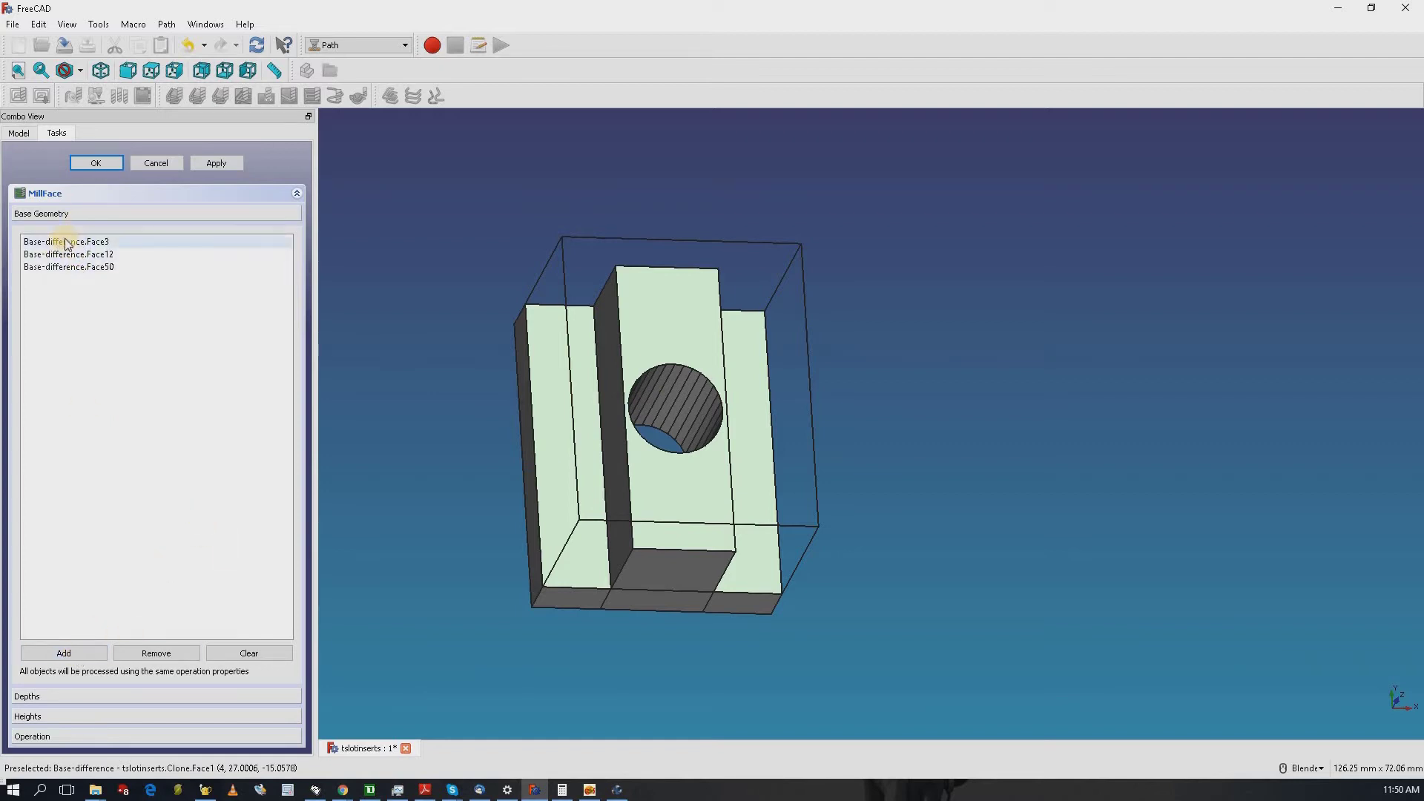
click(67, 242)
shift+click(68, 255)
click(54, 268)
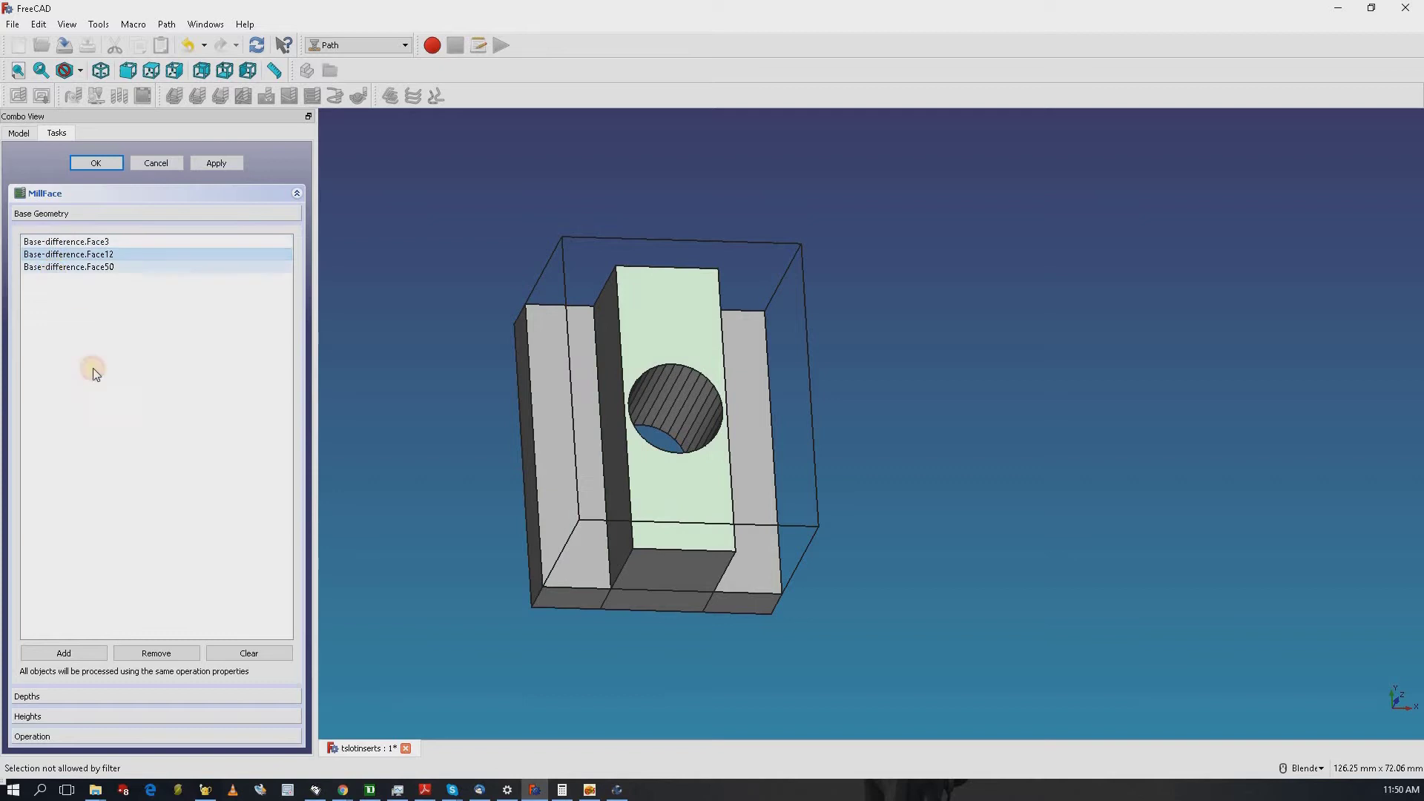
- Set the MillFace operation's step down to 12 mm, replacing the OpToolDiameter expression
click(72, 697)
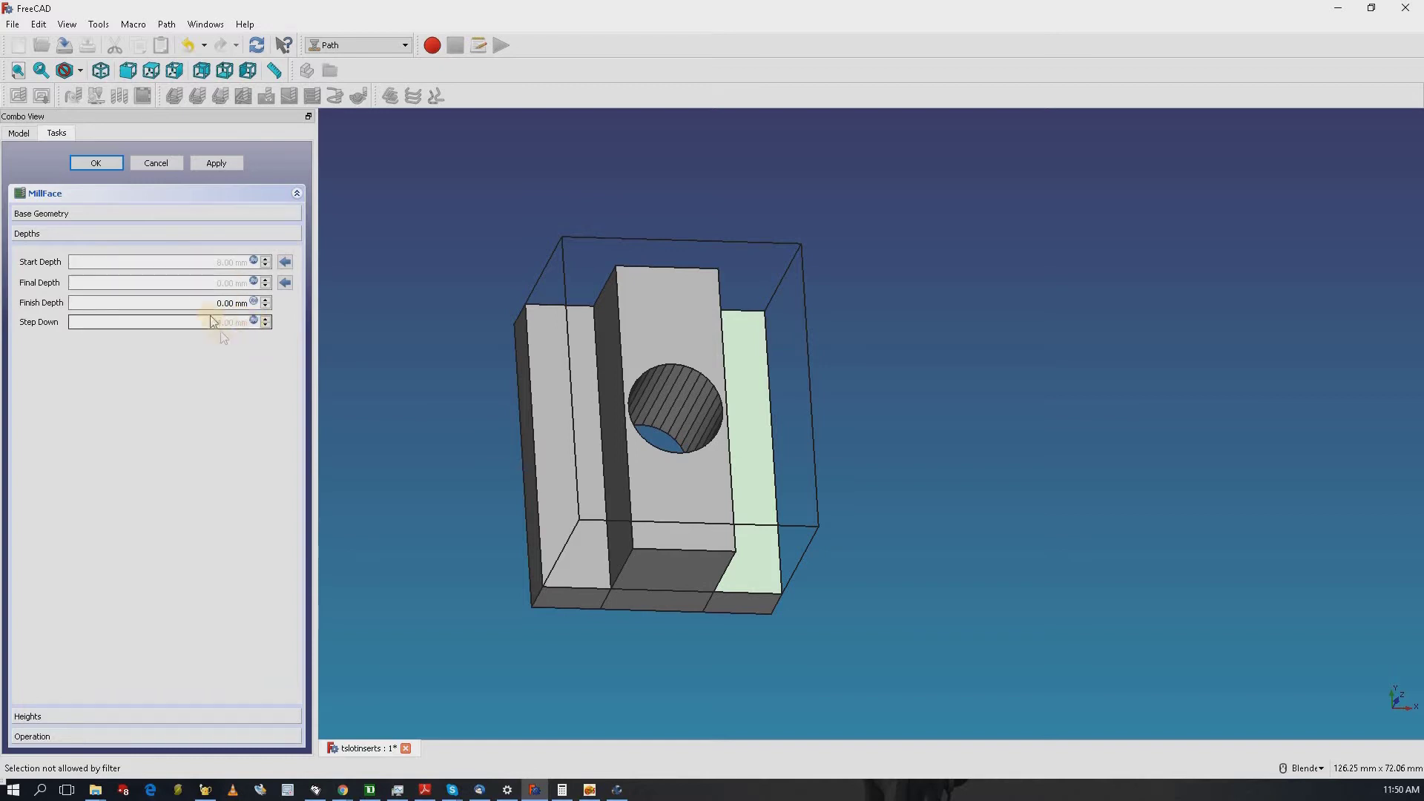
click(254, 322)
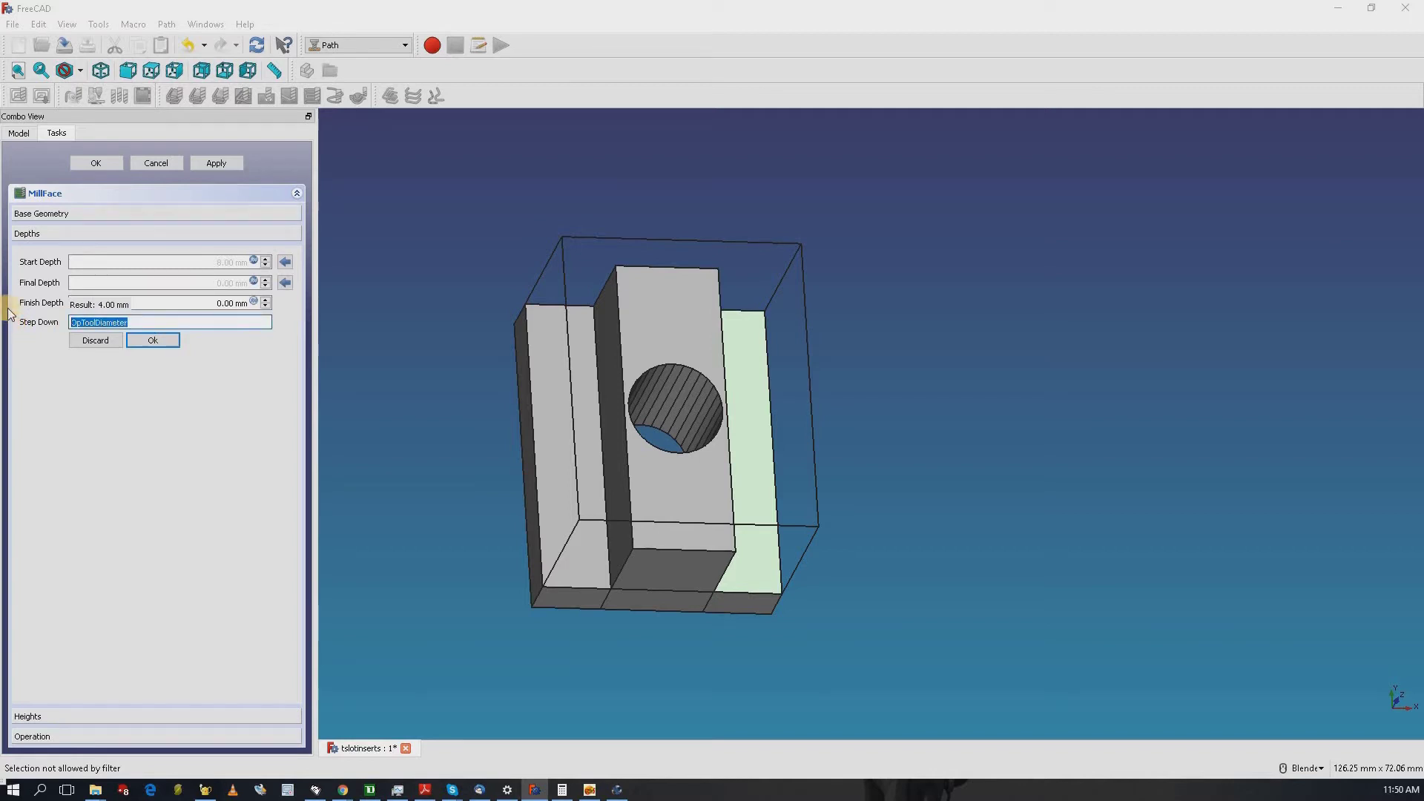
text(12)
click(155, 340)
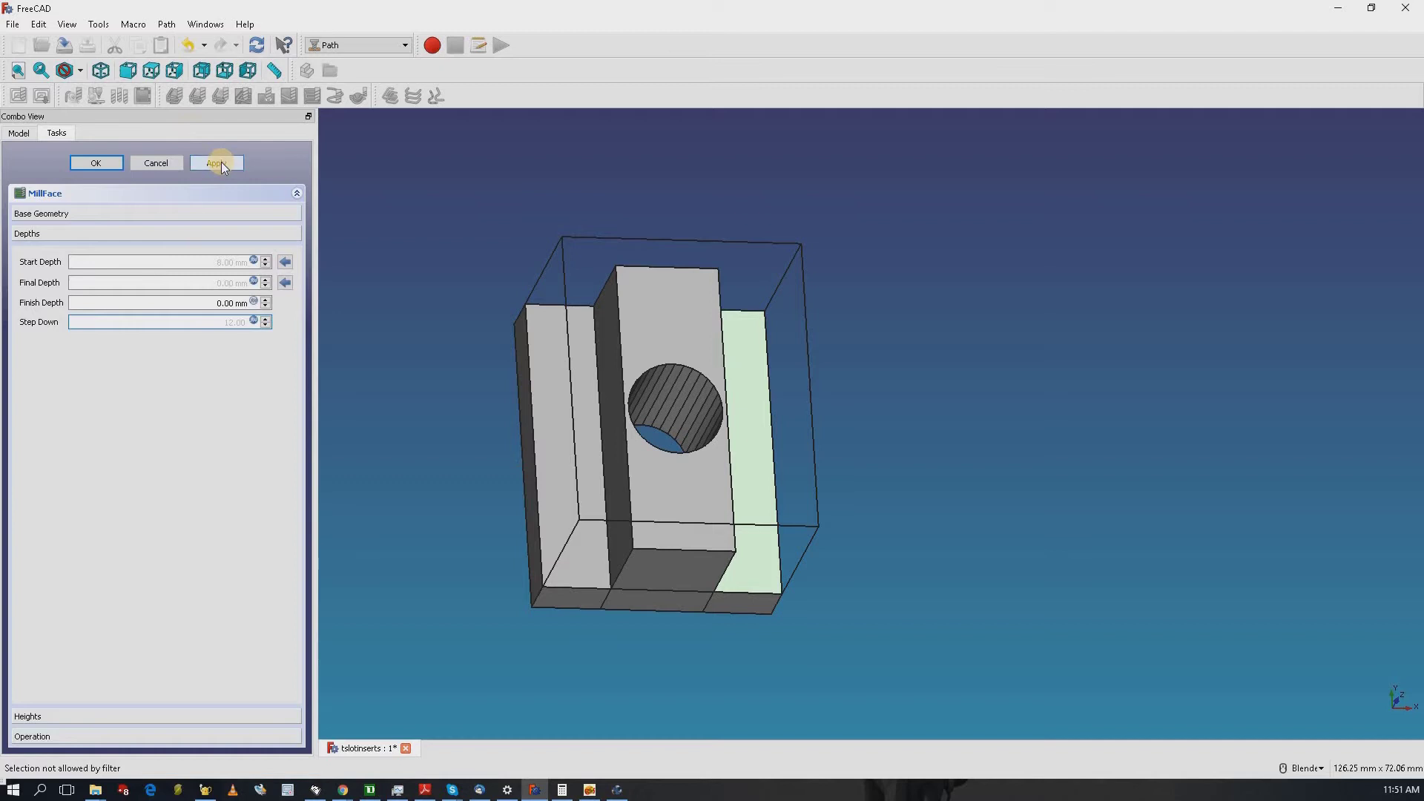
- Set the MillFace ZigZag pattern angle to 0°, apply the operation, and inspect the generated toolpath around the part
click(58, 733)
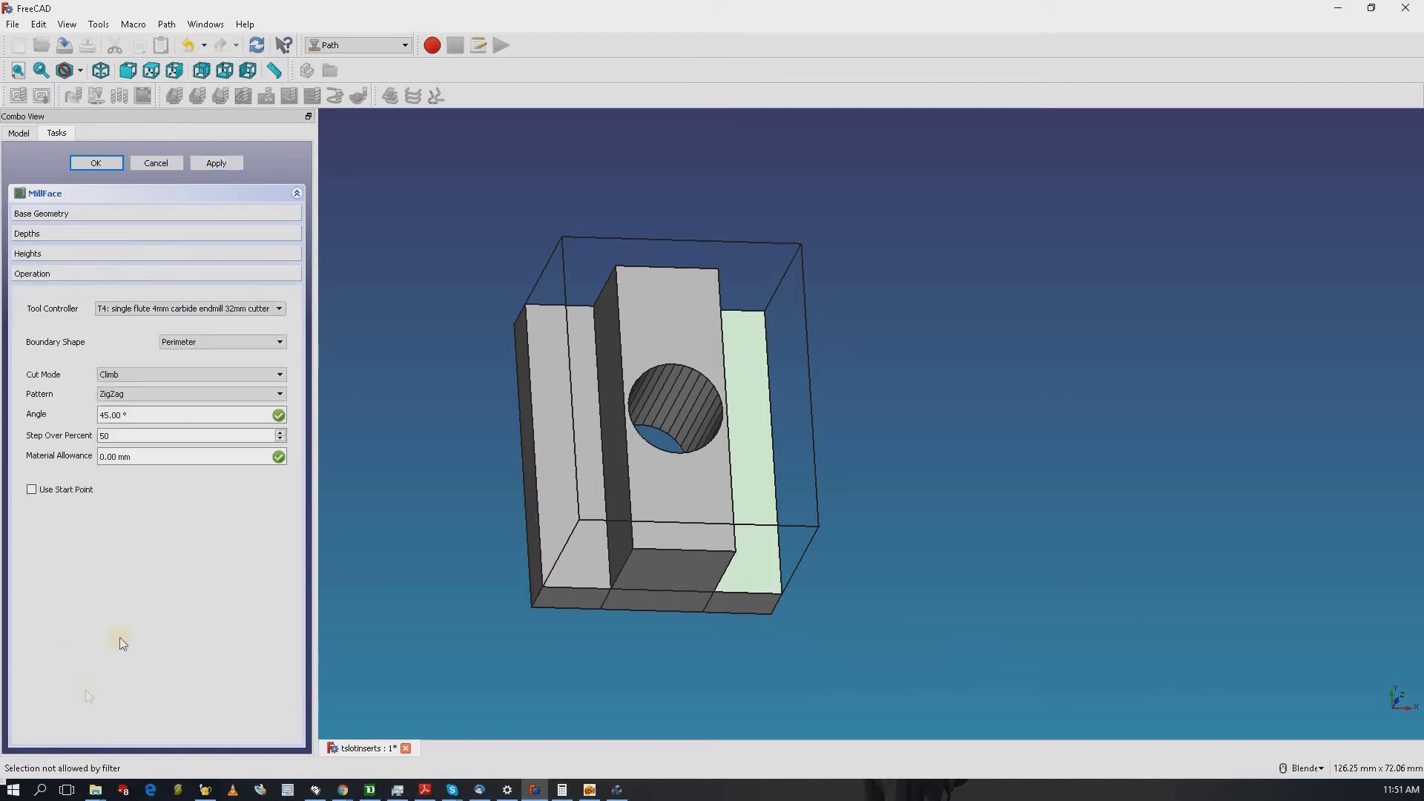
double_click(107, 416)
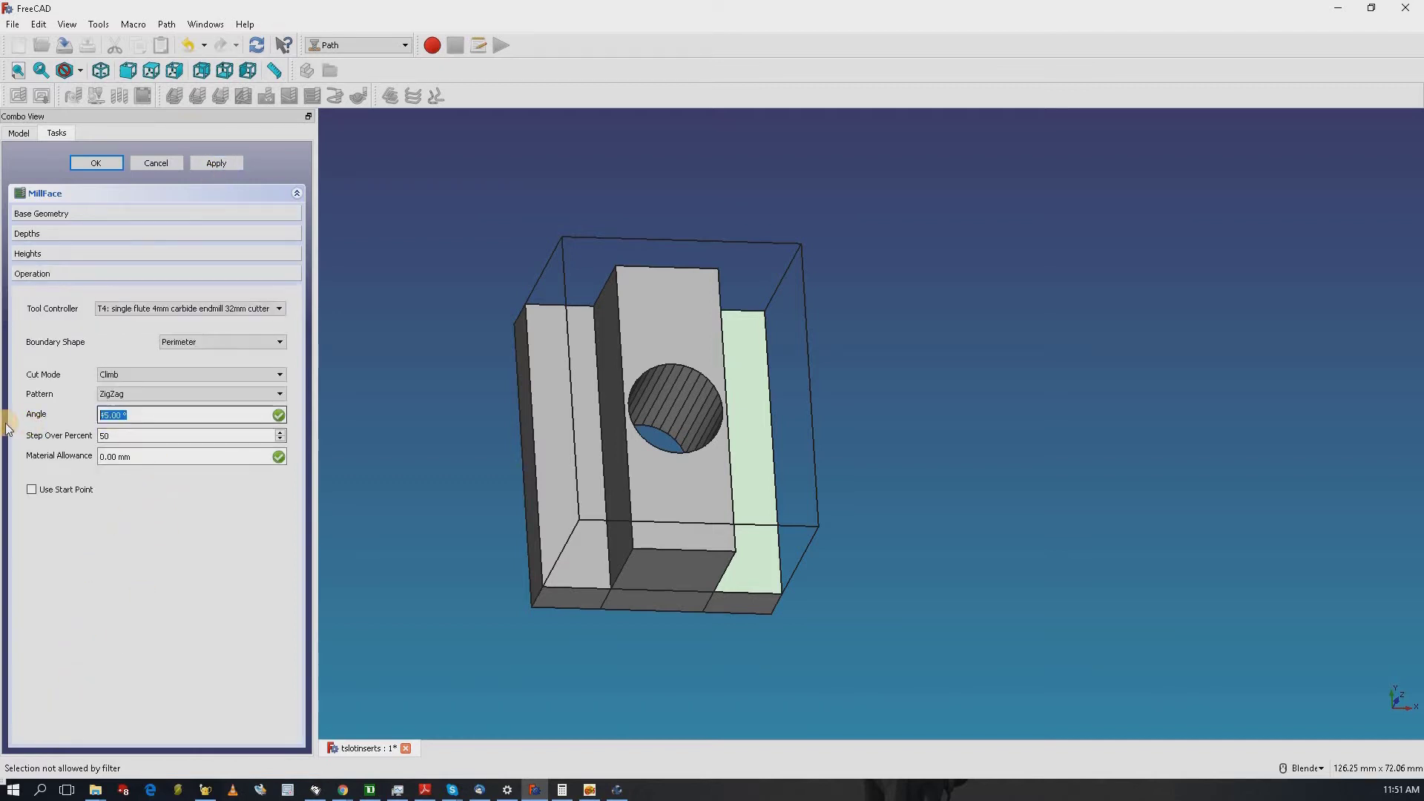
text(0.00)
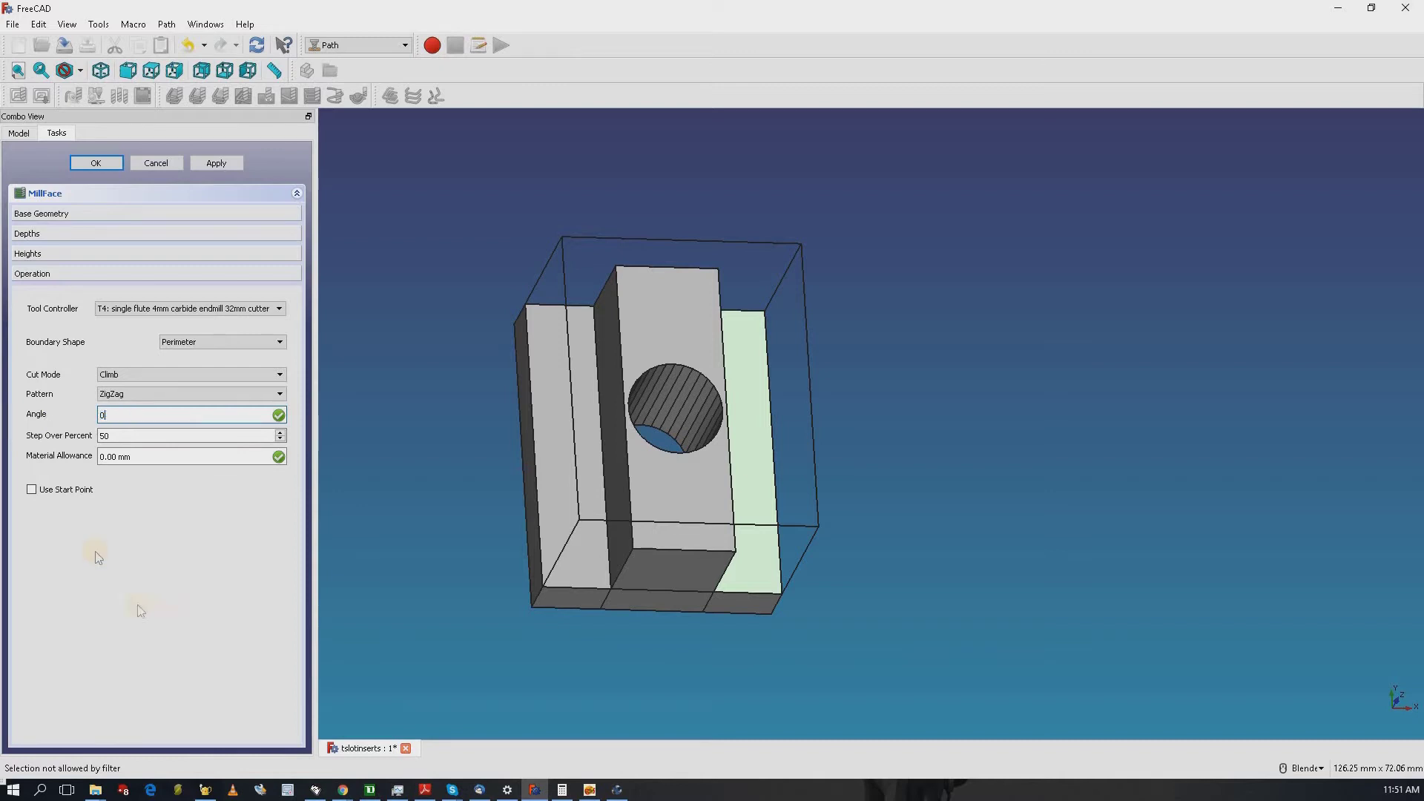
click(216, 163)
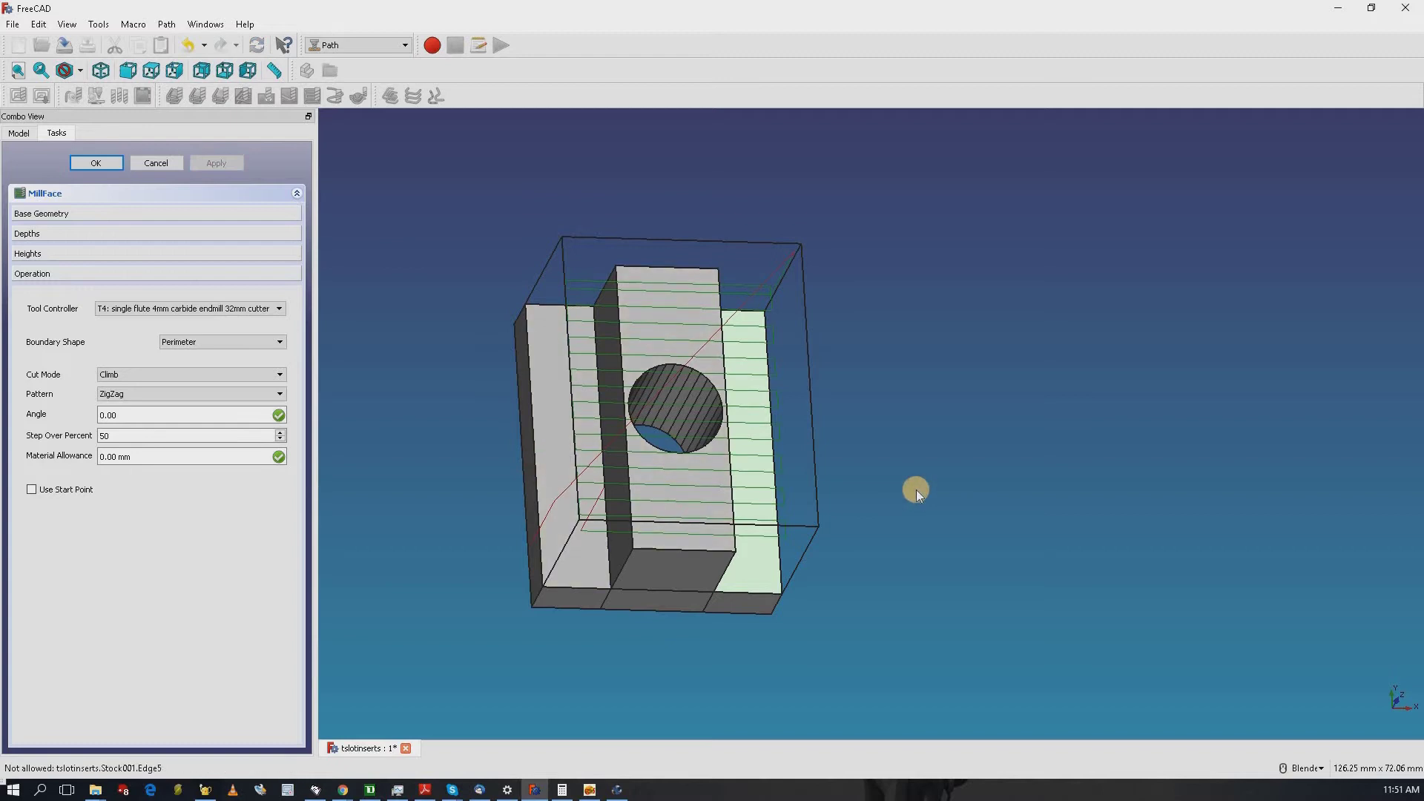
middle_drag(893, 458, 576, 341)
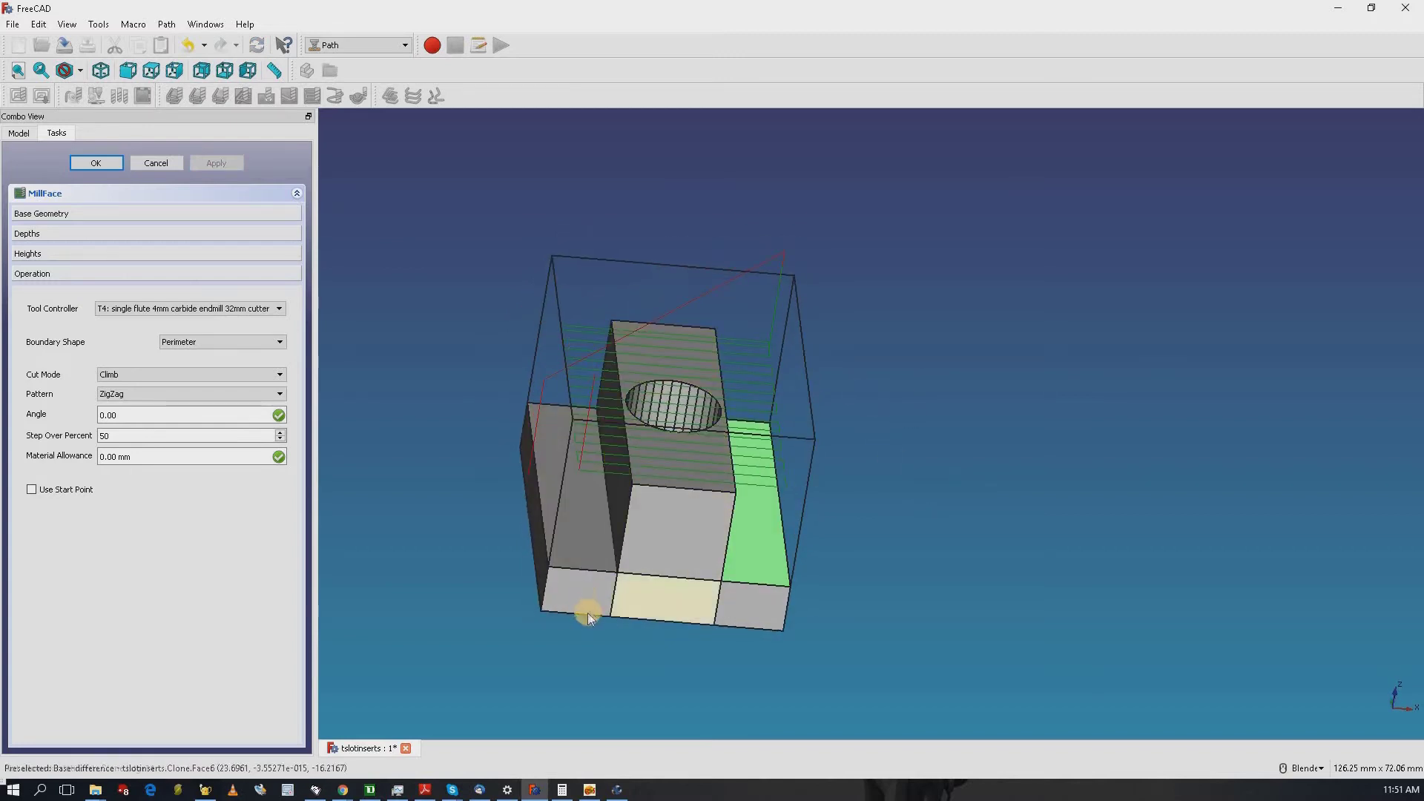
middle_drag(535, 623, 555, 475)
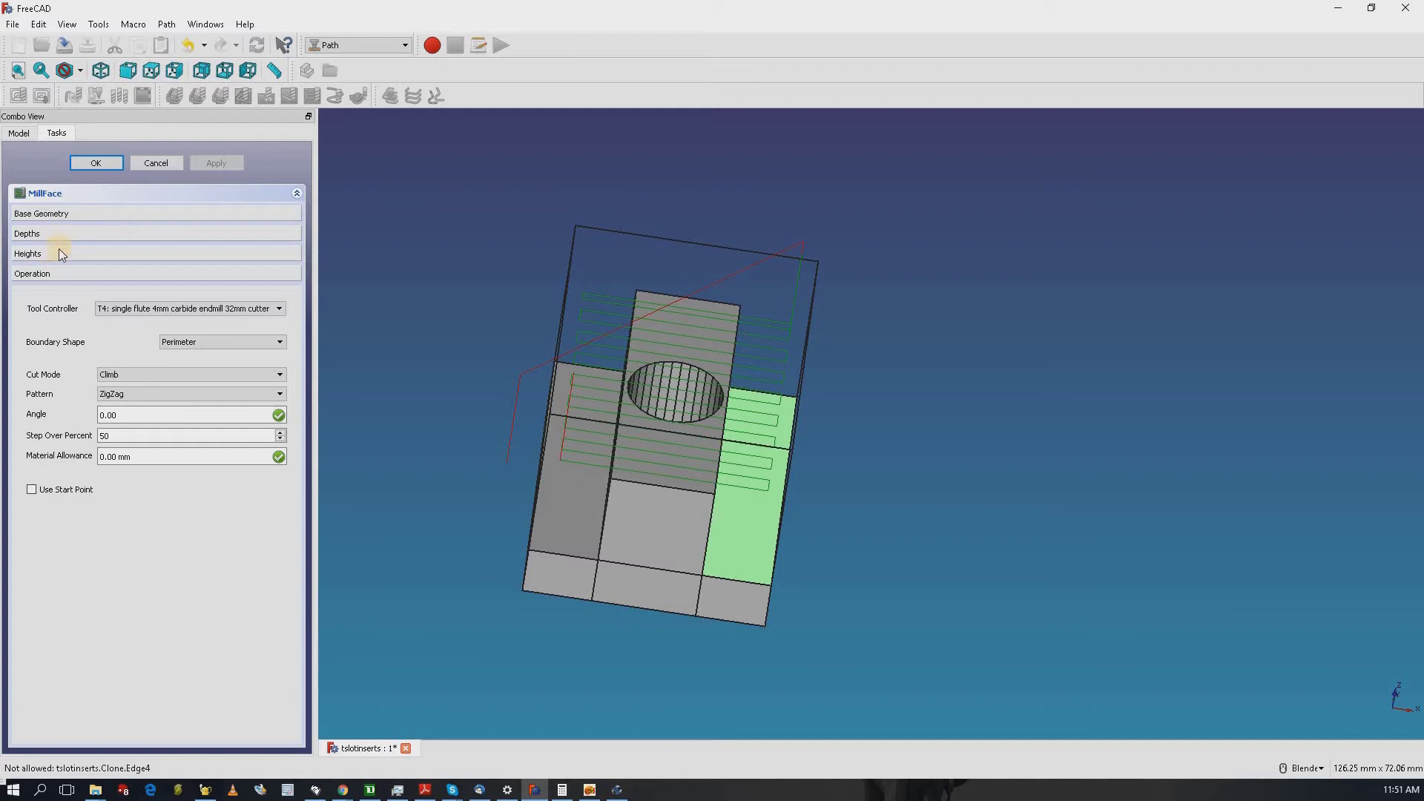
- Set the MillFace boundary shape to Boundbox and its material allowance to 5 mm, and apply the settings
click(86, 216)
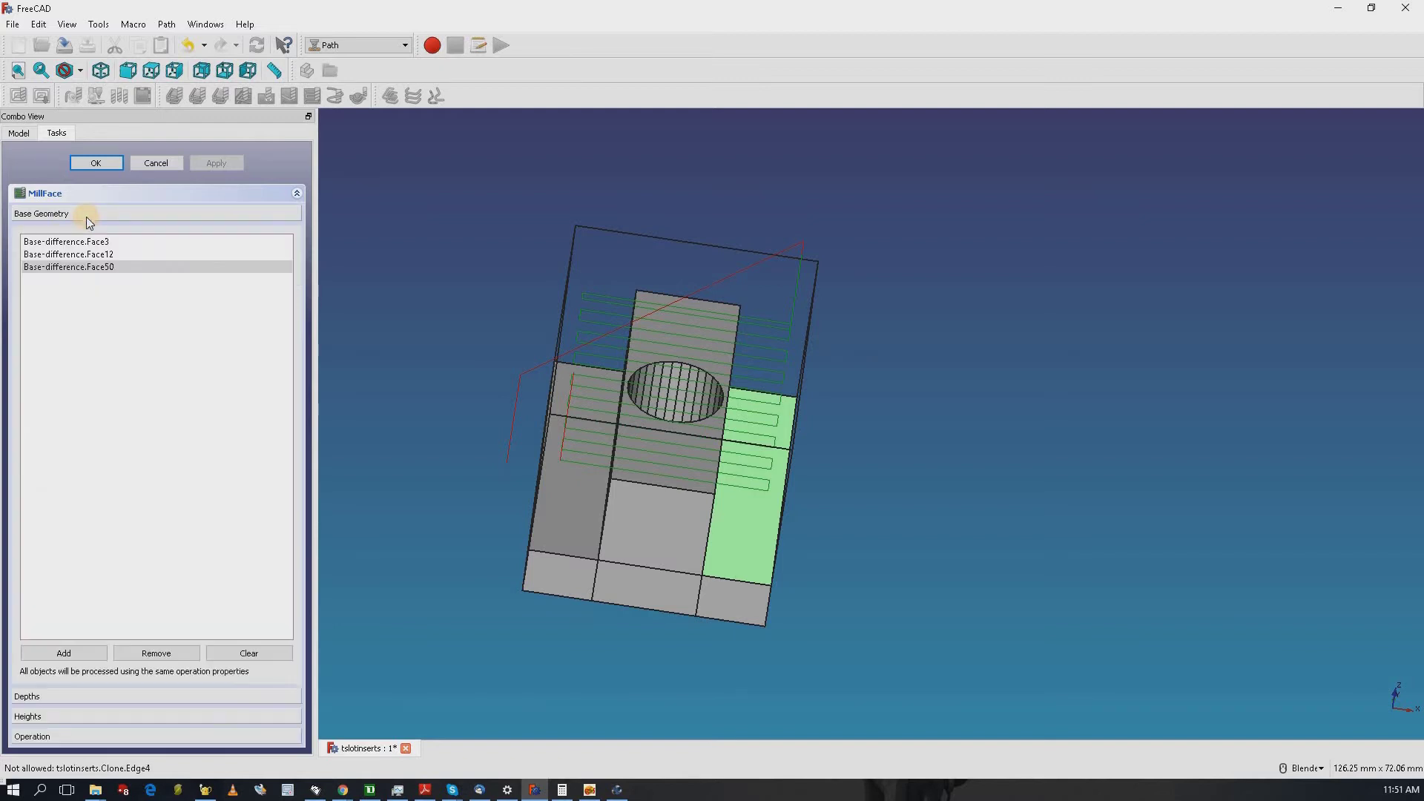
click(82, 700)
click(77, 735)
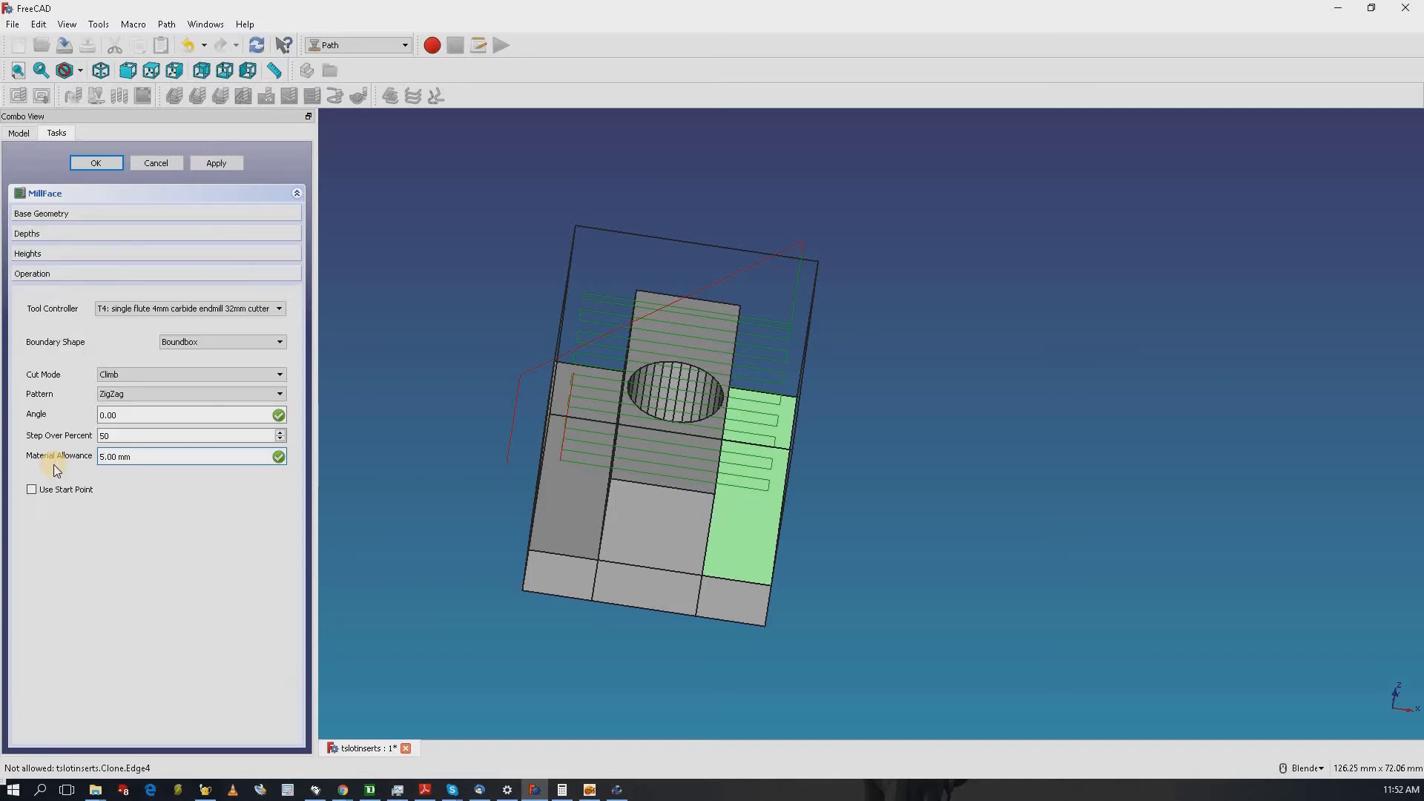
click(227, 162)
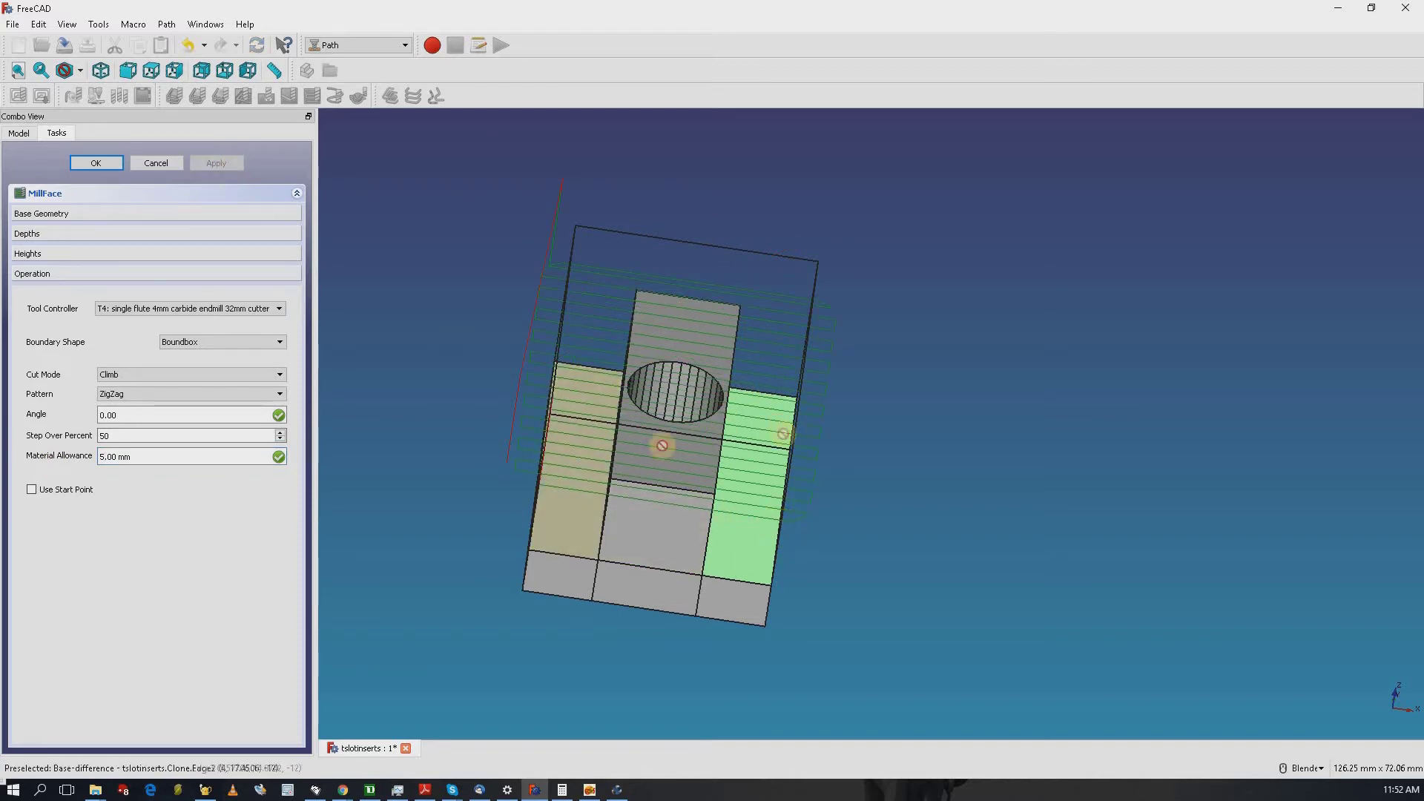
- Reduce the MillFace material allowance to 2 mm, recalculate the toolpath, and accept the operation
click(104, 456)
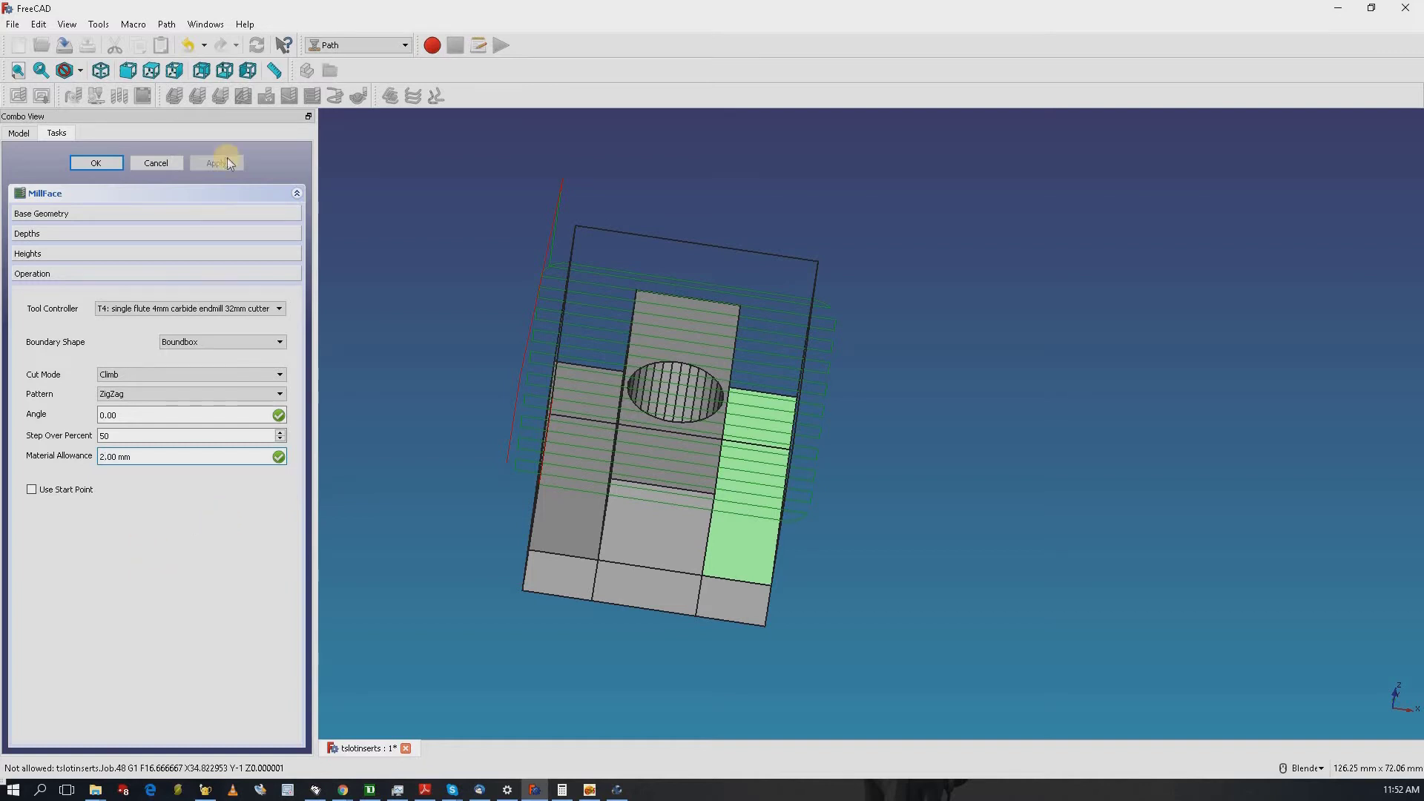
click(160, 437)
click(217, 163)
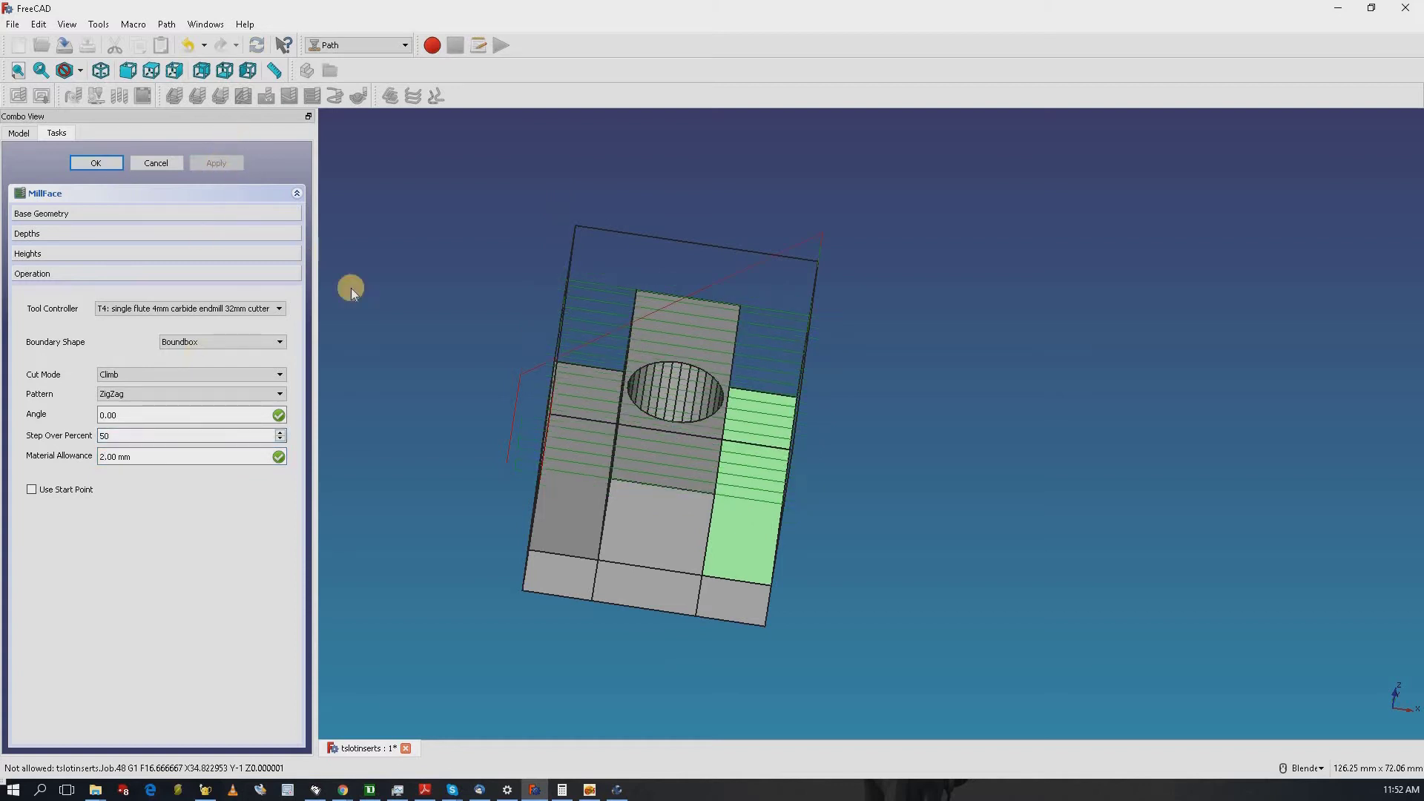
middle_drag(652, 455, 653, 416)
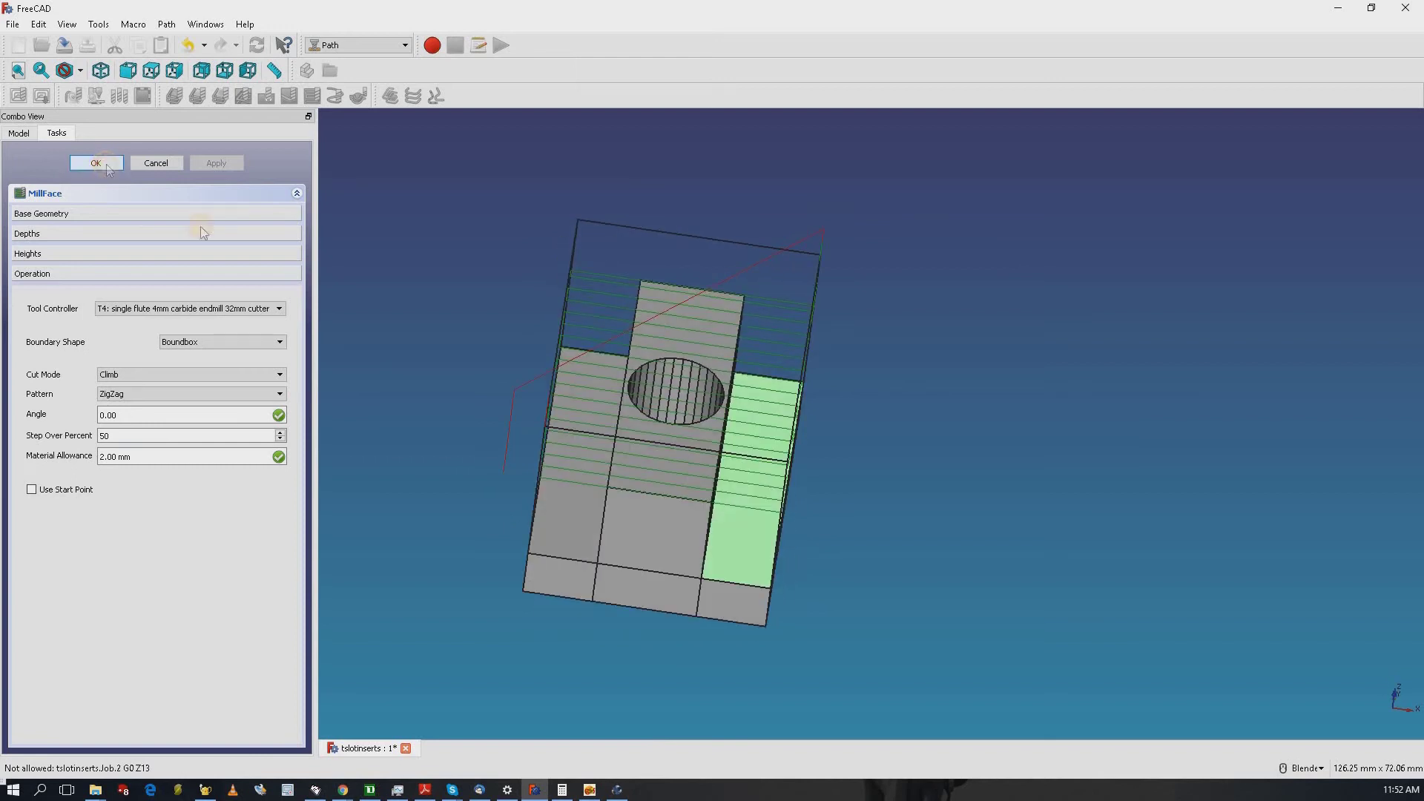
click(96, 162)
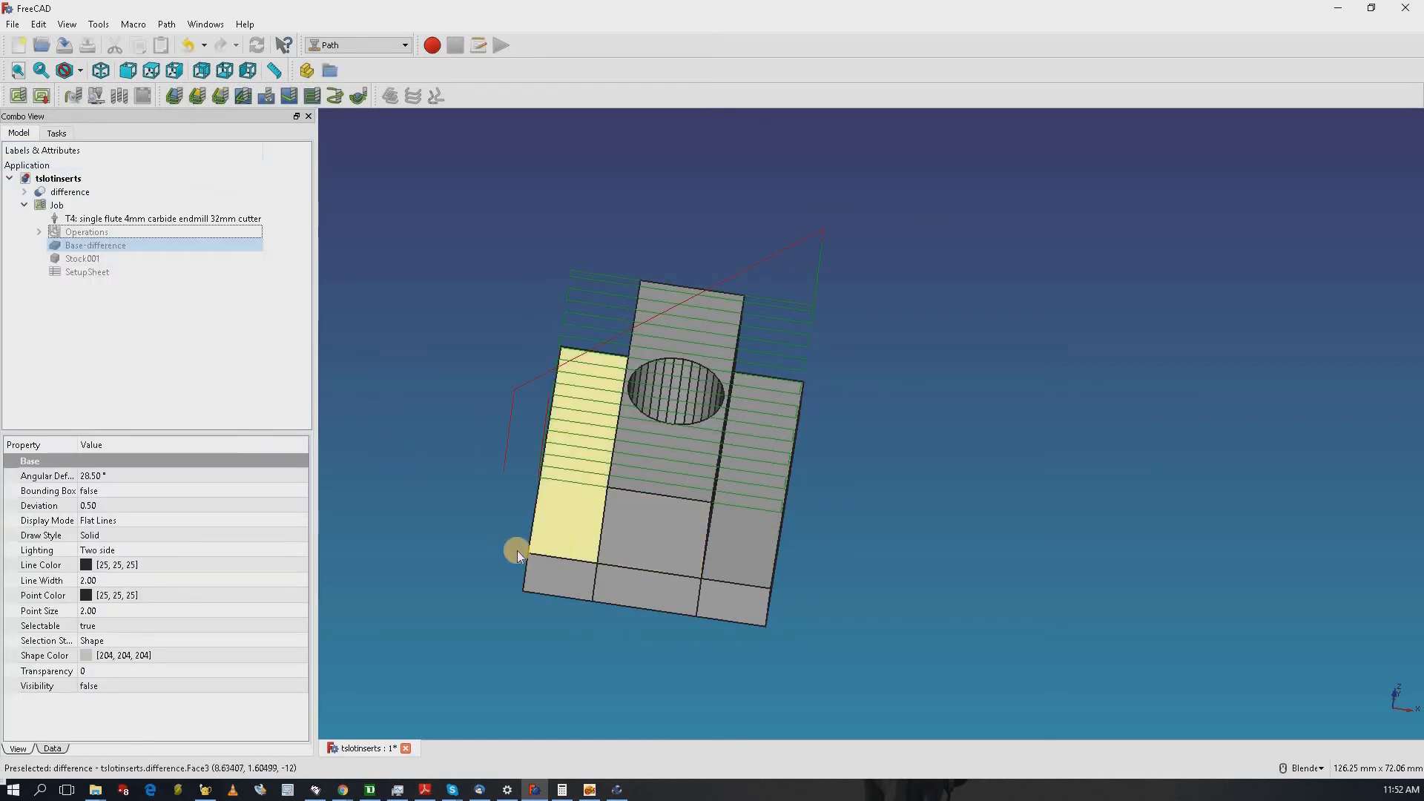
- Start a Pocket Shape operation with both side shoulder faces as base geometry, removing the duplicate Face50 entry
middle_drag(520, 557, 563, 513)
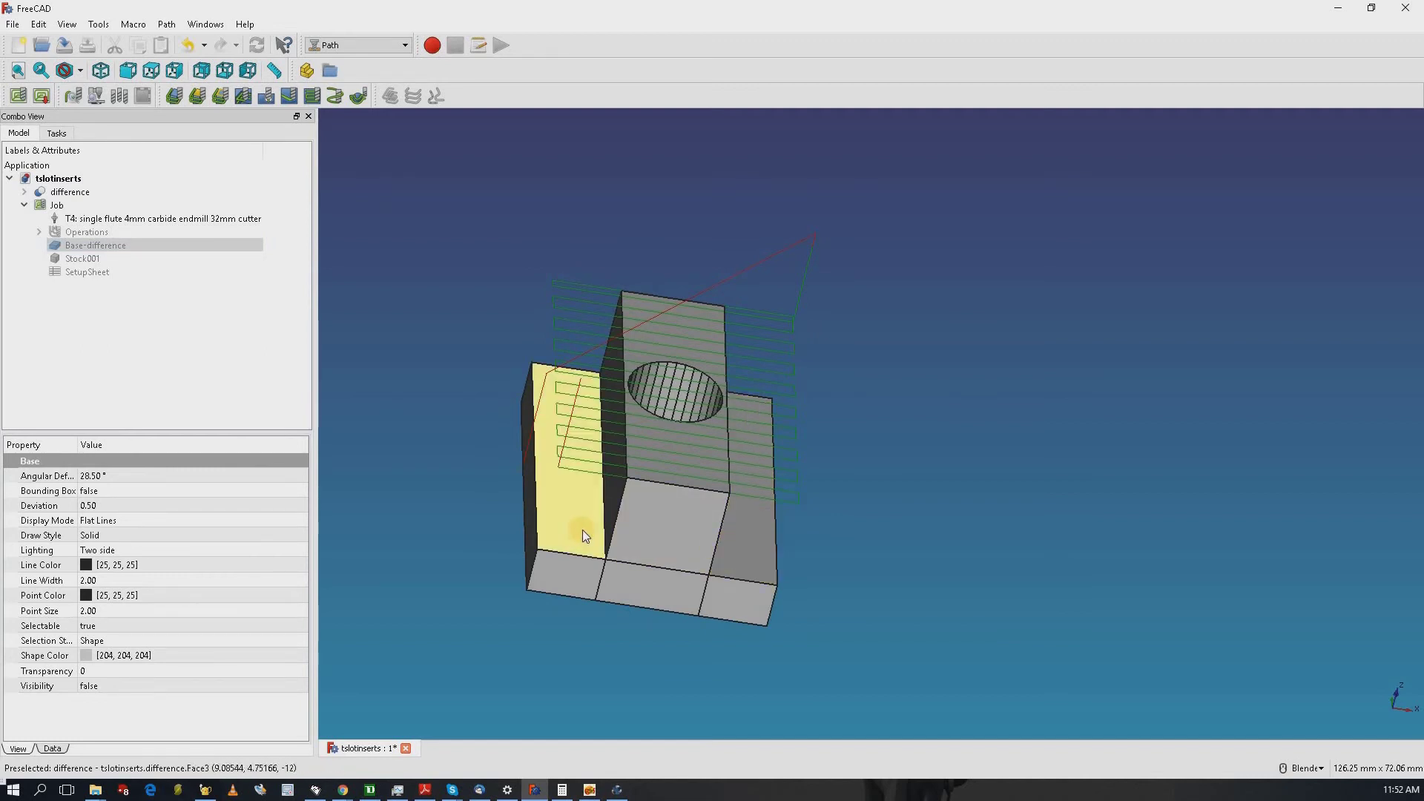
click(241, 97)
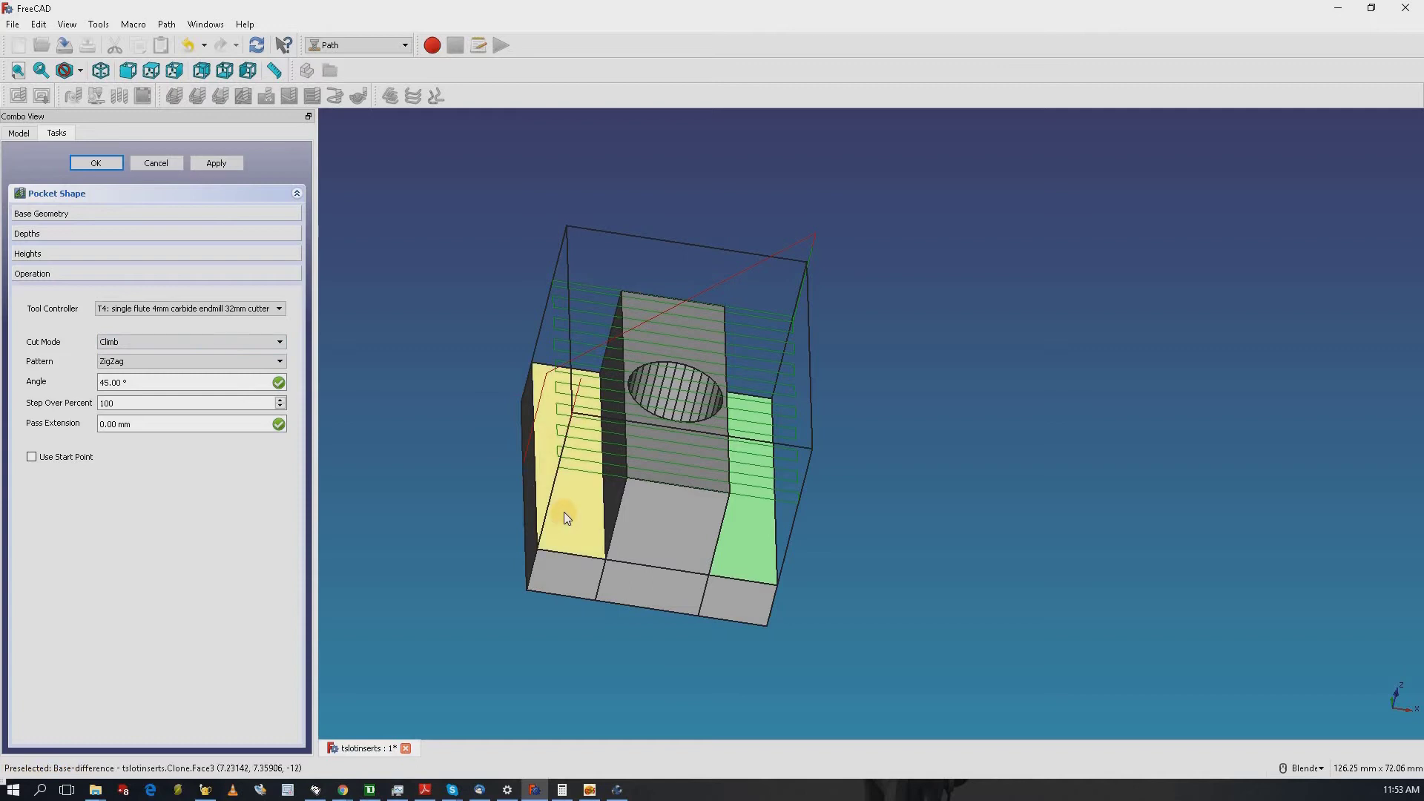
click(105, 213)
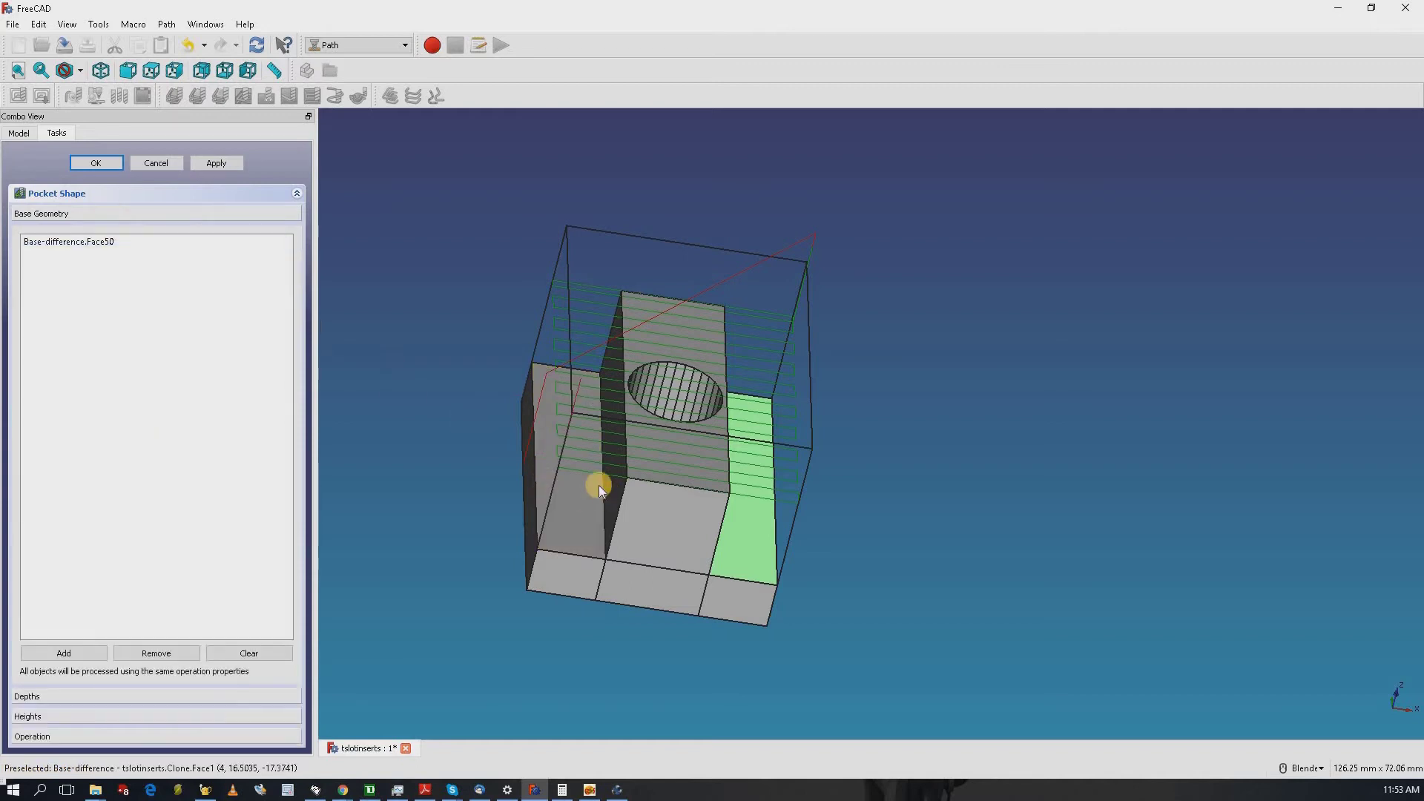
ctrl+click(582, 527)
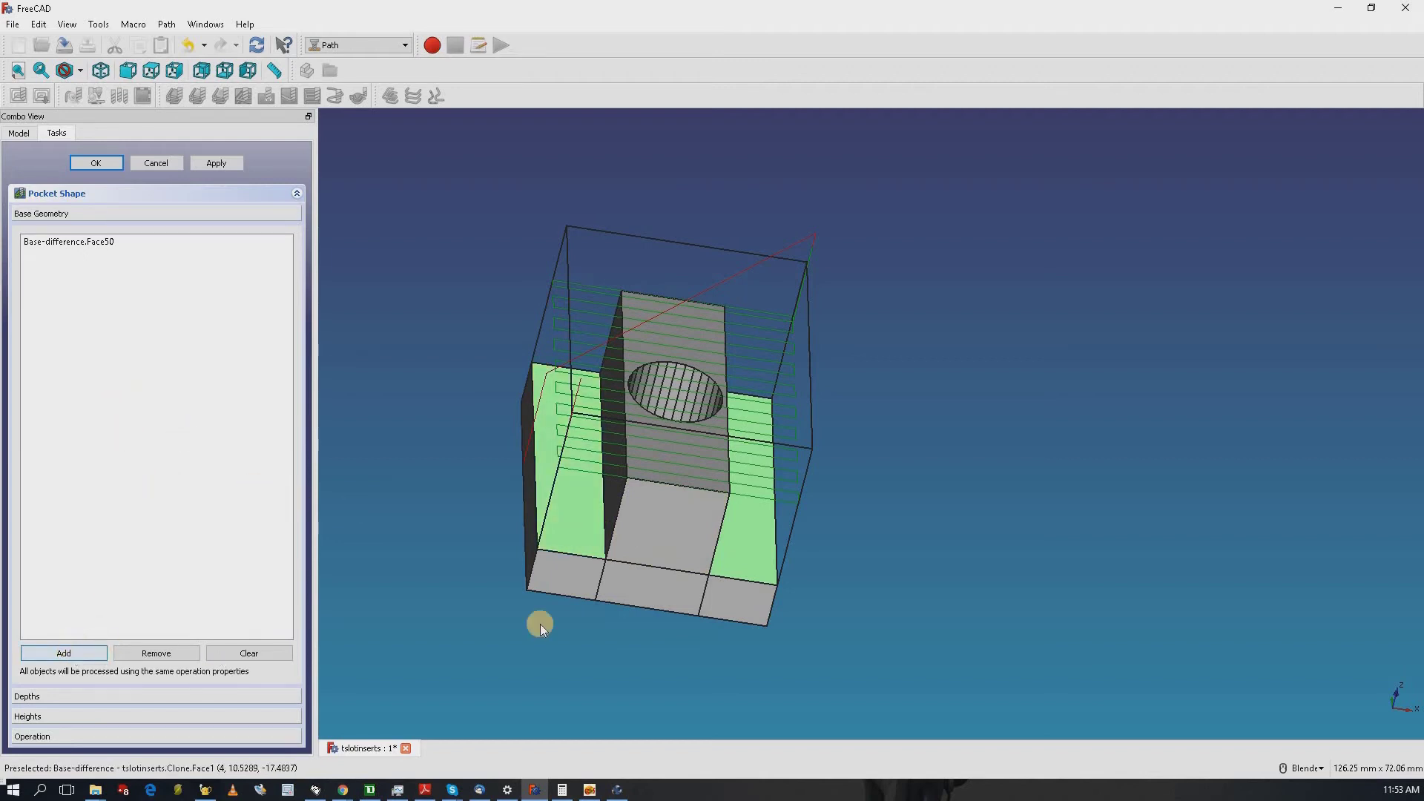
click(72, 655)
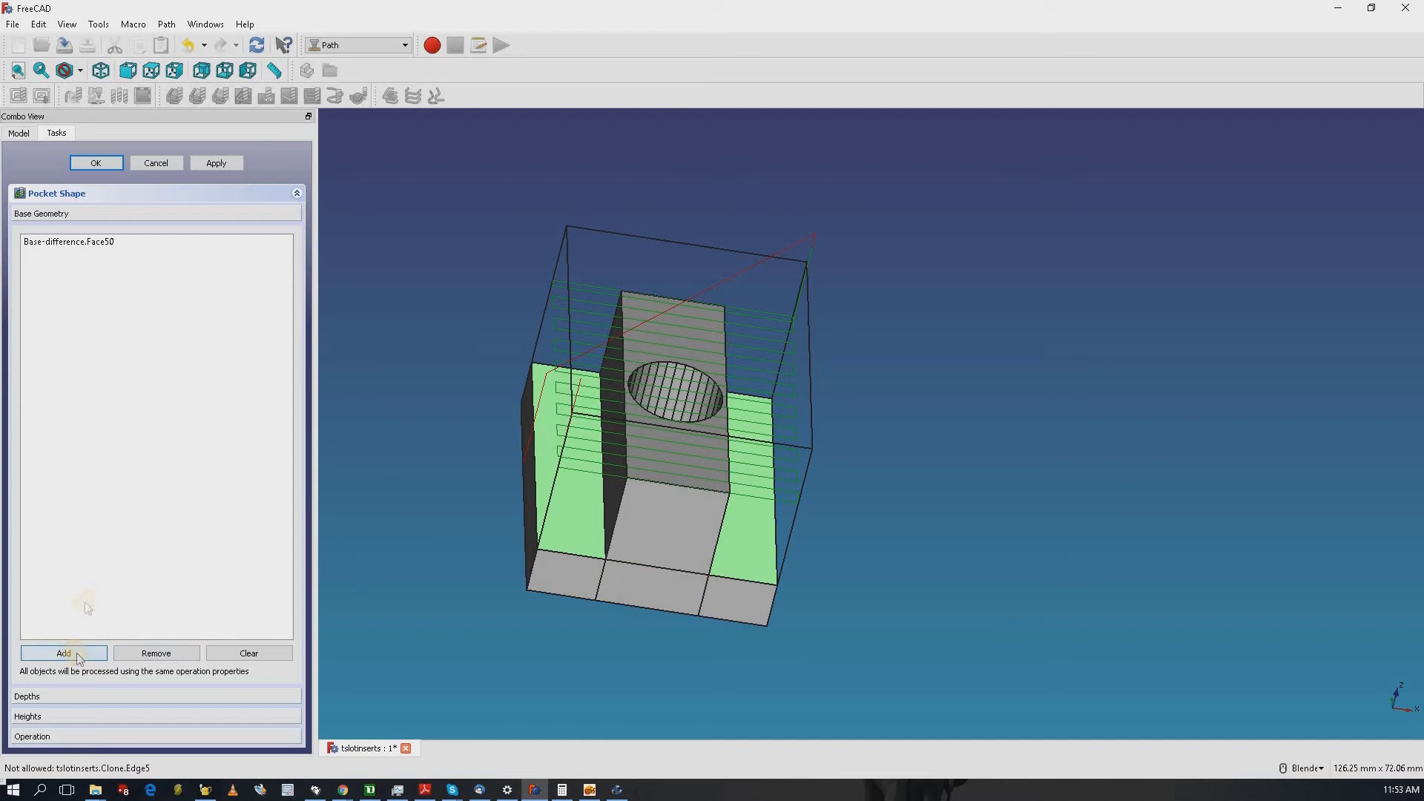
click(66, 255)
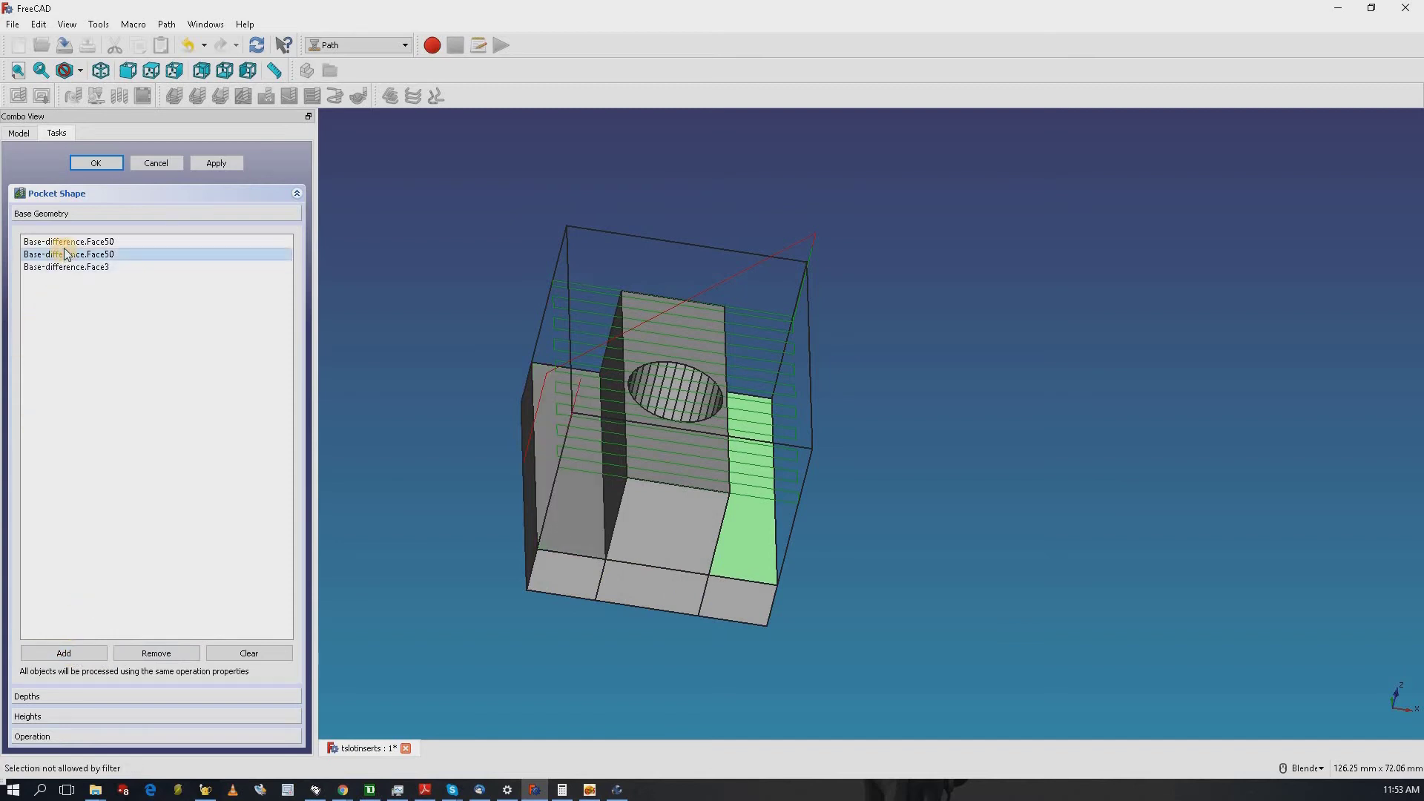
click(177, 652)
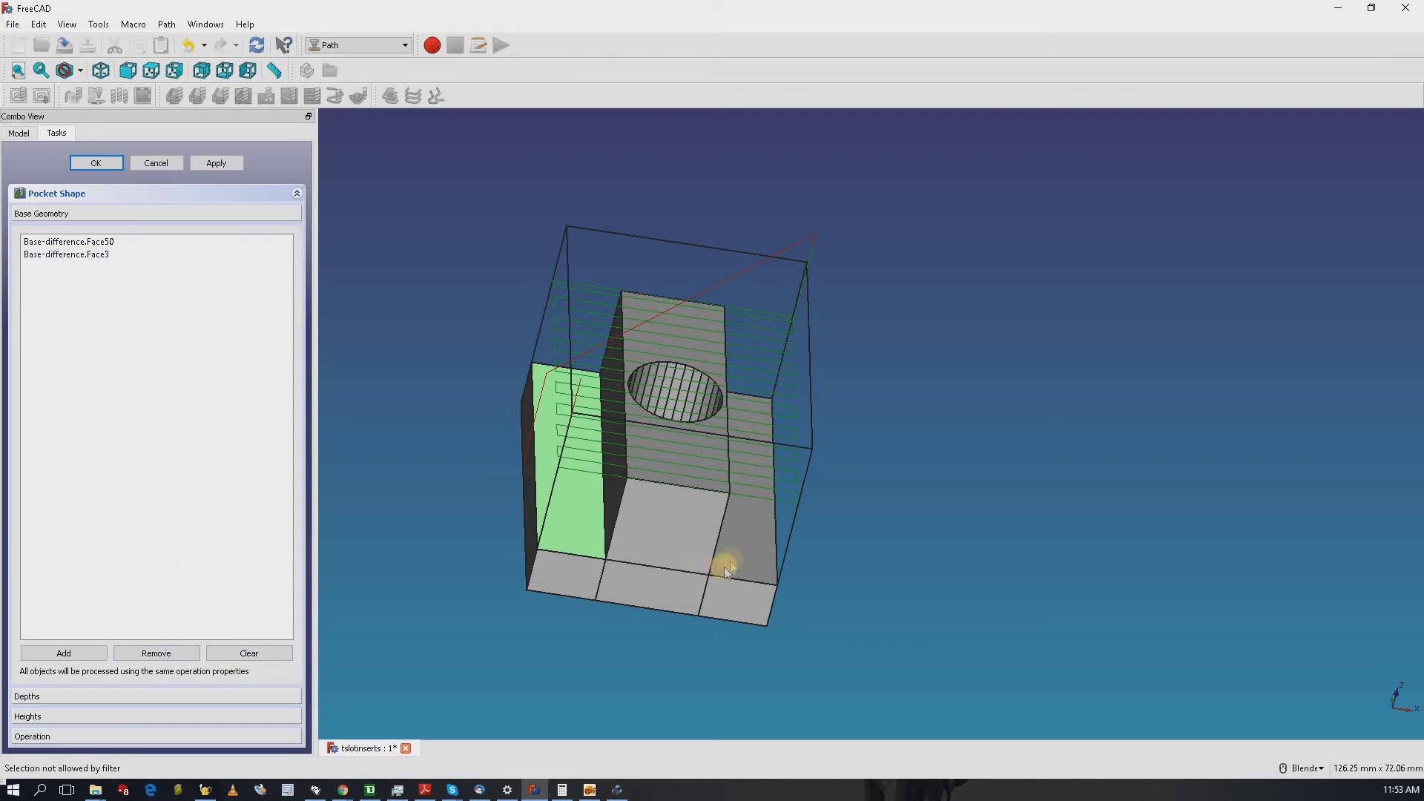
- Set the Pocket Shape step down to 6 mm, replacing its expression
click(223, 696)
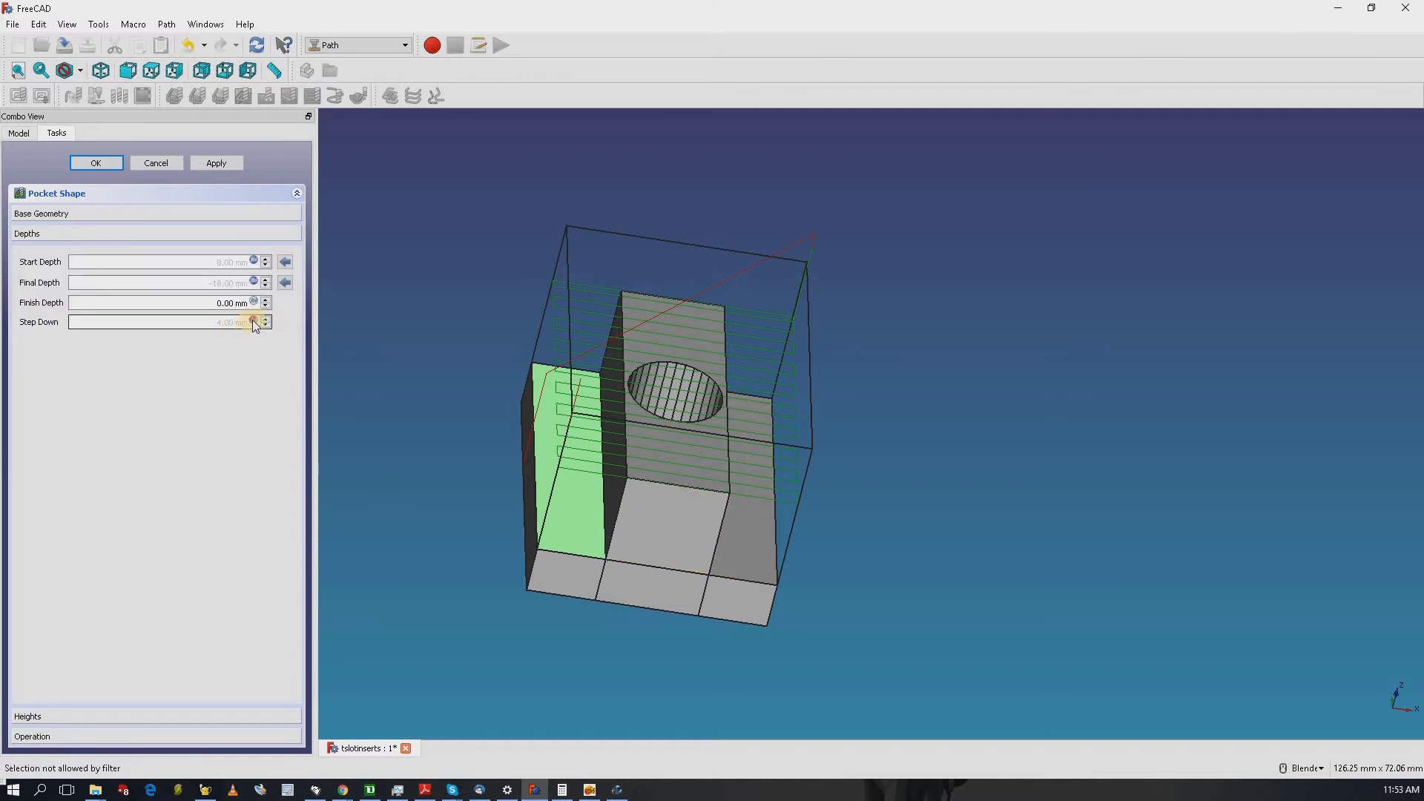
click(253, 321)
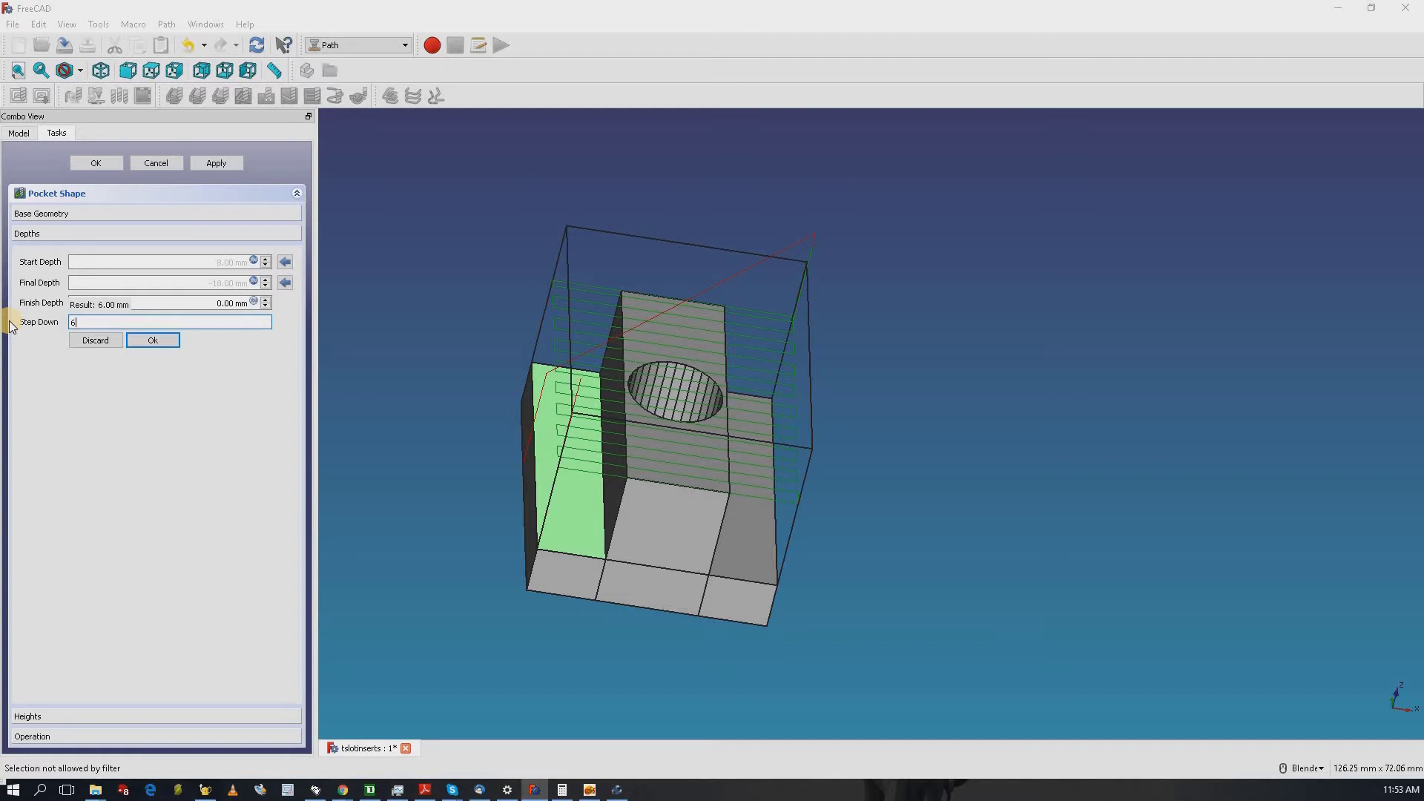
text(mm)
click(157, 343)
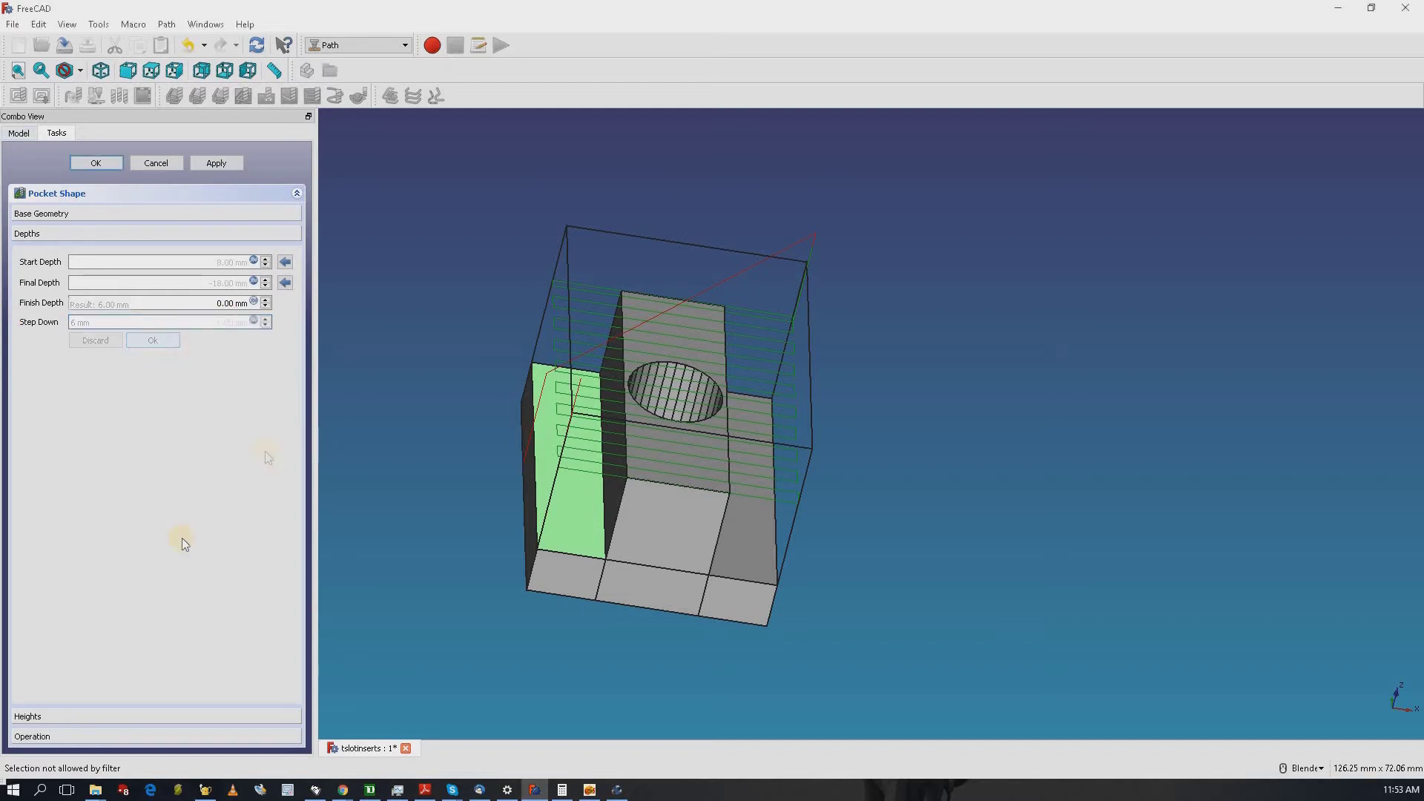
- Set the Pocket Shape pattern to Spiral with a 50 percent step over, apply it, and finish the operation
click(55, 738)
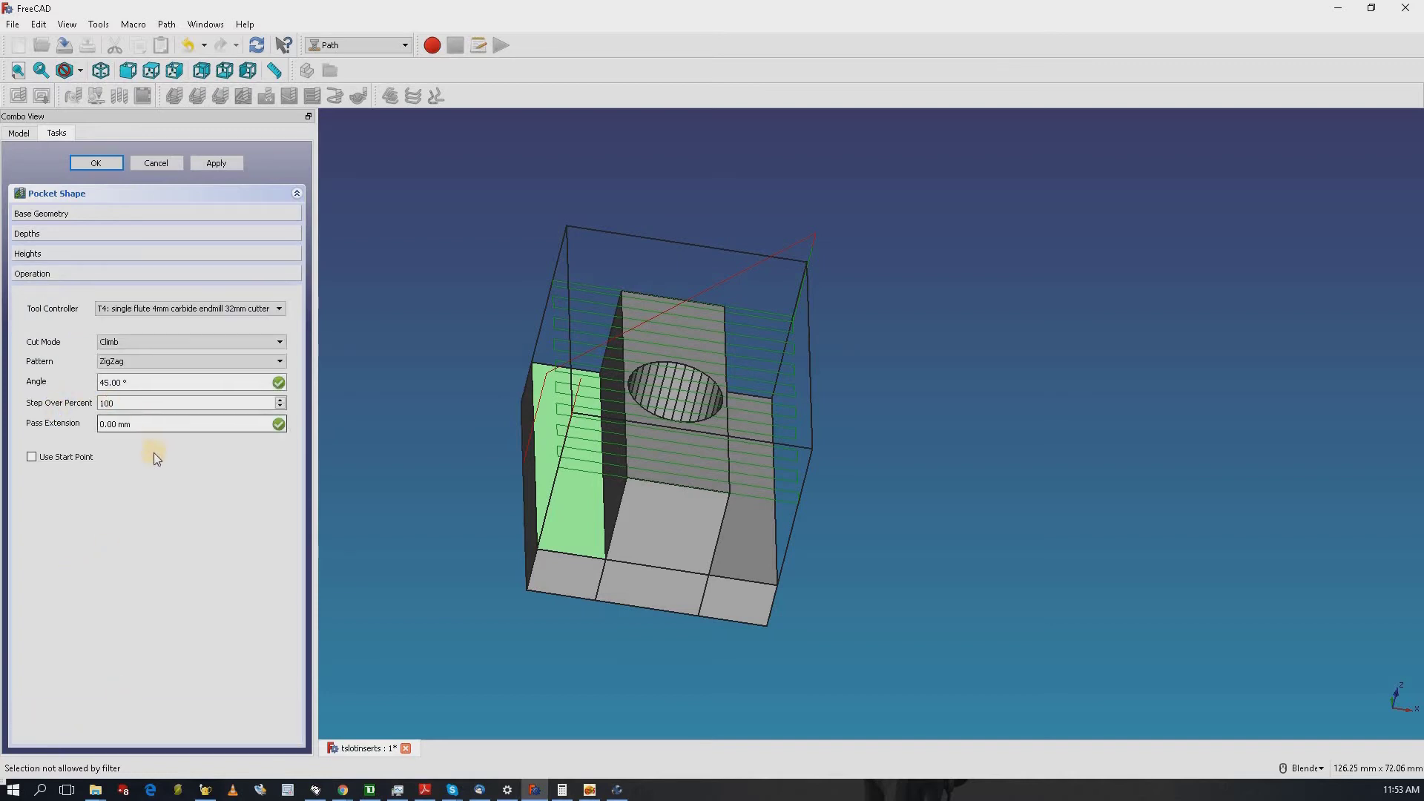
click(156, 361)
click(152, 392)
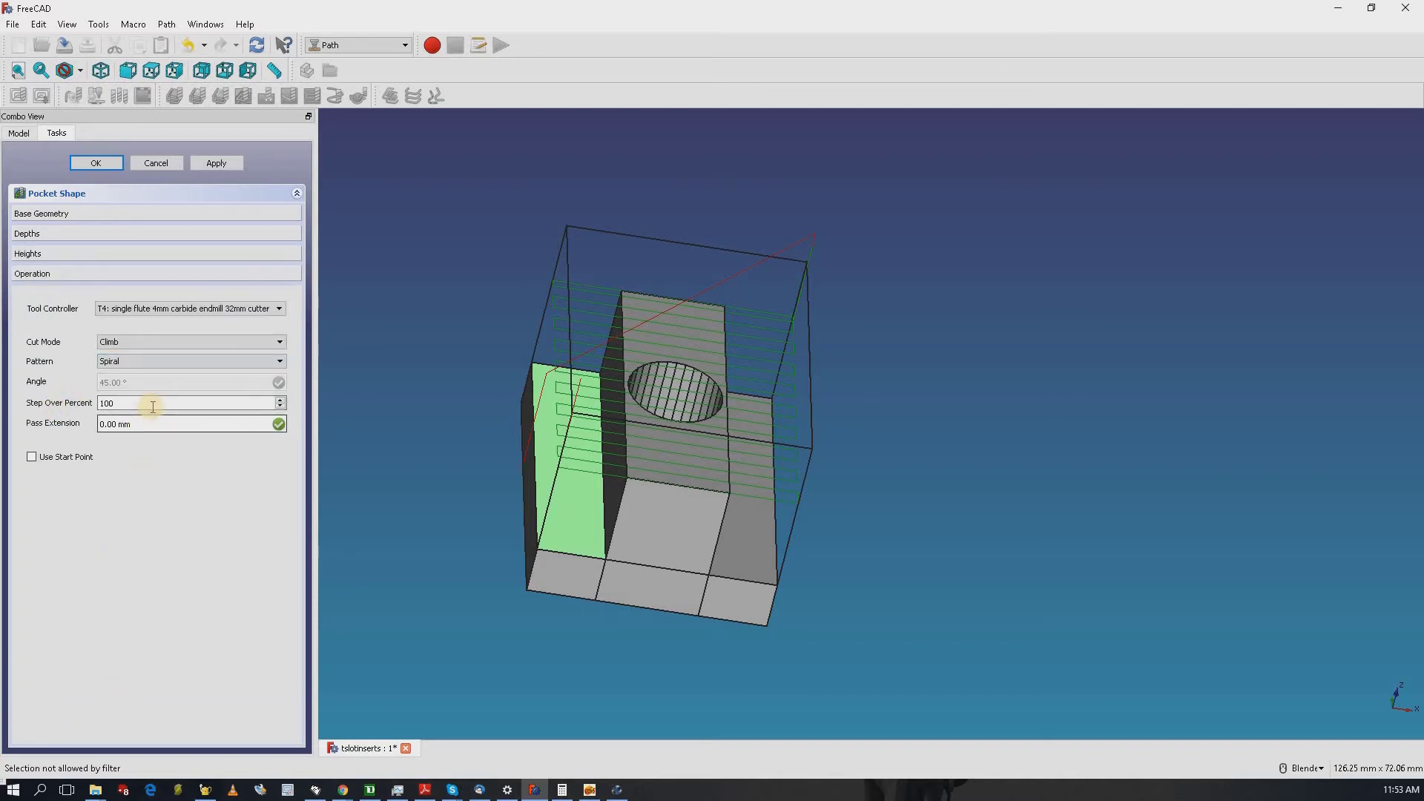
key(ctrl+a)
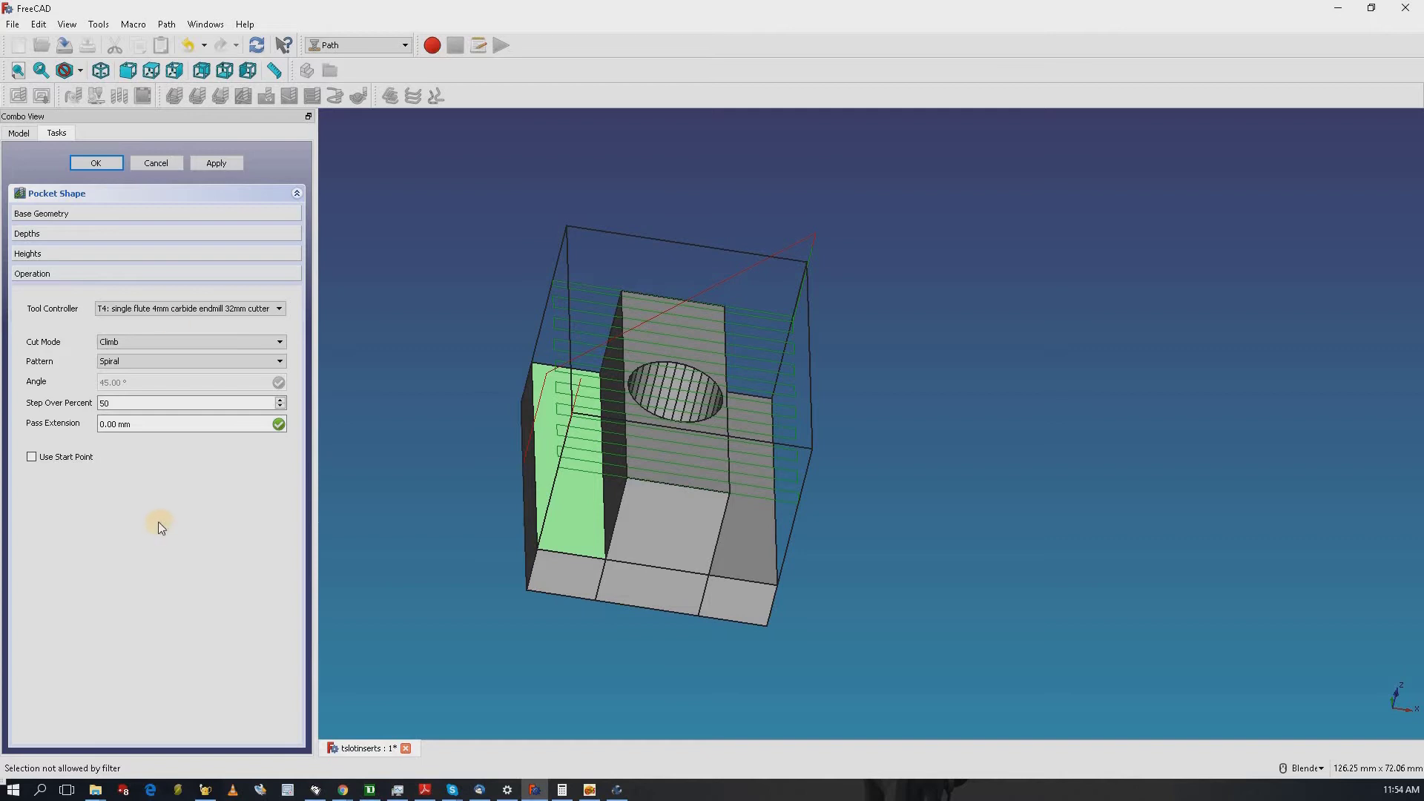
click(225, 164)
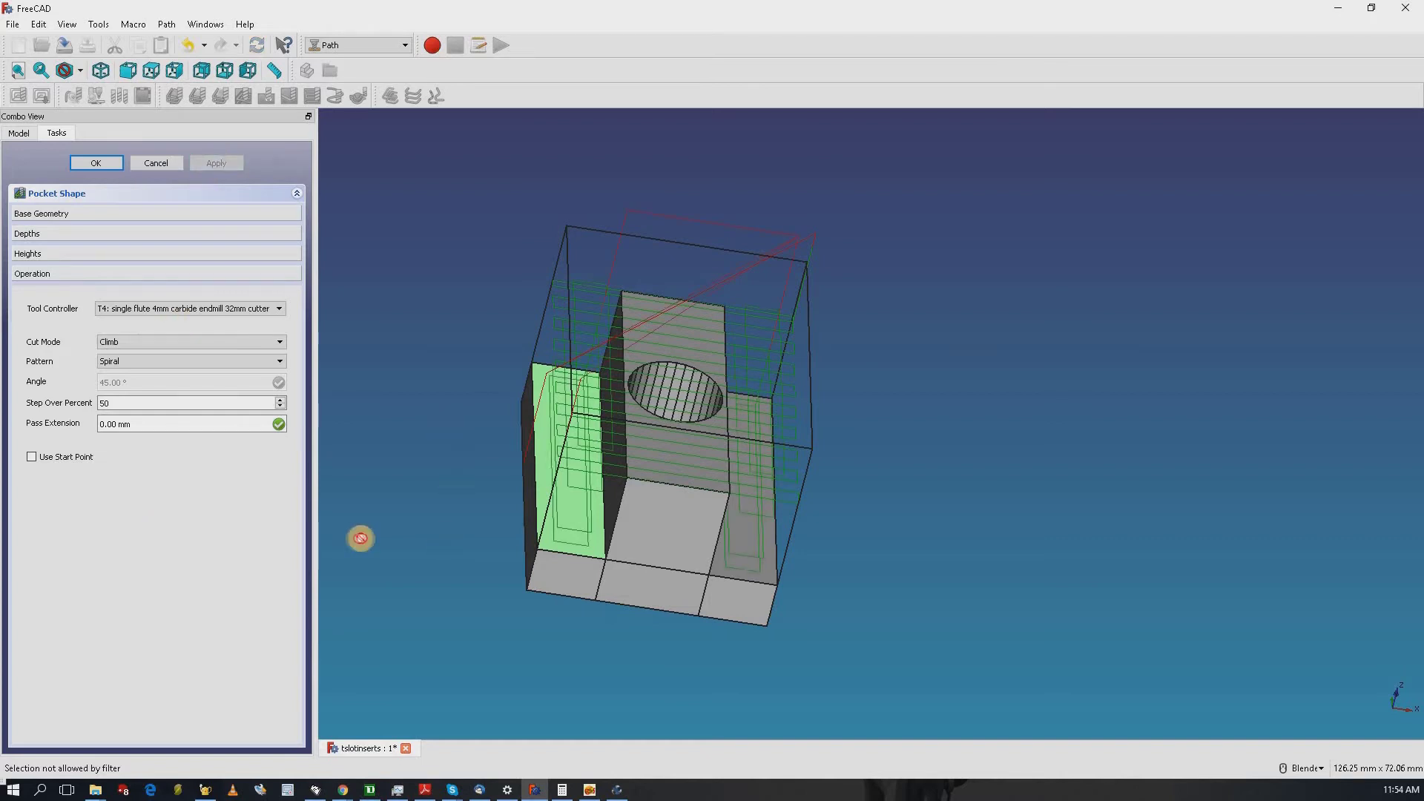
mouse_move(560, 582)
middle_down()
mouse_move(733, 555)
mouse_move(642, 592)
mouse_move(725, 545)
mouse_move(564, 568)
mouse_move(623, 534)
mouse_move(607, 565)
mouse_move(526, 593)
mouse_move(554, 578)
middle_up()
key(Escape)
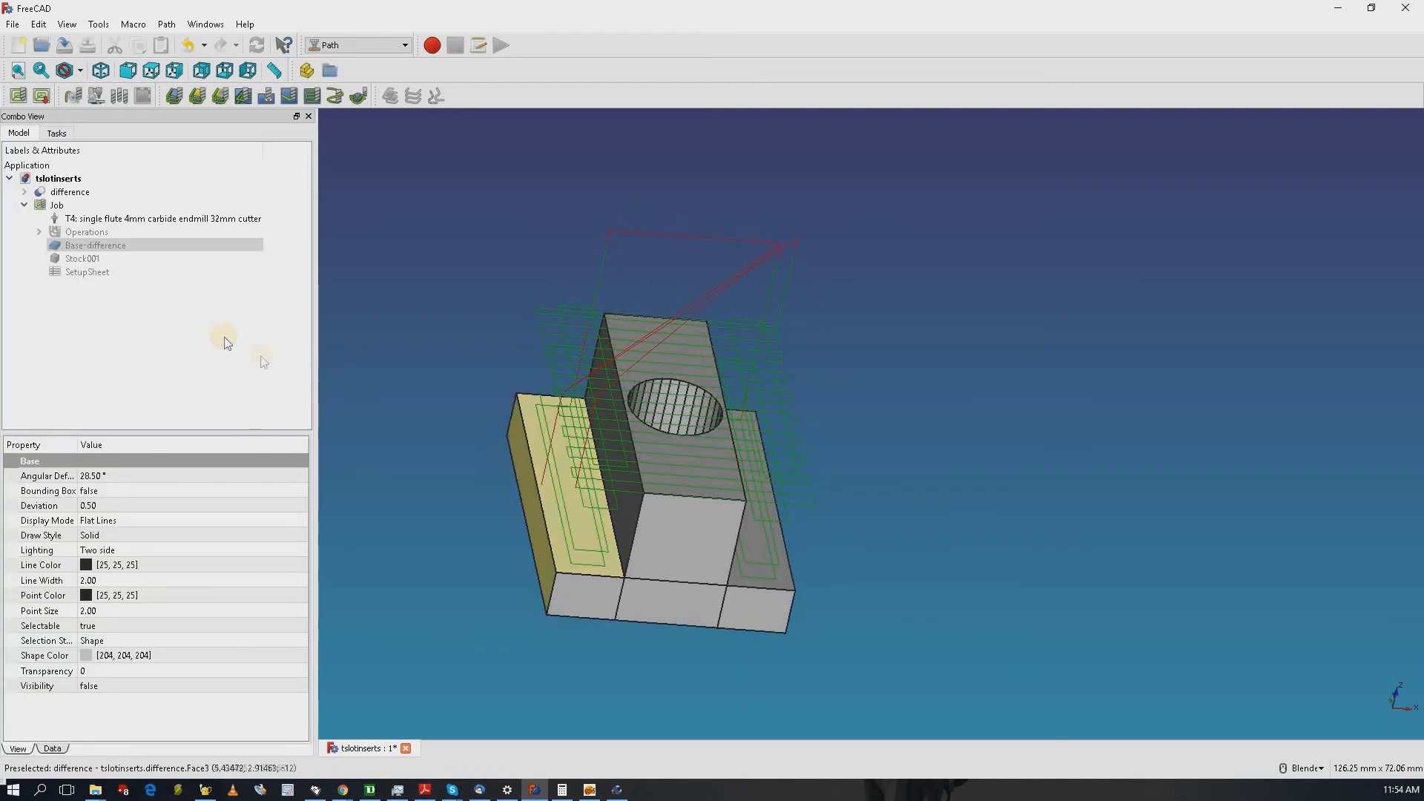
- Simulate the job's MillFace and Pocket_Shape operations on the stock in the CAM Simulator, and close the simulation
click(166, 25)
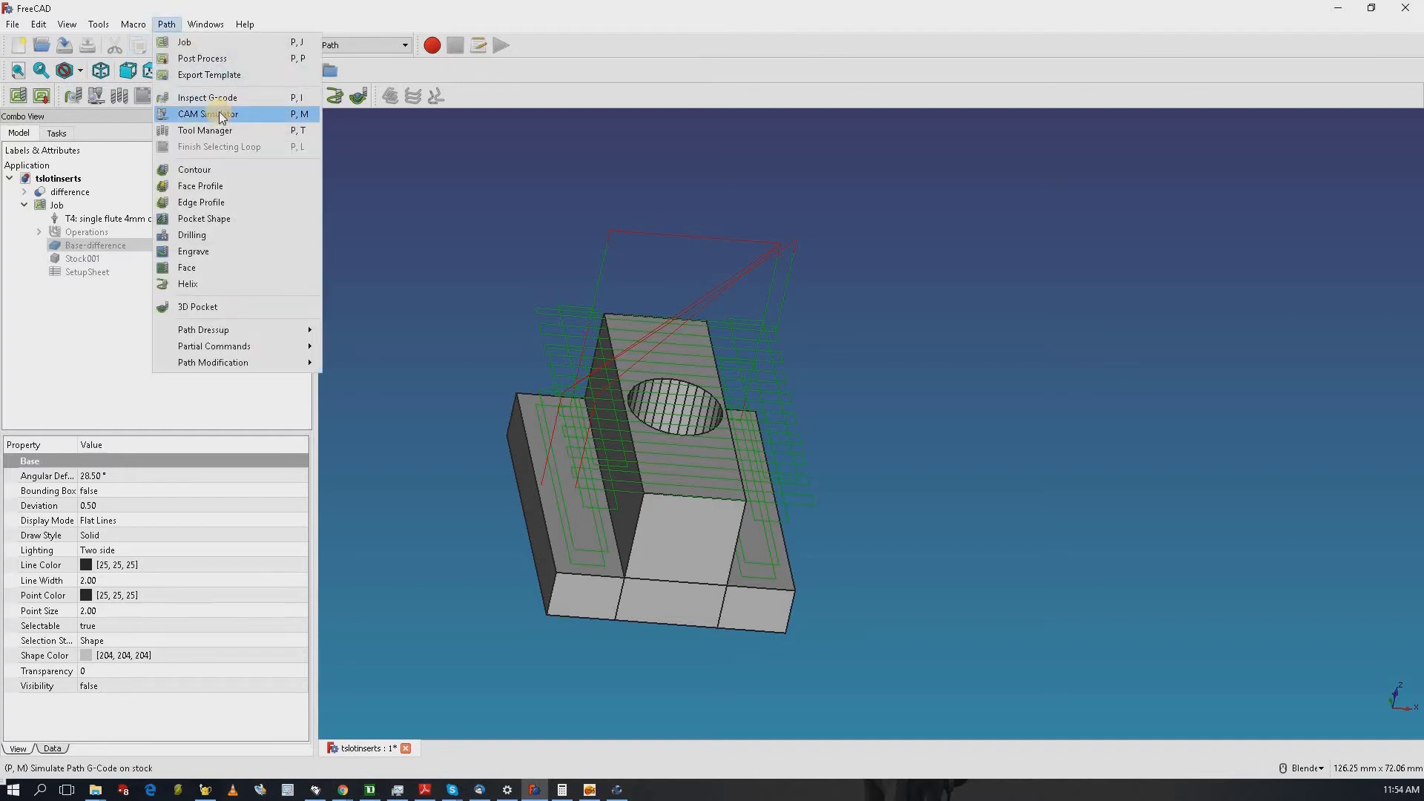
click(207, 114)
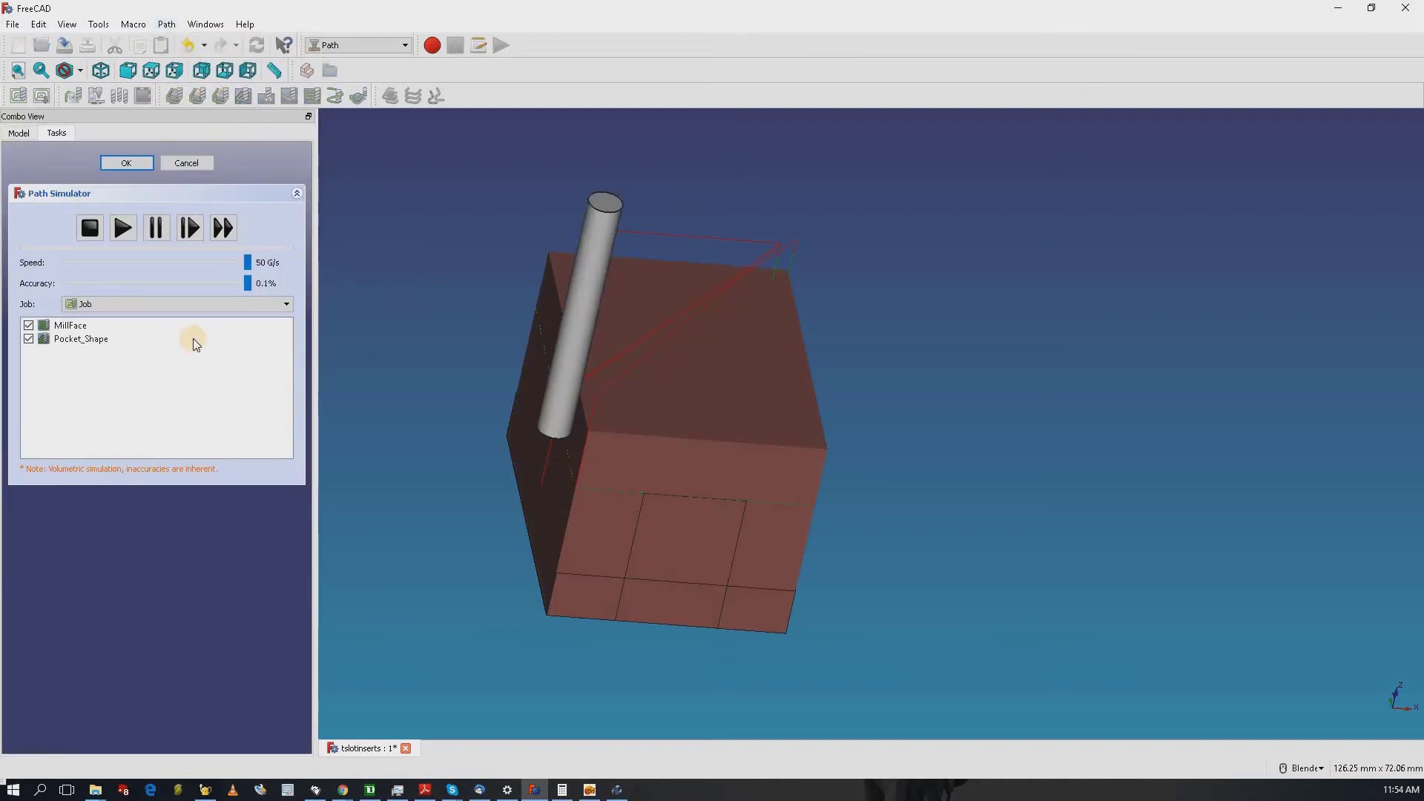
click(126, 224)
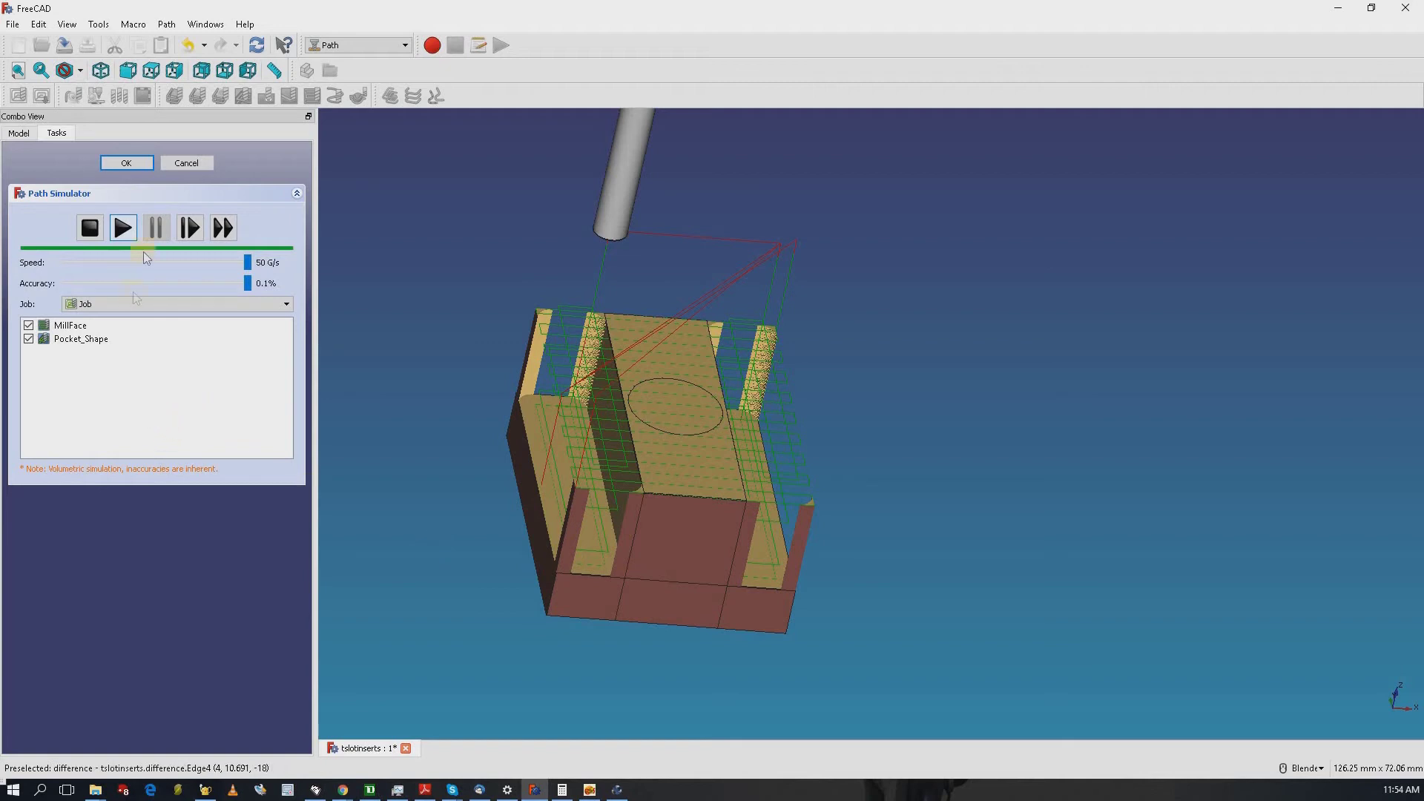
click(178, 163)
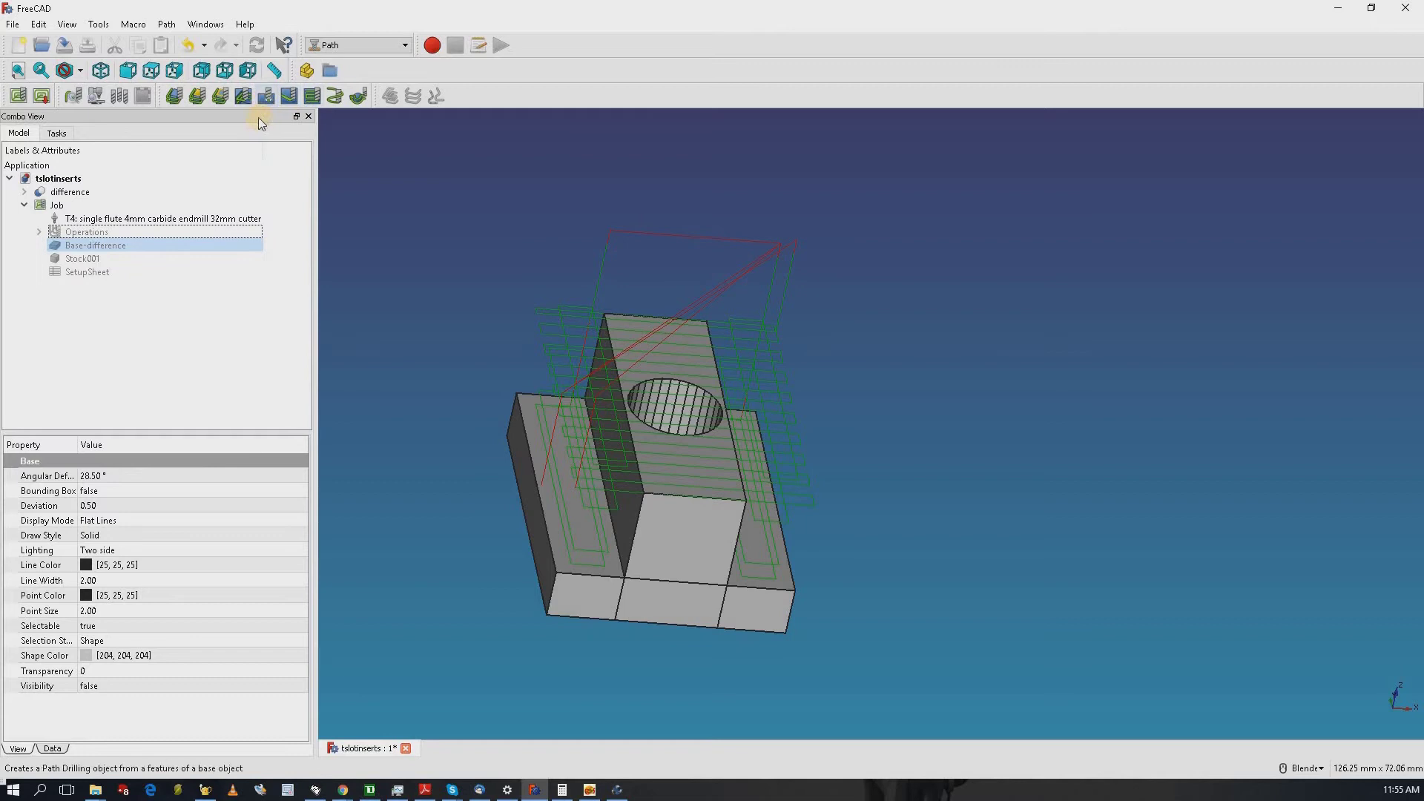
- Start a Face Profile operation and add the insert's two side shoulder faces as its base geometry
click(195, 97)
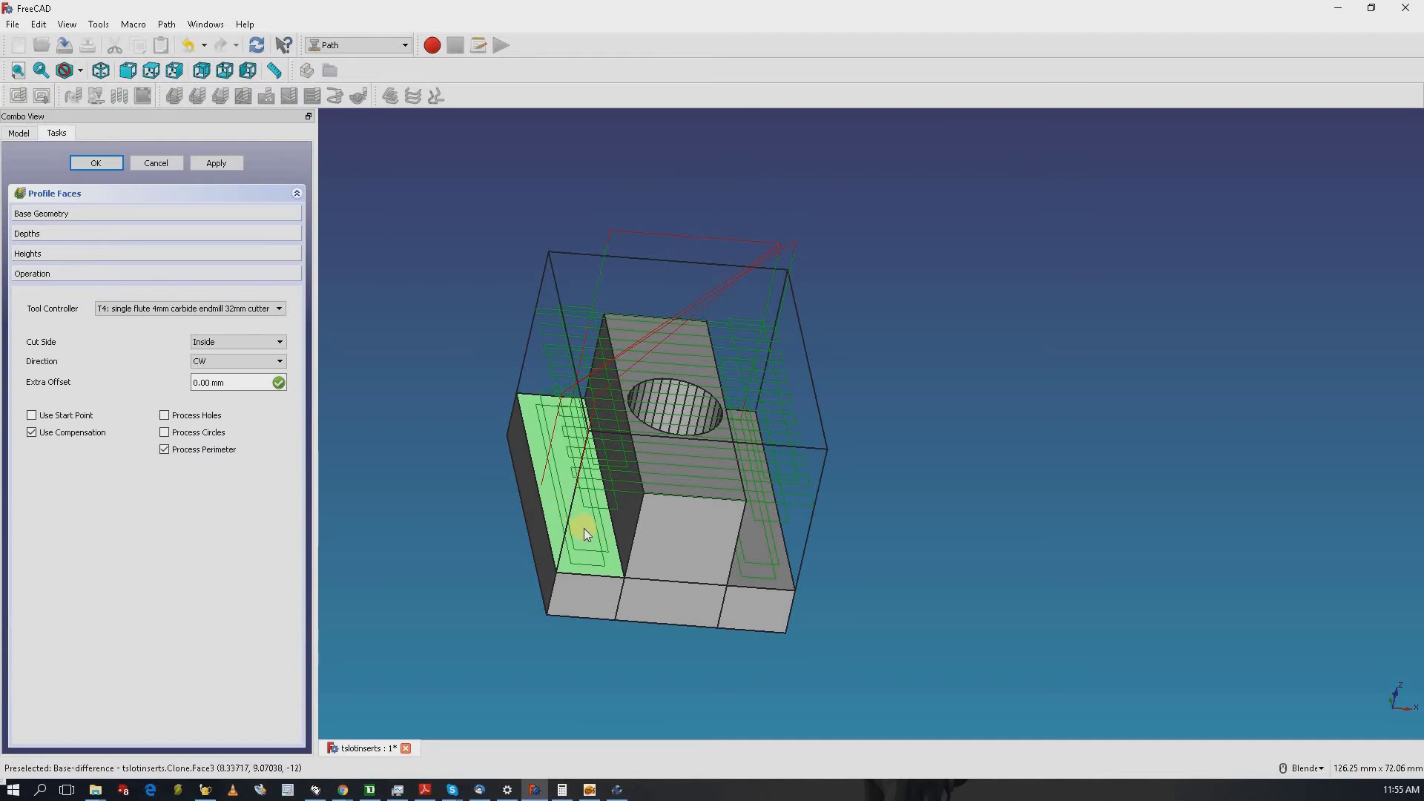
click(584, 528)
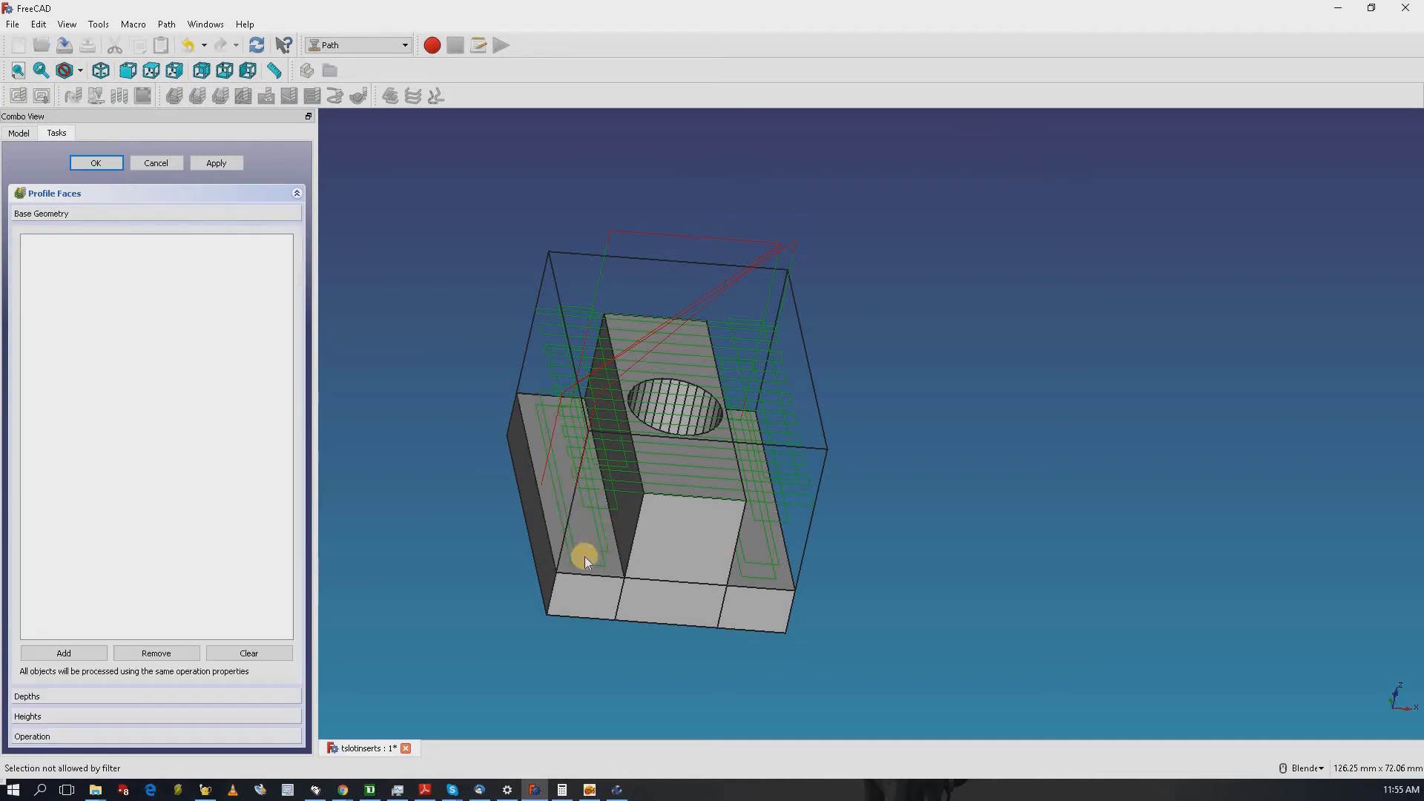
ctrl+click(751, 549)
click(74, 653)
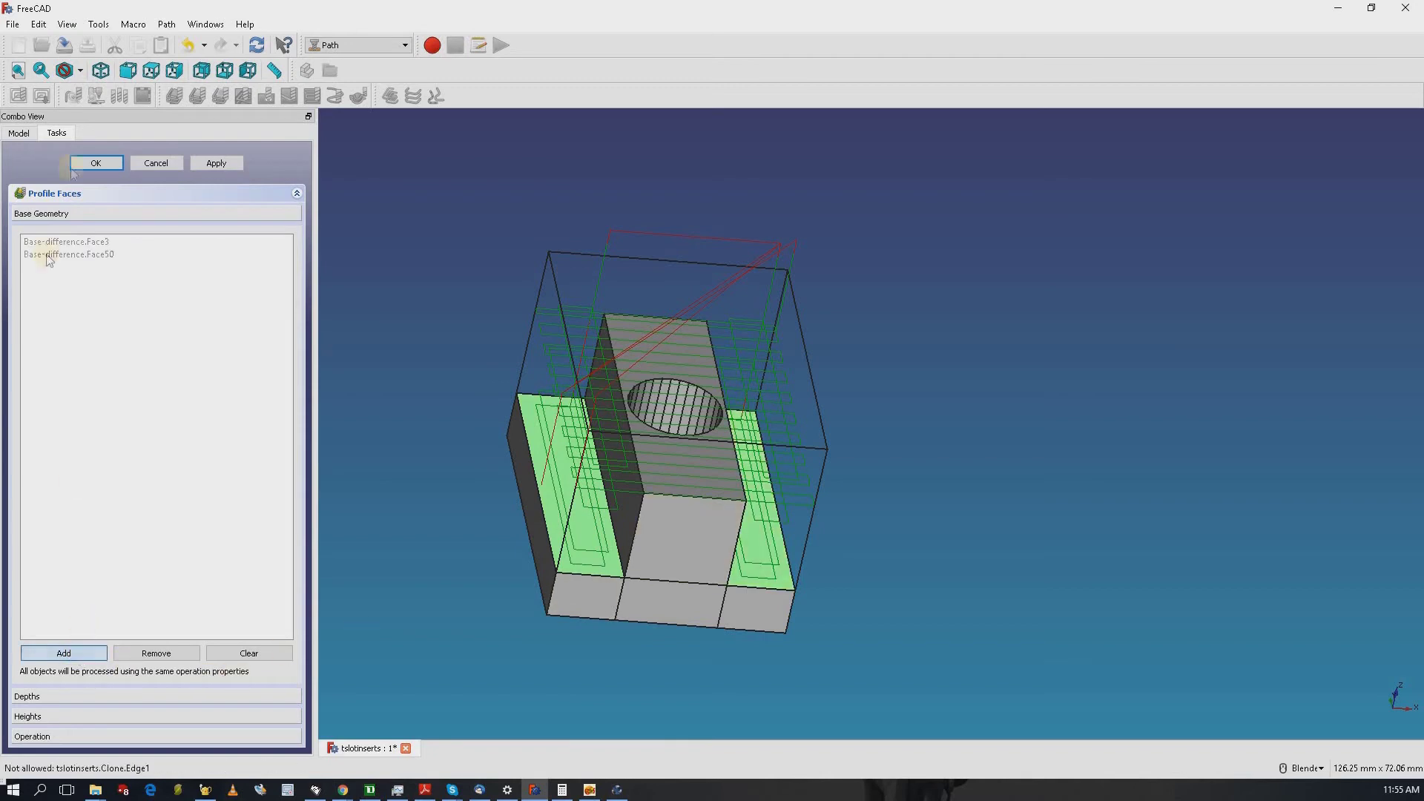
- Set the Profile Faces step down to 12, replacing the OpToolDiameter expression, and apply and accept the operation
click(39, 696)
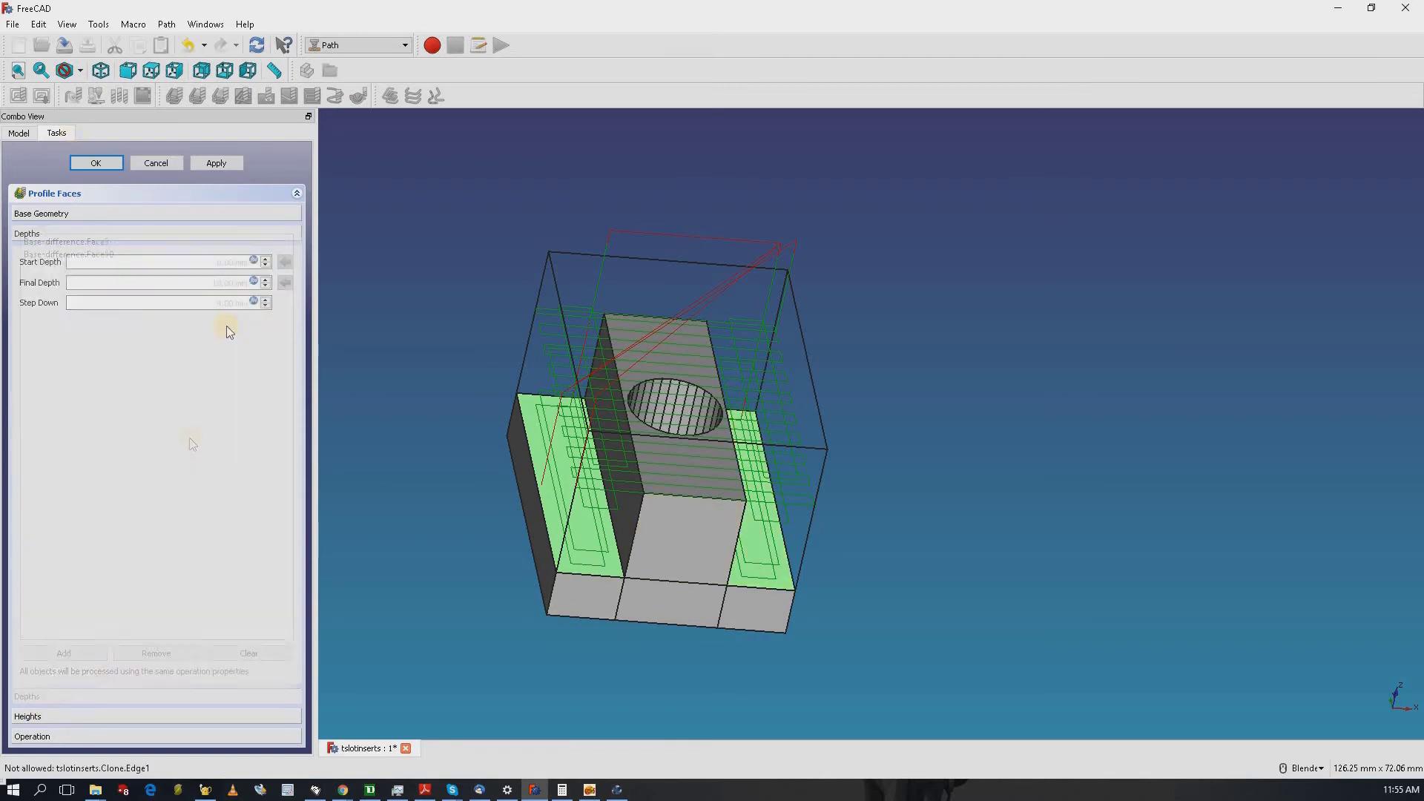
click(253, 302)
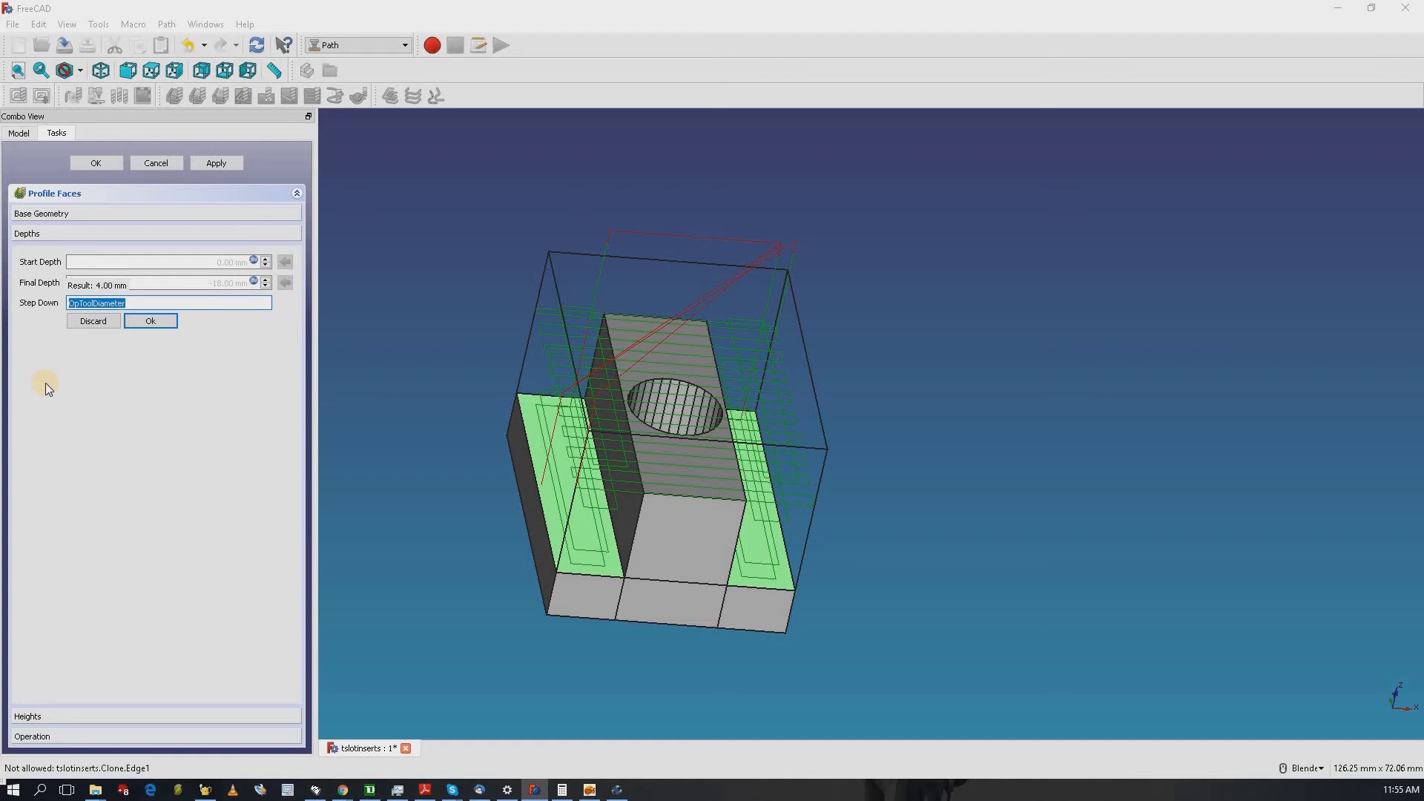
text(12)
click(151, 322)
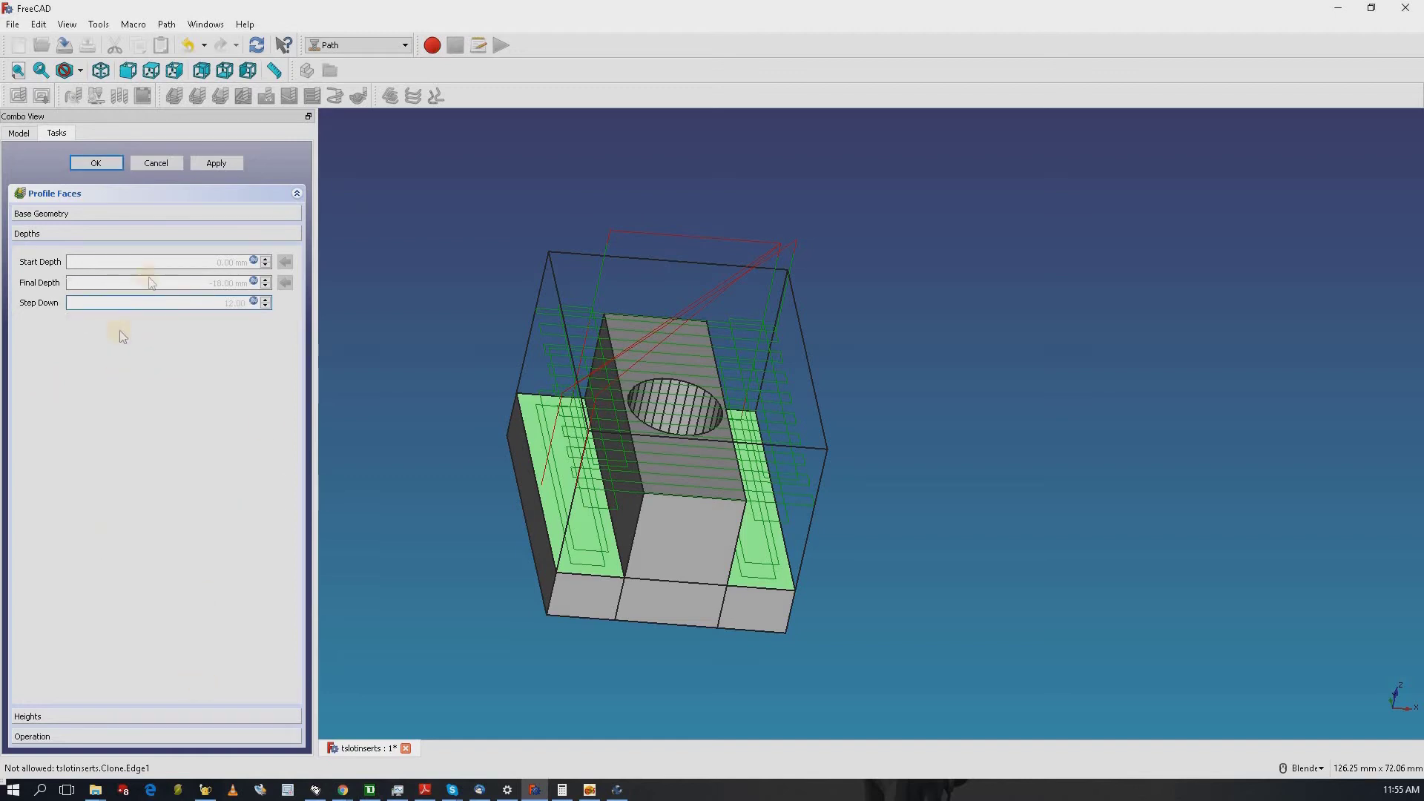
click(55, 736)
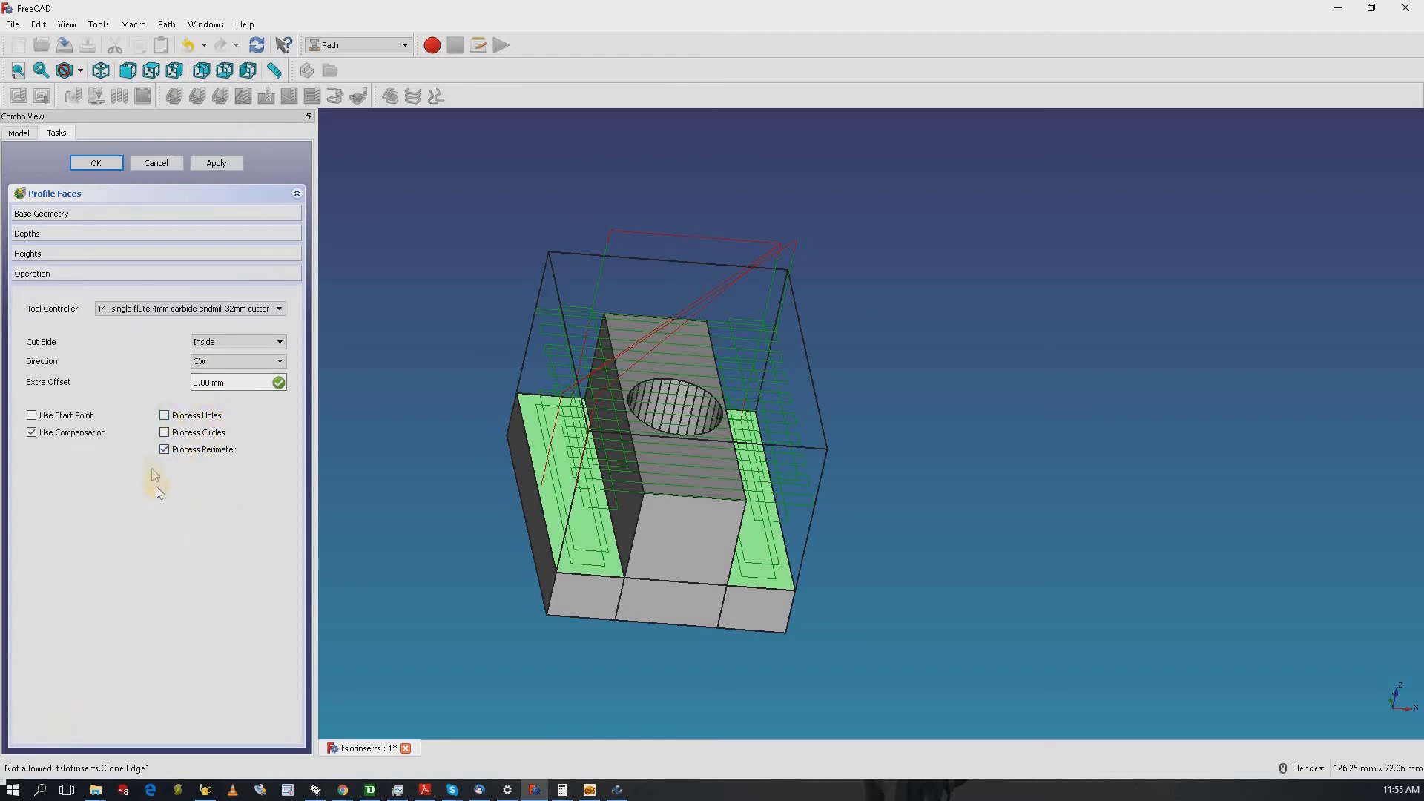
click(216, 163)
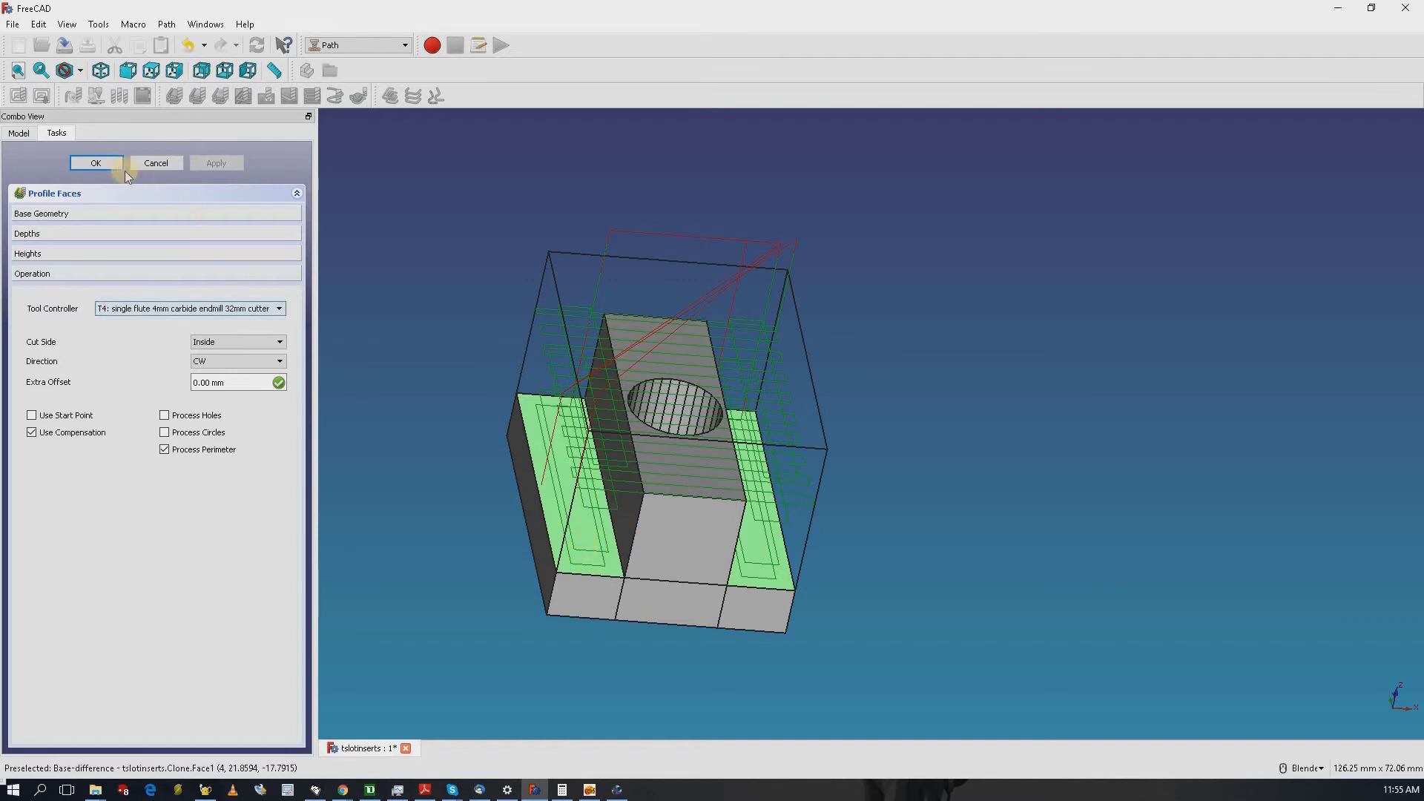
click(96, 163)
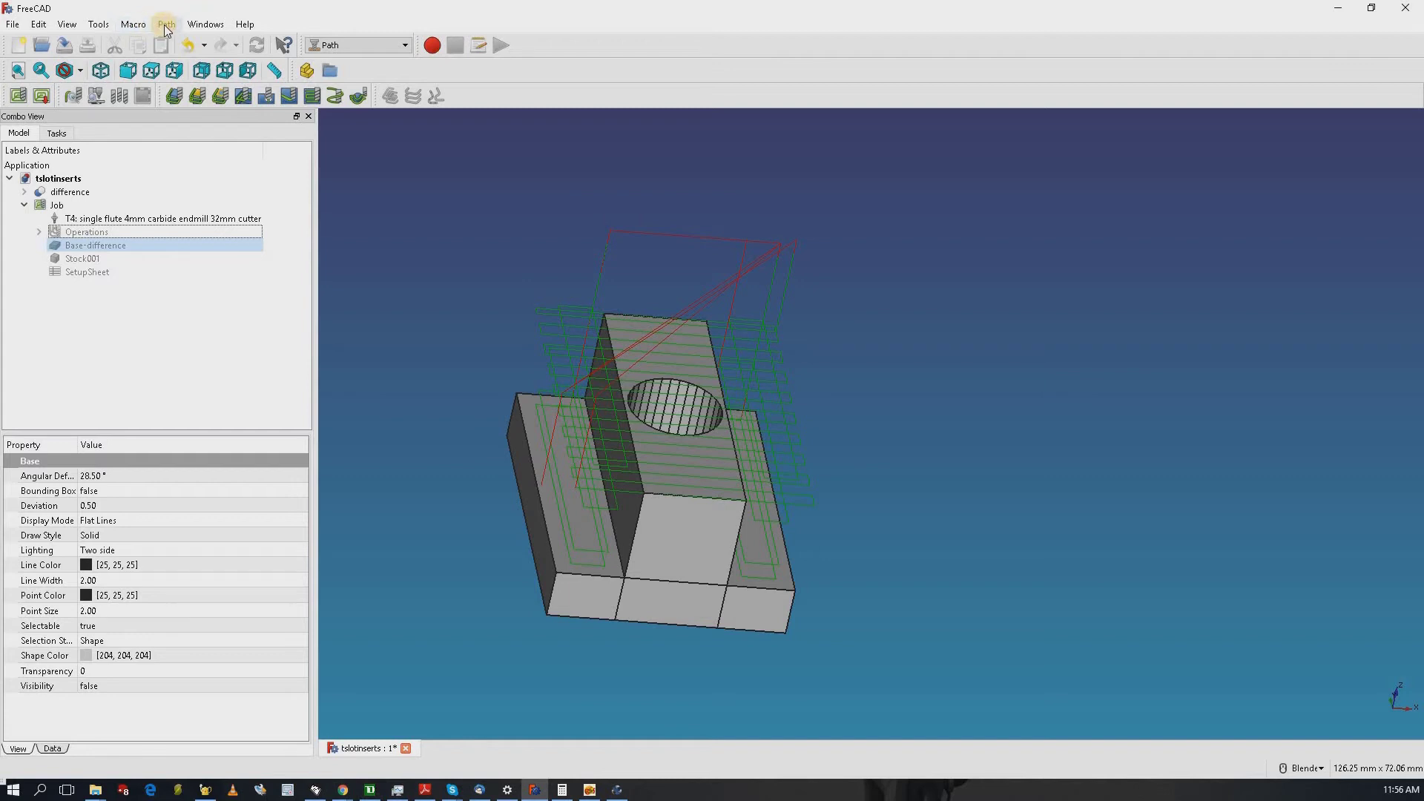
- Add a Dogbone dress-up to the Profile_Faces operation in the job
double_click(87, 232)
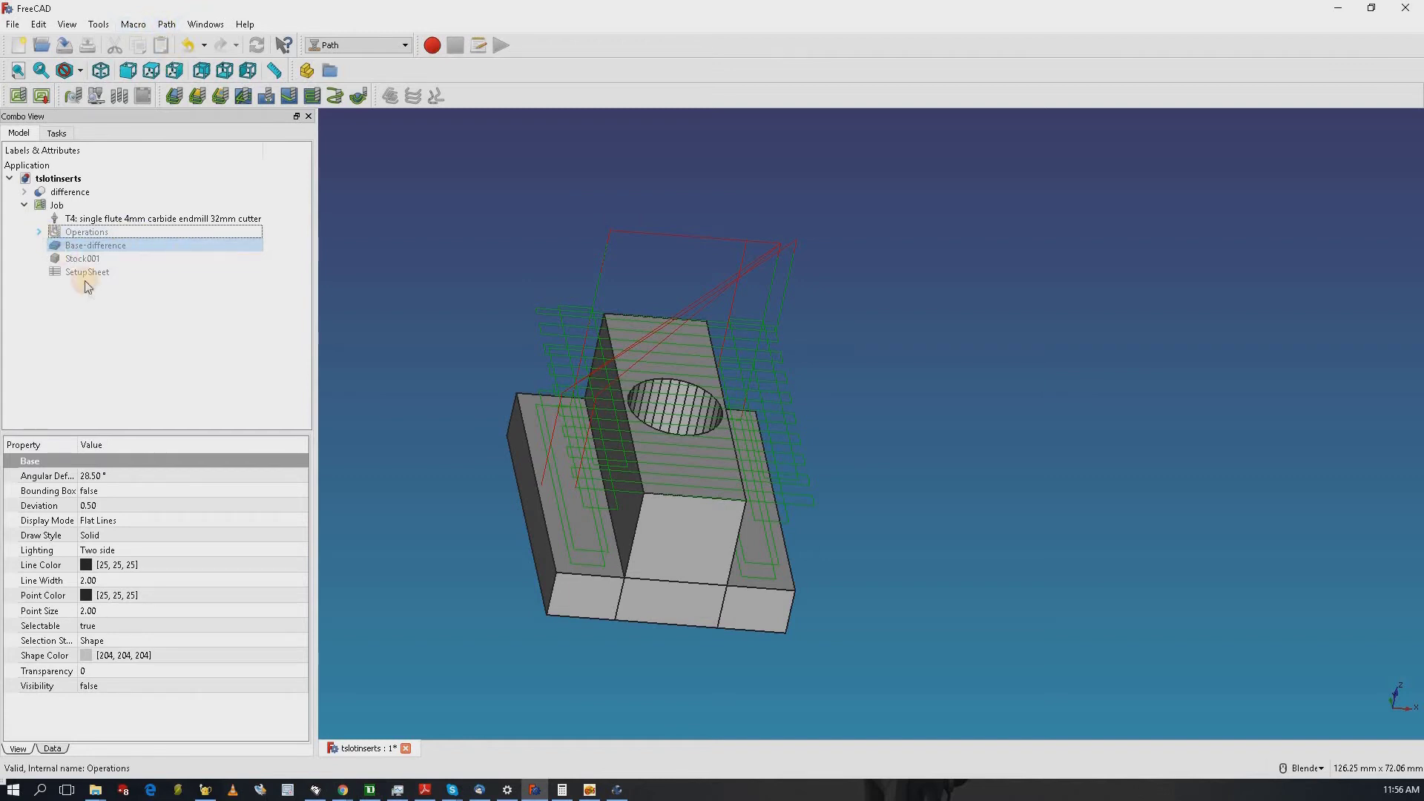
click(106, 271)
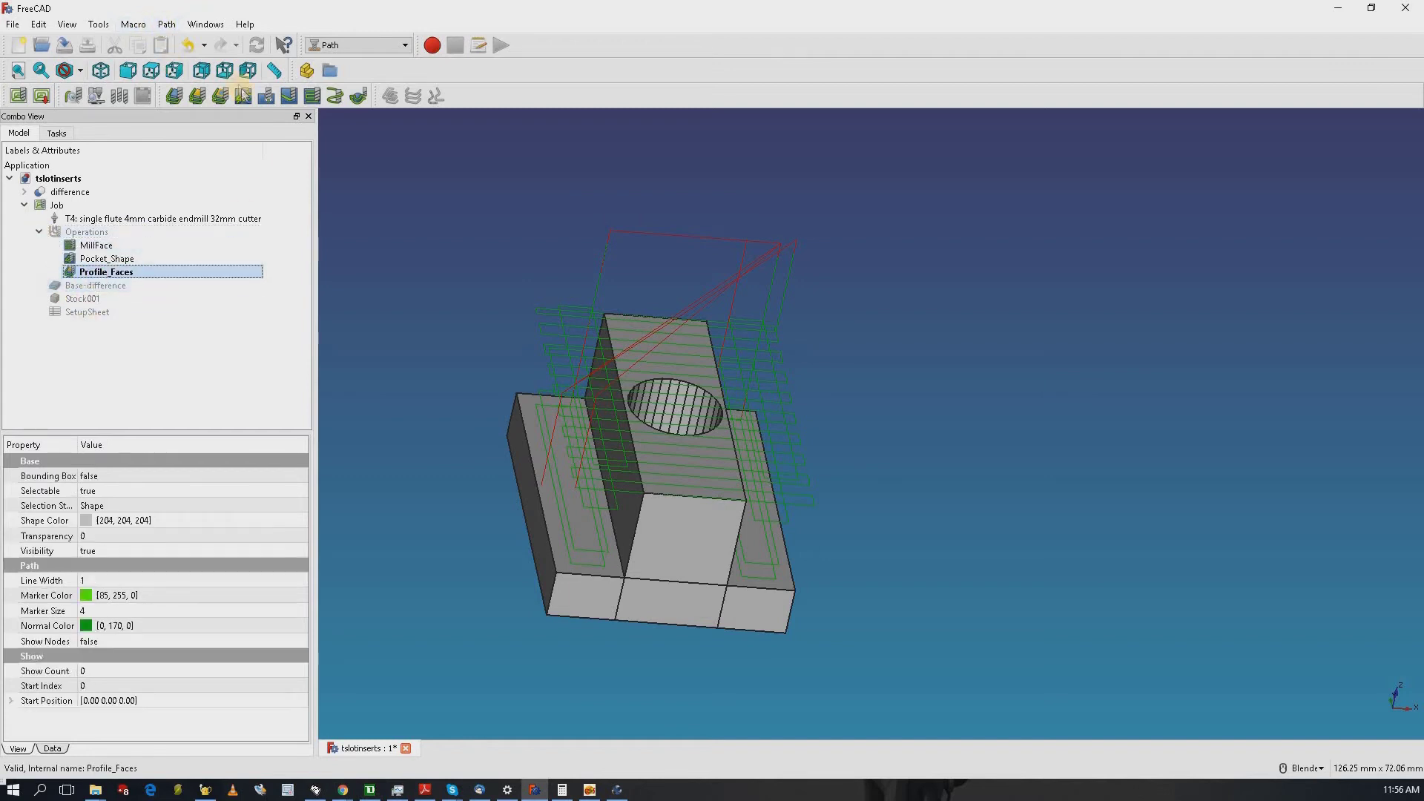
click(167, 24)
mouse_move(230, 330)
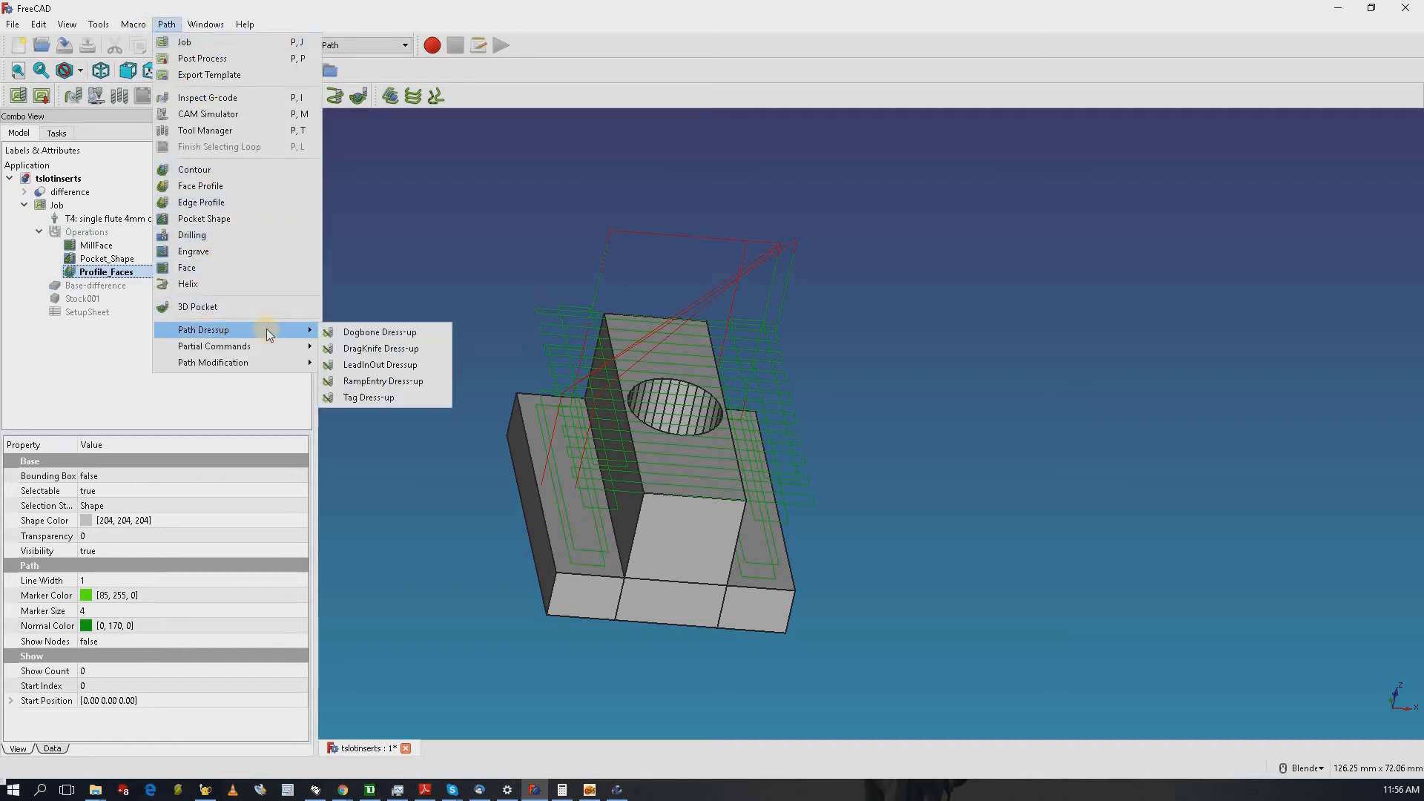
click(373, 331)
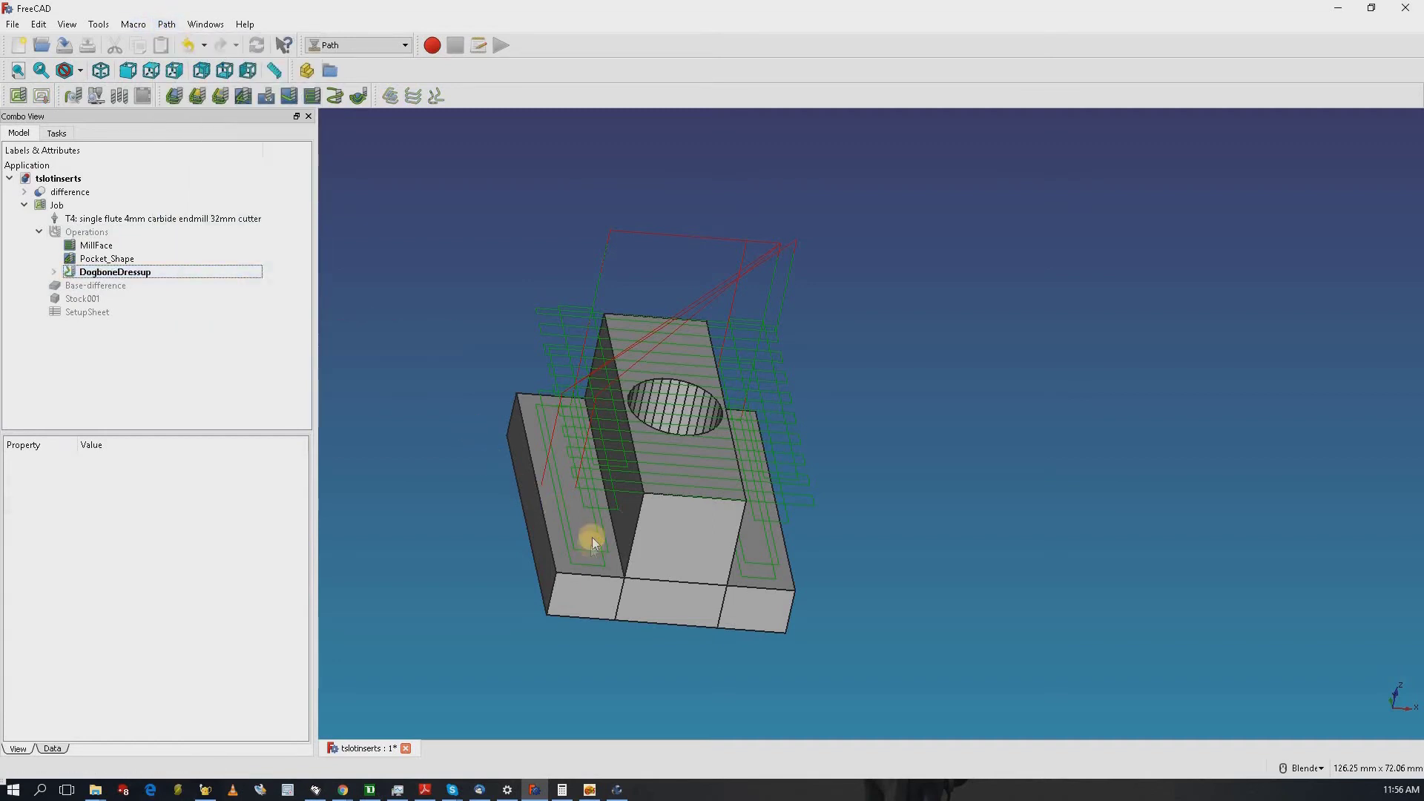
- Set the DogboneDressup's style to T-bone vertical and close its settings
scroll(586, 566, up, 6)
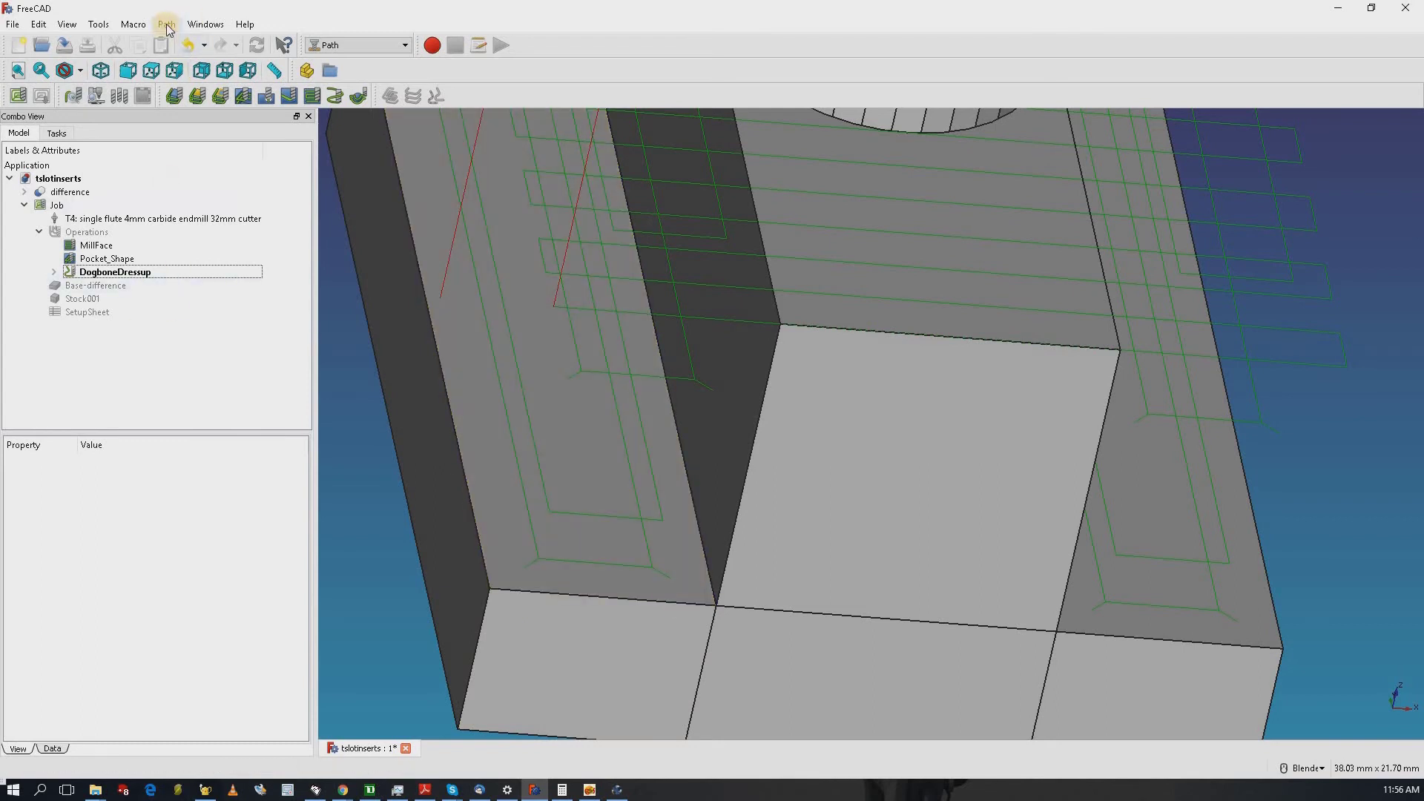
double_click(132, 272)
click(120, 248)
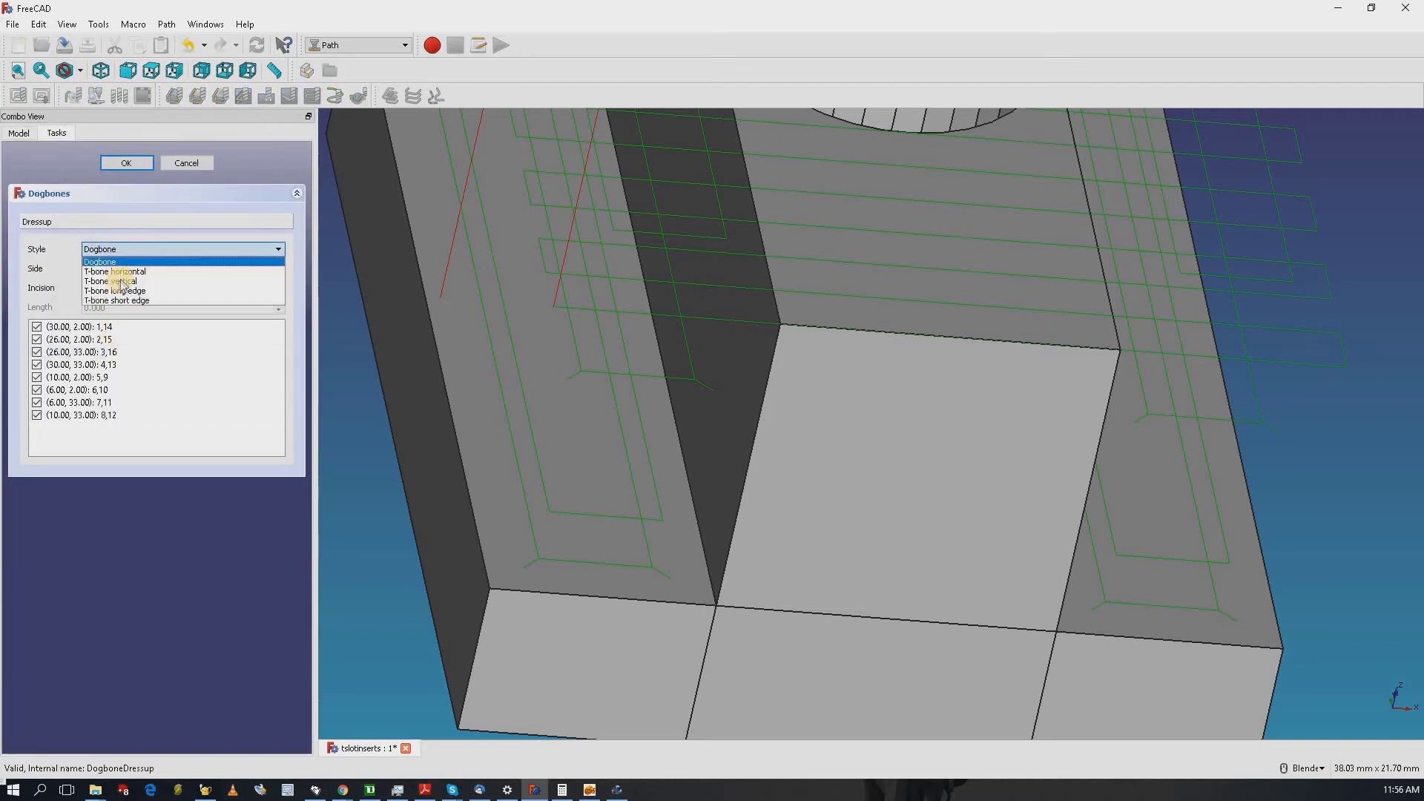
click(120, 282)
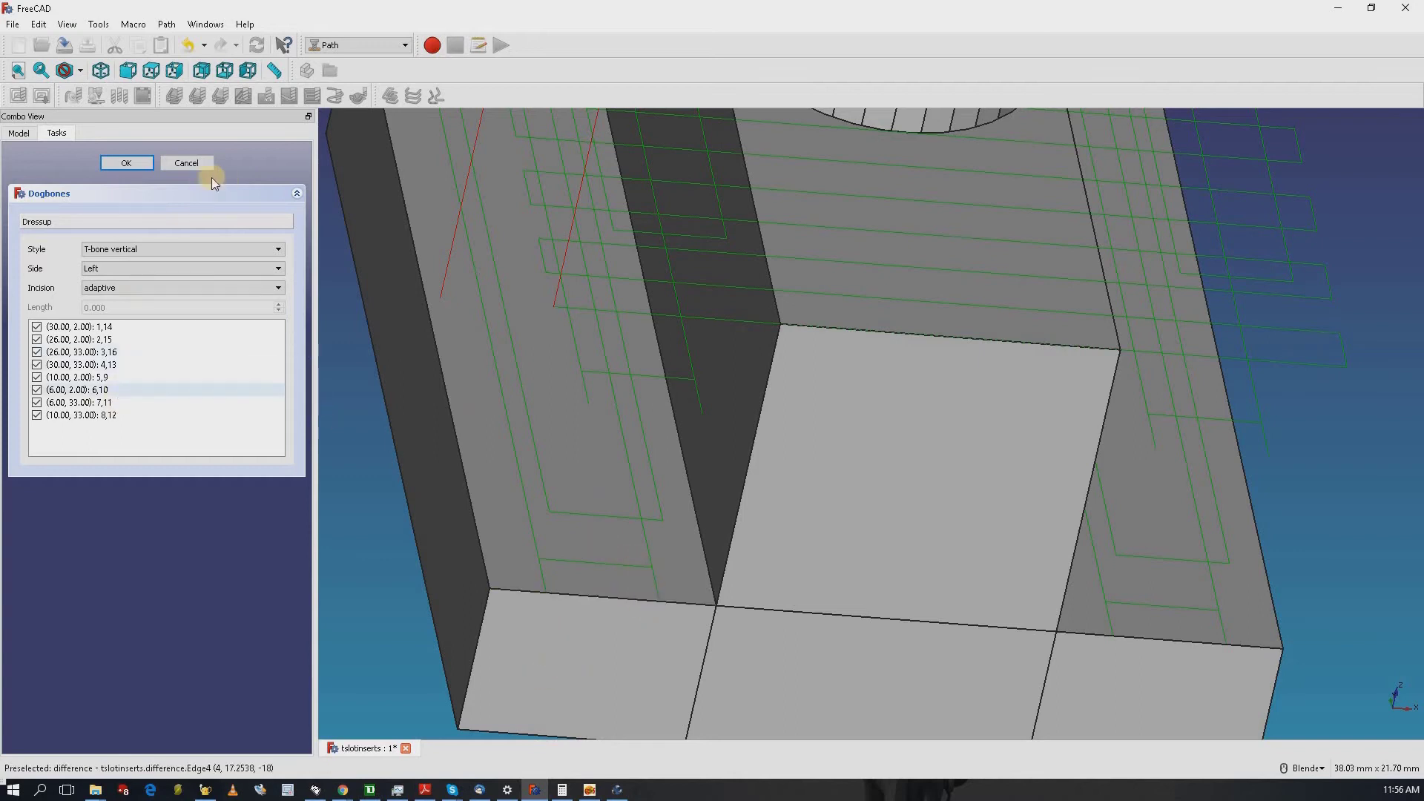
click(176, 156)
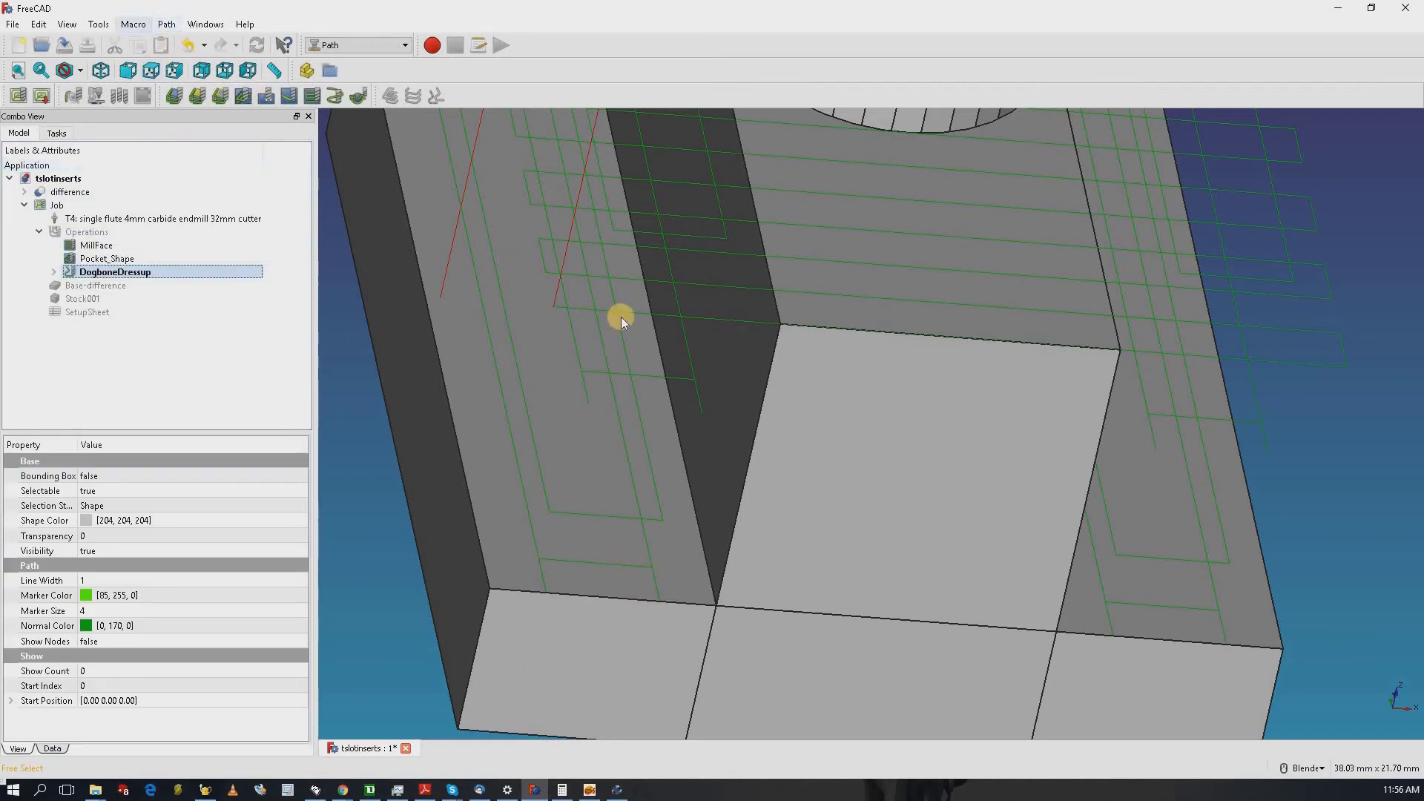
- Simulate the MillFace, Pocket_Shape and DogboneDressup operations on the stock in the CAM Simulator, and accept the result
scroll(667, 342, up, 5)
scroll(672, 344, down, 10)
middle_drag(672, 344, 401, 277)
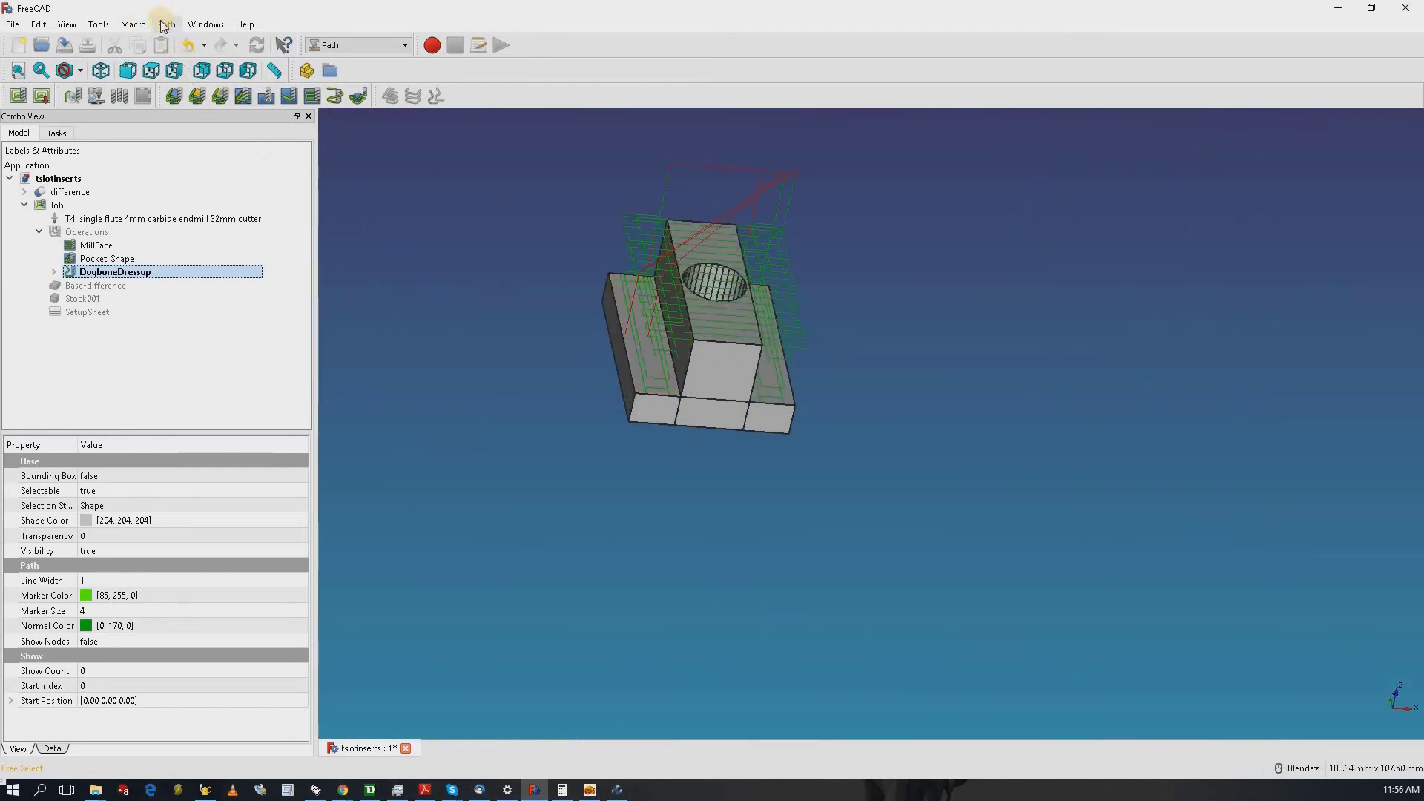
click(165, 24)
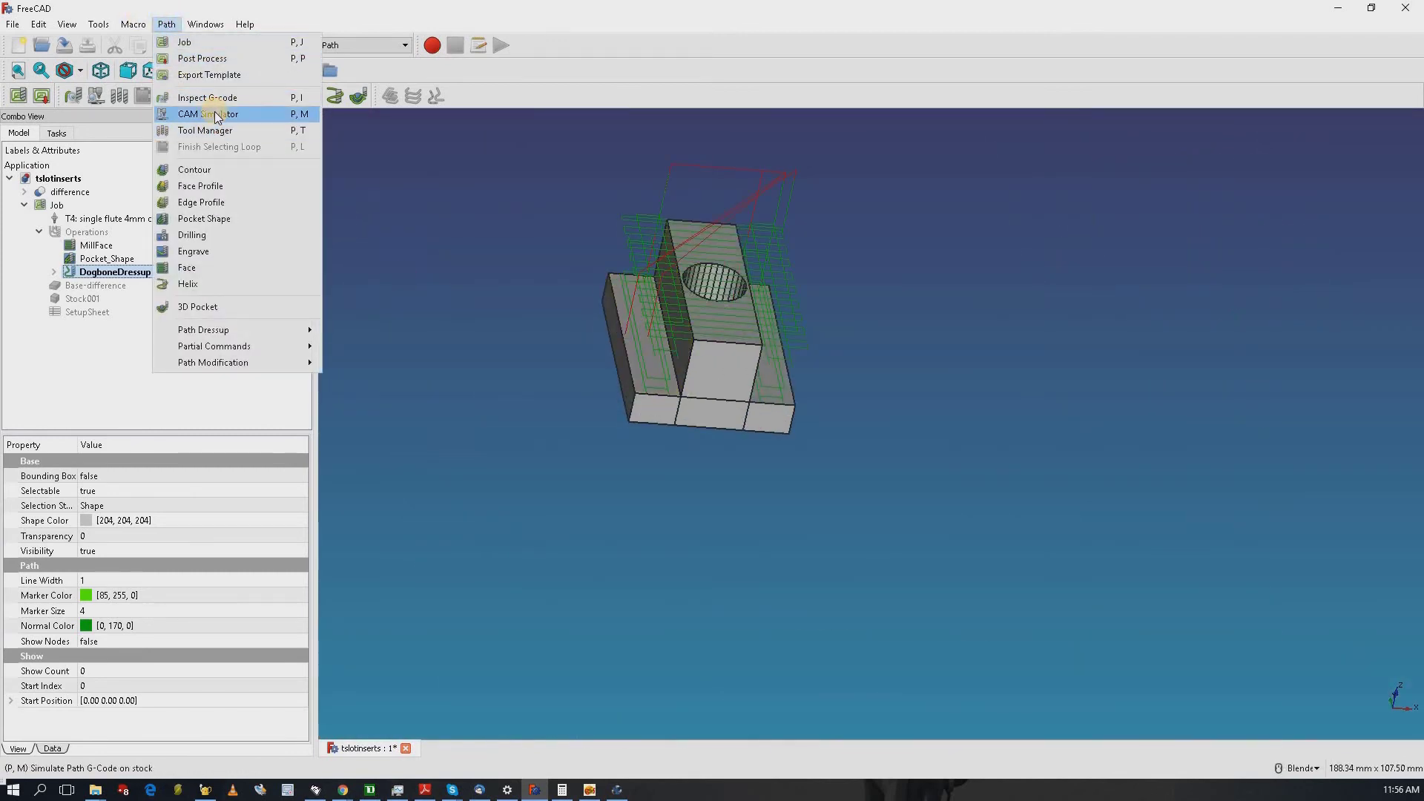
key(Return)
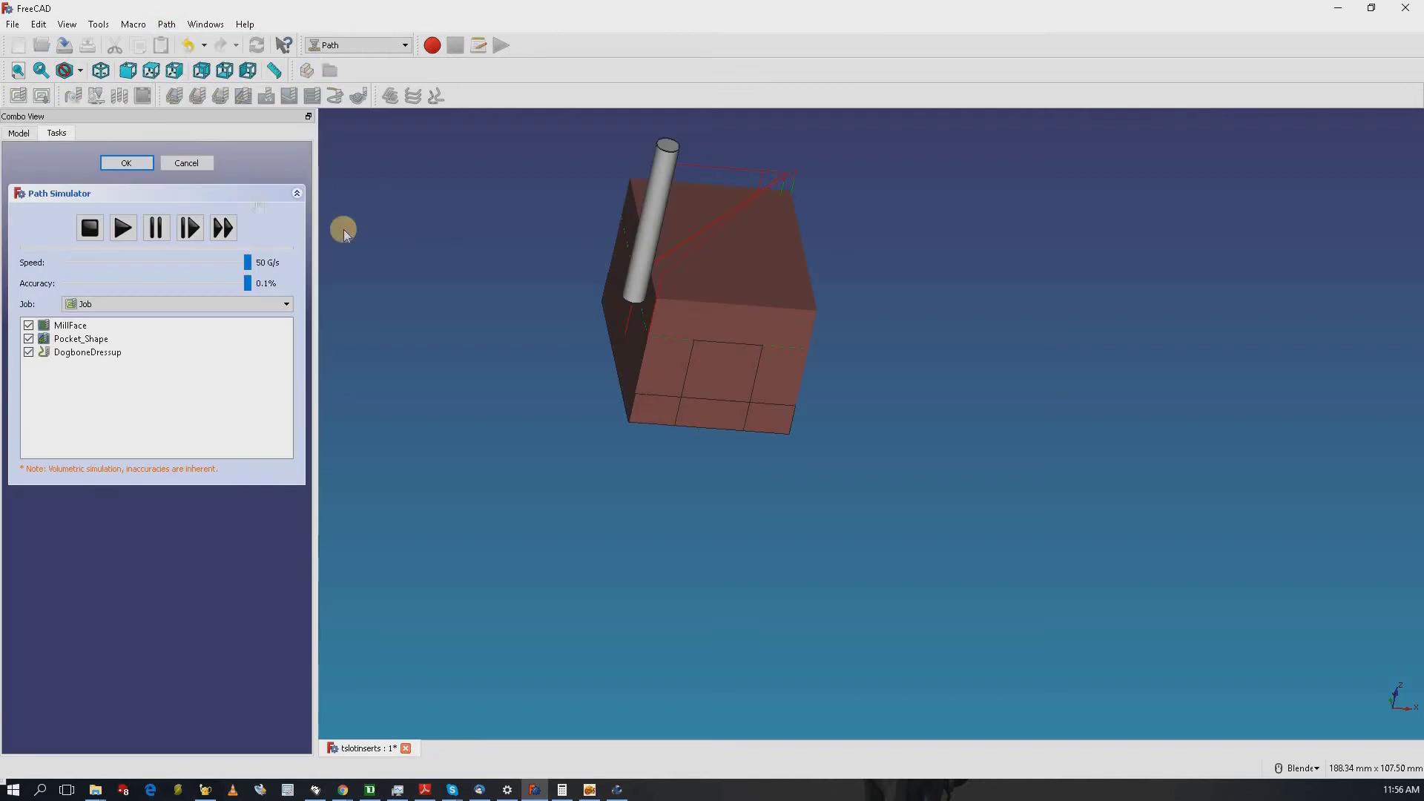
click(122, 228)
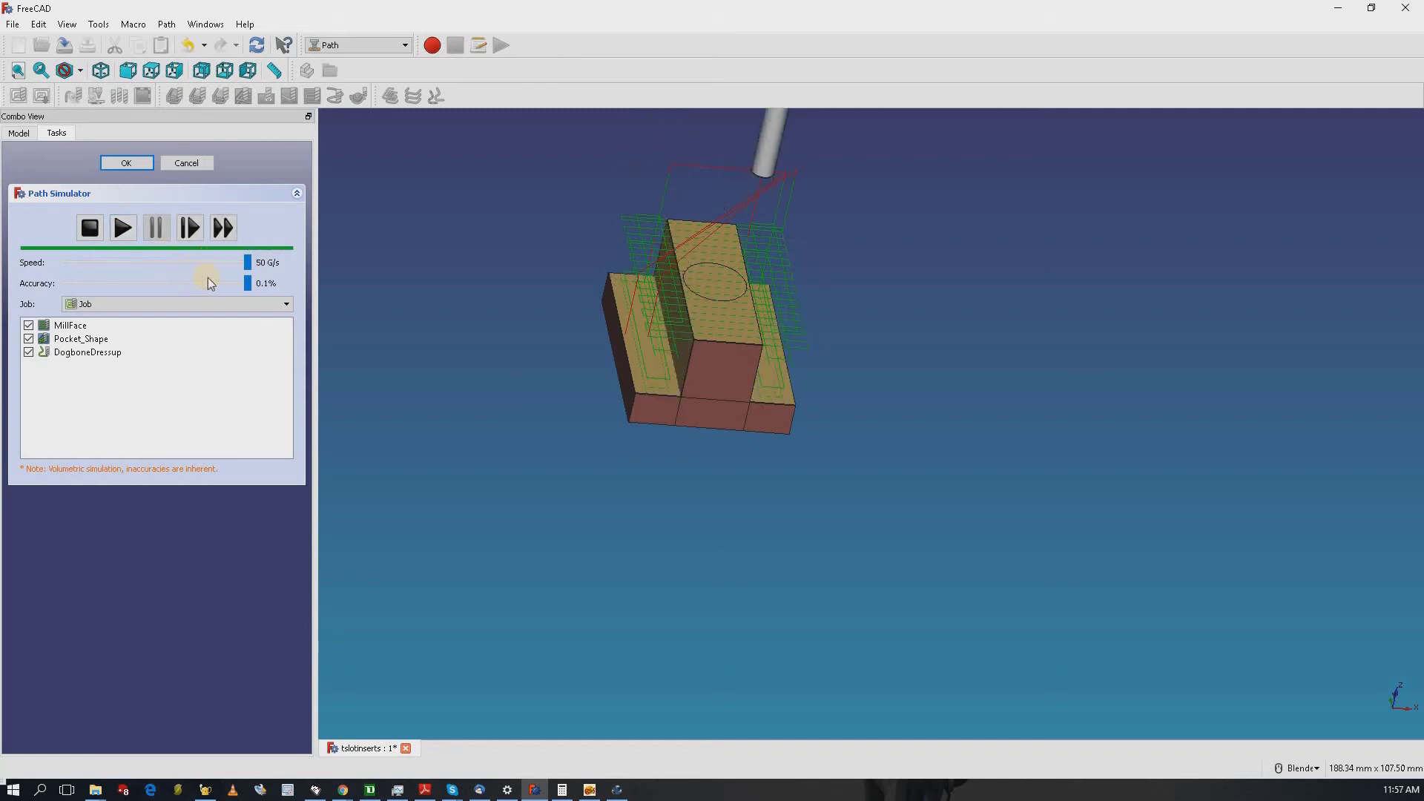
click(137, 165)
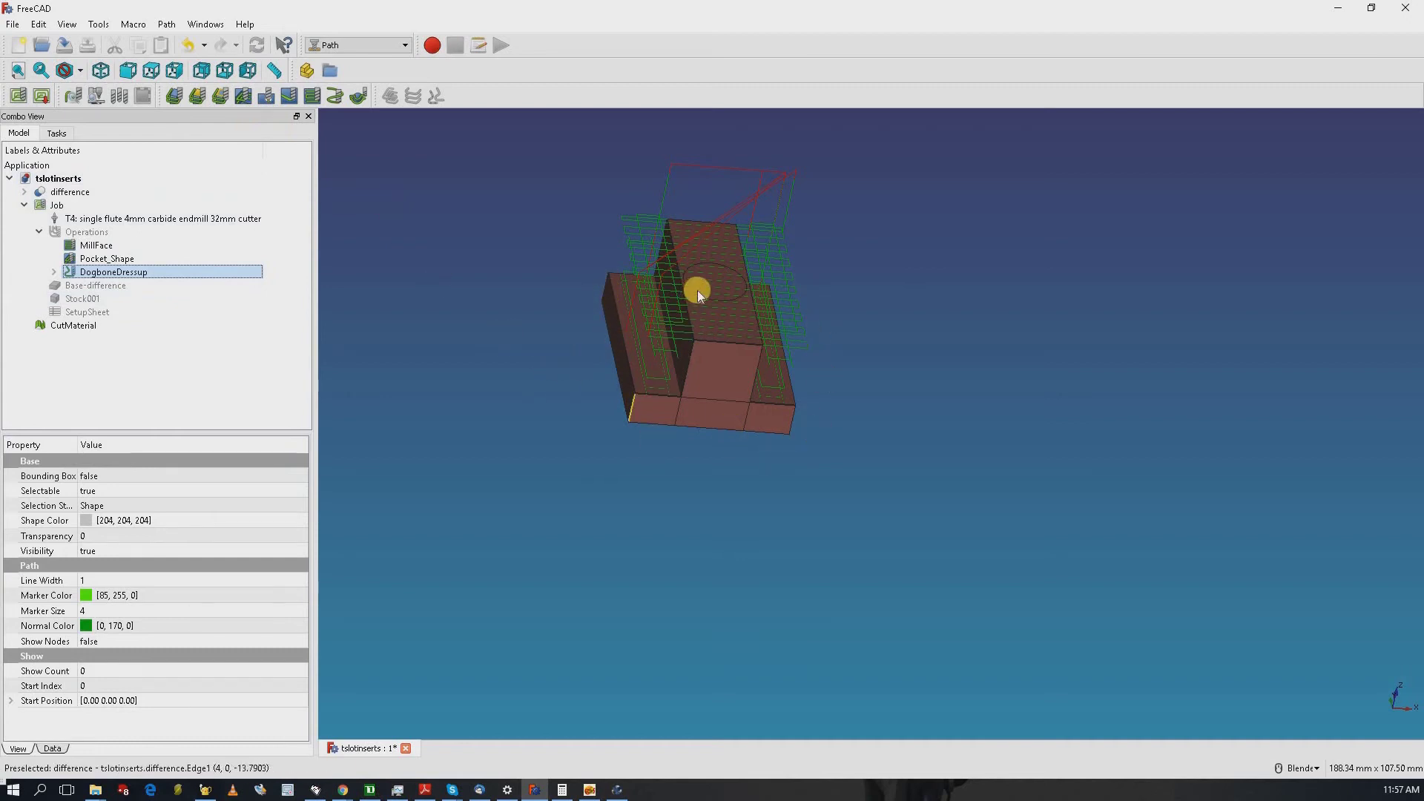
- Toggle the visibility of the CutMaterial result to compare it with the model, and leave it hidden
middle_drag(776, 436, 817, 512)
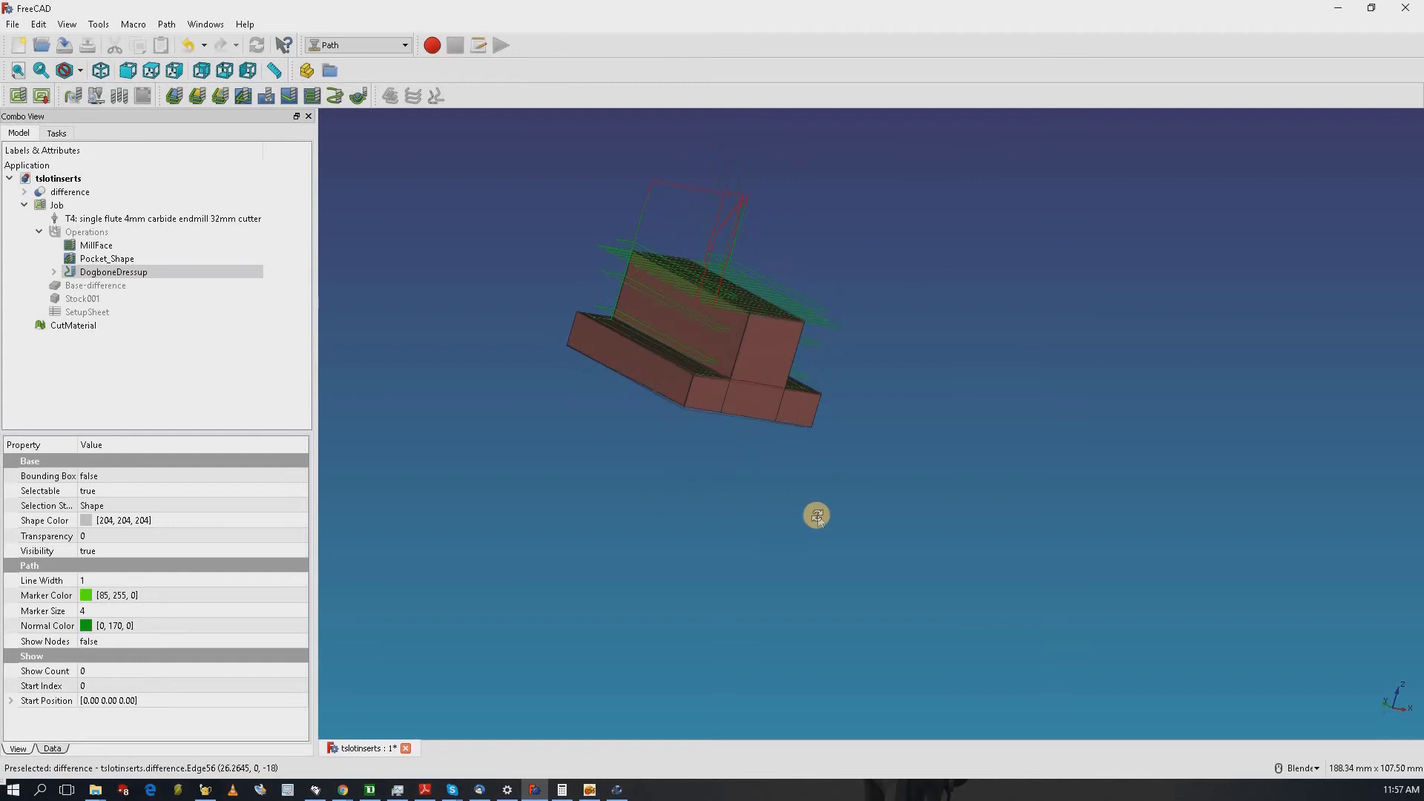
click(88, 326)
key(space)
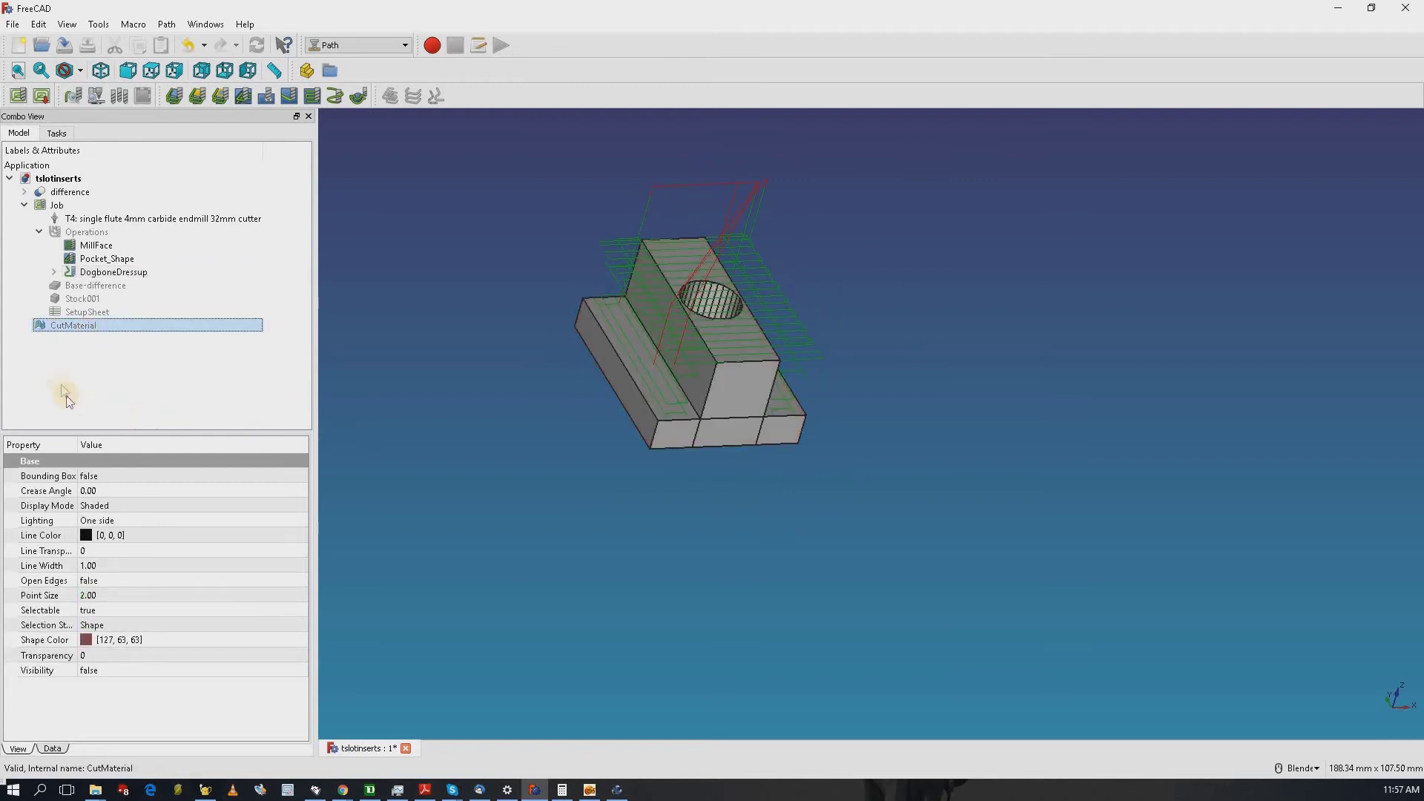
key(space)
key(space)
key(space)
key(space)
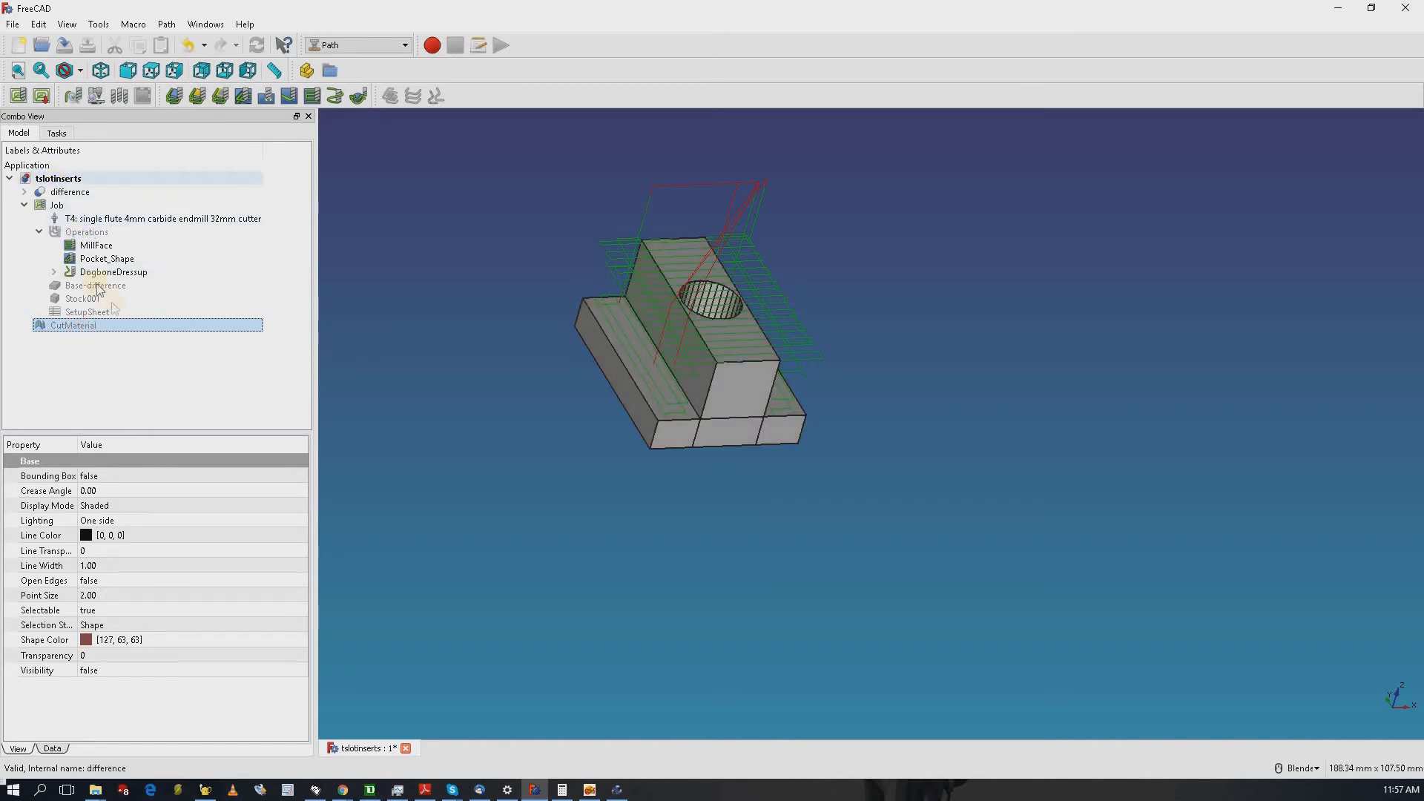
- Start a Face Profile operation and add the insert's three underside faces as its base geometry
click(197, 97)
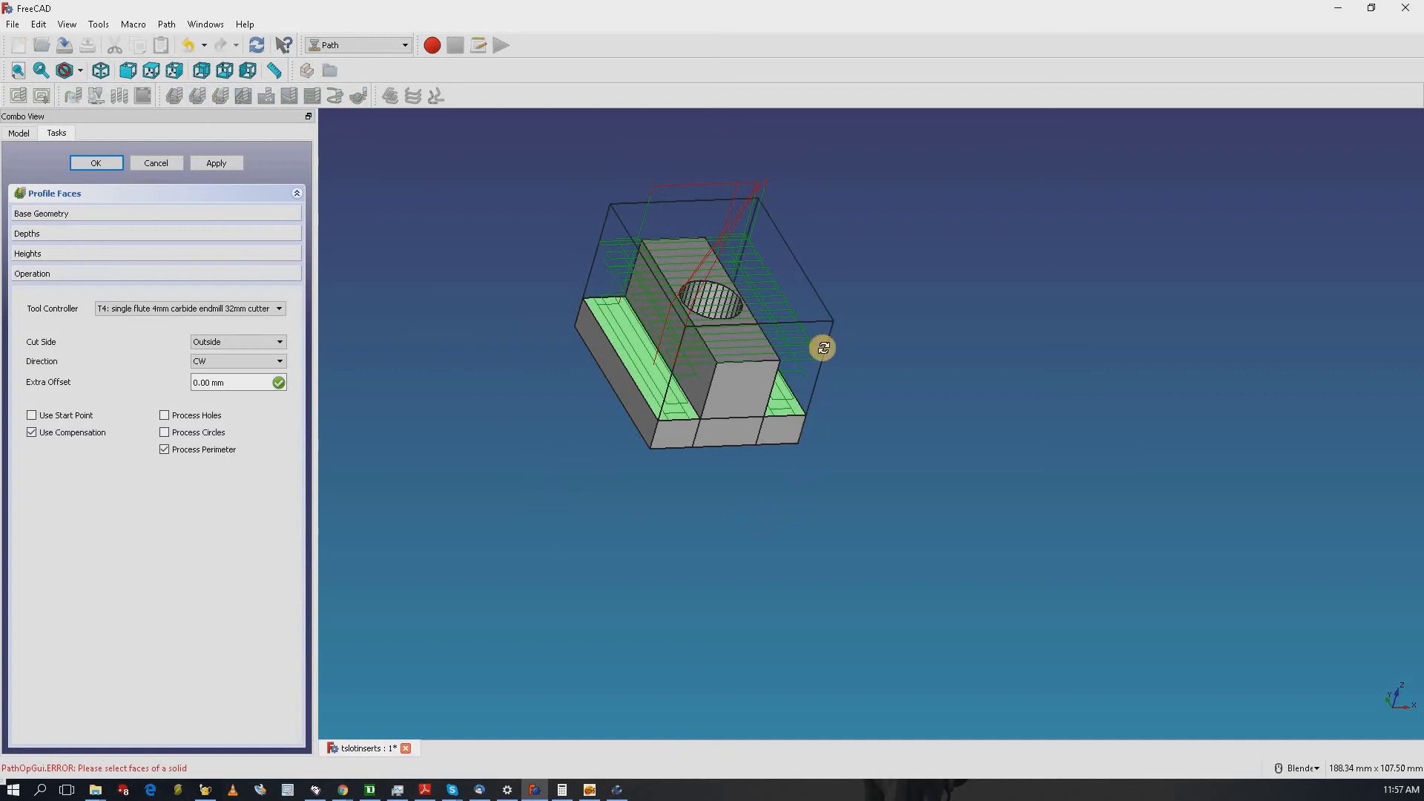
middle_drag(823, 347, 850, 293)
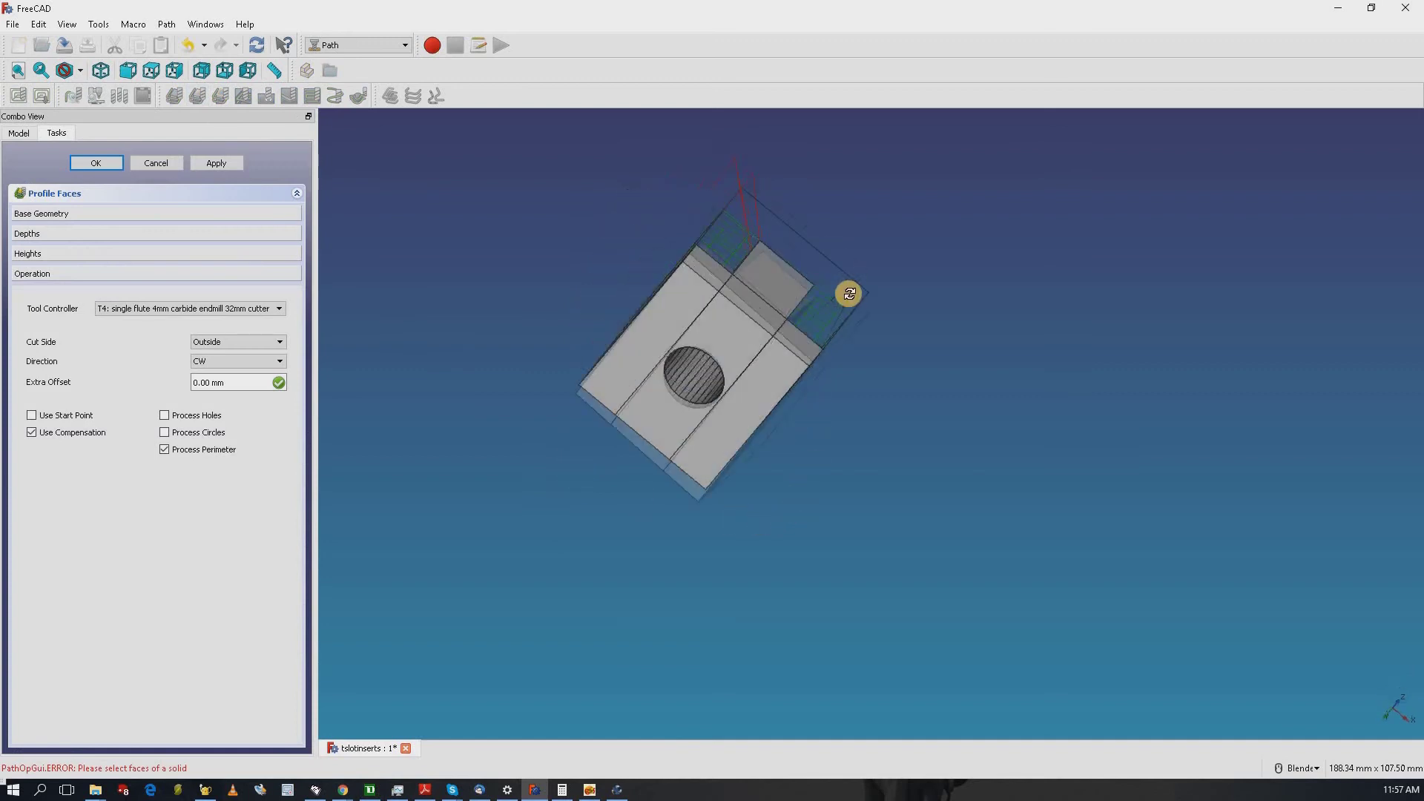
click(58, 215)
click(683, 292)
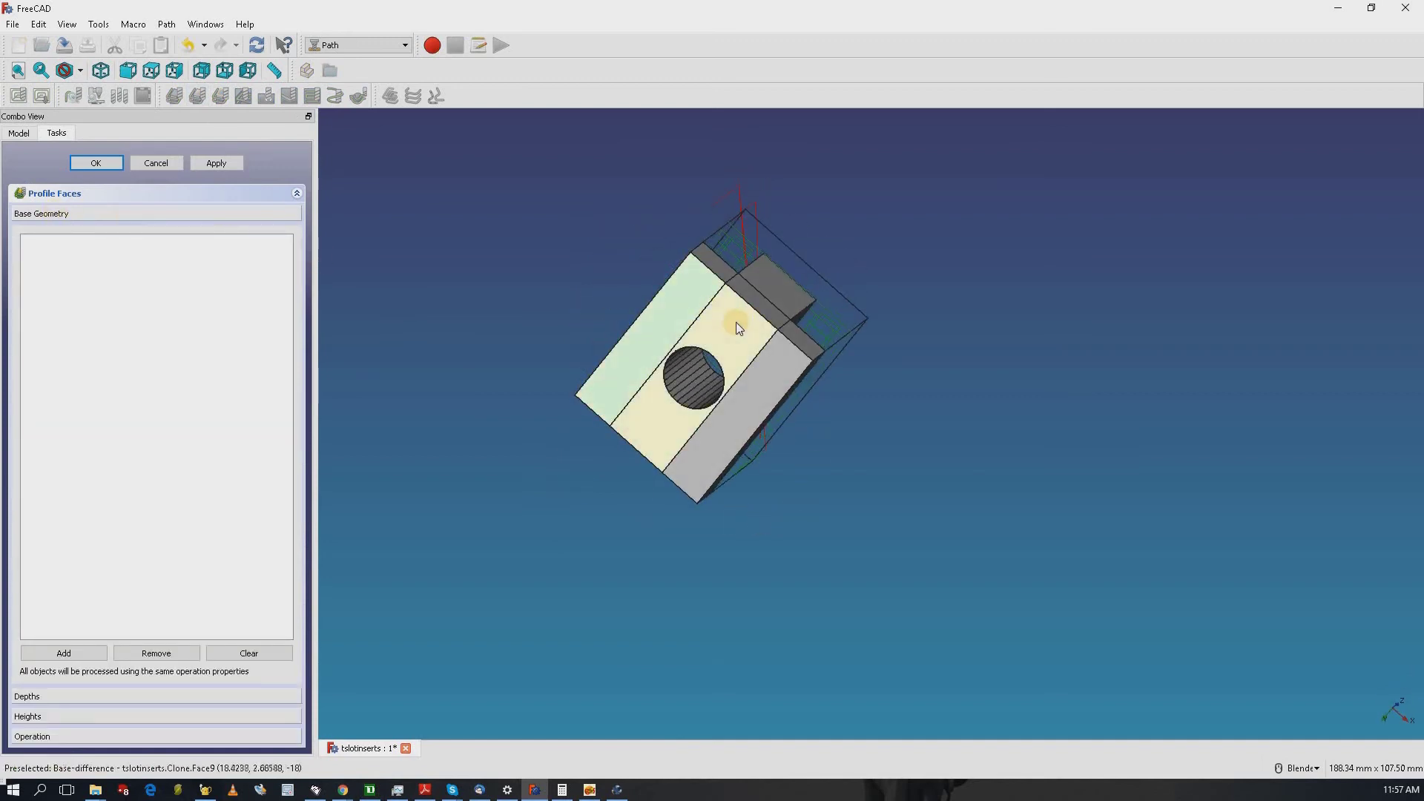
ctrl+click(736, 323)
ctrl+click(767, 368)
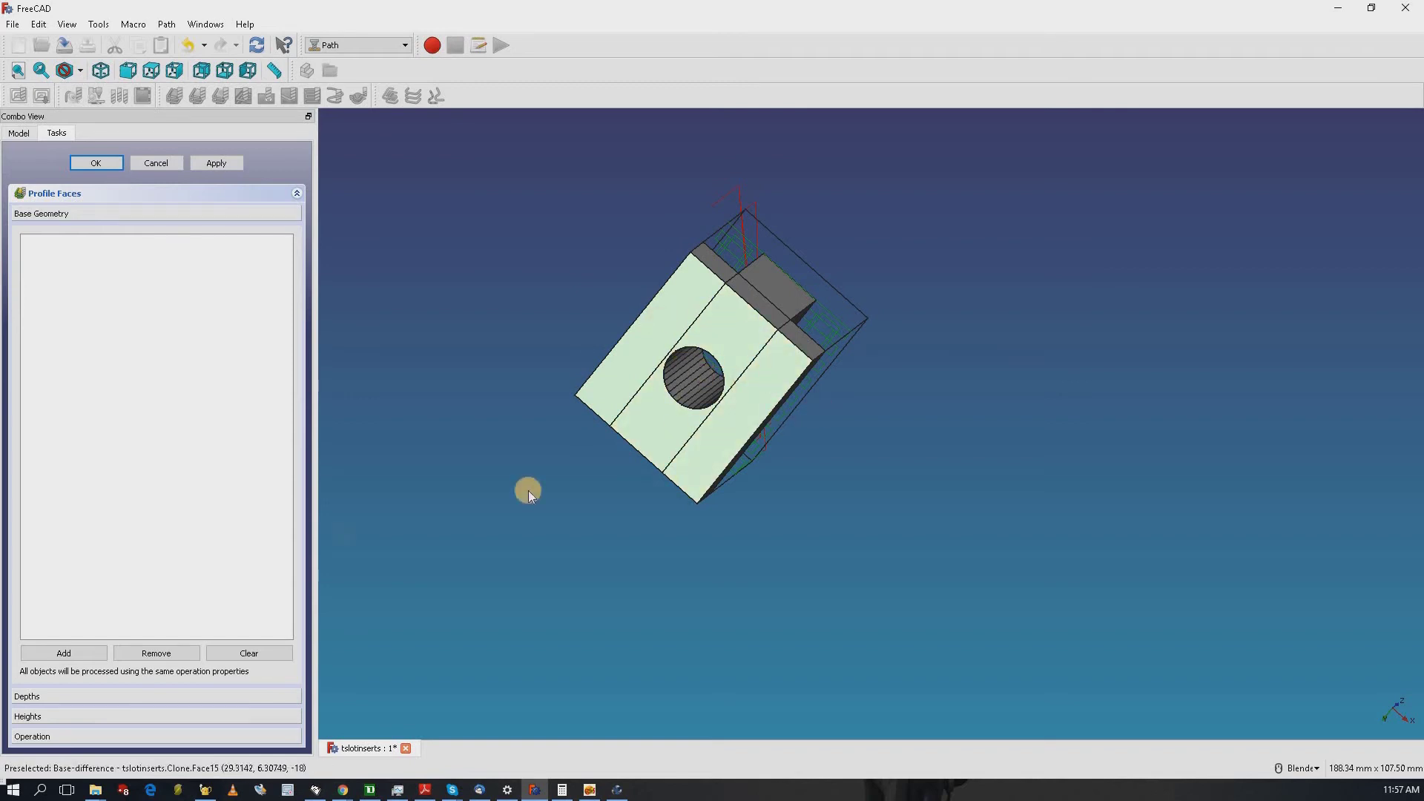
click(69, 651)
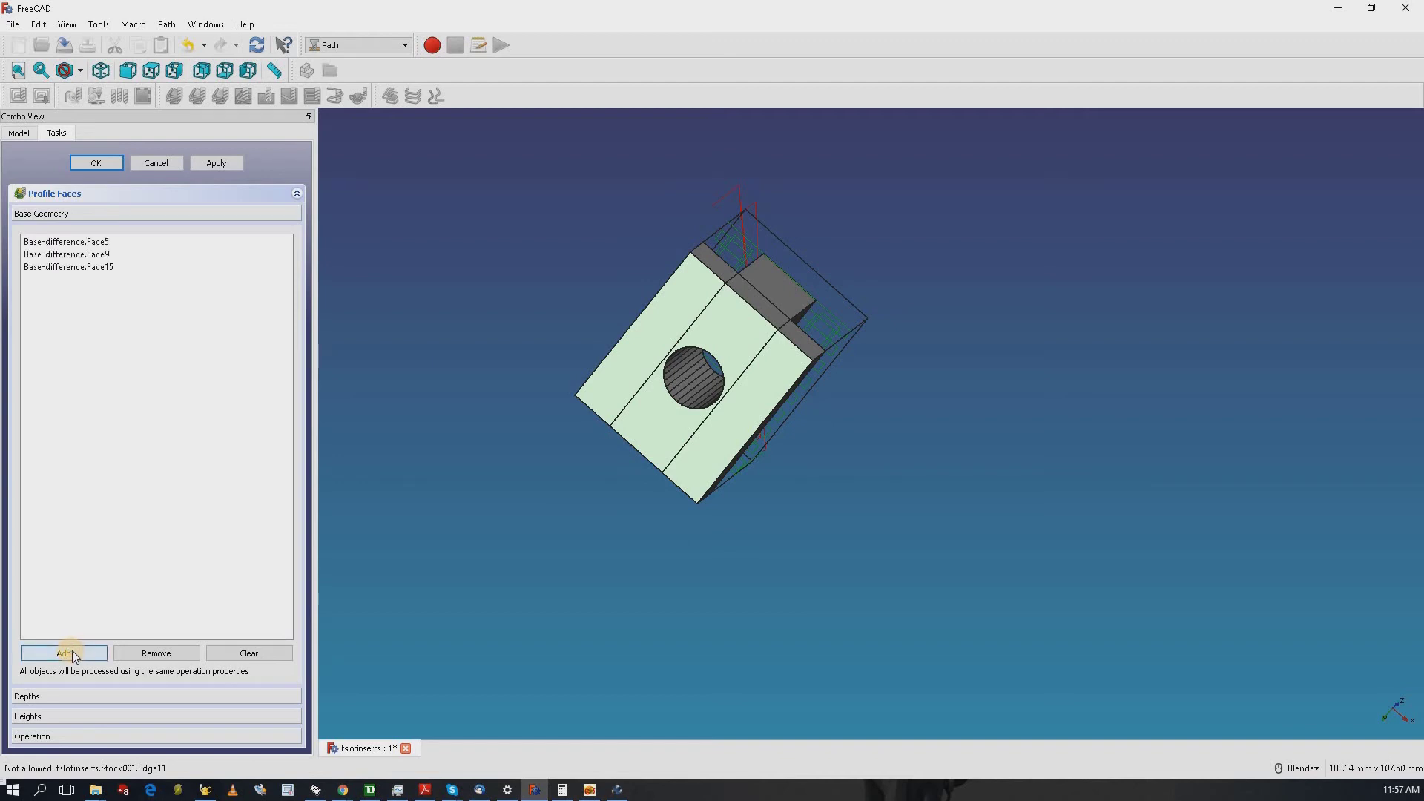
- Keep the cut side Outside, try the Process Holes and Process Circles options, and apply the profile with only holes and perimeter processed
click(50, 738)
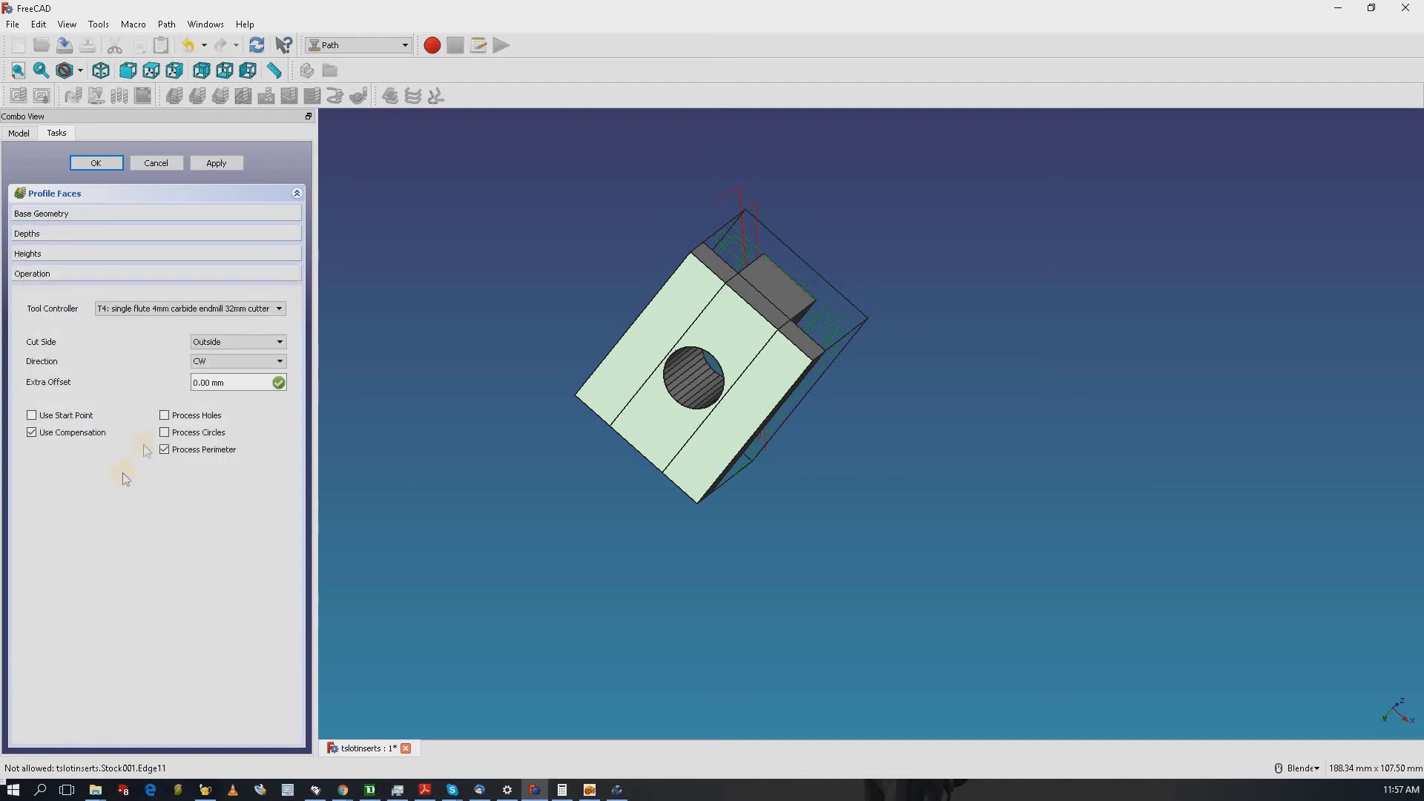
click(232, 341)
click(232, 341)
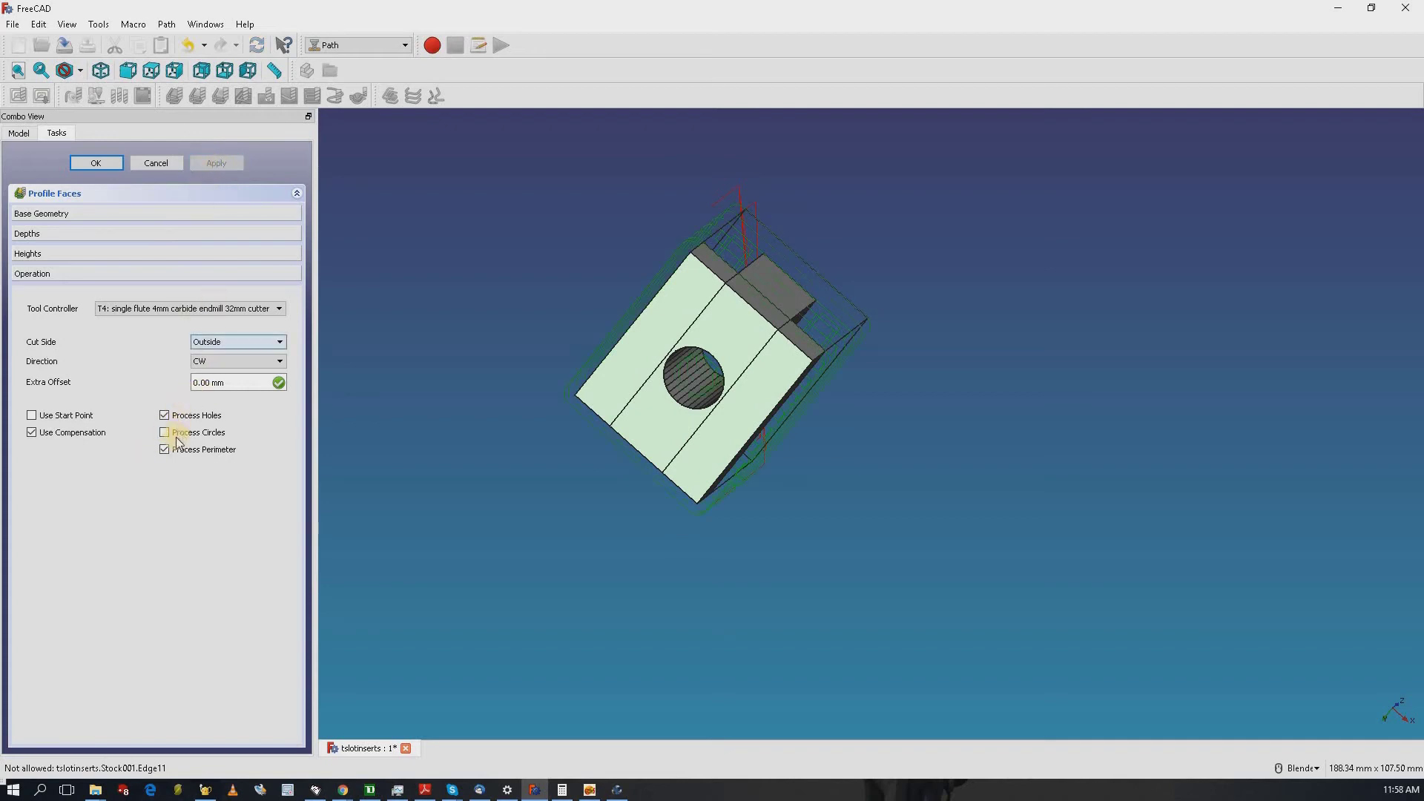
click(167, 414)
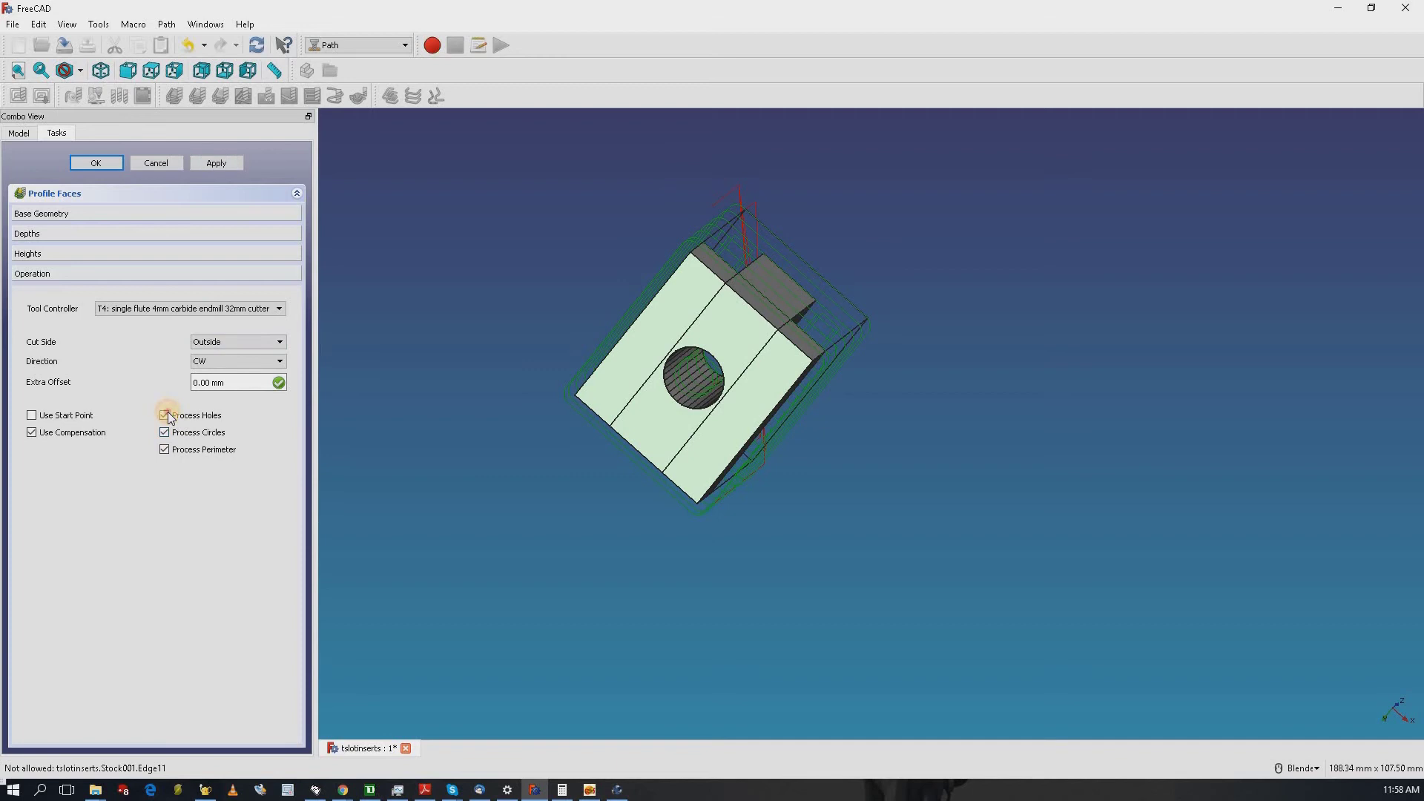
click(218, 161)
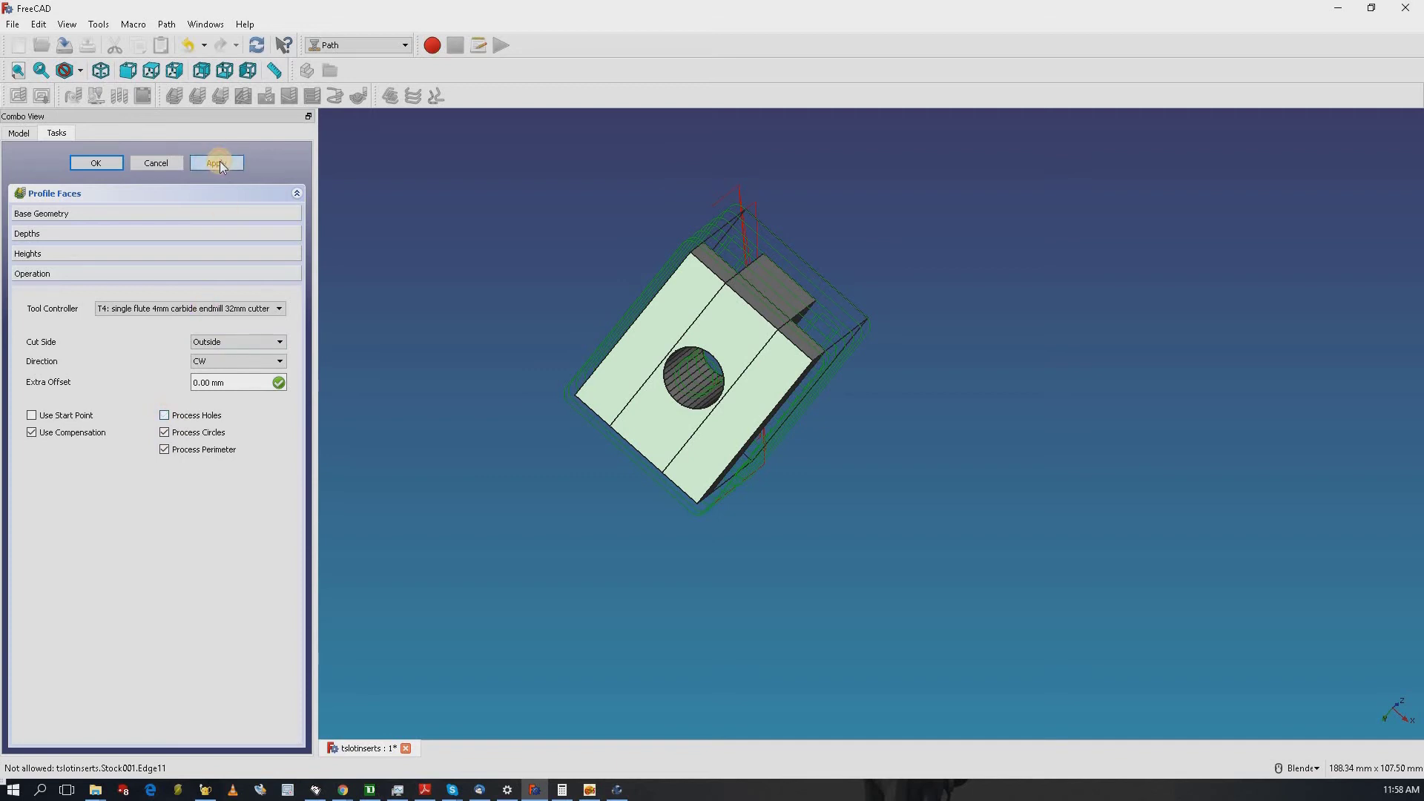
click(166, 431)
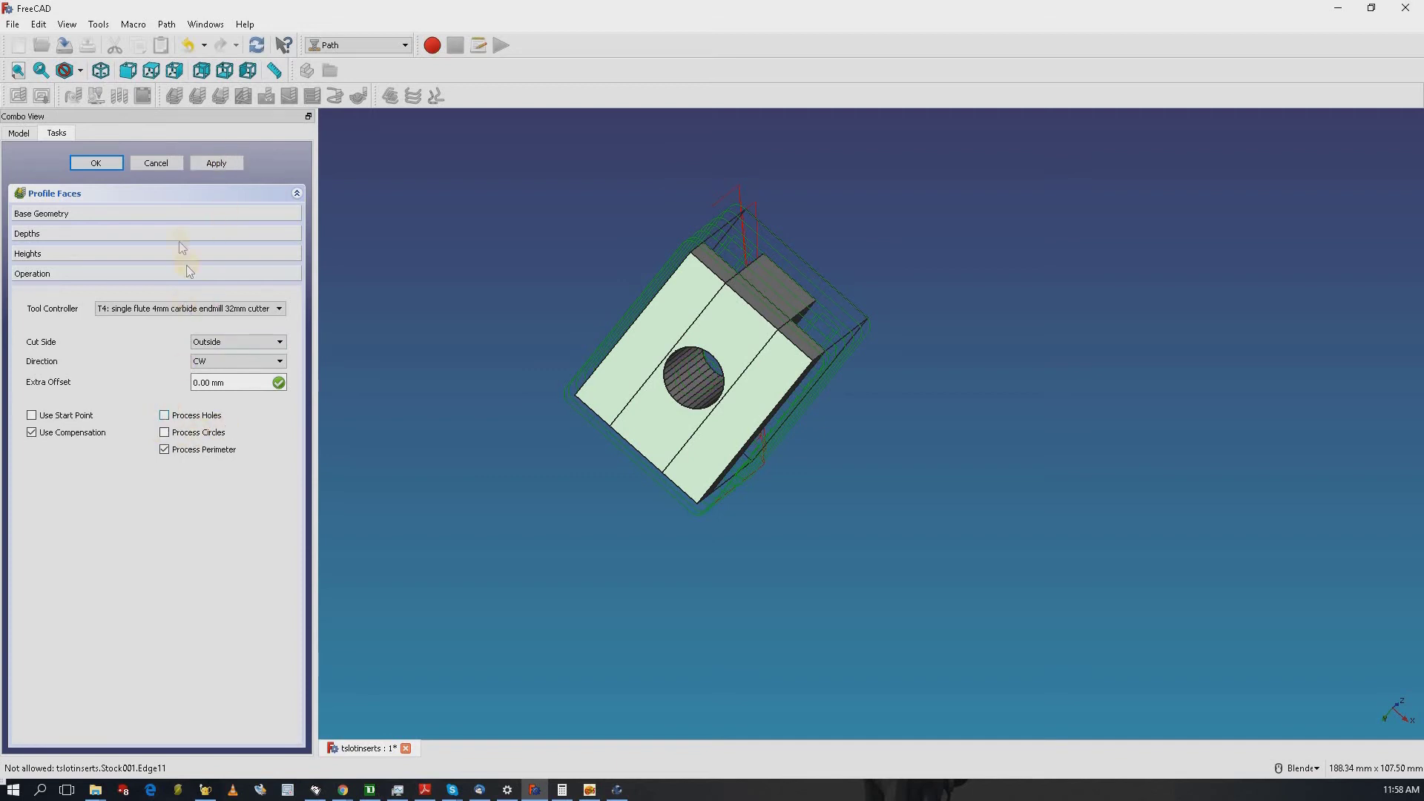
click(218, 163)
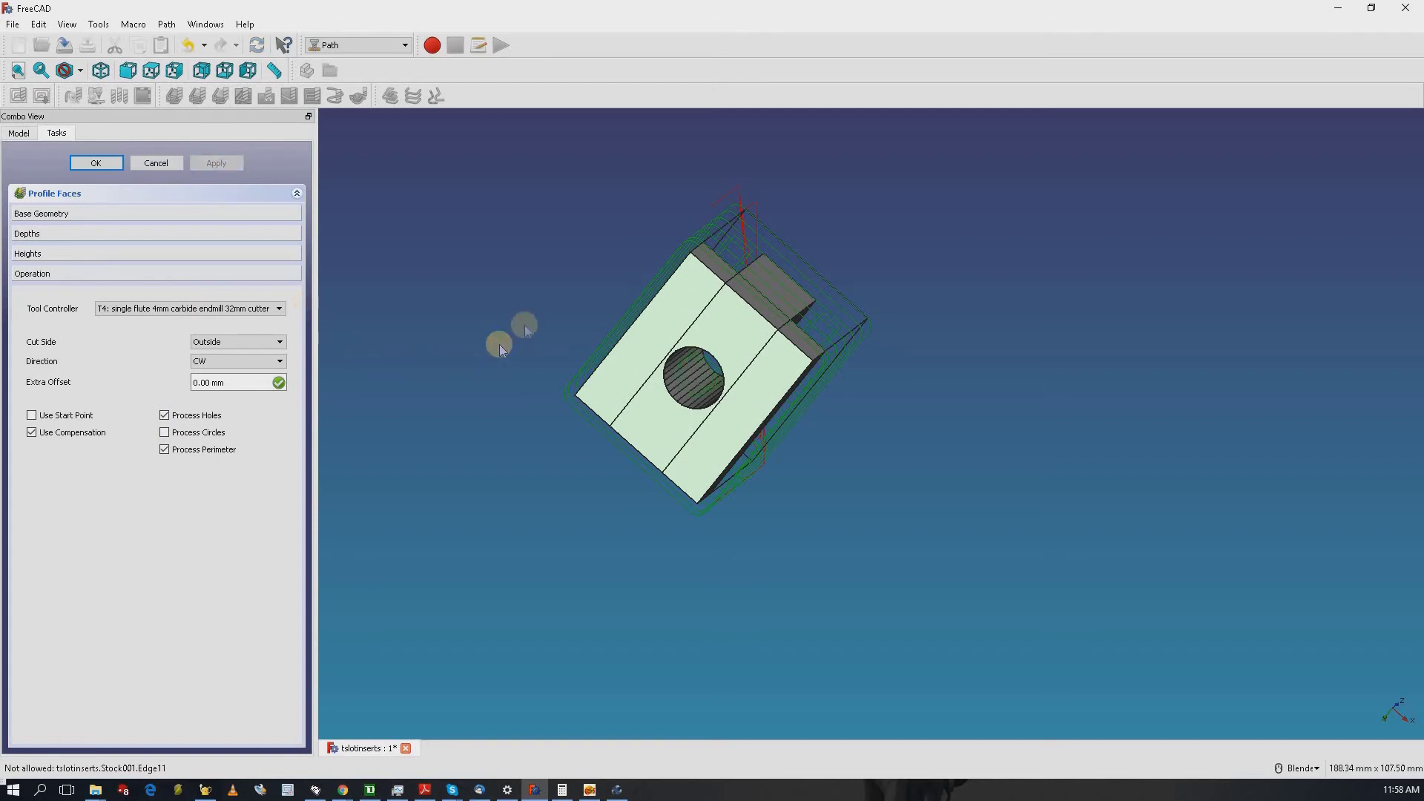
- Set the underside Profile Faces step down to 6 mm and apply the change
middle_drag(556, 318, 749, 415)
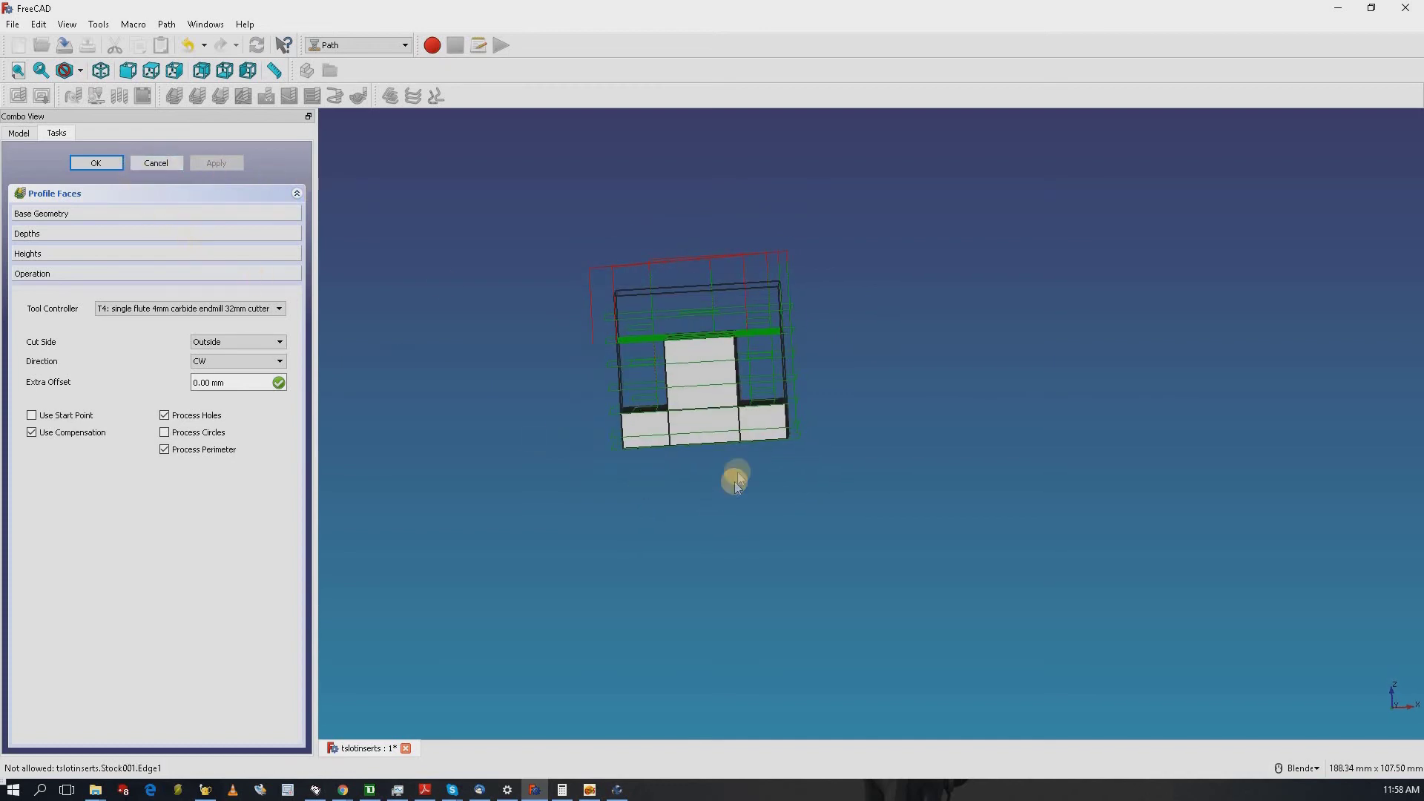
middle_drag(747, 472, 388, 270)
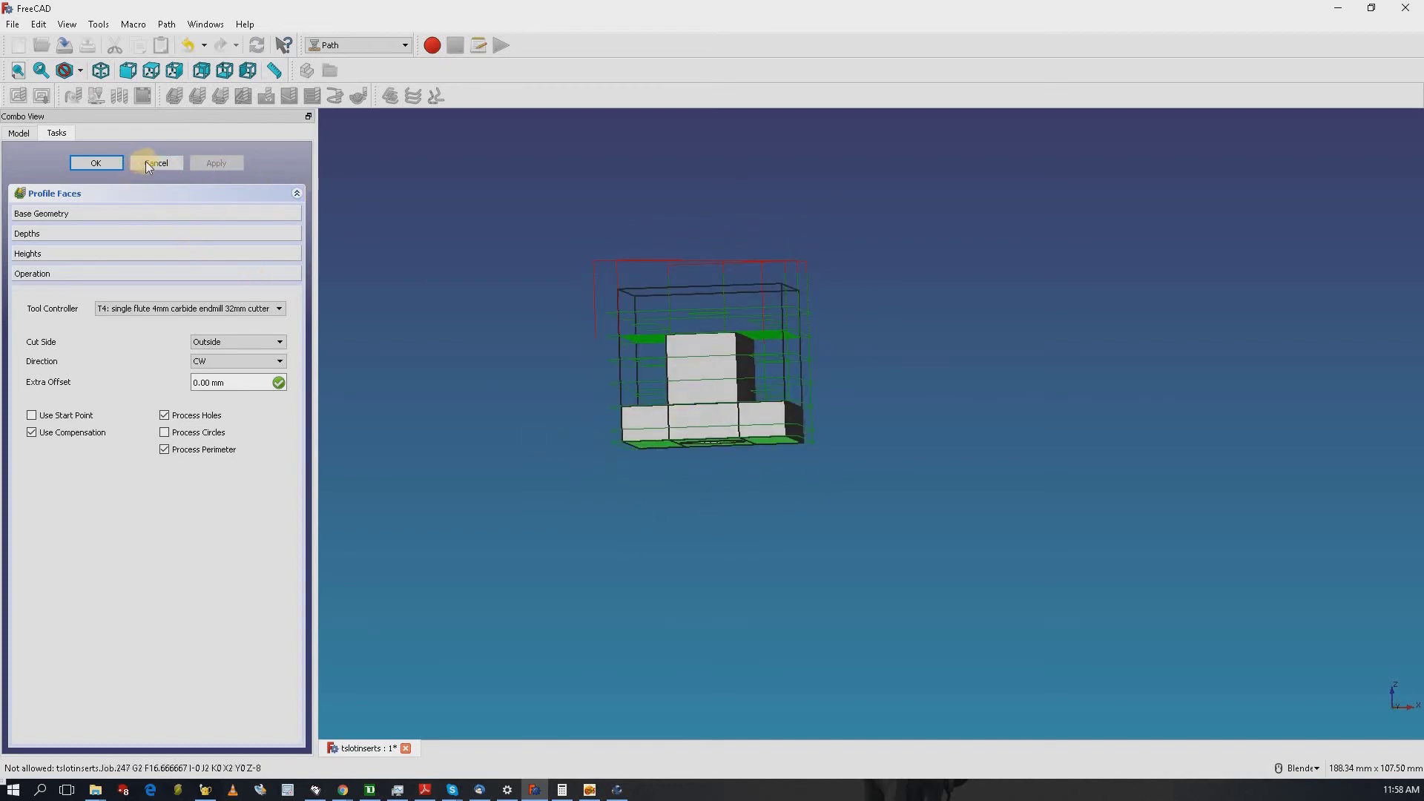
click(38, 233)
click(255, 302)
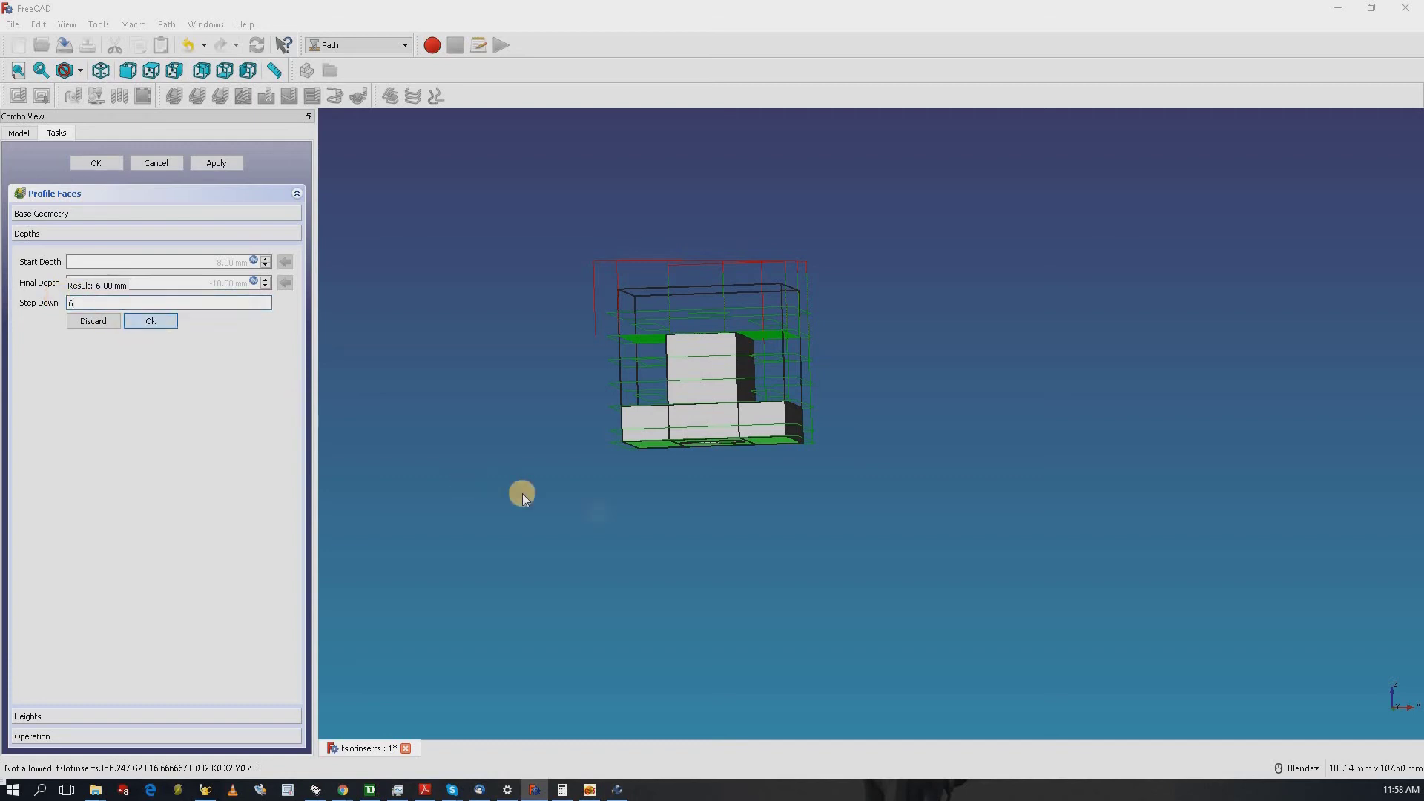
key(Return)
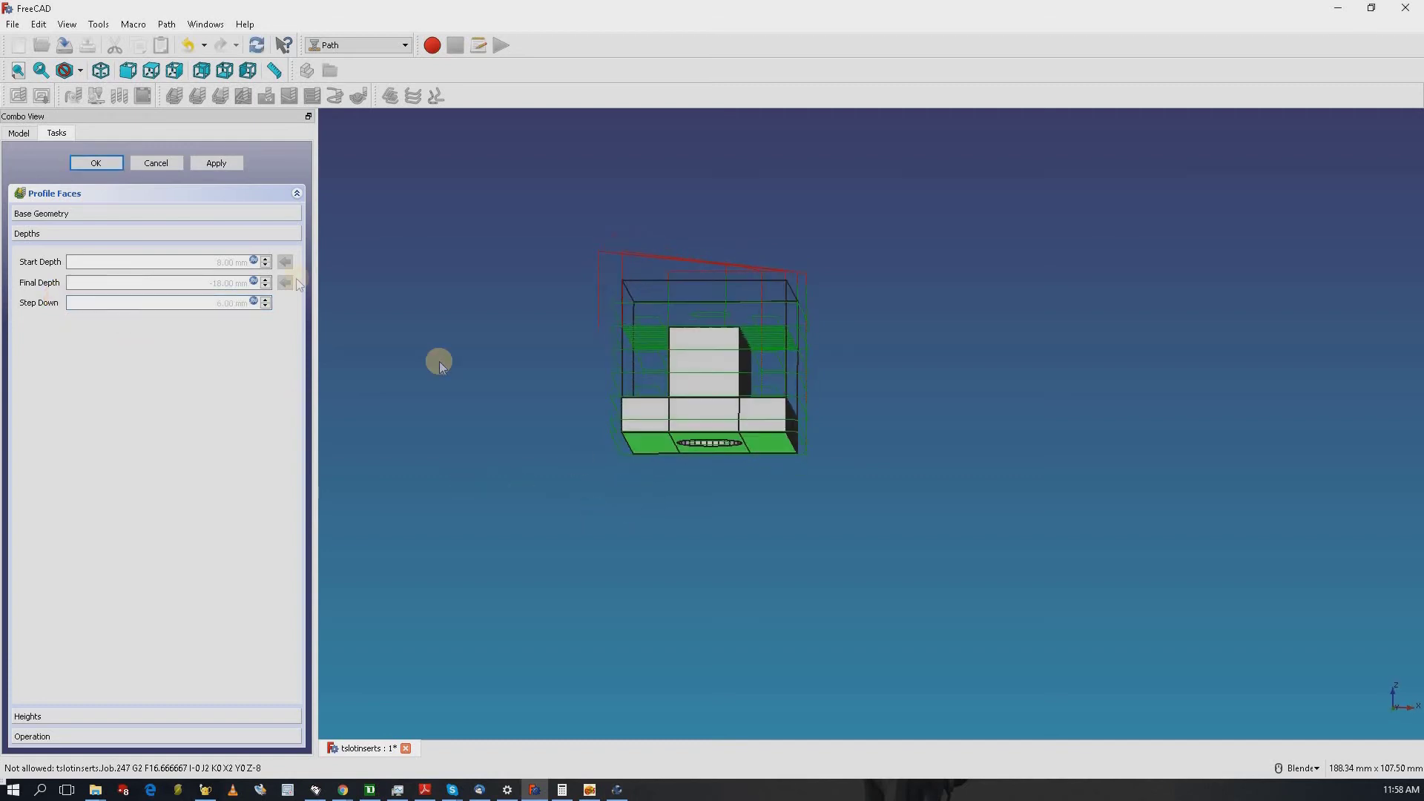
middle_drag(754, 525, 887, 445)
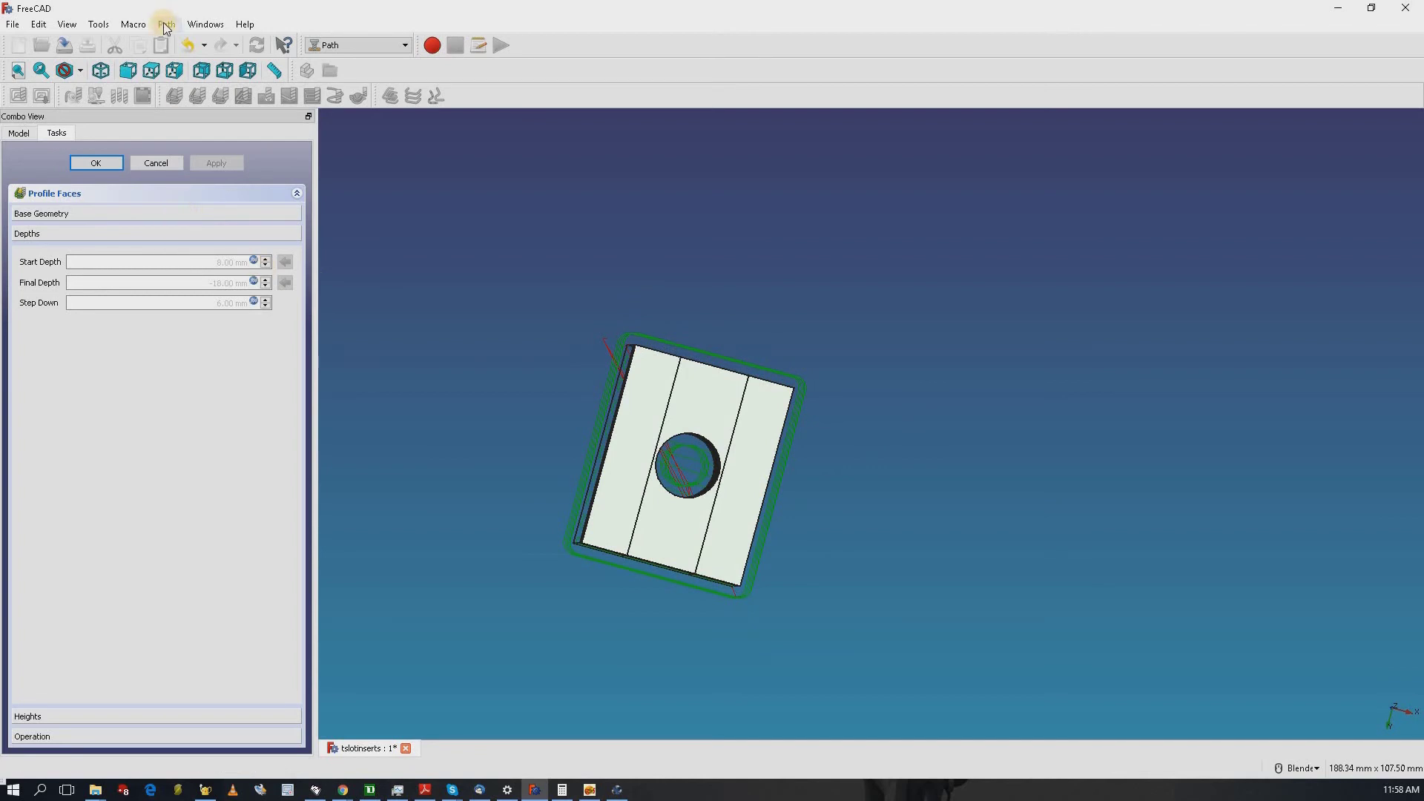
- Accept the underside Profile Faces operation and start a Tag Dress-up on it
click(223, 72)
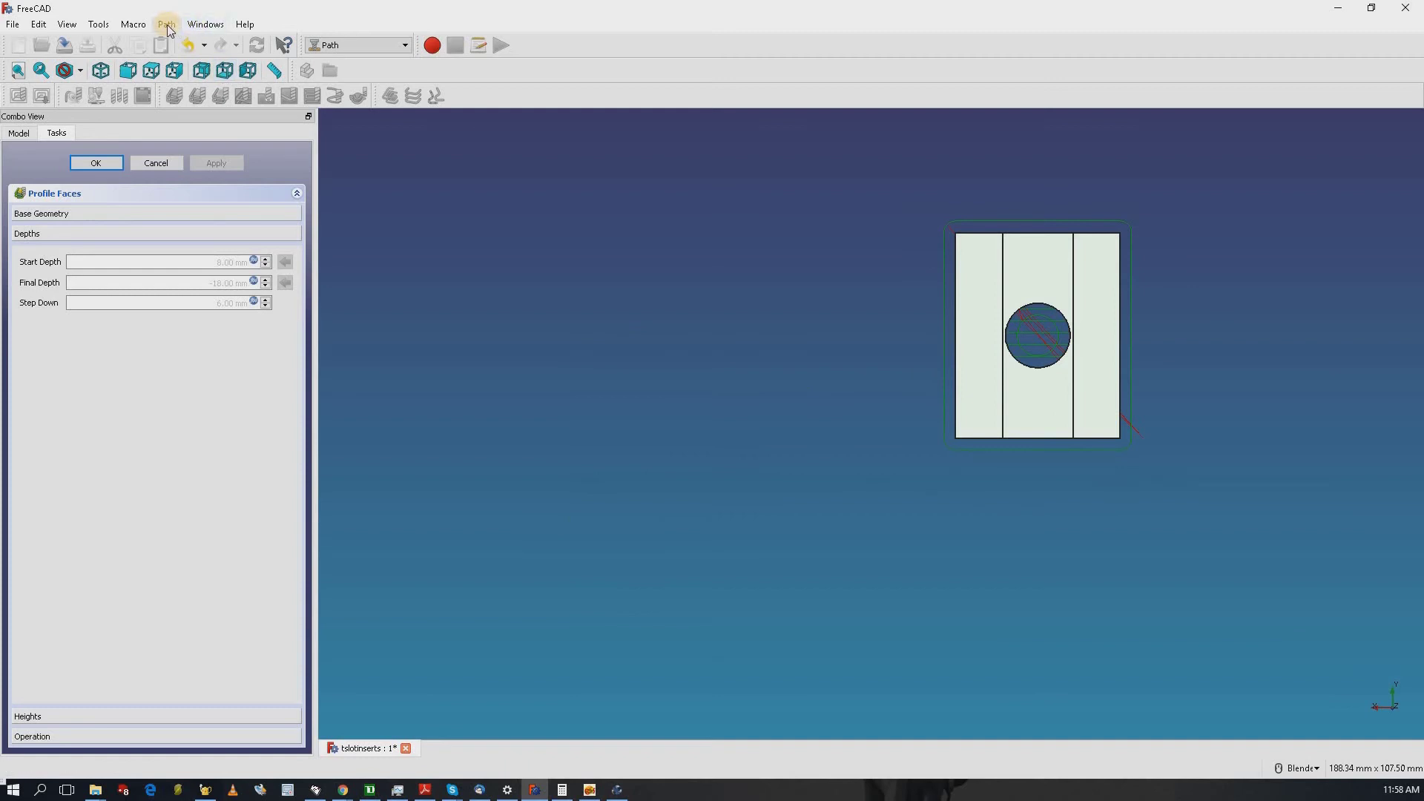
click(169, 28)
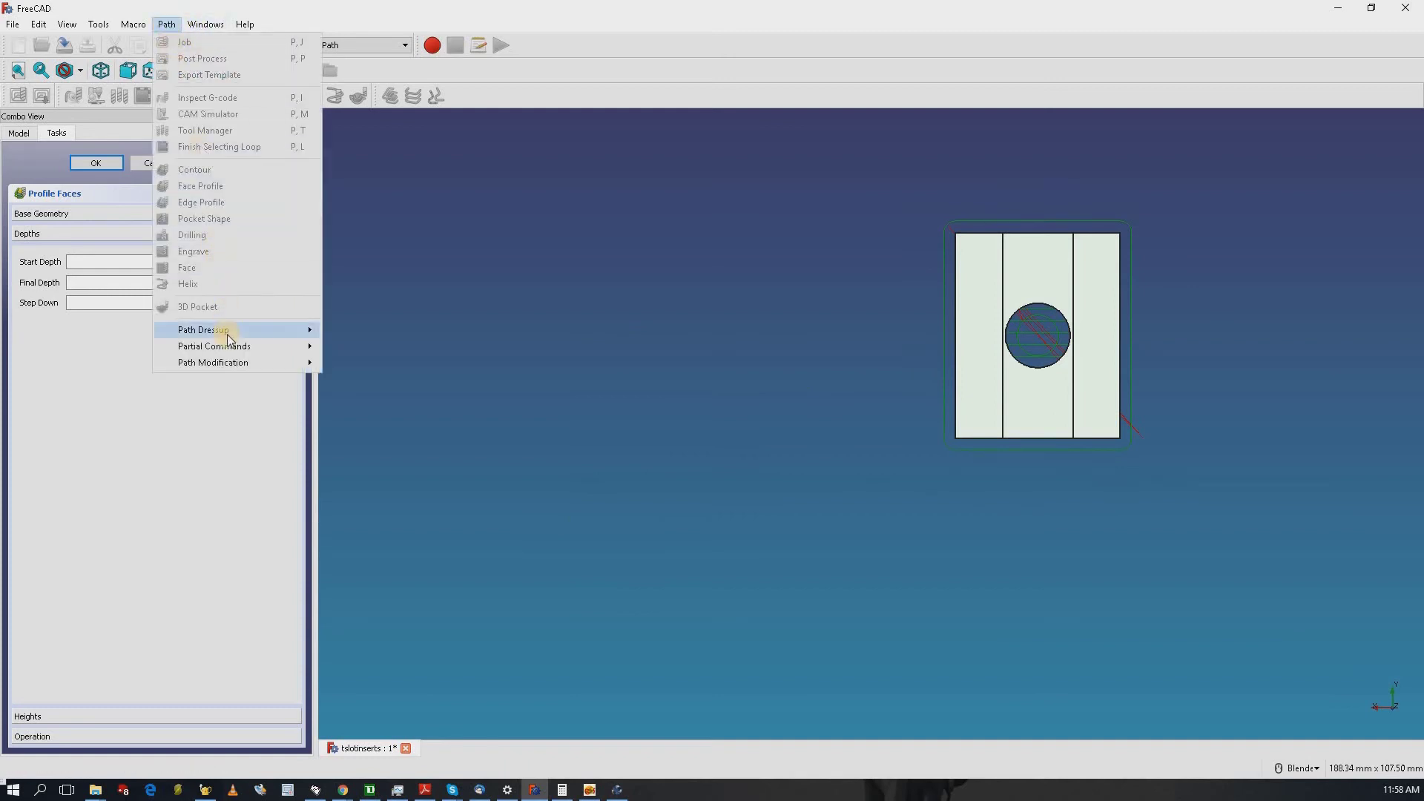
mouse_move(228, 334)
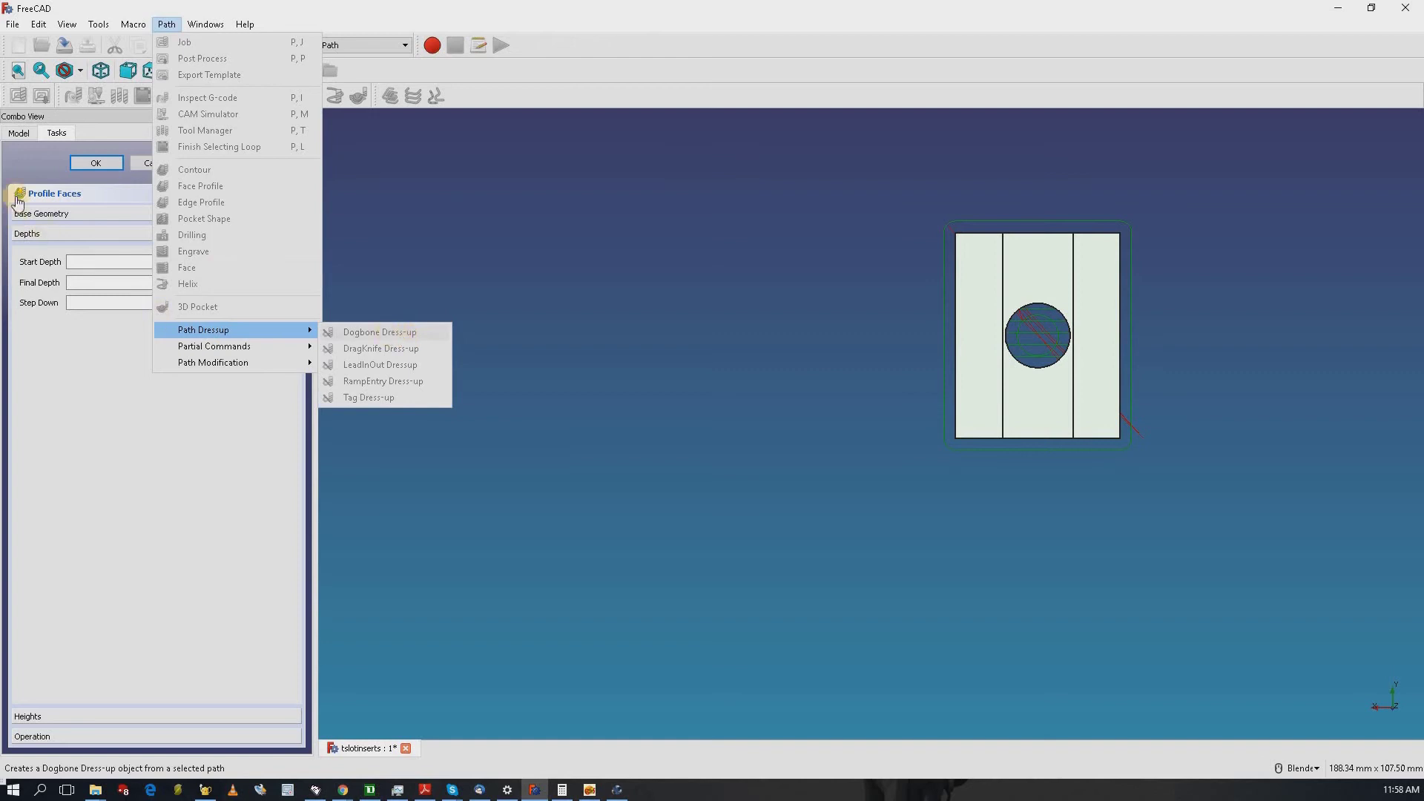
click(96, 164)
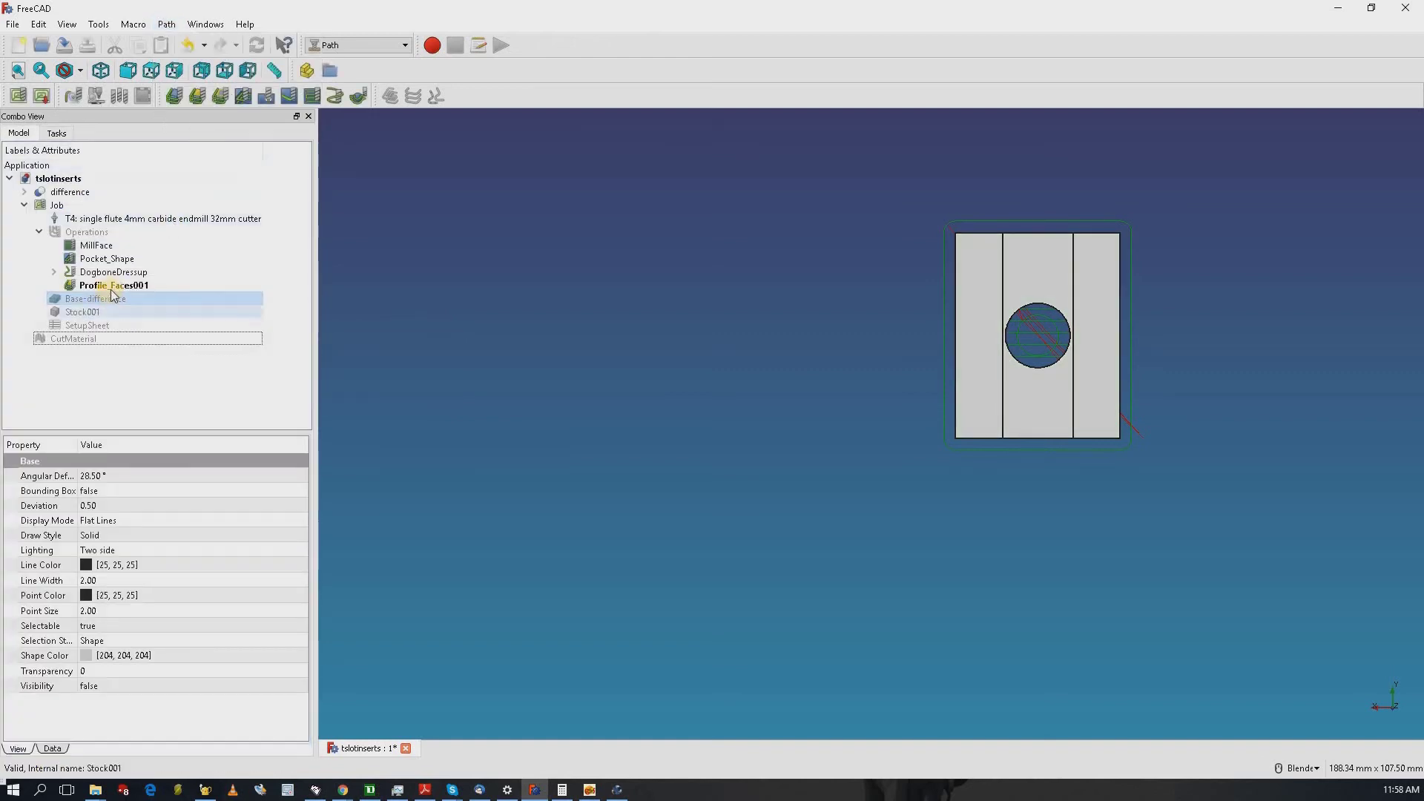
click(167, 24)
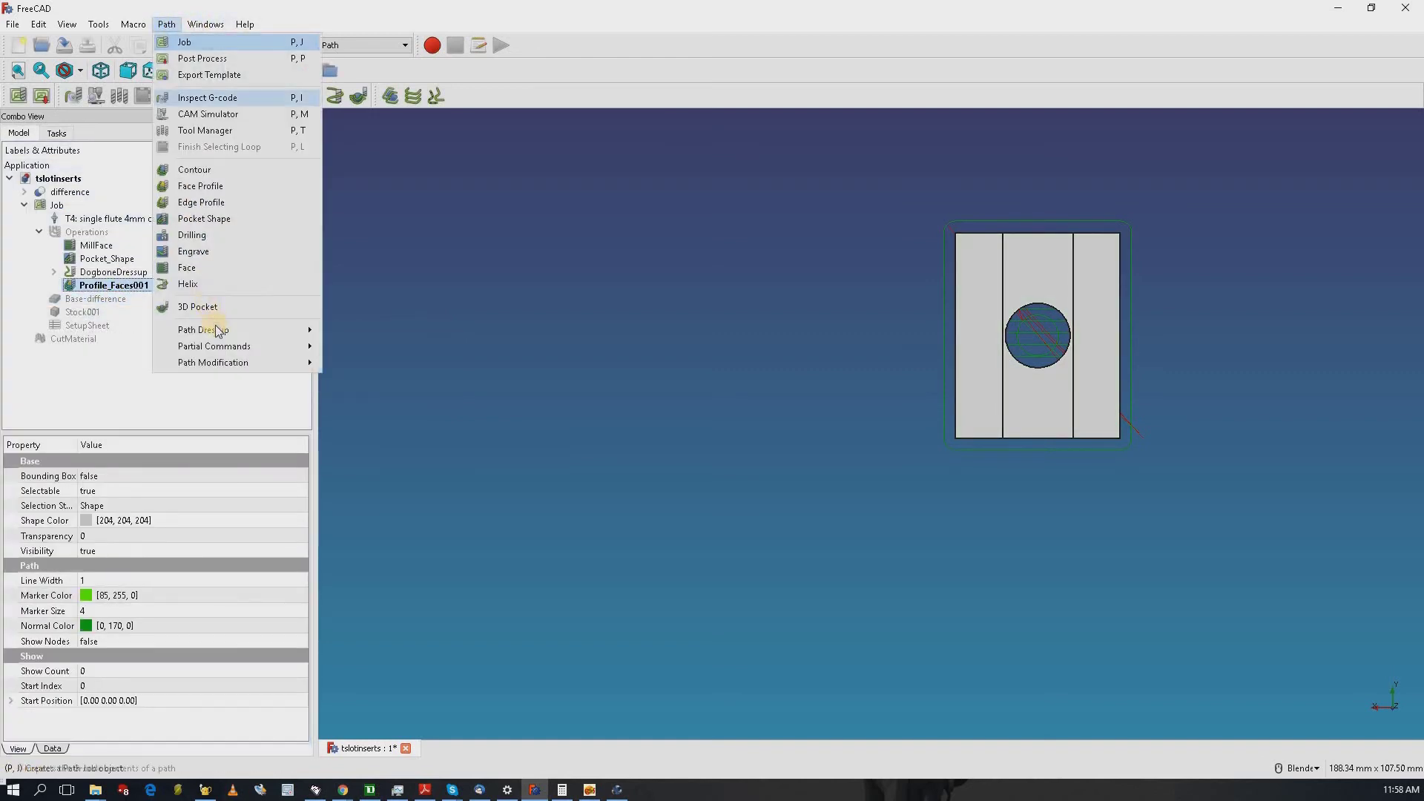
mouse_move(290, 330)
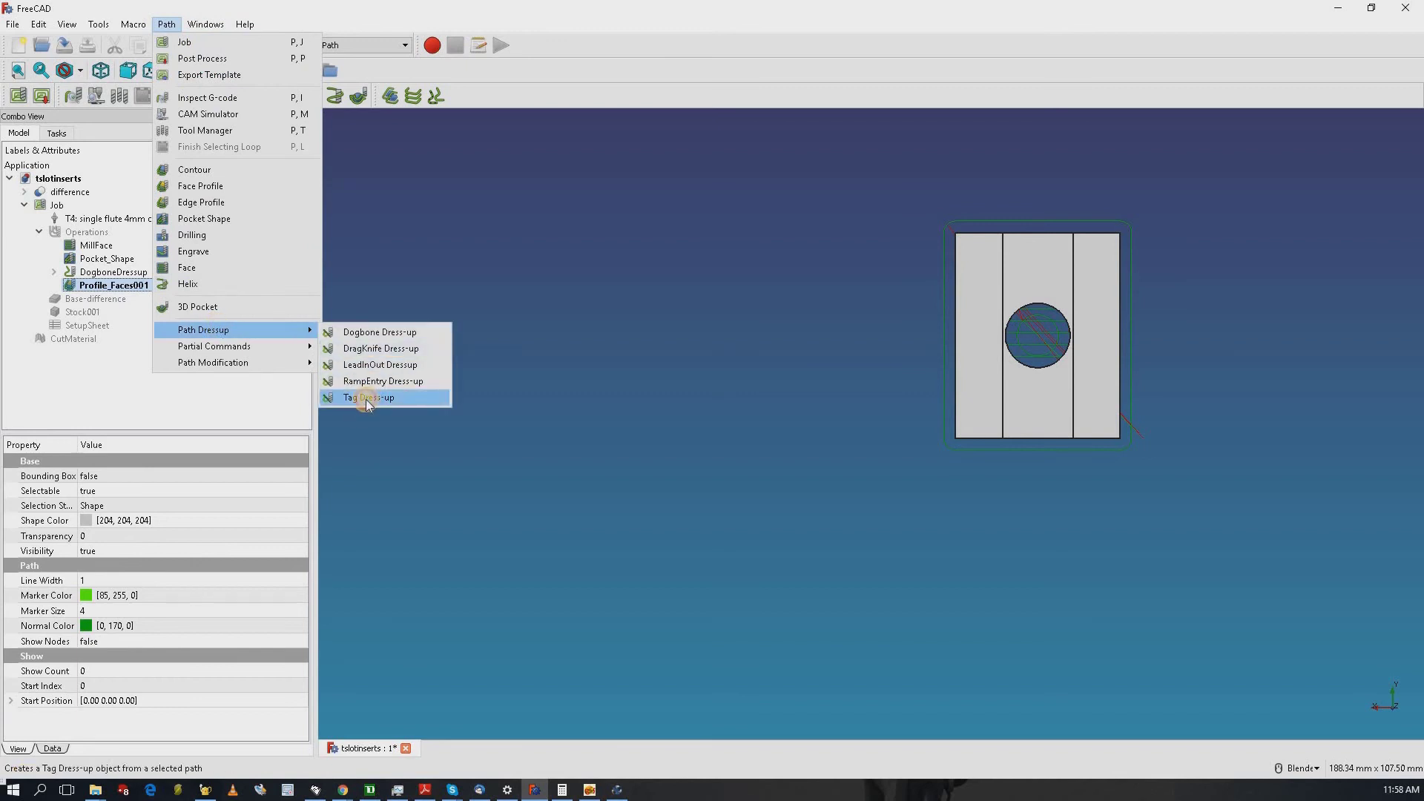
click(367, 399)
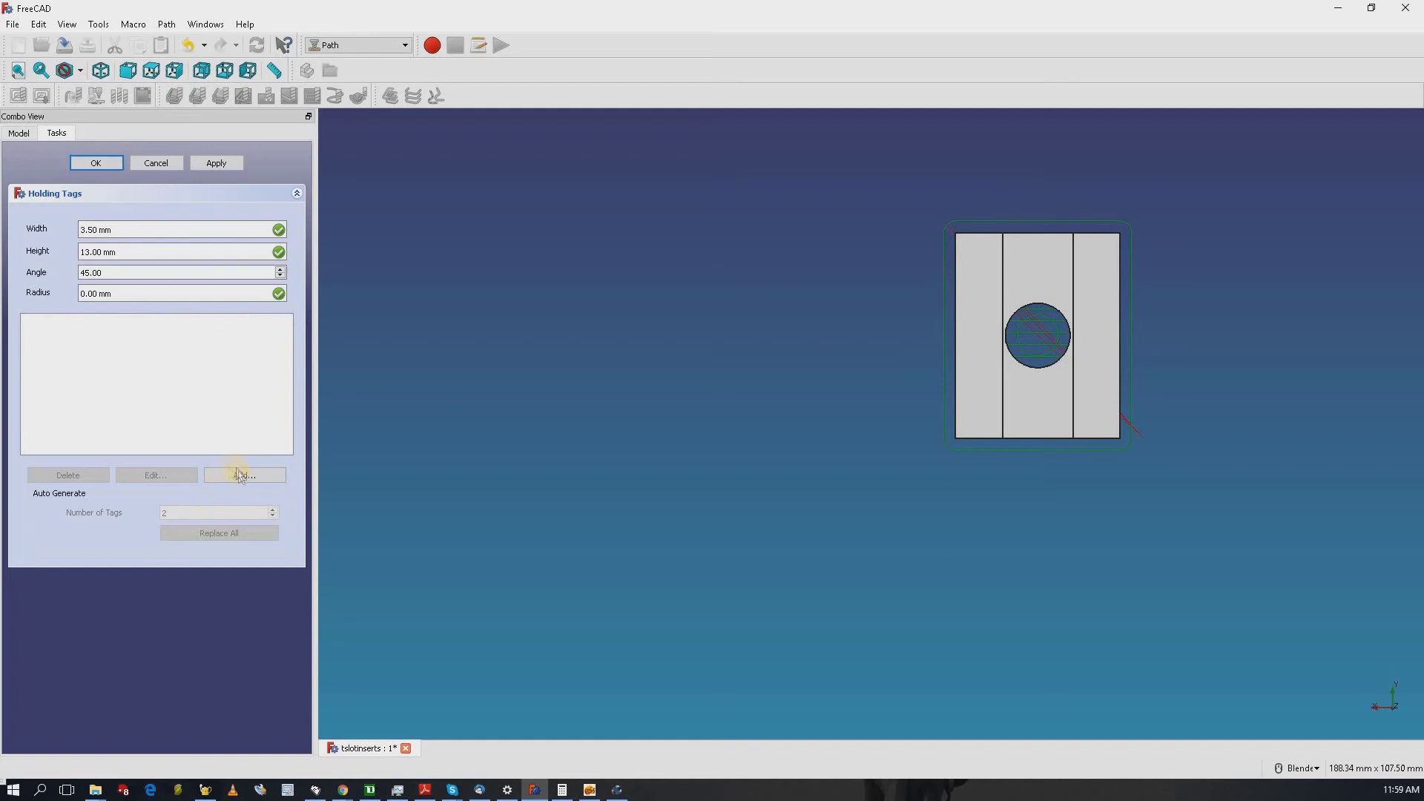
- Add six holding tags on the outer profile path, two along each long side and one on each short side
click(239, 476)
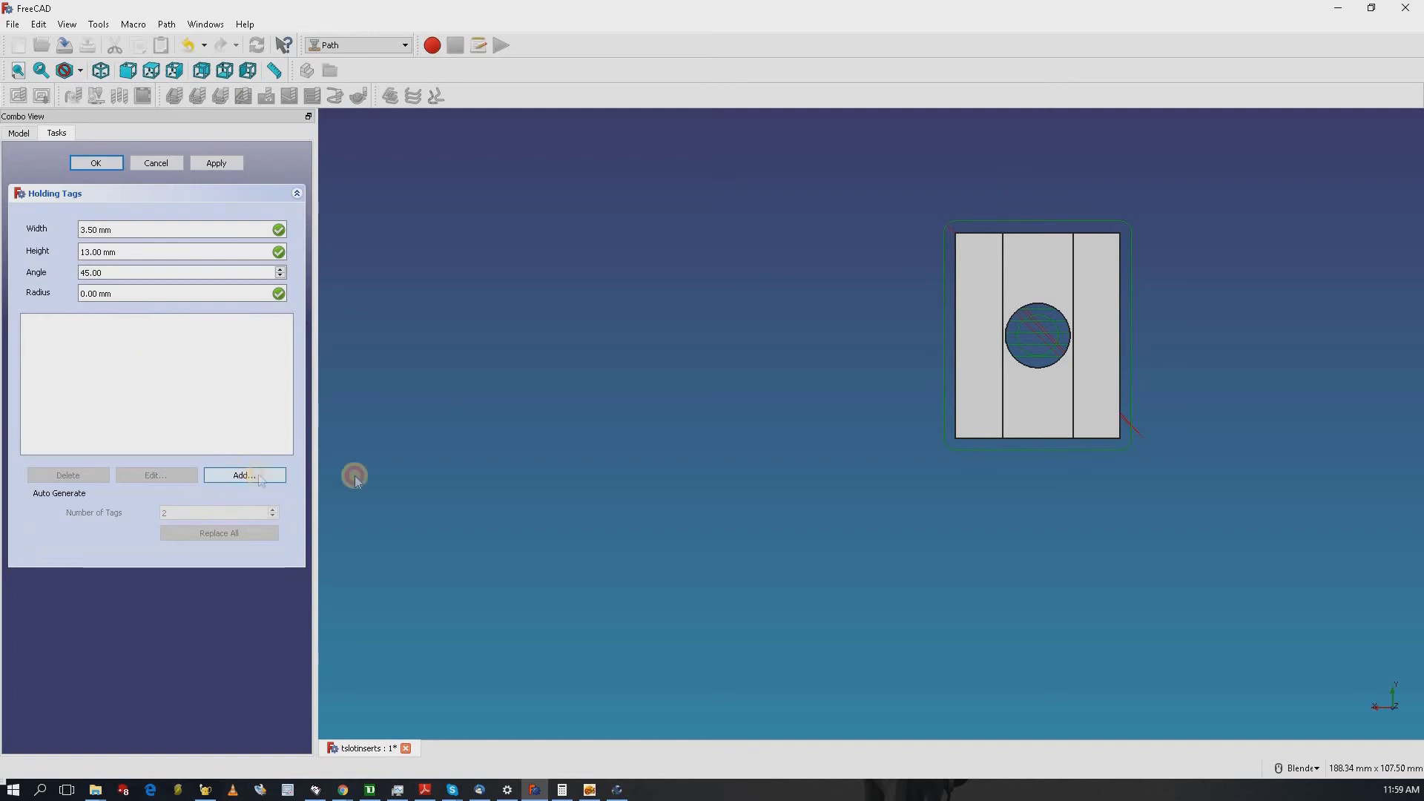
click(945, 286)
click(943, 401)
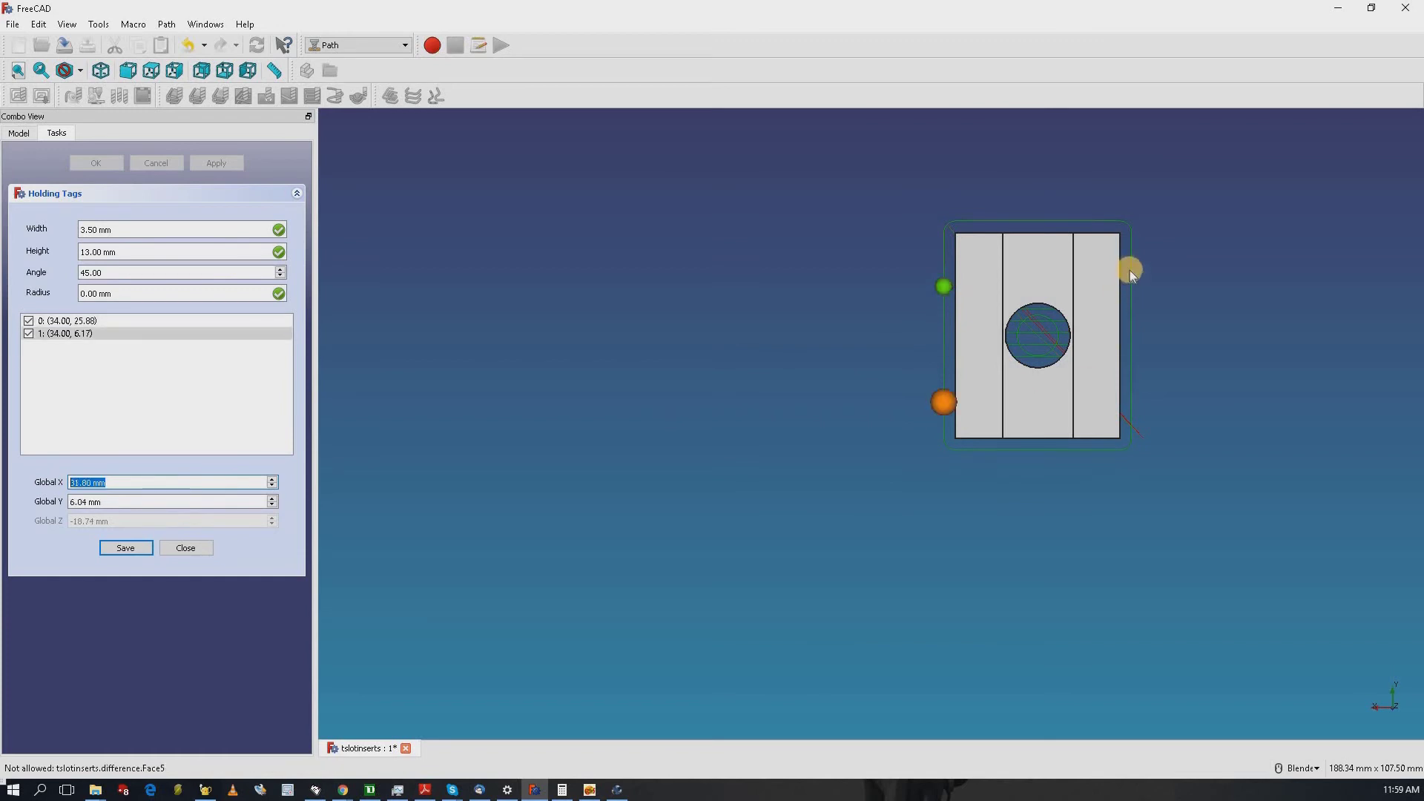
click(1129, 270)
click(1132, 399)
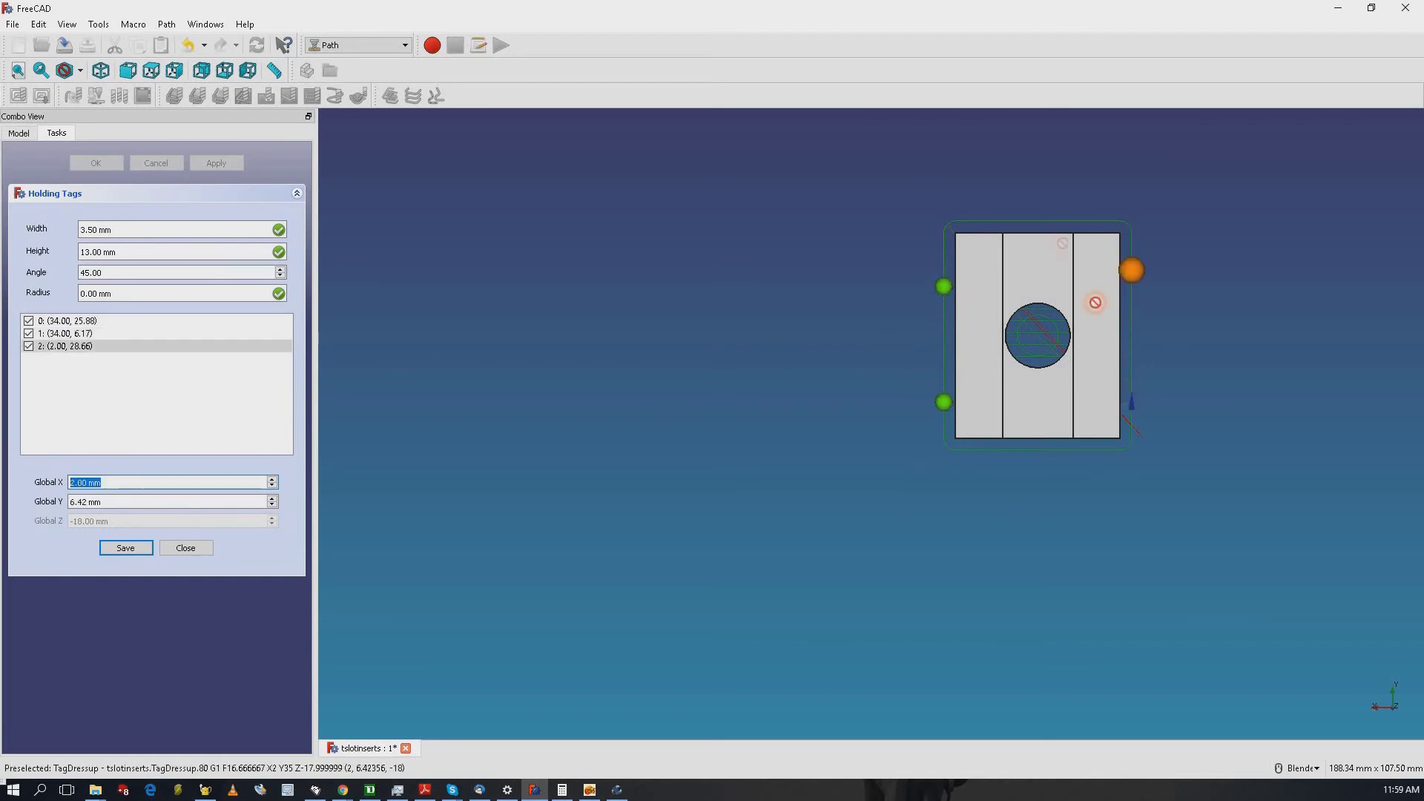
click(1040, 223)
click(1049, 452)
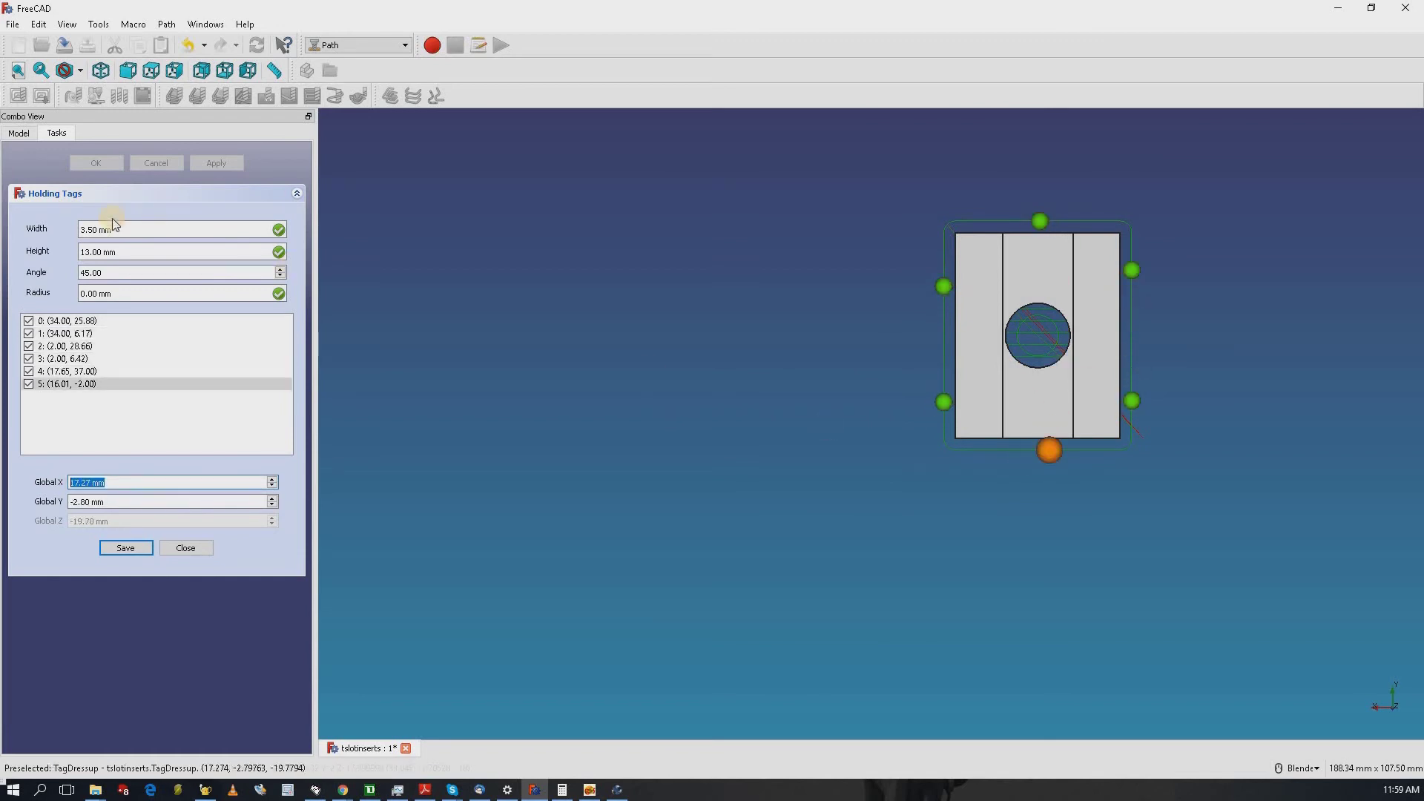
- Set the holding tags to 4 mm width and 4 mm height, save a seventh tag at X 33.04, Y -1.71, and accept the dress-up
click(97, 230)
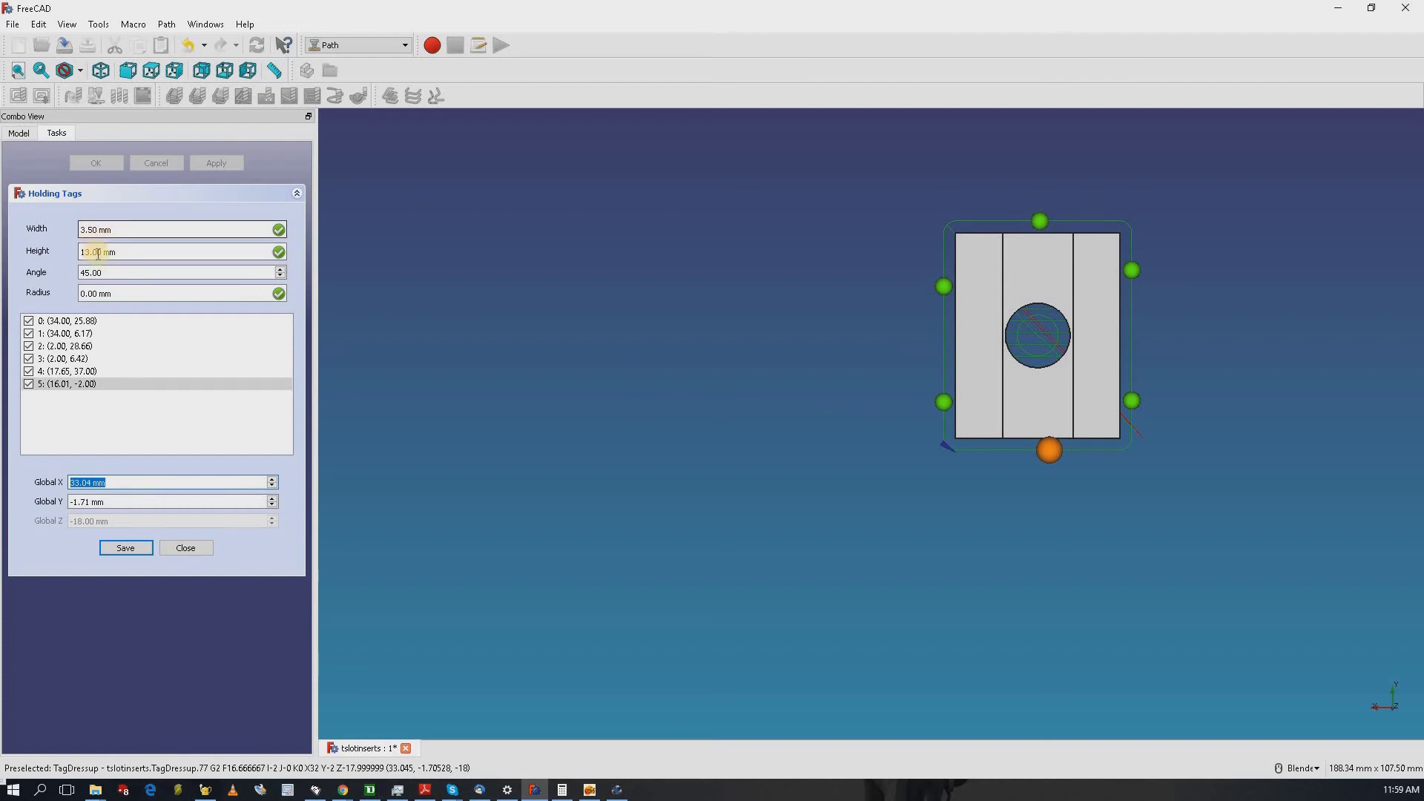
click(98, 253)
click(47, 255)
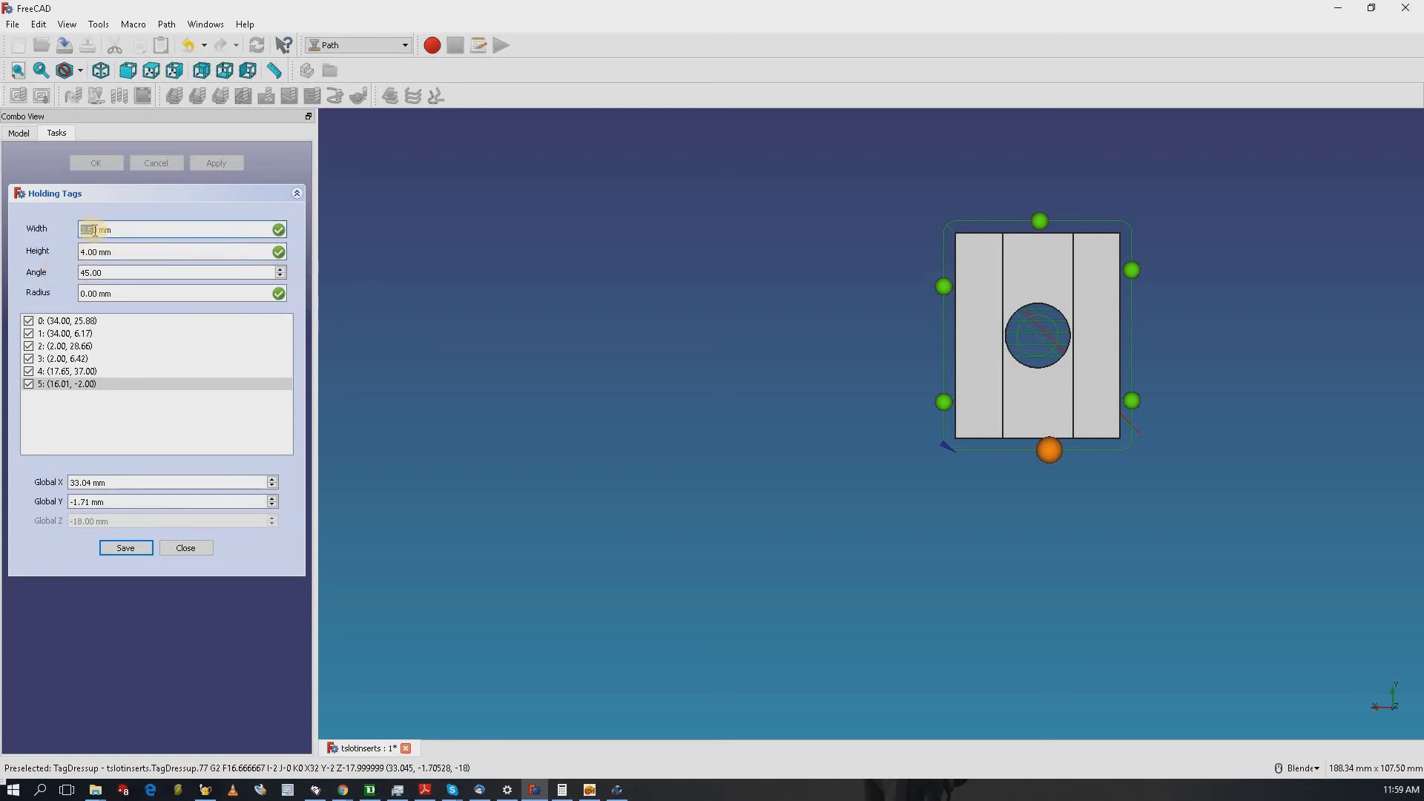
click(99, 230)
click(130, 553)
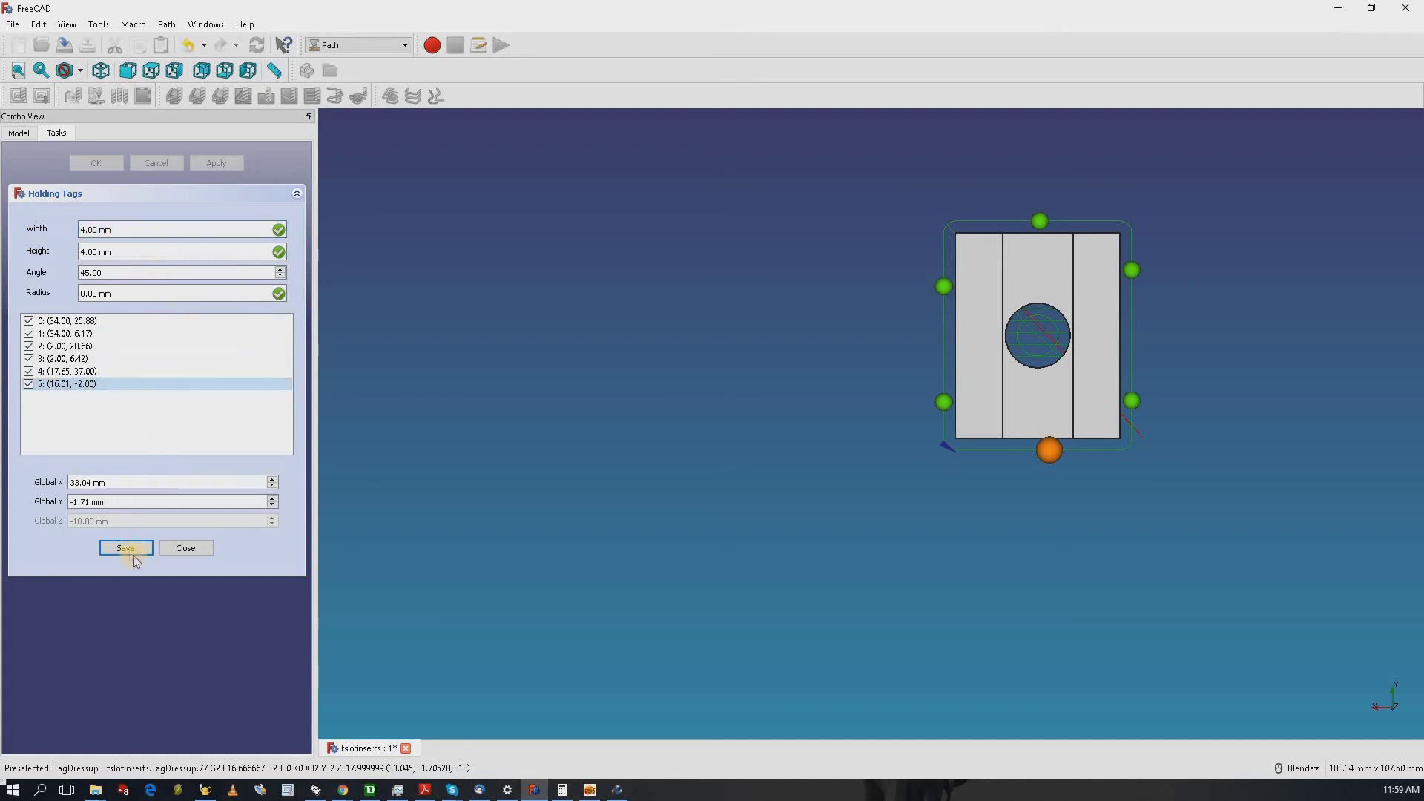
click(426, 441)
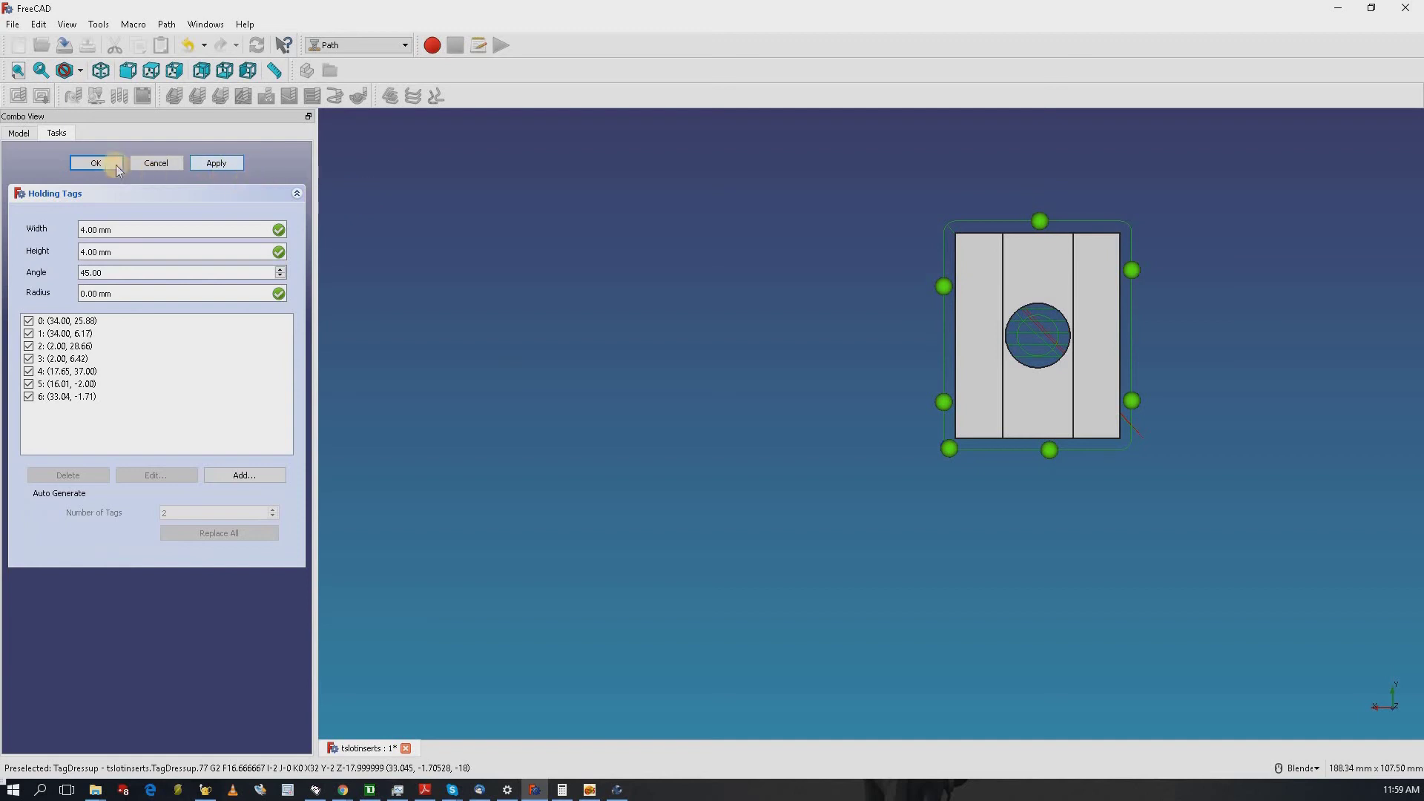
key(Return)
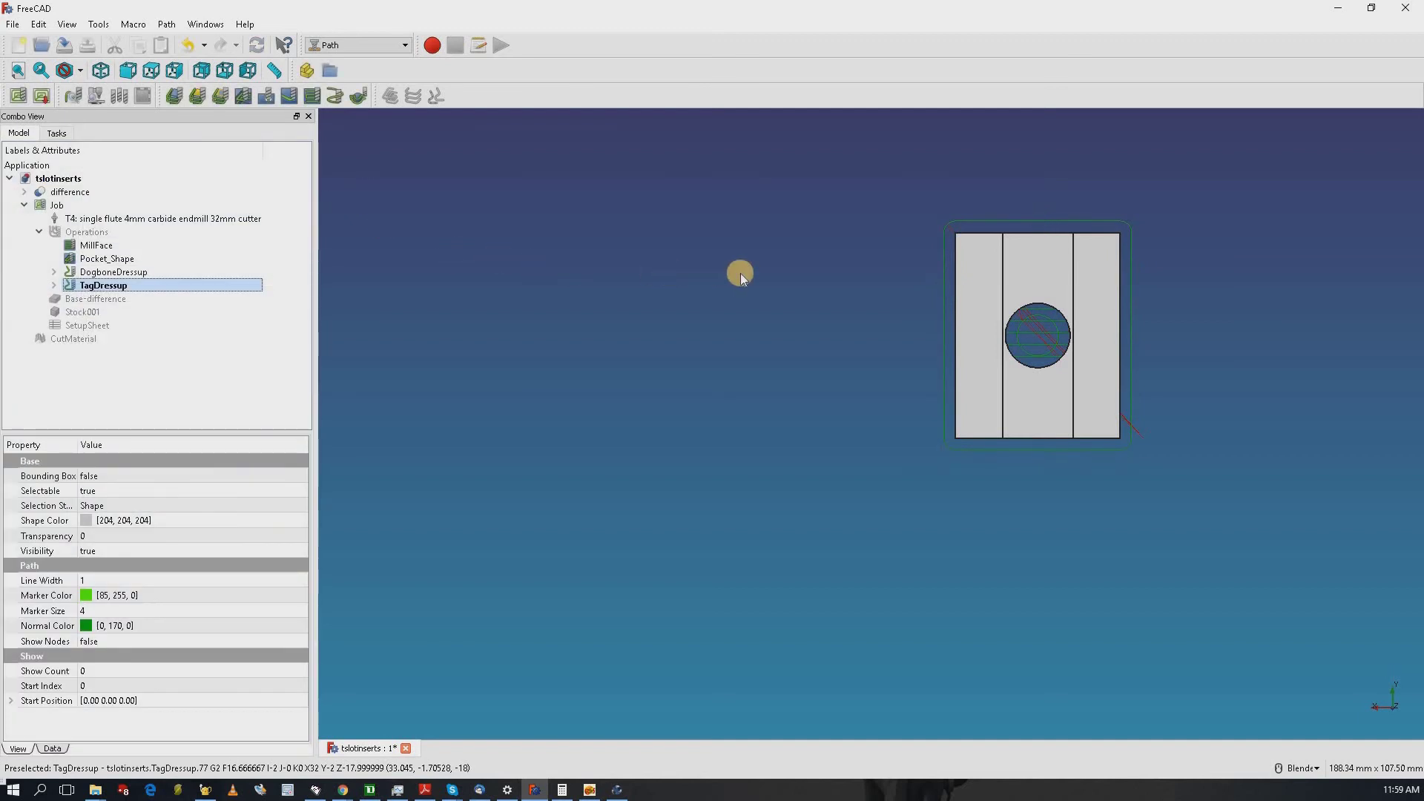
- Run the CAM simulation of the whole job with the MillFace, Pocket_Shape, DogboneDressup and TagDressup operations, viewed isometrically
middle_drag(763, 333, 1050, 377)
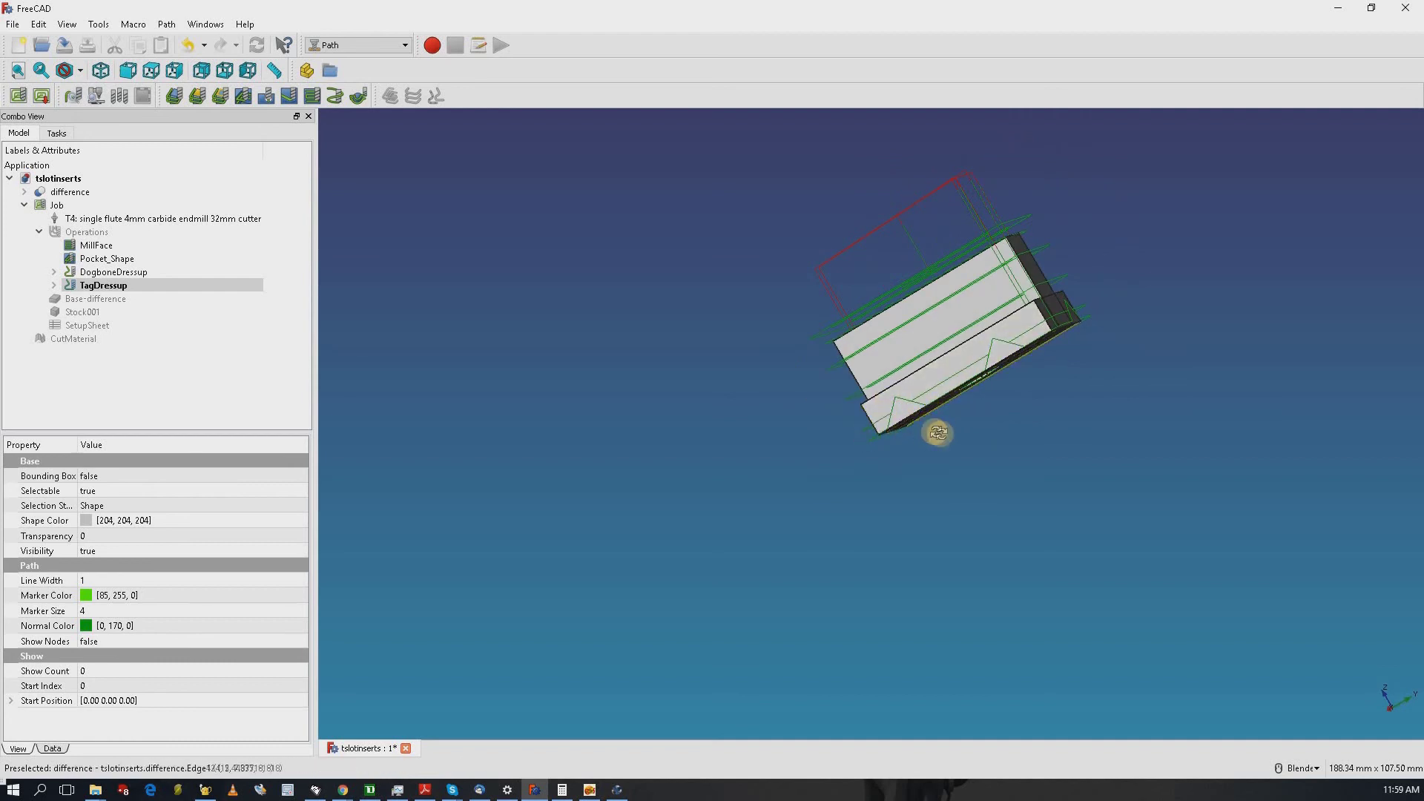
middle_drag(938, 430, 1058, 470)
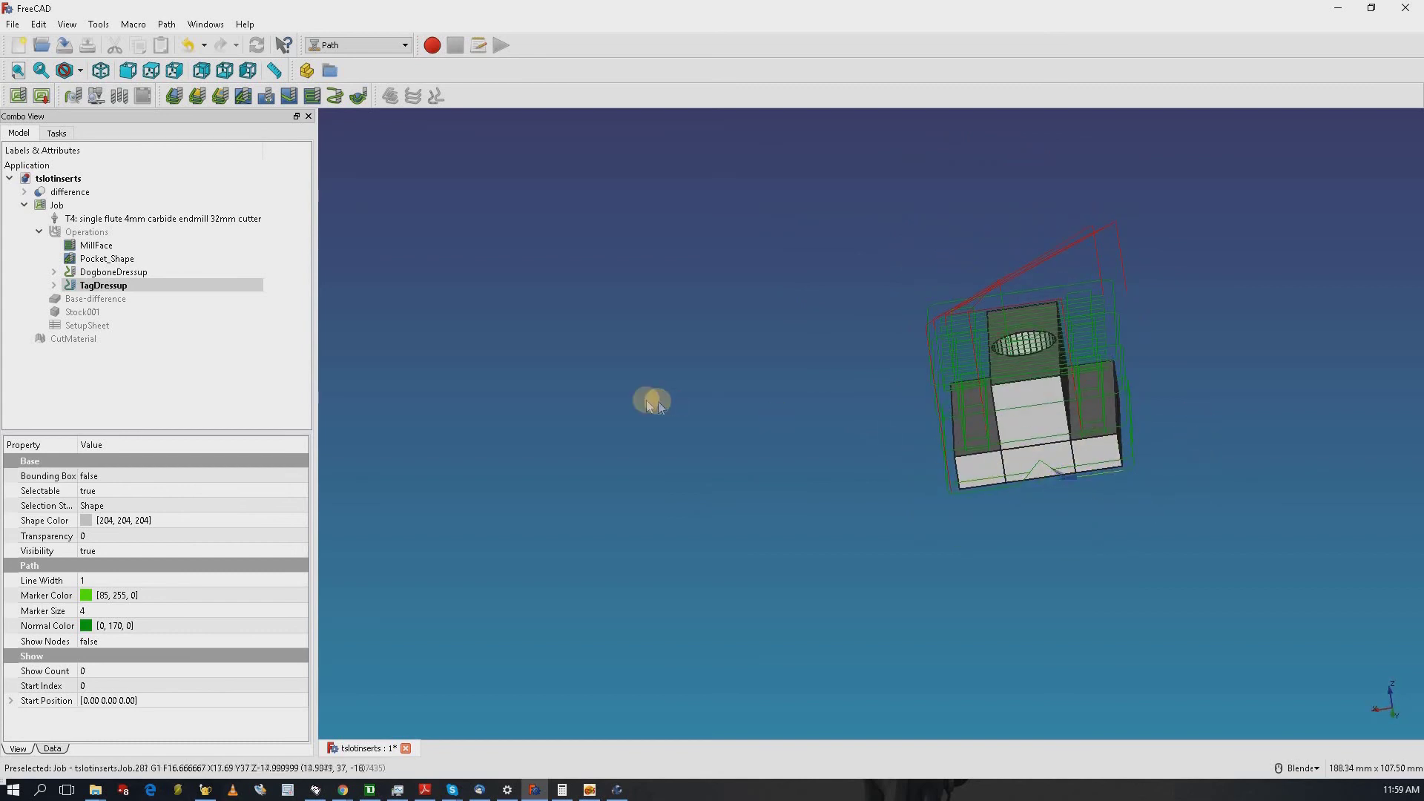
click(165, 26)
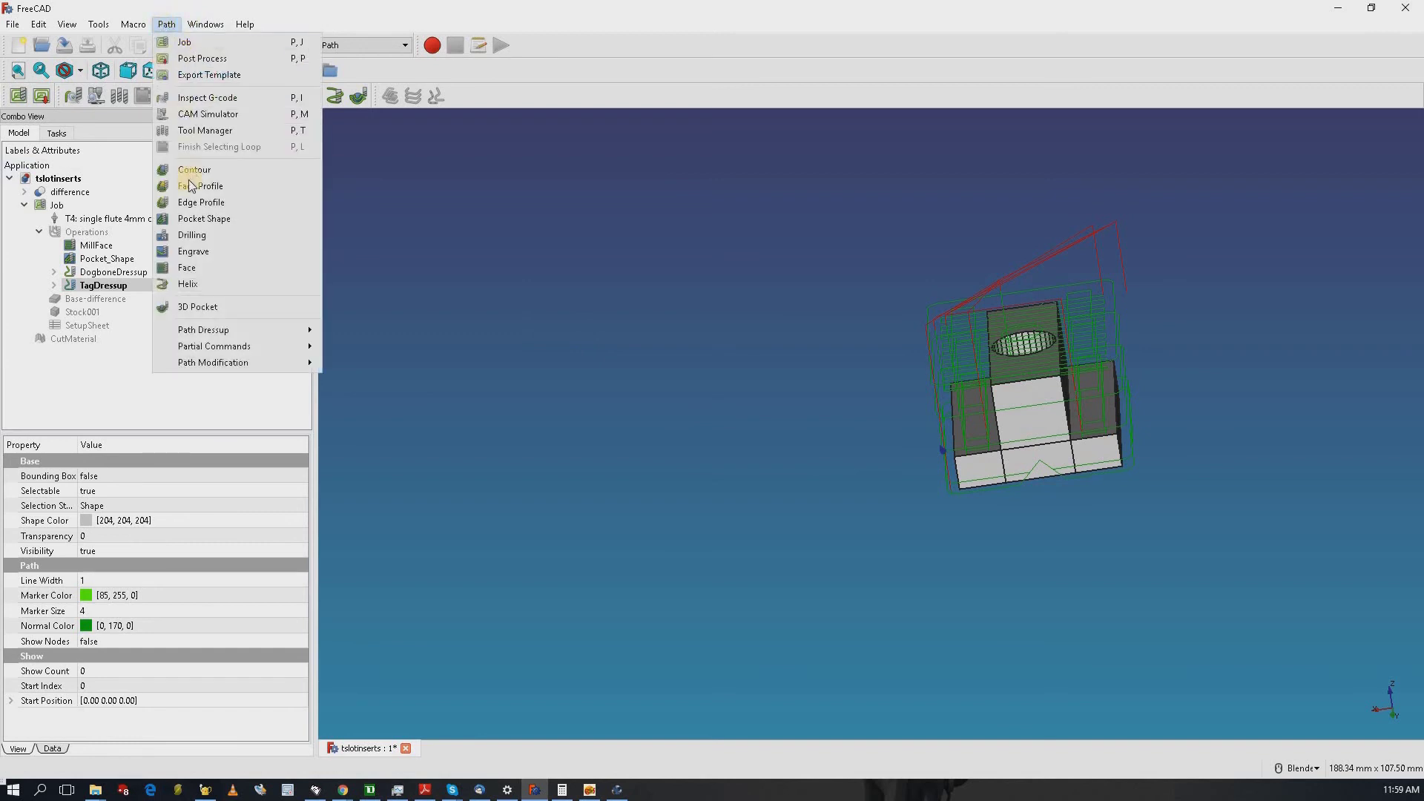
click(209, 115)
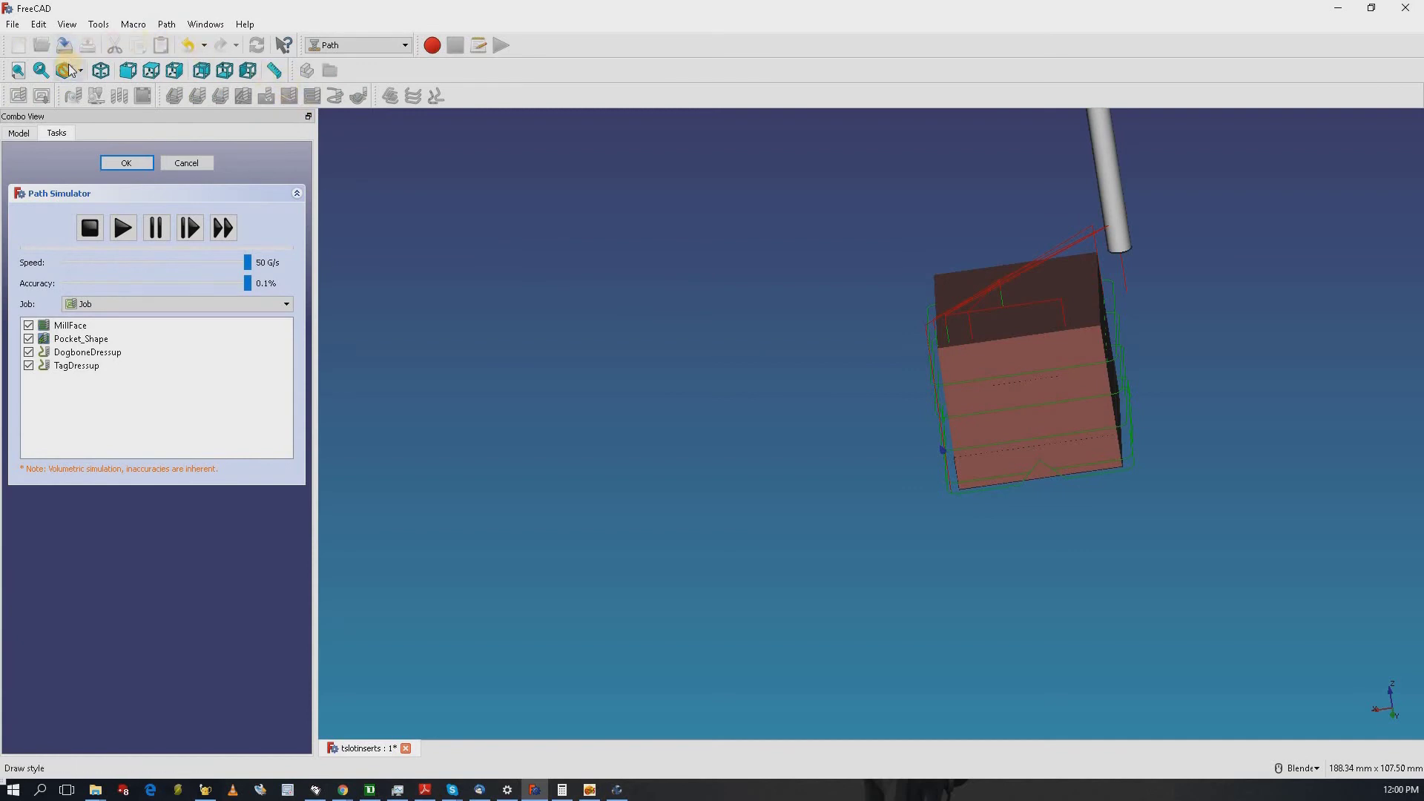
click(123, 229)
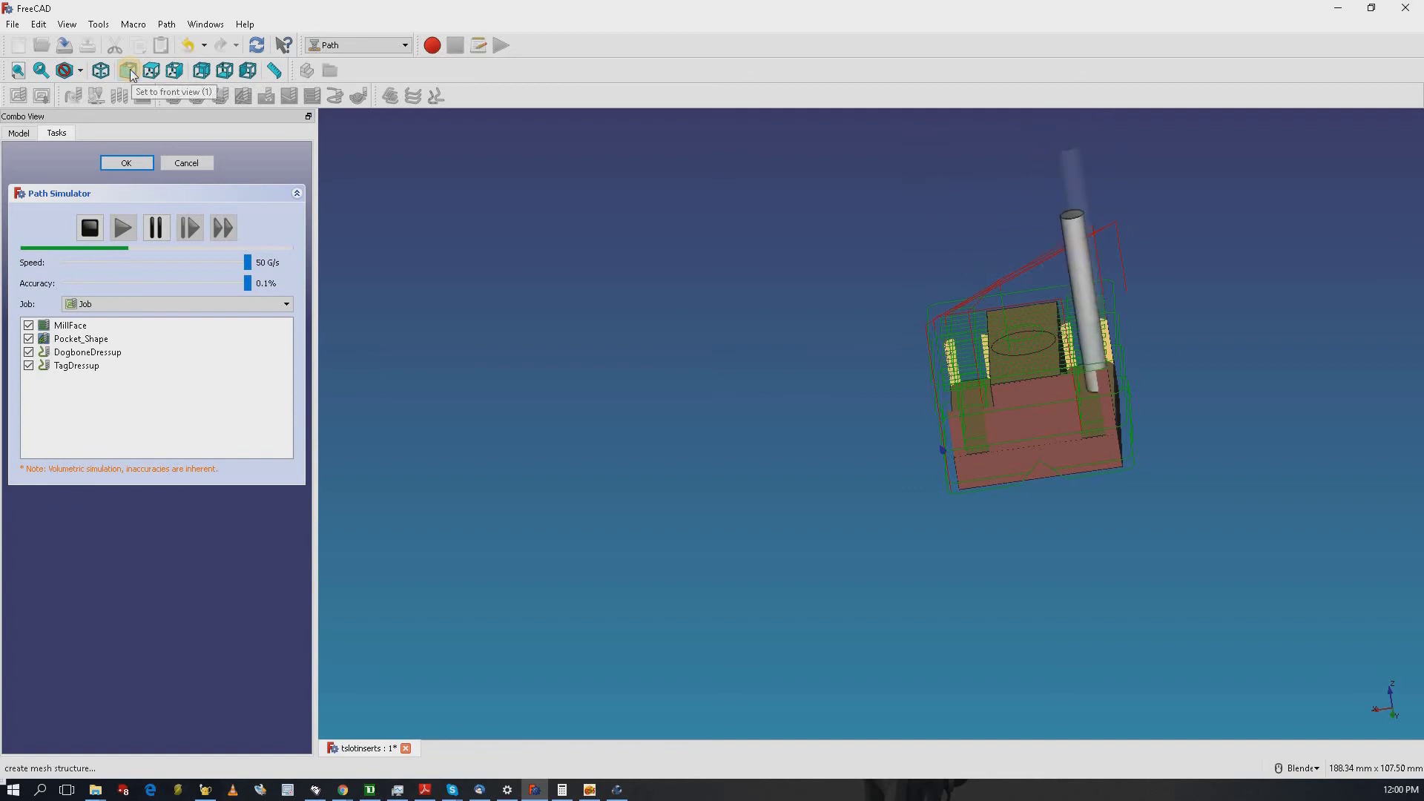
click(103, 73)
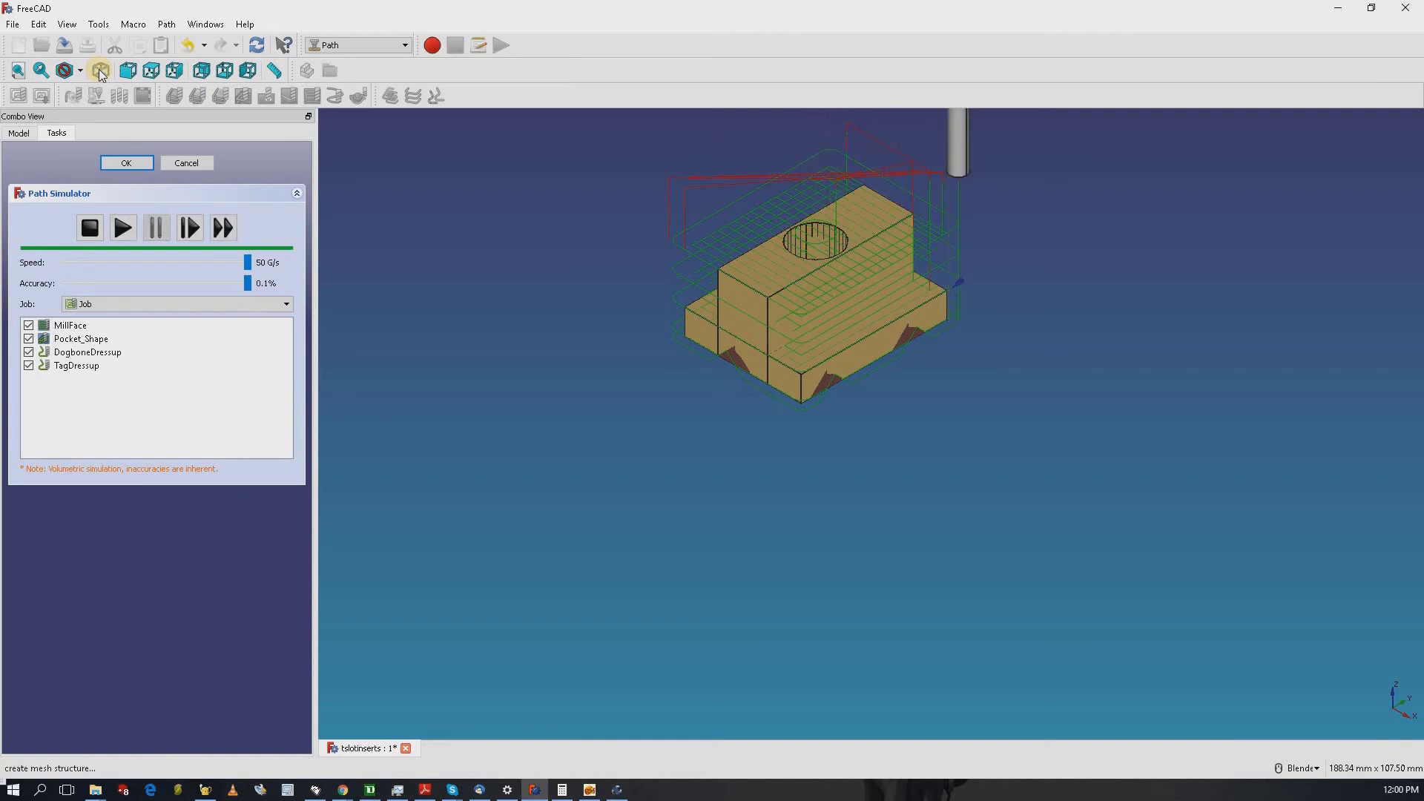
- Examine the simulated part and the tags around its base from several sides, and keep the simulation result
middle_drag(821, 443, 732, 512)
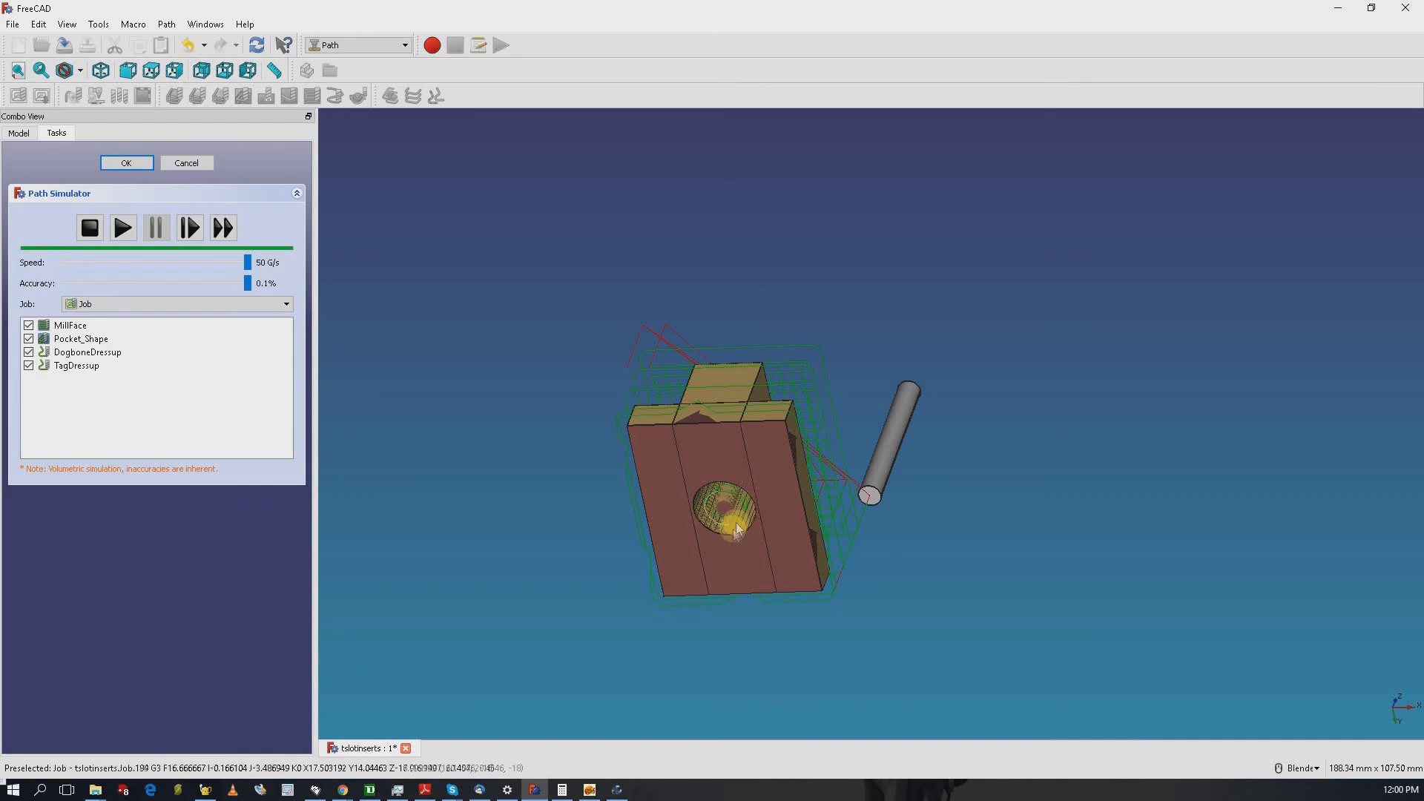
middle_drag(661, 288, 731, 512)
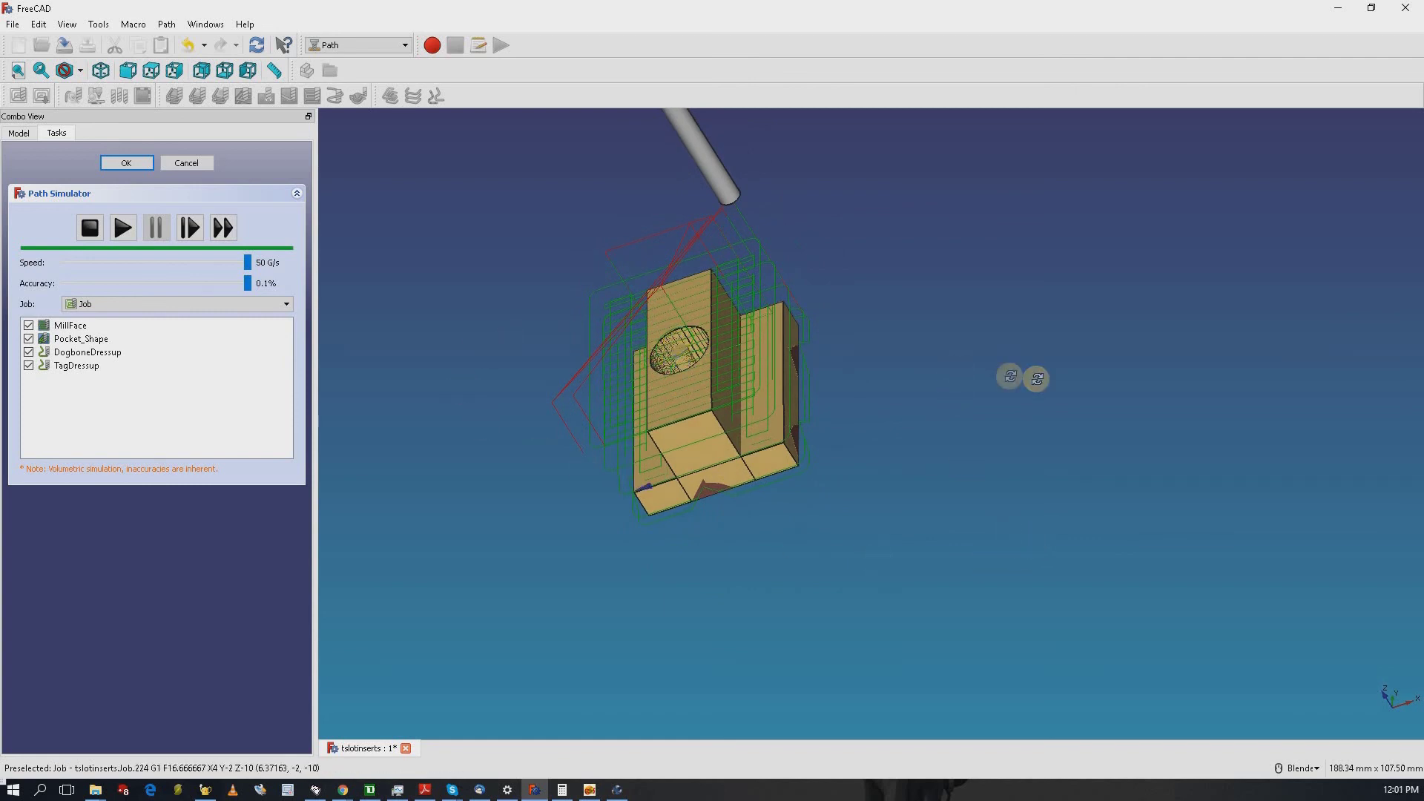
middle_drag(1036, 378, 1035, 349)
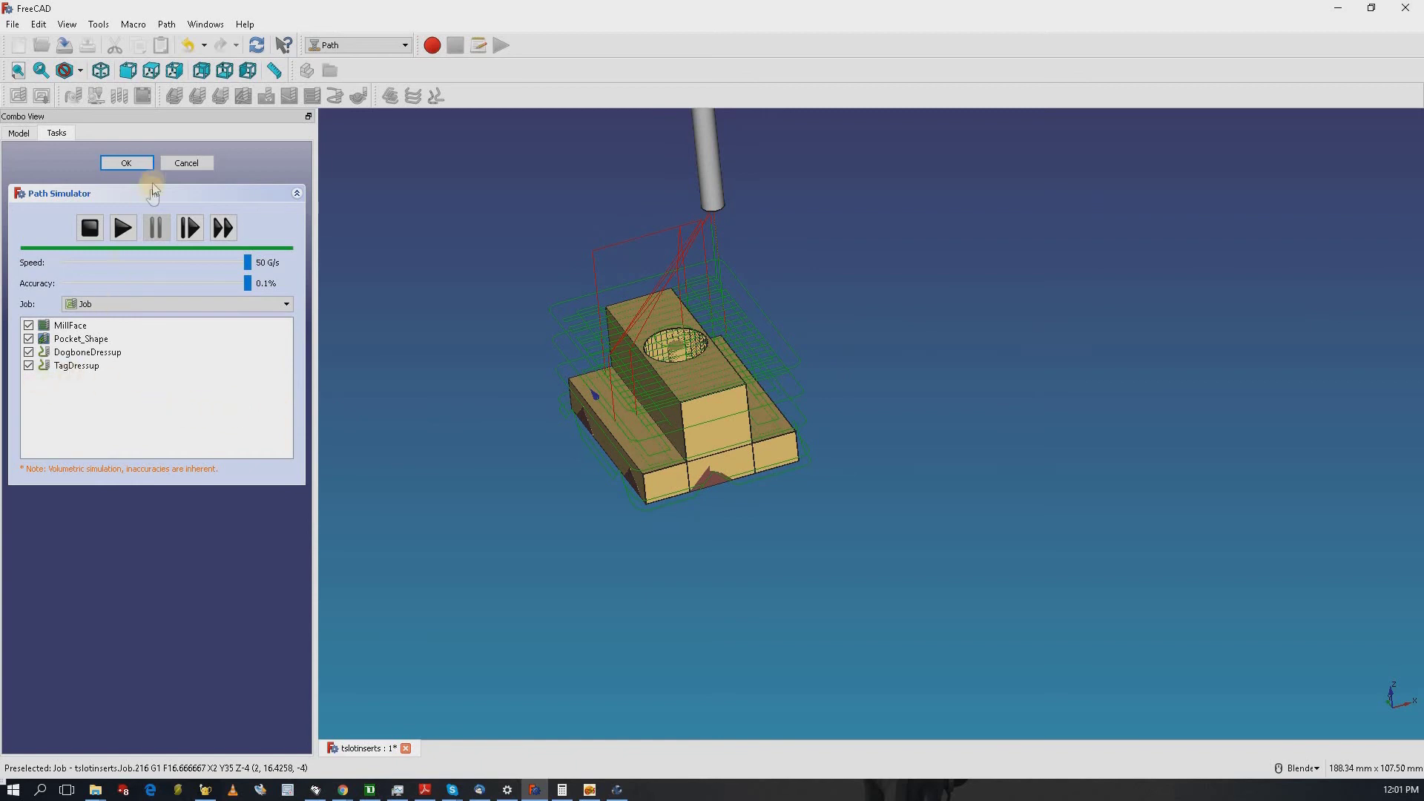
click(128, 163)
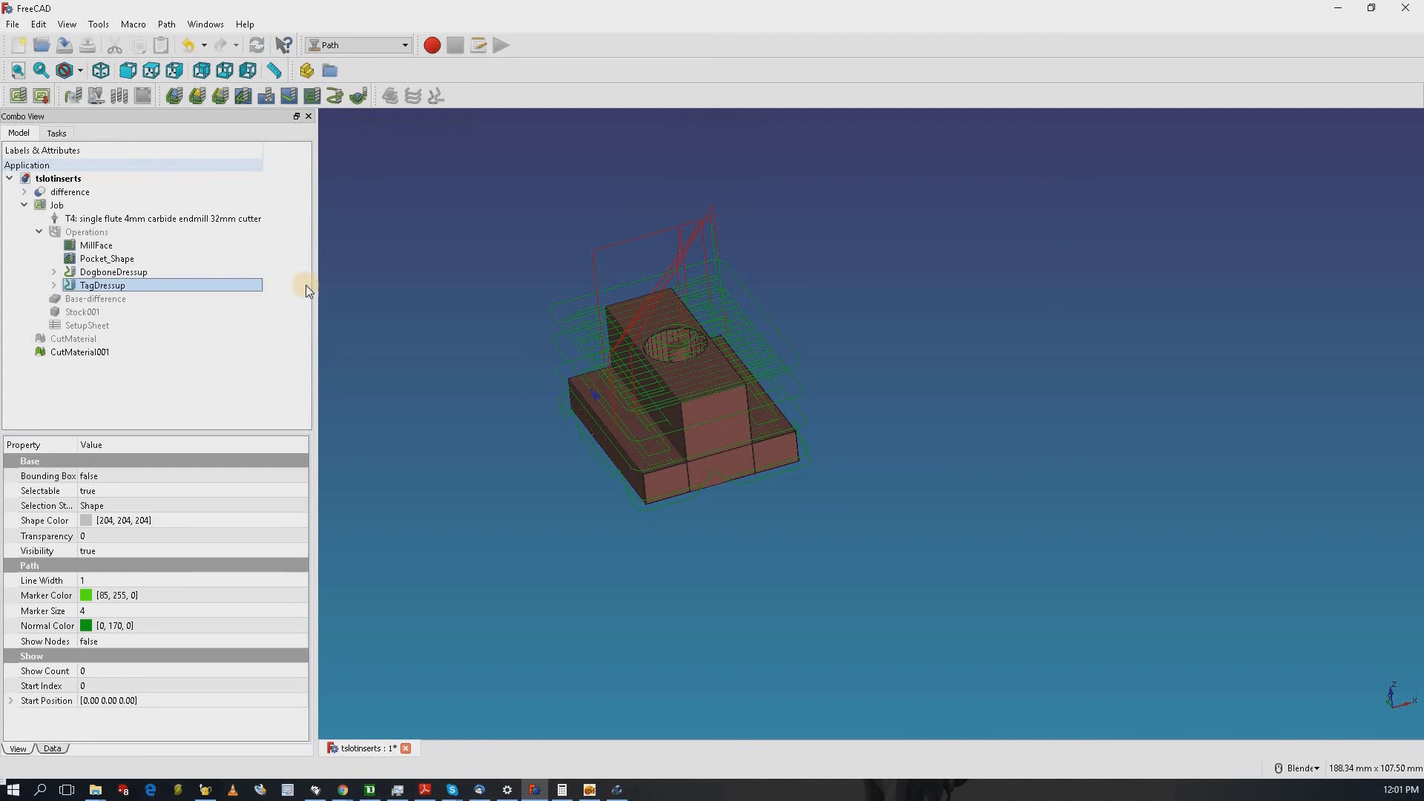
- Hide the CutMaterial001 simulation result to expose the insert model and its toolpaths
click(74, 353)
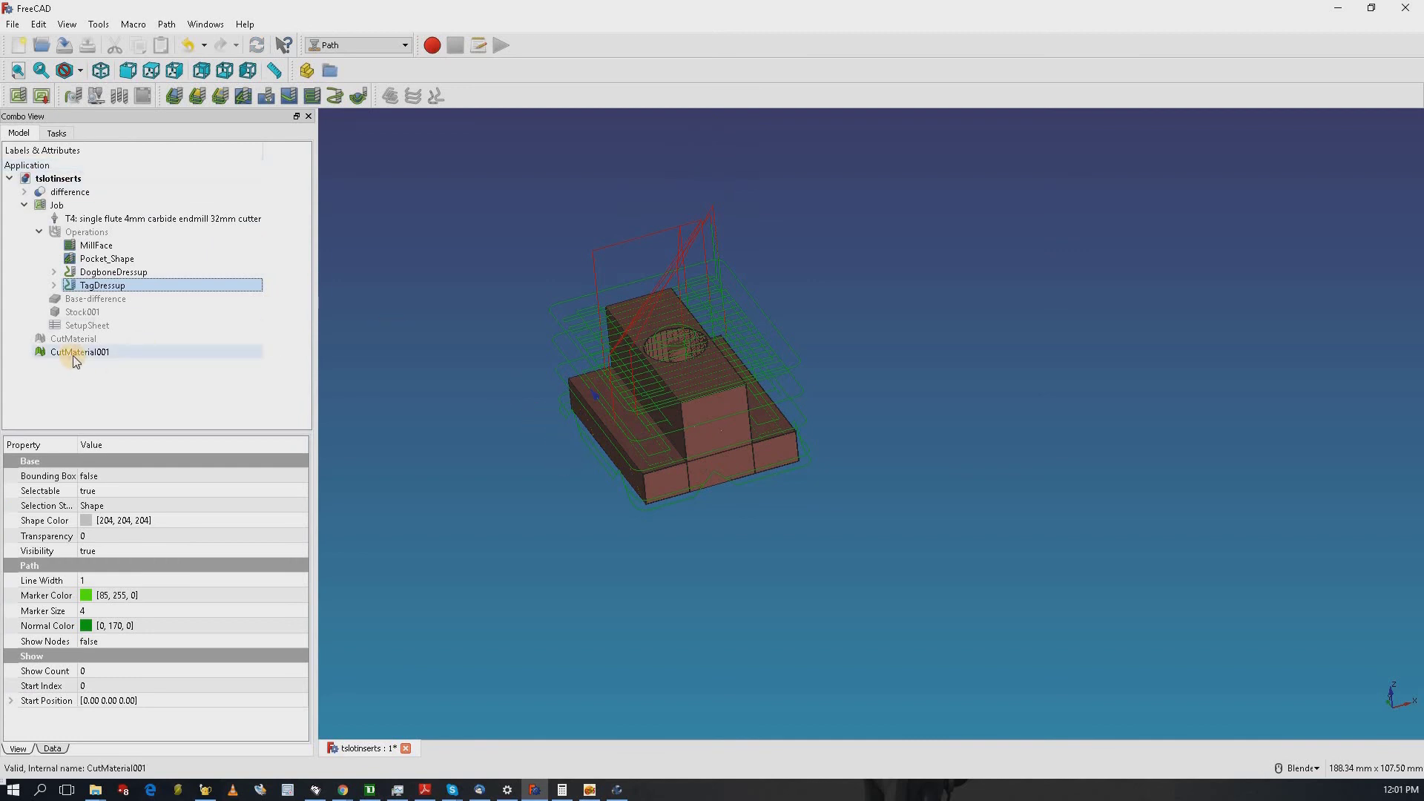
key(space)
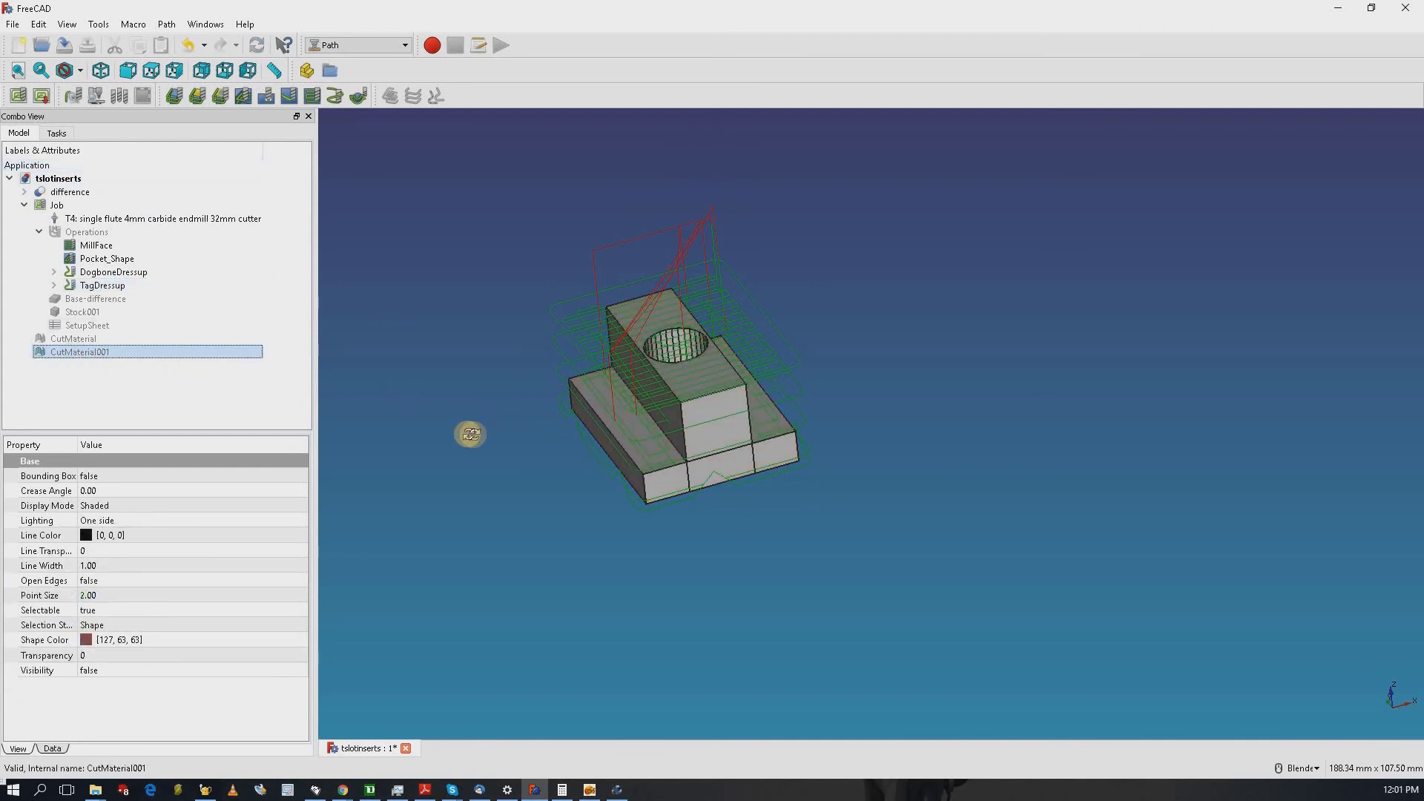
middle_drag(467, 432, 432, 417)
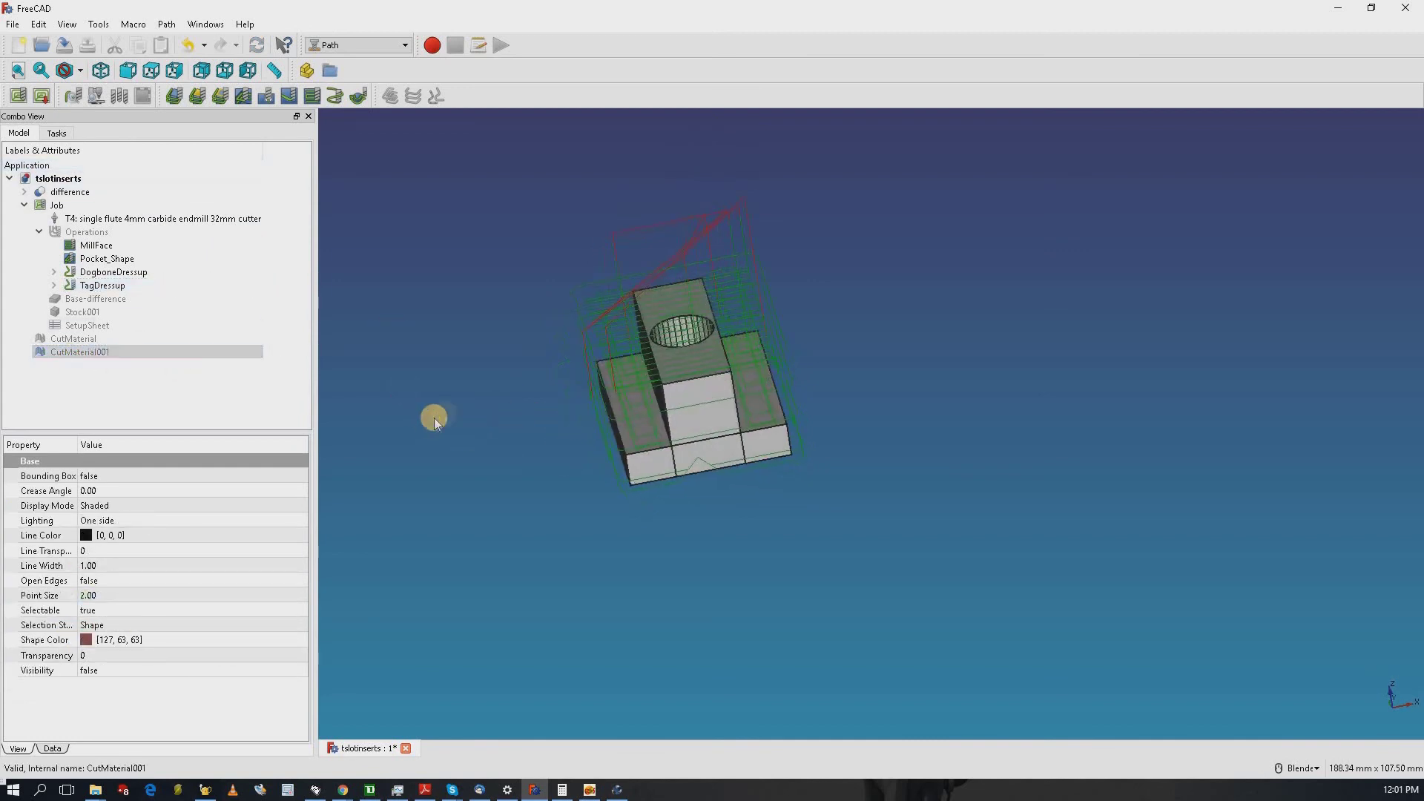
- Post-process the job and save the G-code as tslot1hole.ngc in the gcode folder on drive E
click(166, 24)
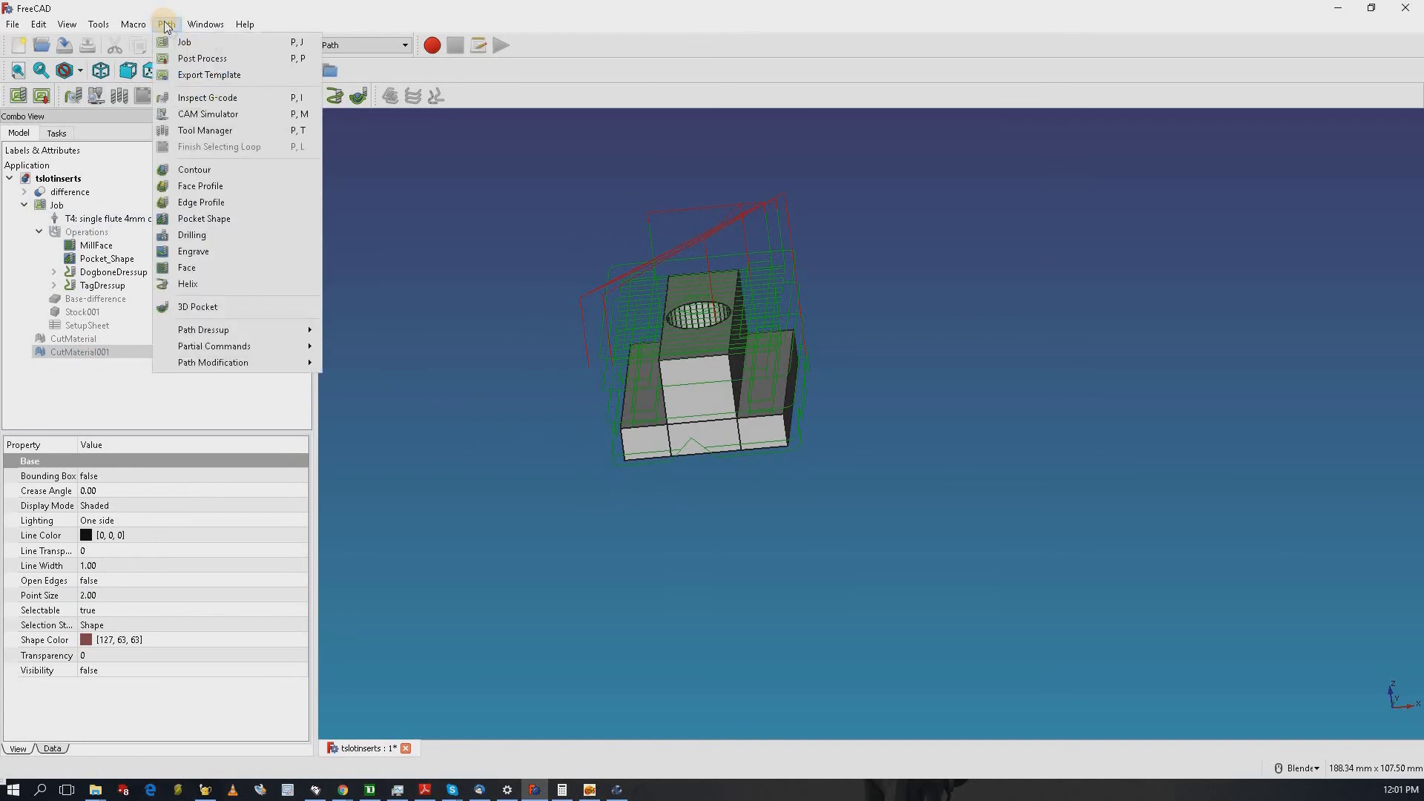
click(223, 56)
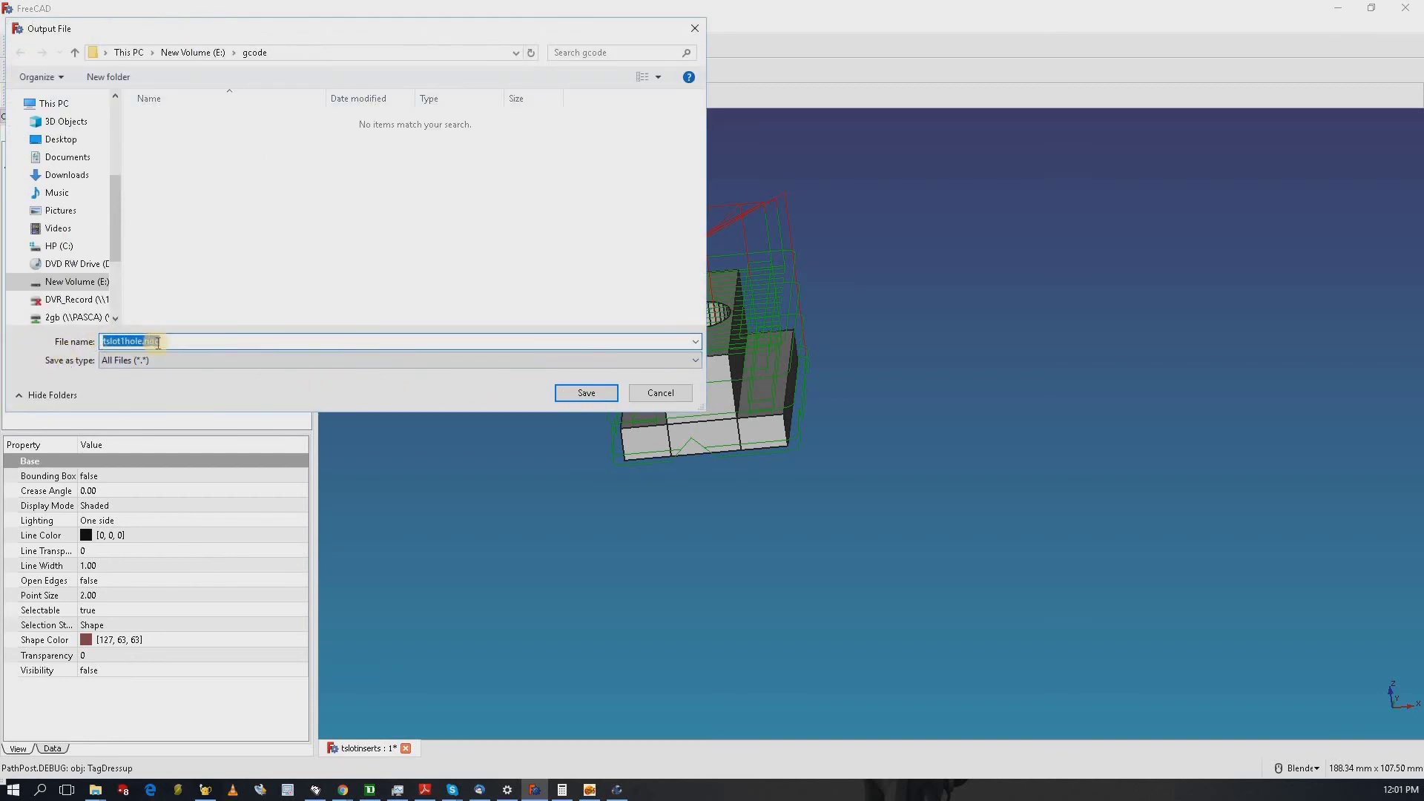
click(571, 398)
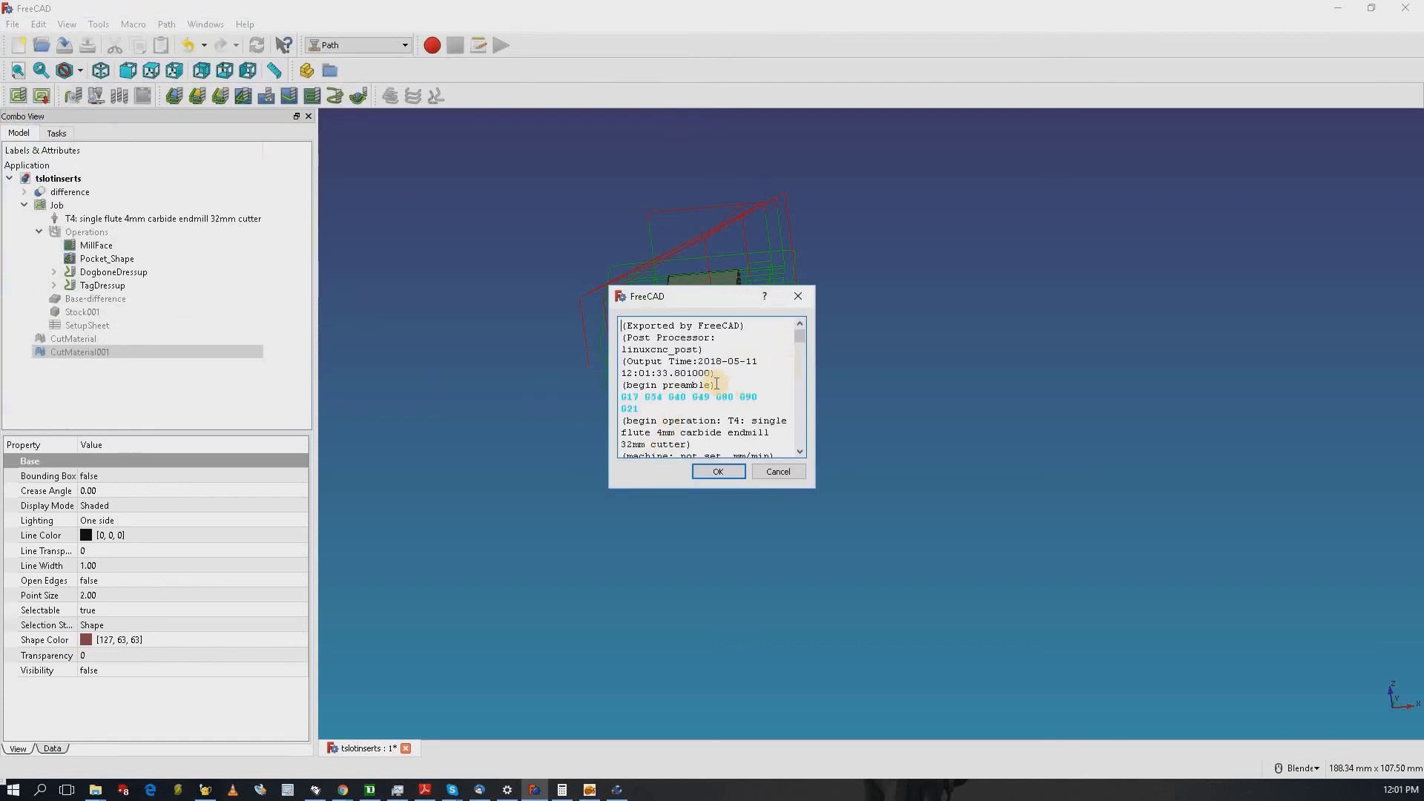
- Examine the generated G-code from the preamble and MillFace moves through to the end of TagDressup and the postamble
scroll(717, 384, down, 4)
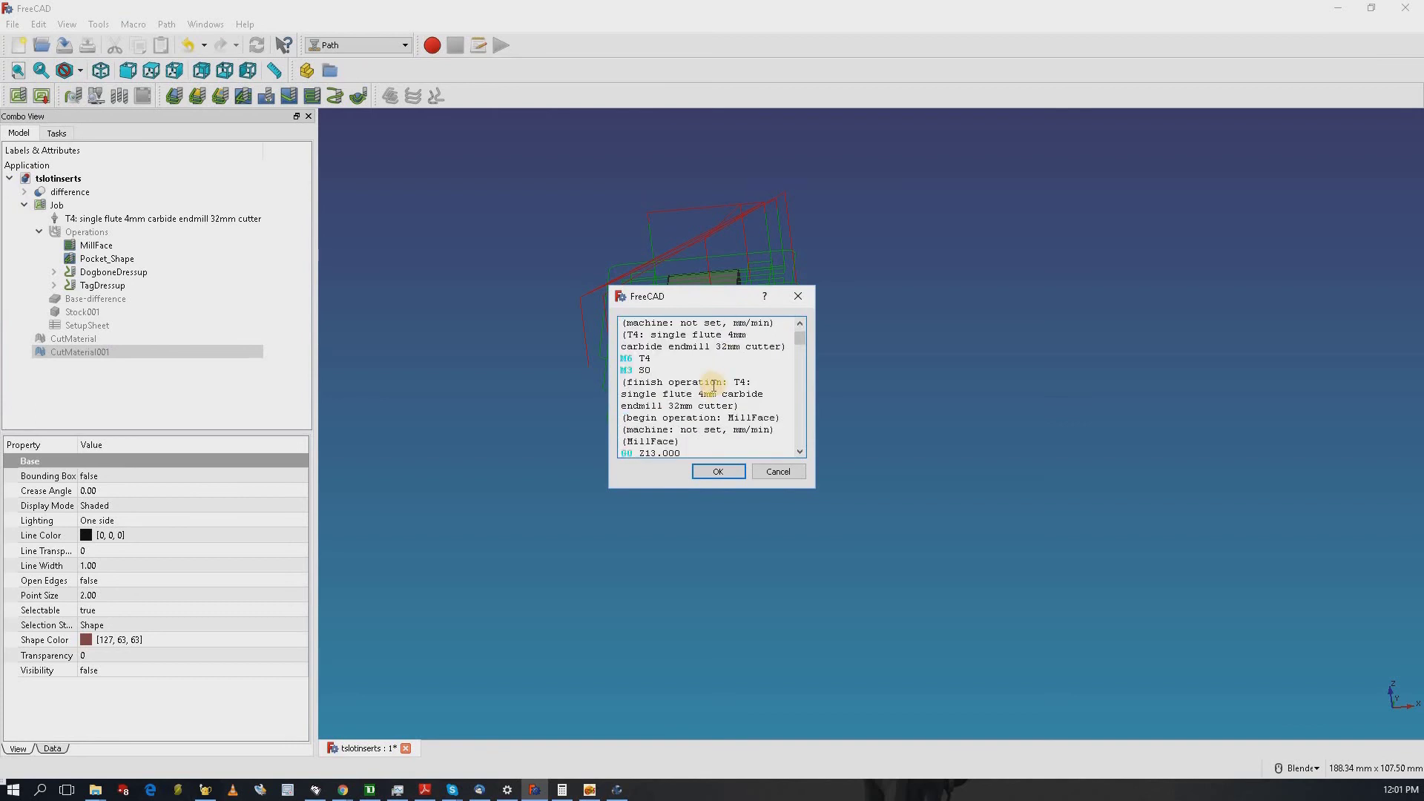
scroll(714, 383, down, 1)
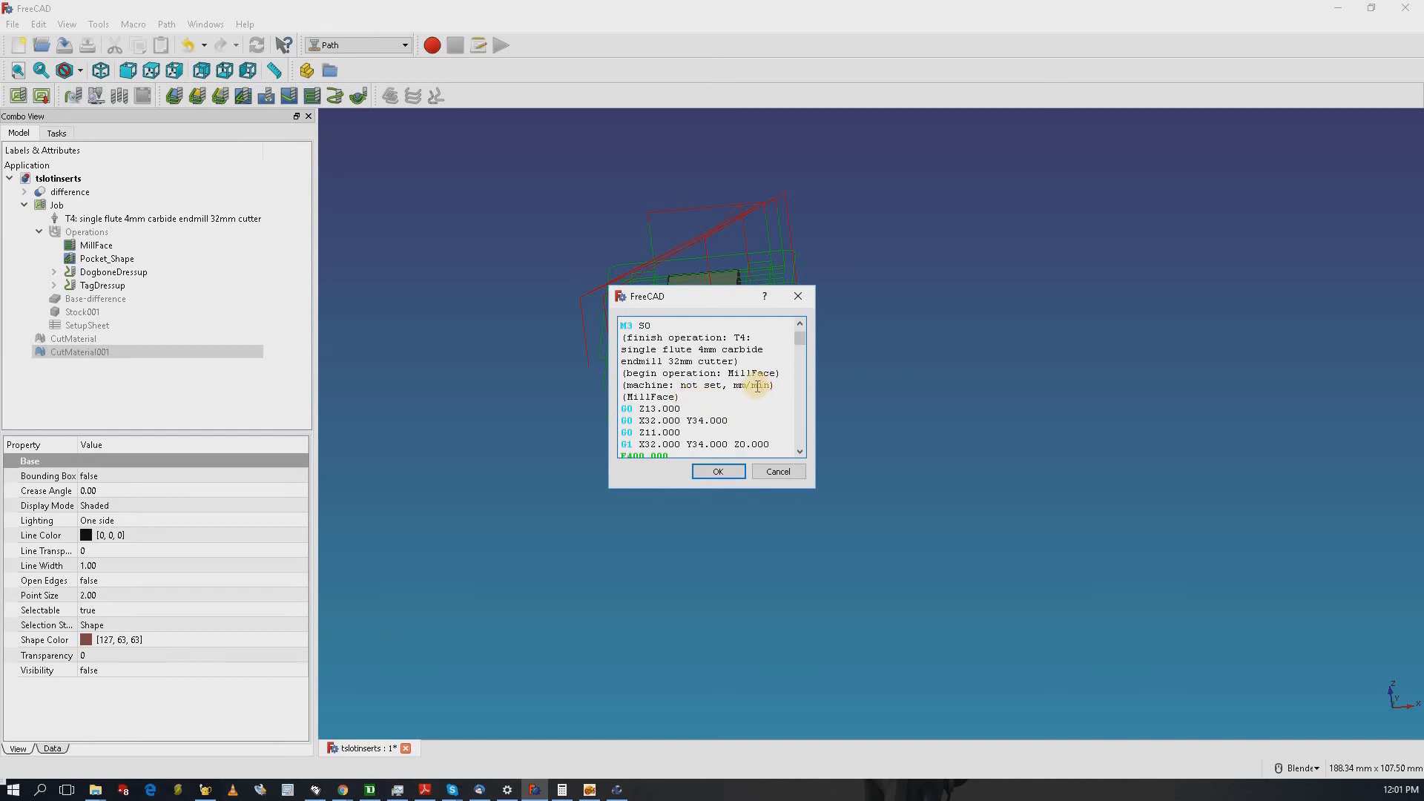
scroll(677, 411, down, 1)
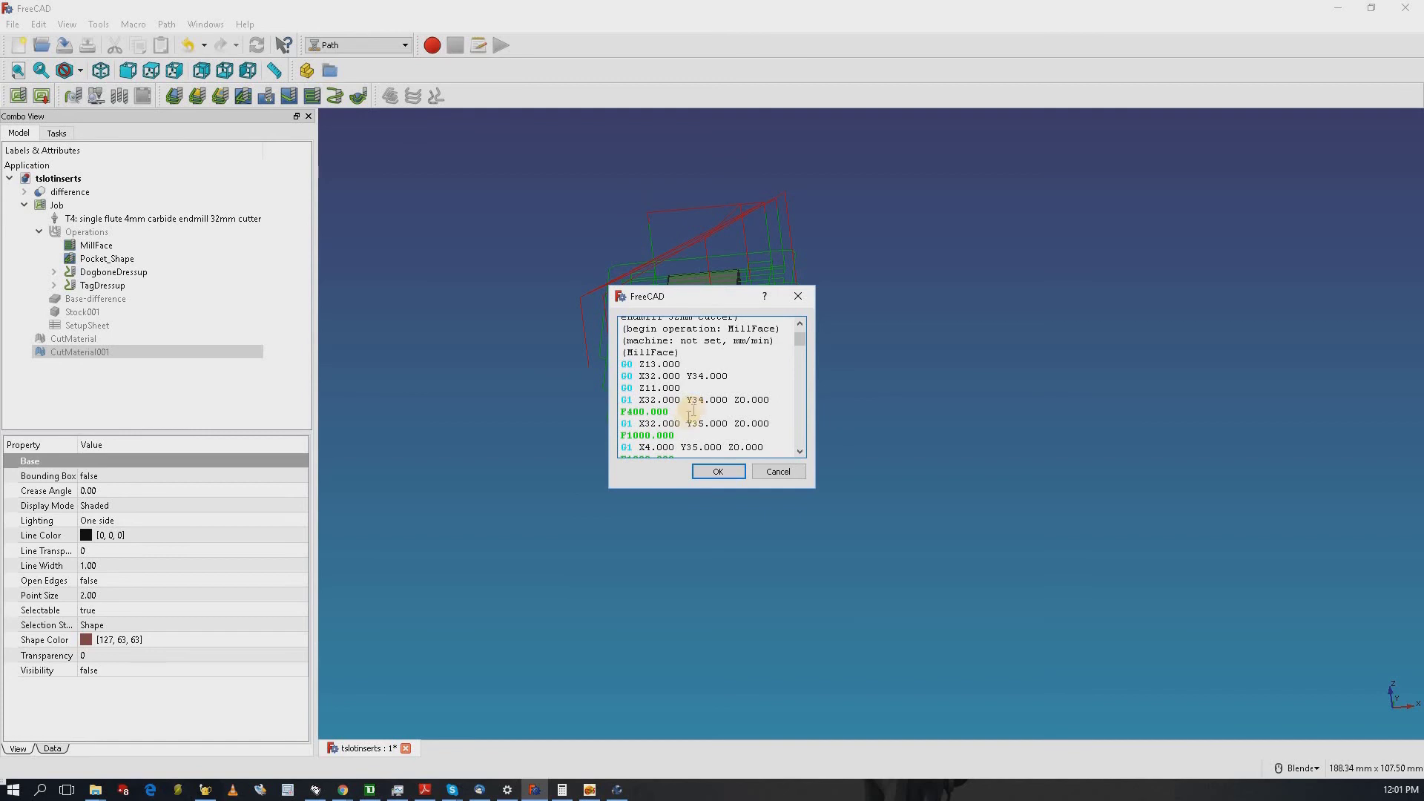
scroll(686, 413, down, 1)
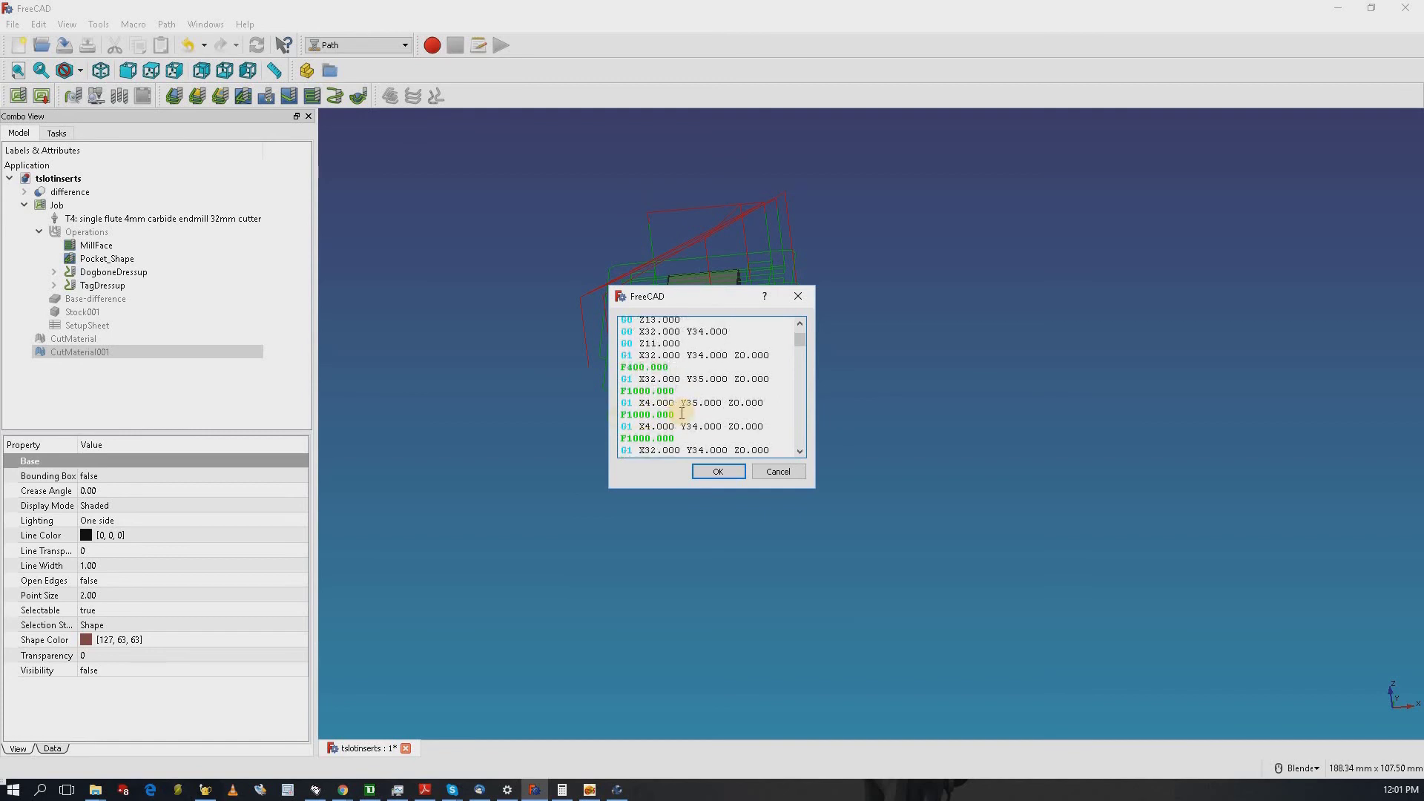
scroll(682, 413, down, 3)
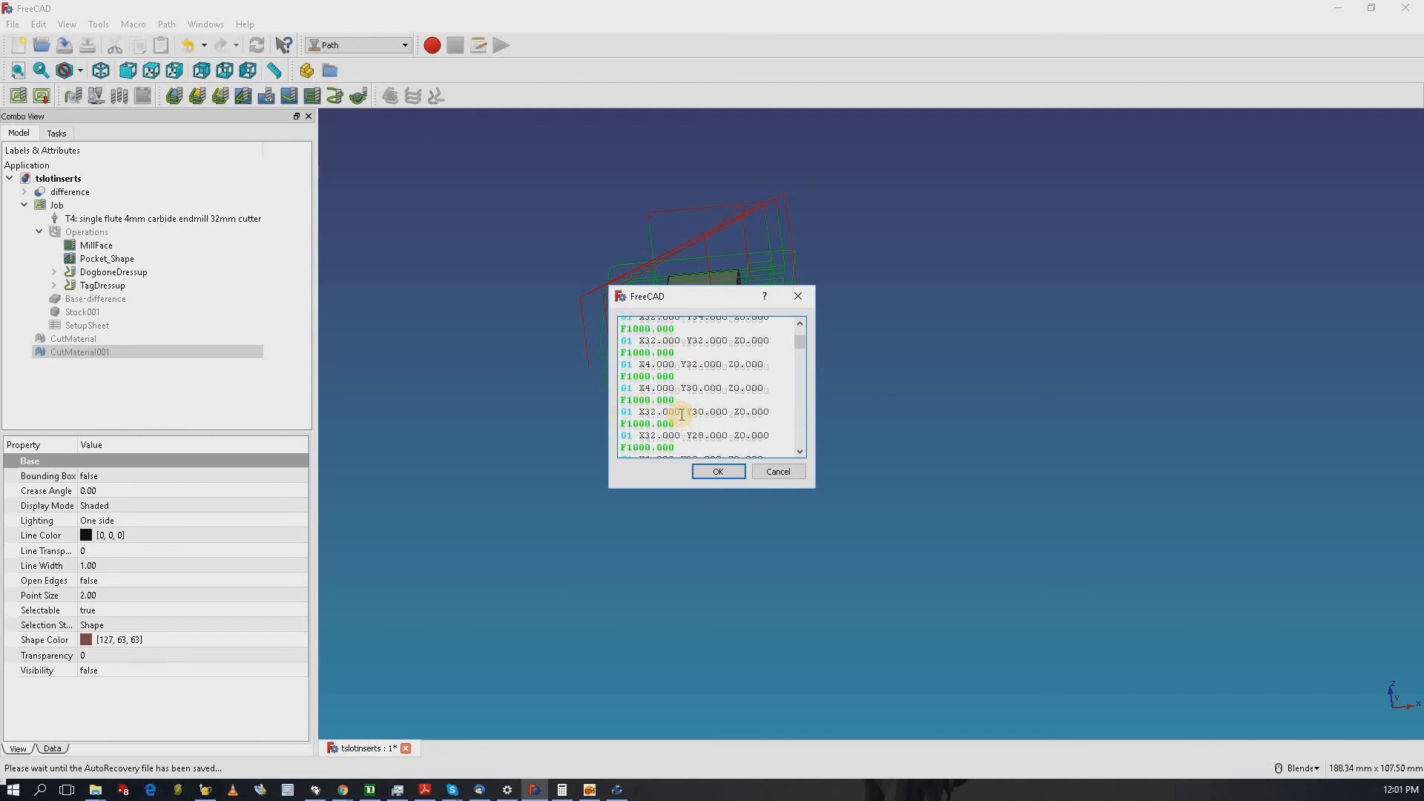
scroll(682, 413, down, 10)
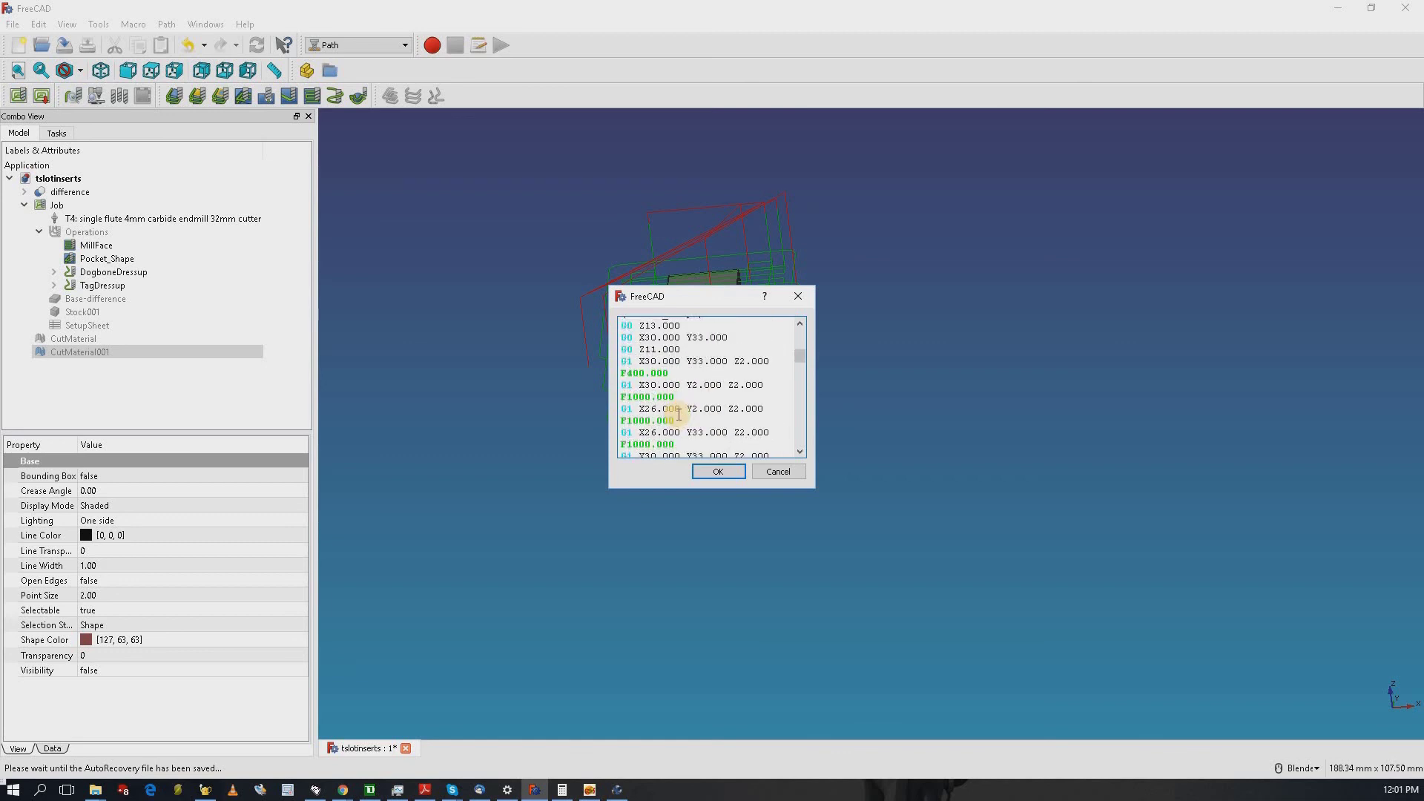
scroll(679, 413, down, 5)
click(797, 434)
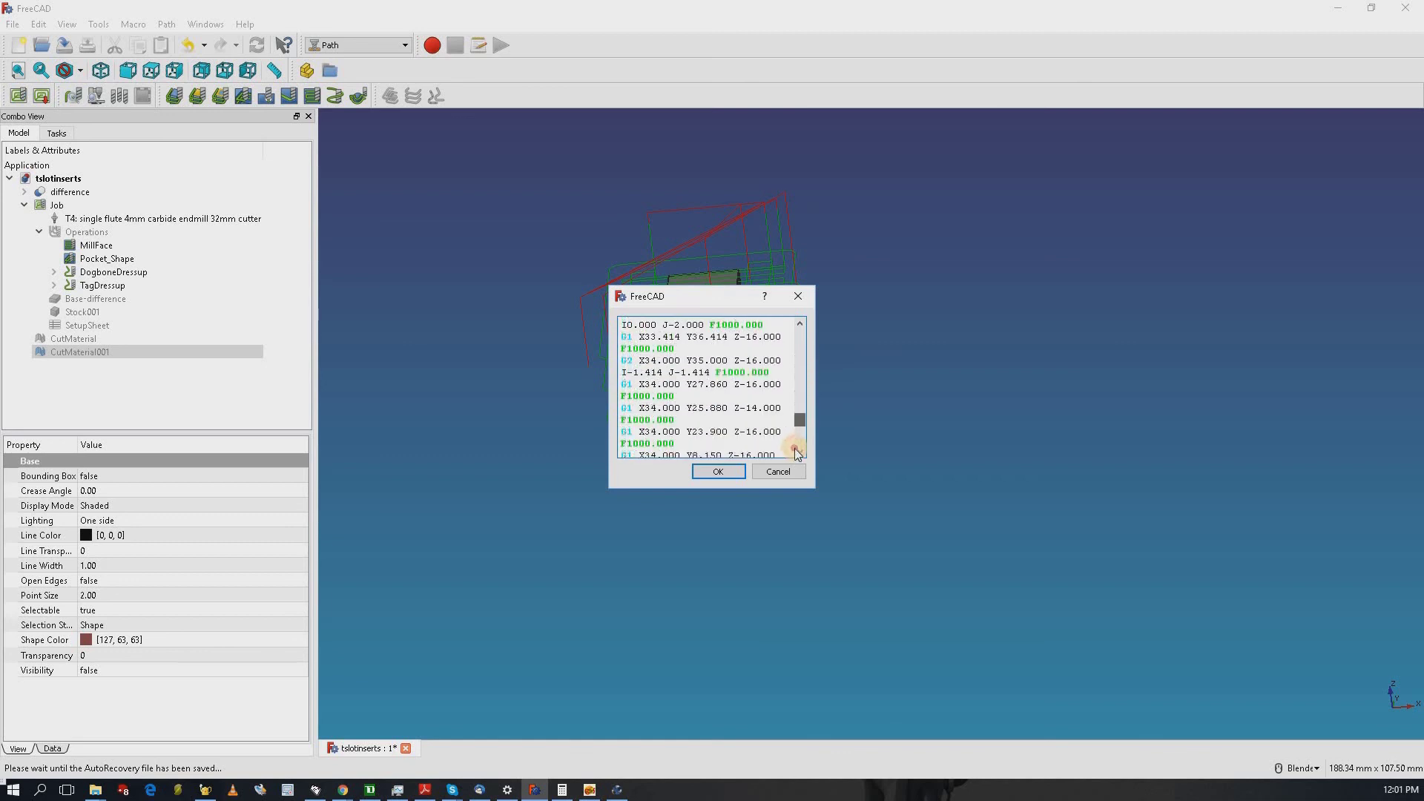
click(798, 450)
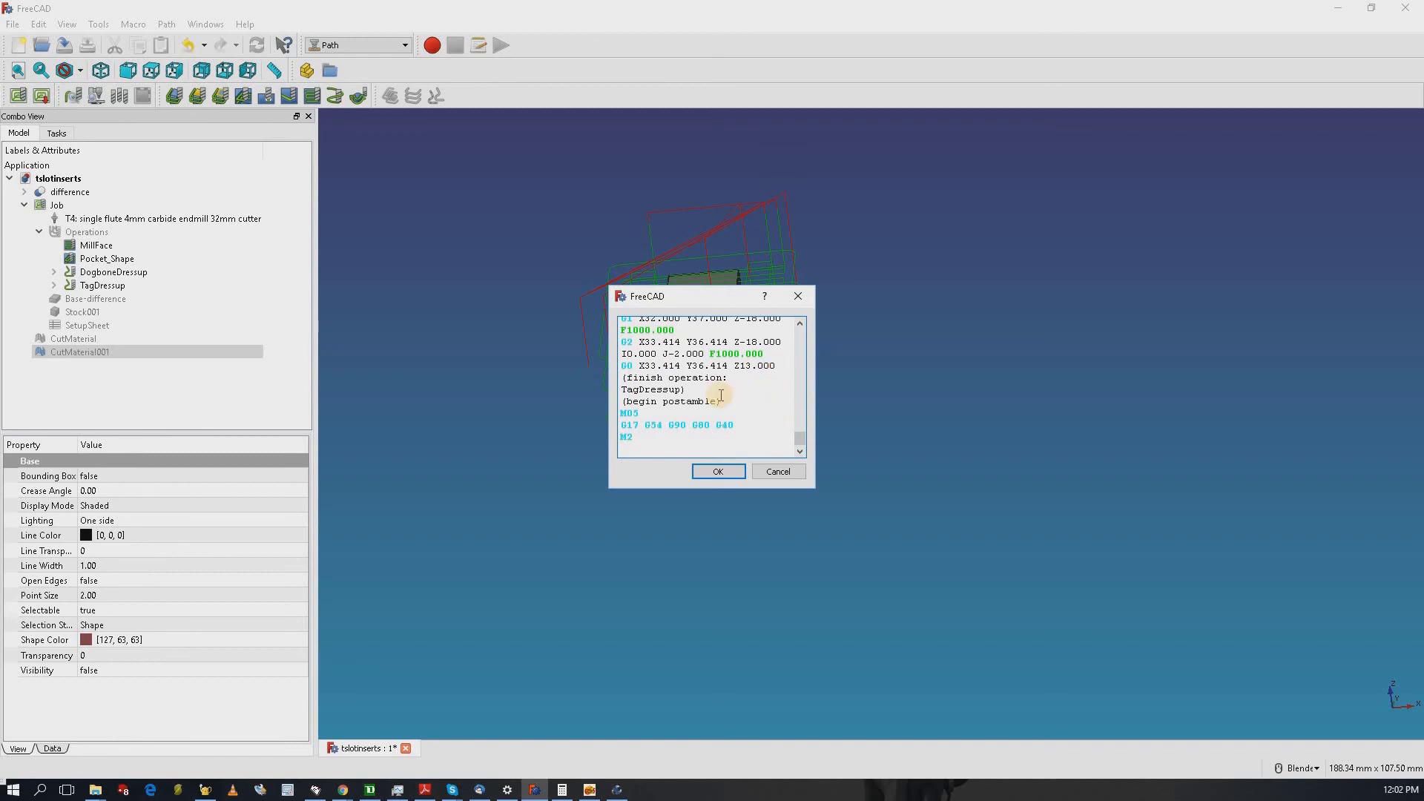
- Insert the line G0 X38 Y0 after the final Z13.000 retract, before the TagDressup finish comment, and accept the G-code
key(Return)
text(g)
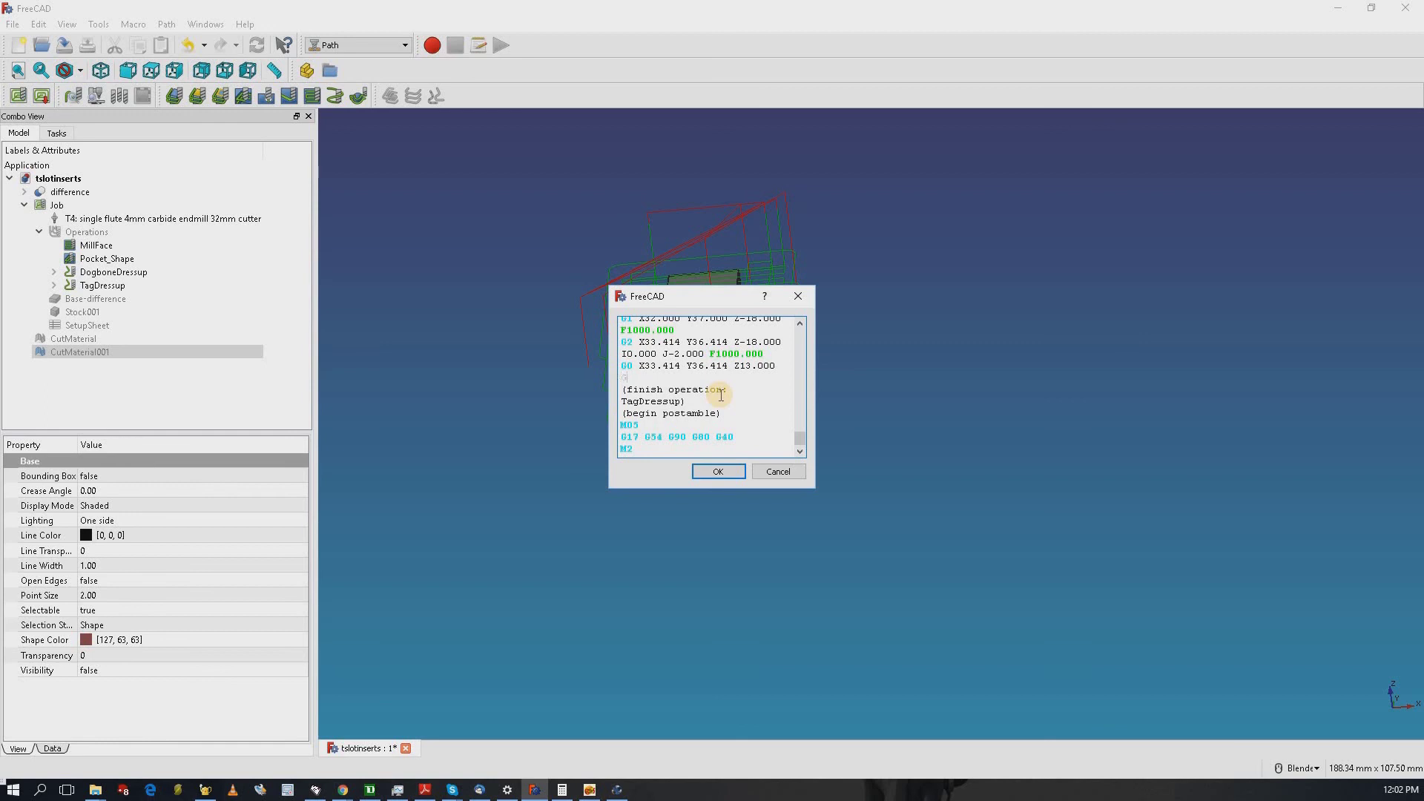
text(0)
text(X38 Y0)
click(718, 468)
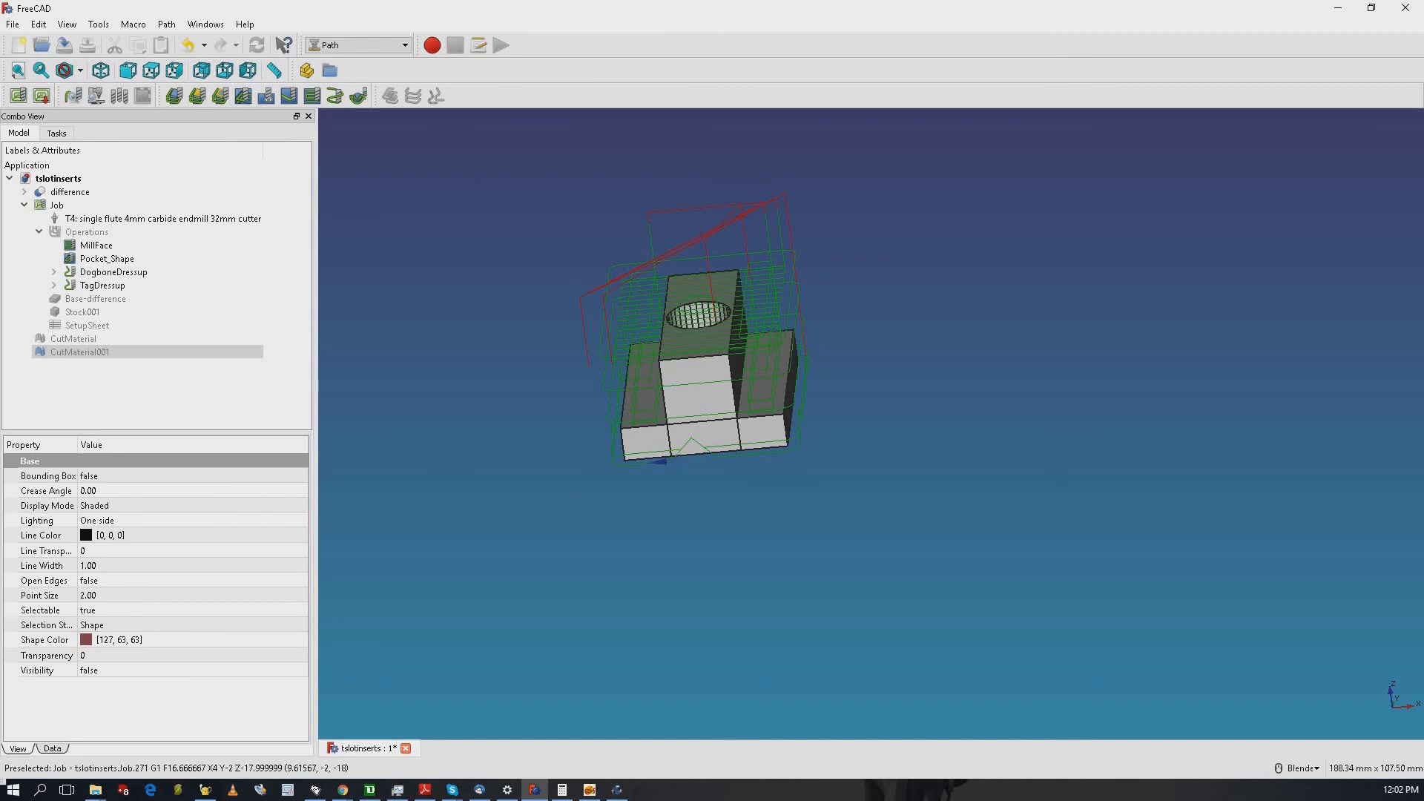
- Switch to File Explorer, go to the gcode folder on drive E, and open tslot1hole.ngc with Geany
key(alt+Tab)
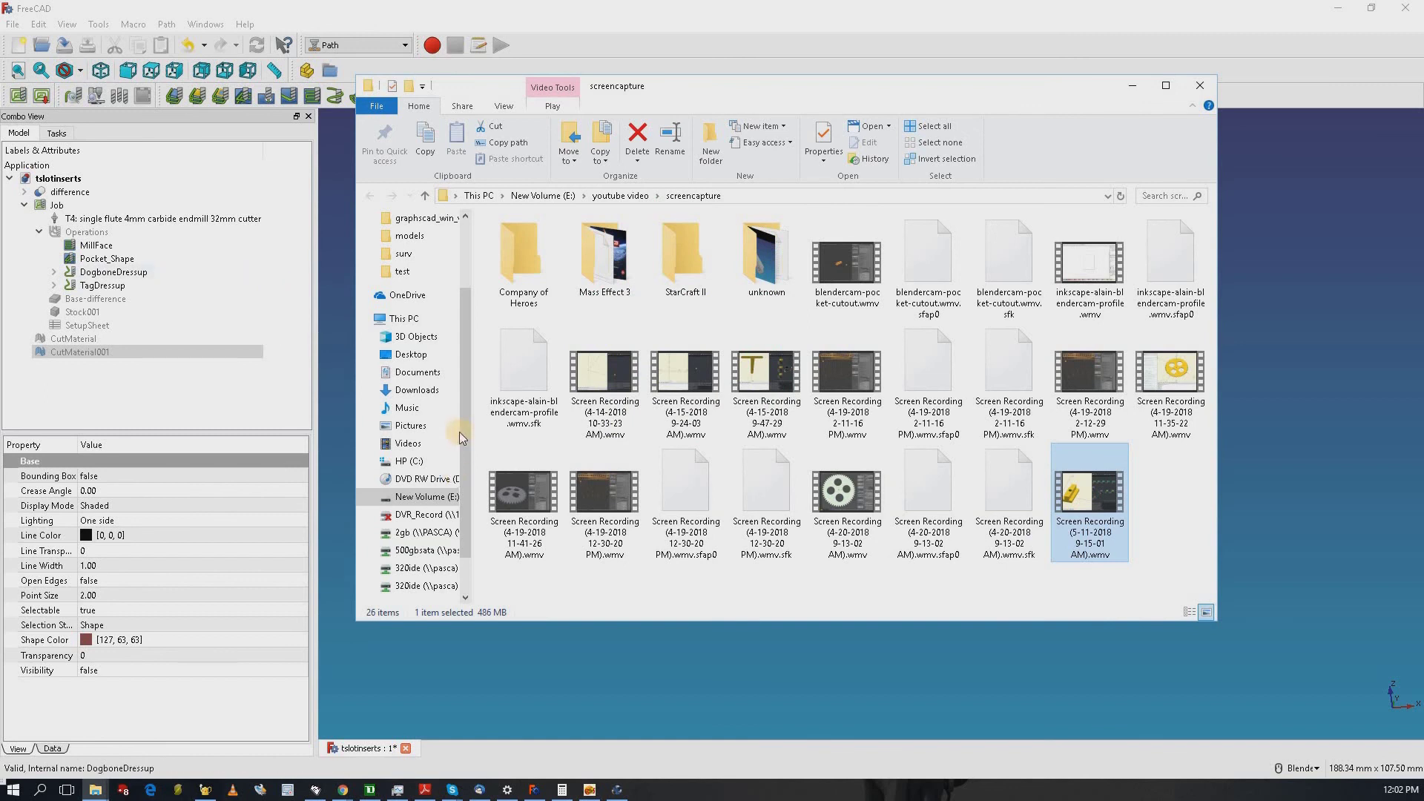
scroll(466, 567, down, 2)
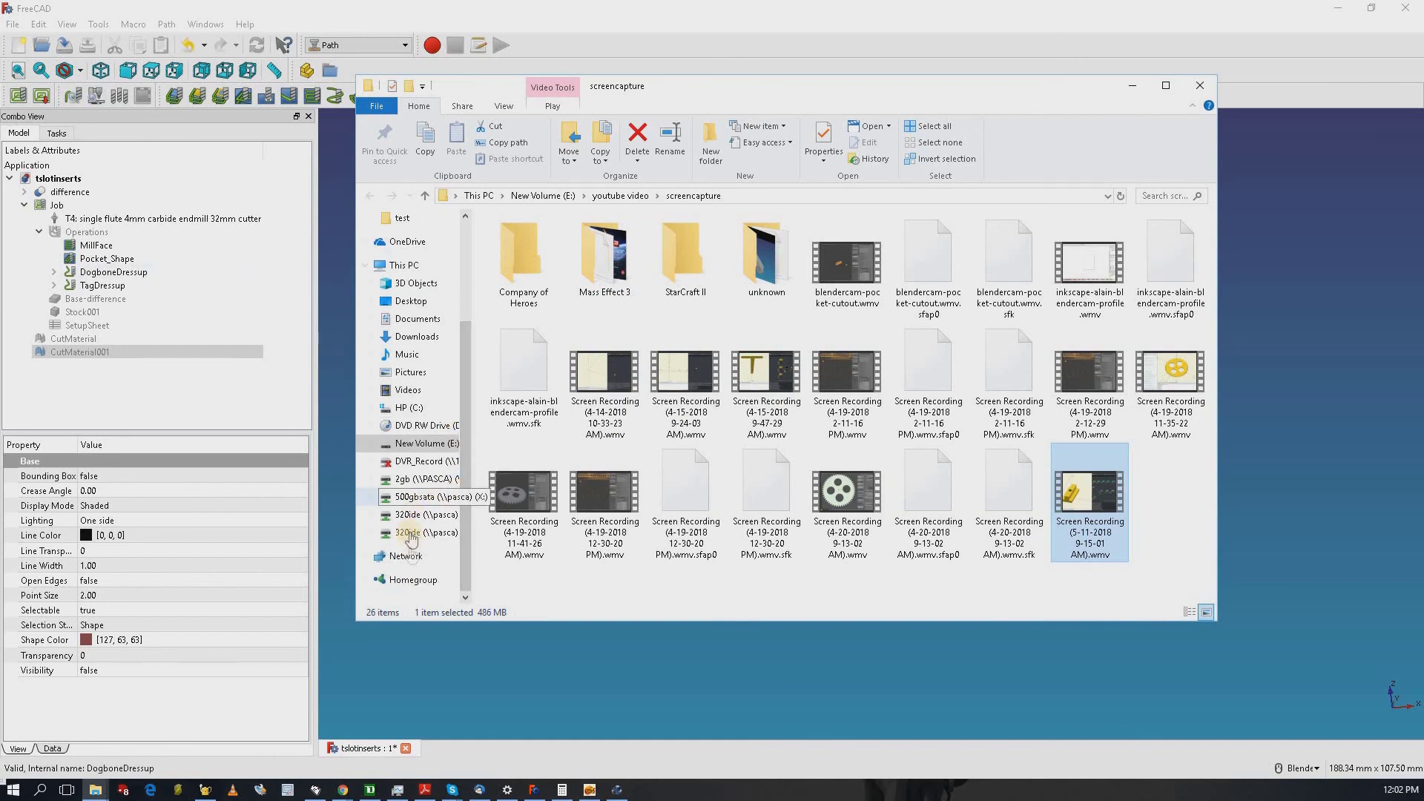
click(409, 443)
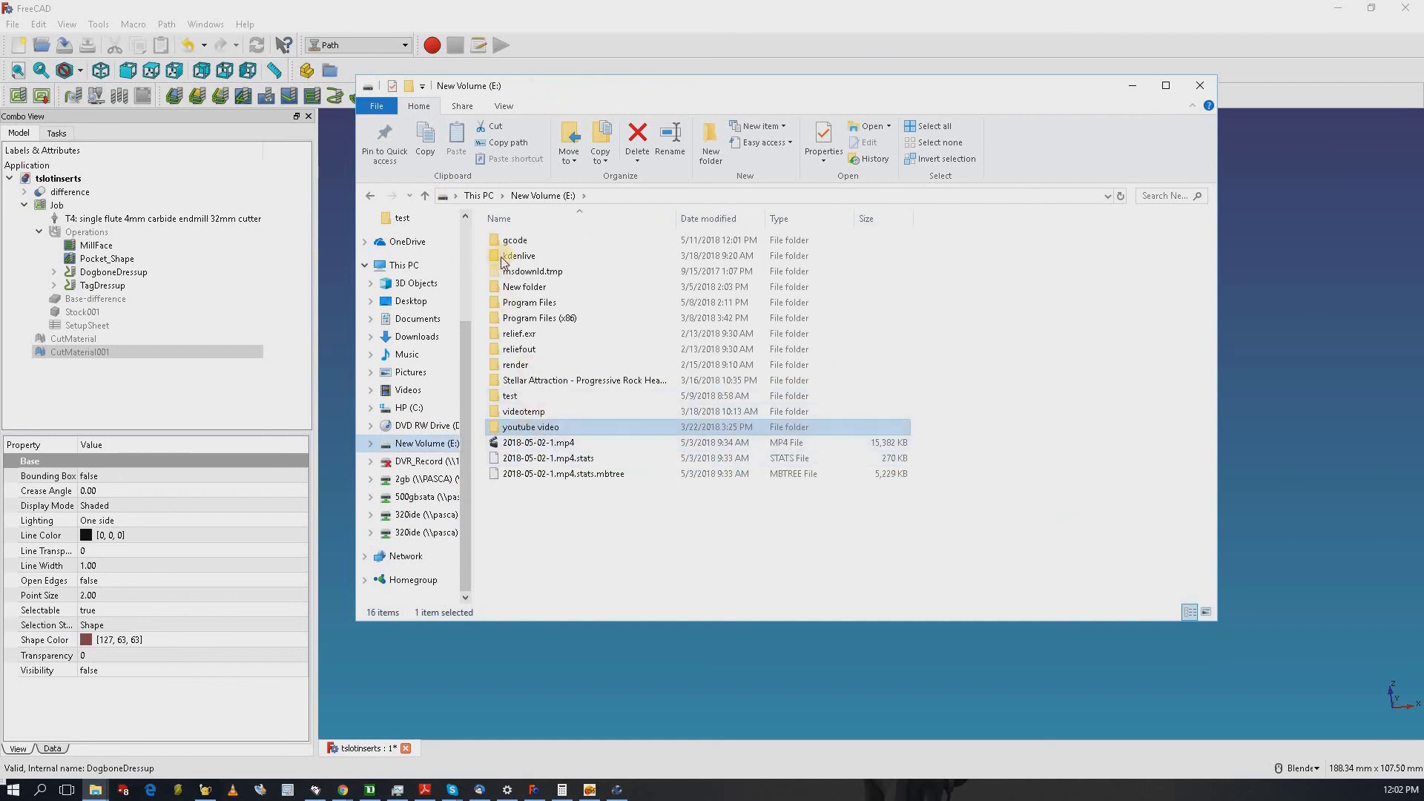
double_click(512, 240)
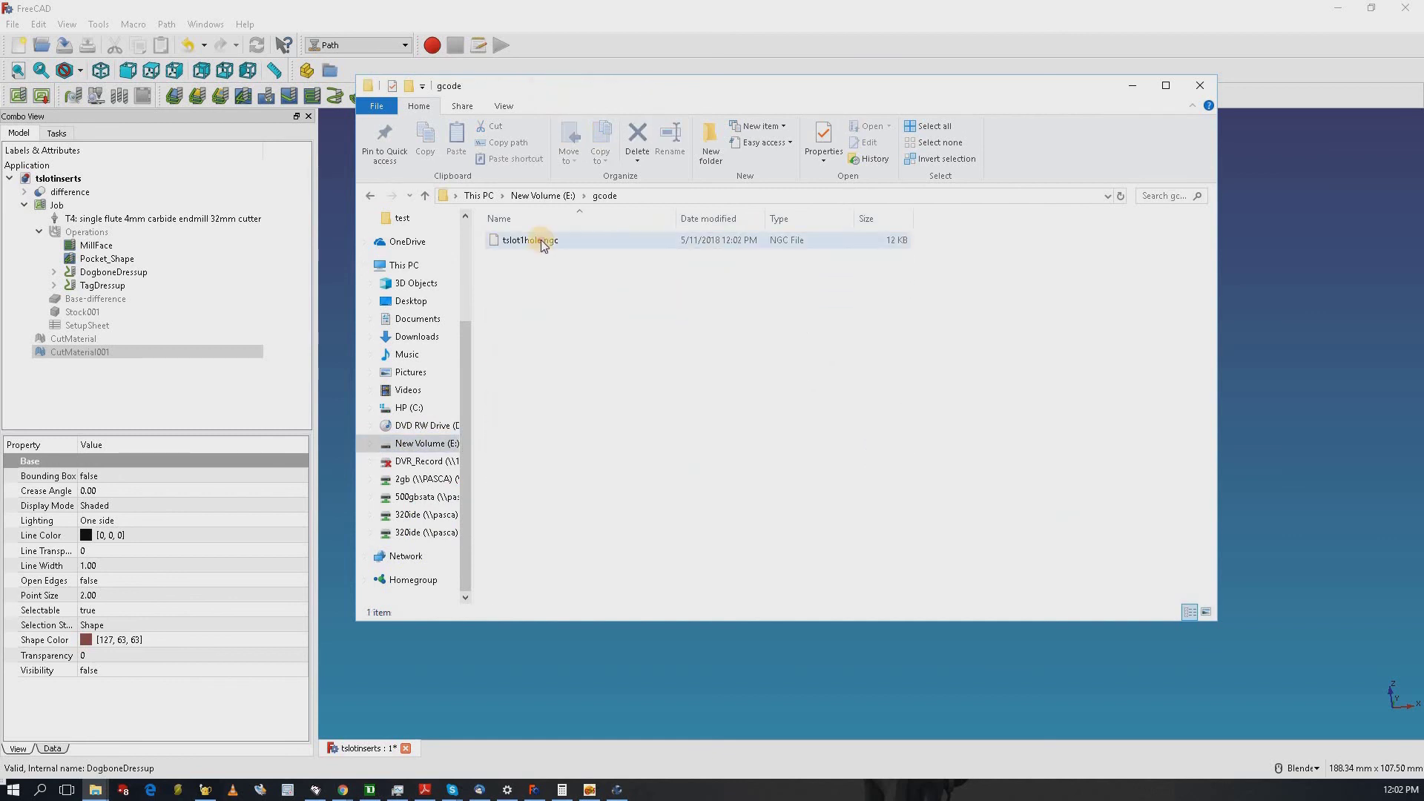
click(542, 242)
right_click(543, 242)
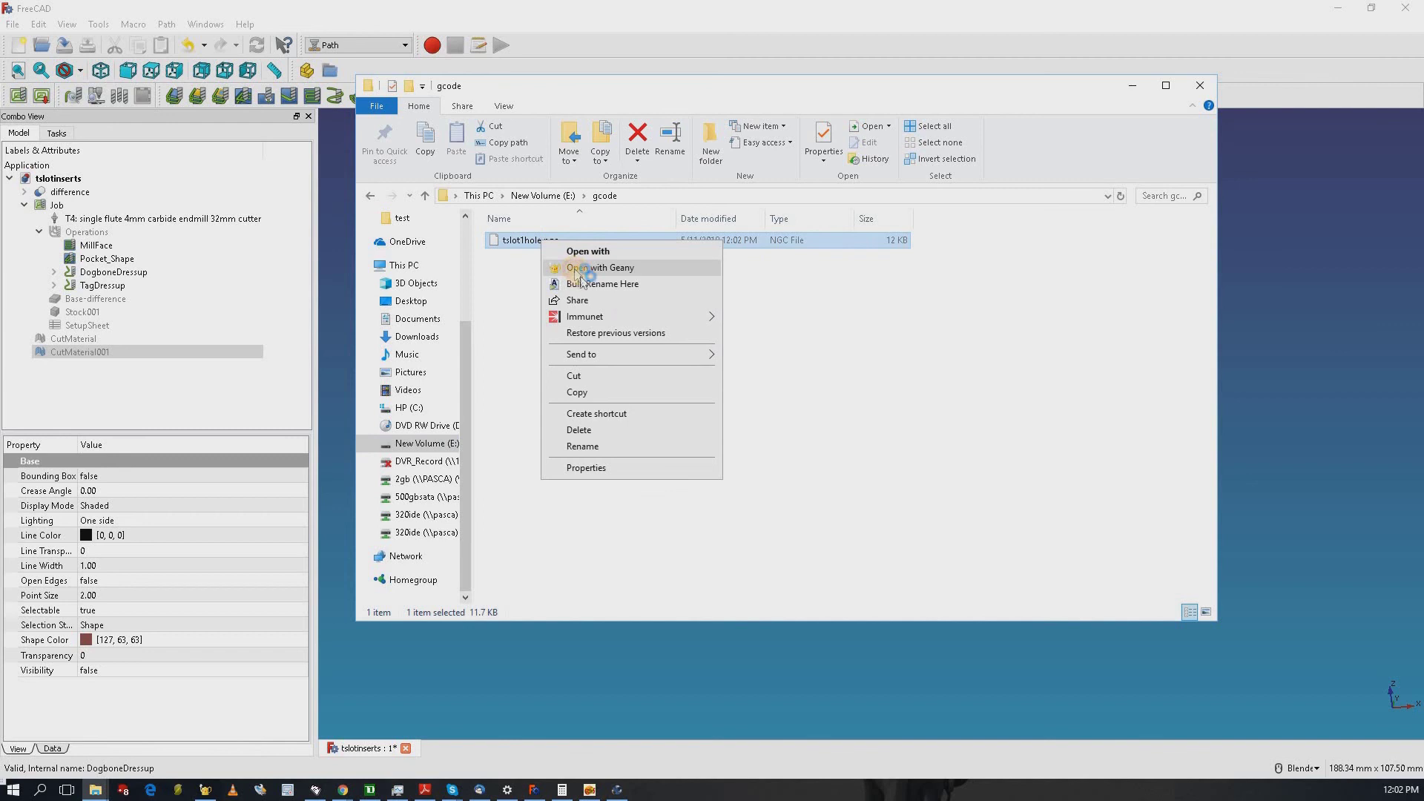
click(574, 267)
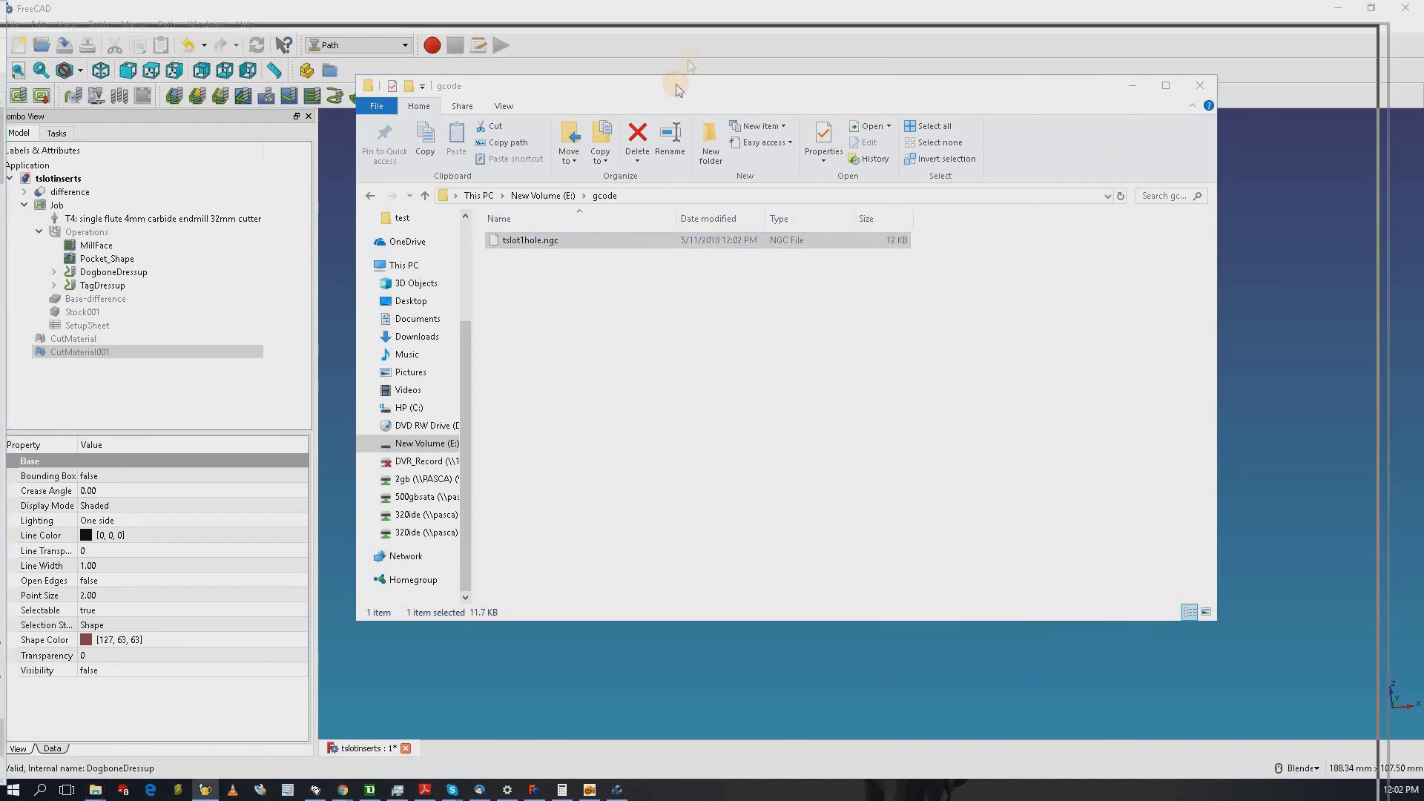
- Review the G-code of every operation in tslot1hole.ngc and check the added G0 X38 Y0 line near its end
scroll(401, 236, down, 1)
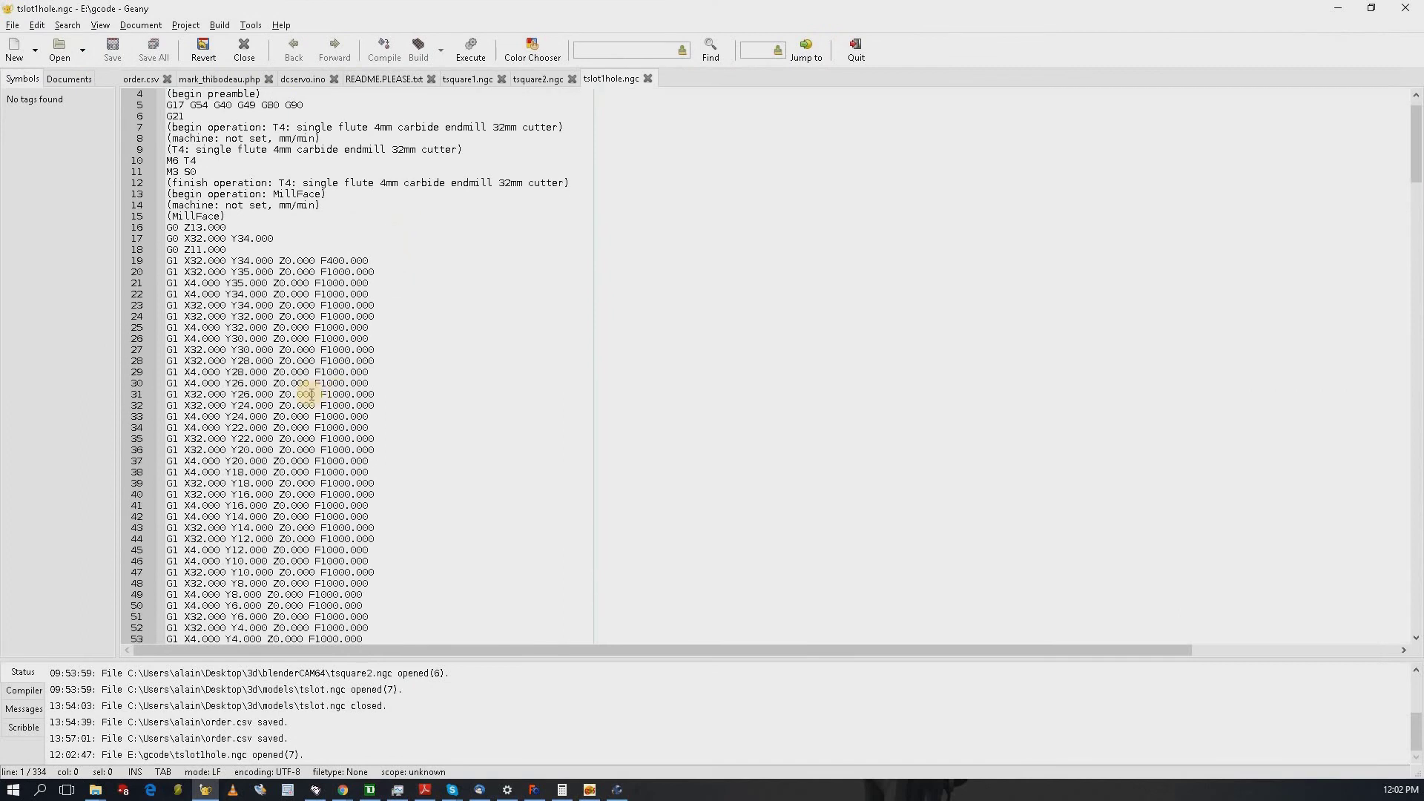
scroll(311, 316, down, 6)
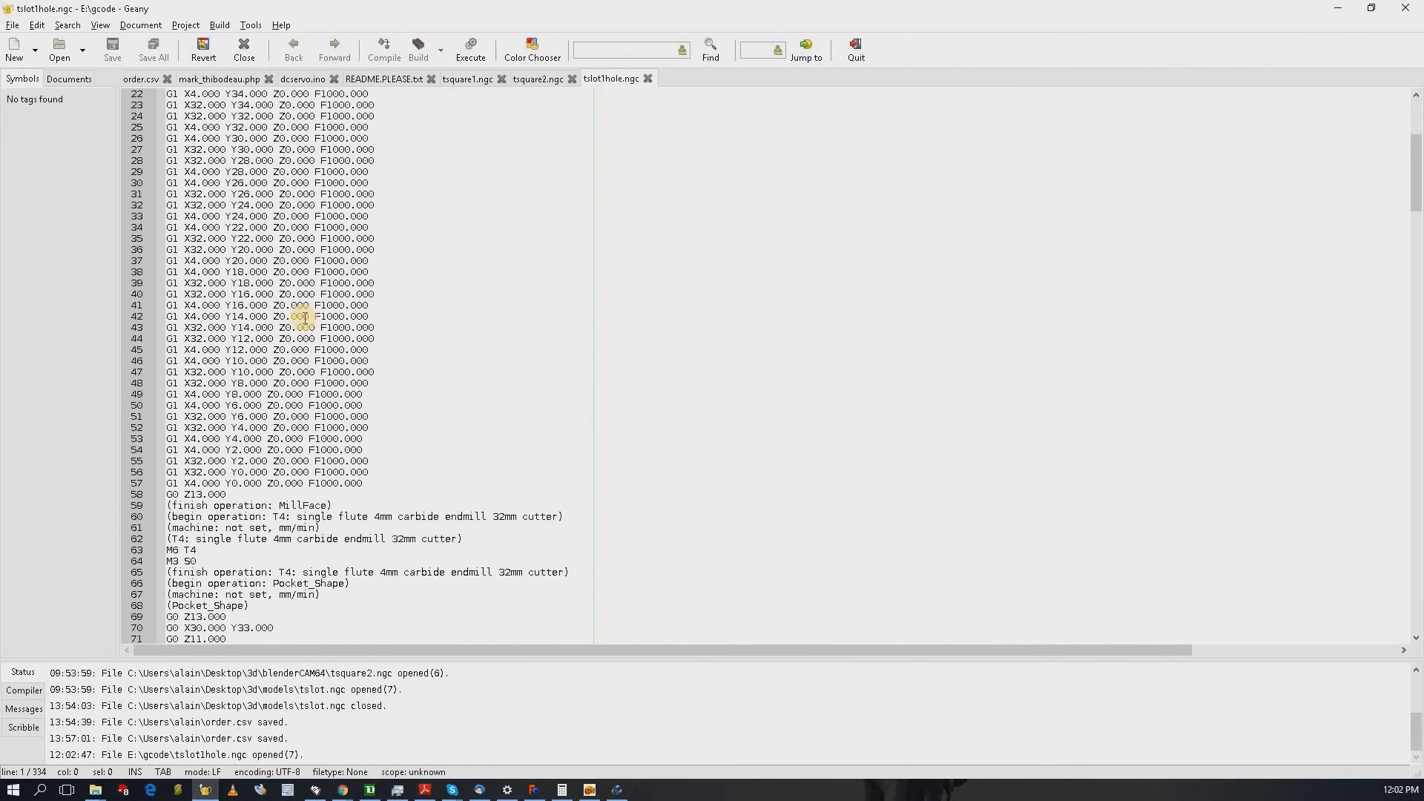
scroll(304, 317, down, 20)
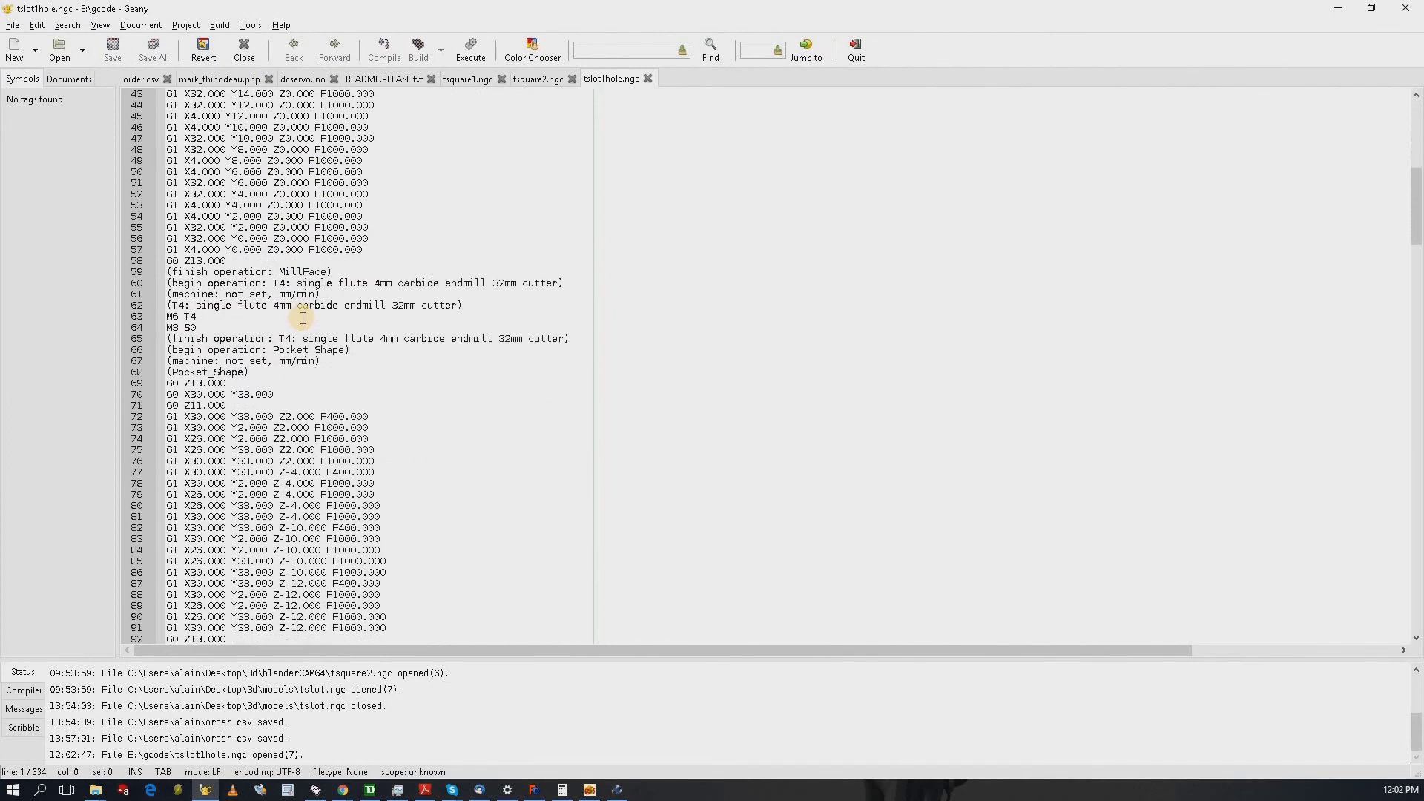
scroll(985, 366, down, 5)
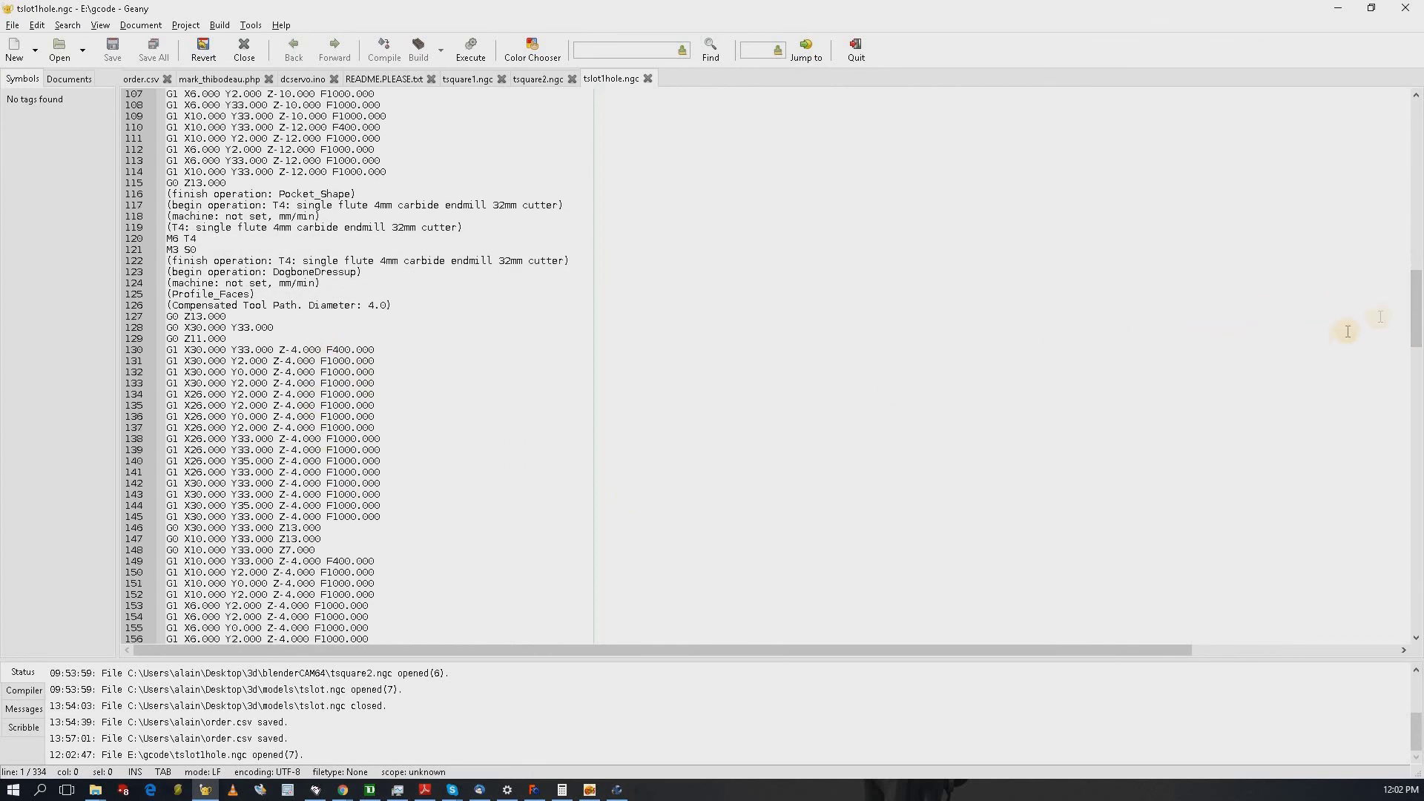
scroll(1421, 381, down, 20)
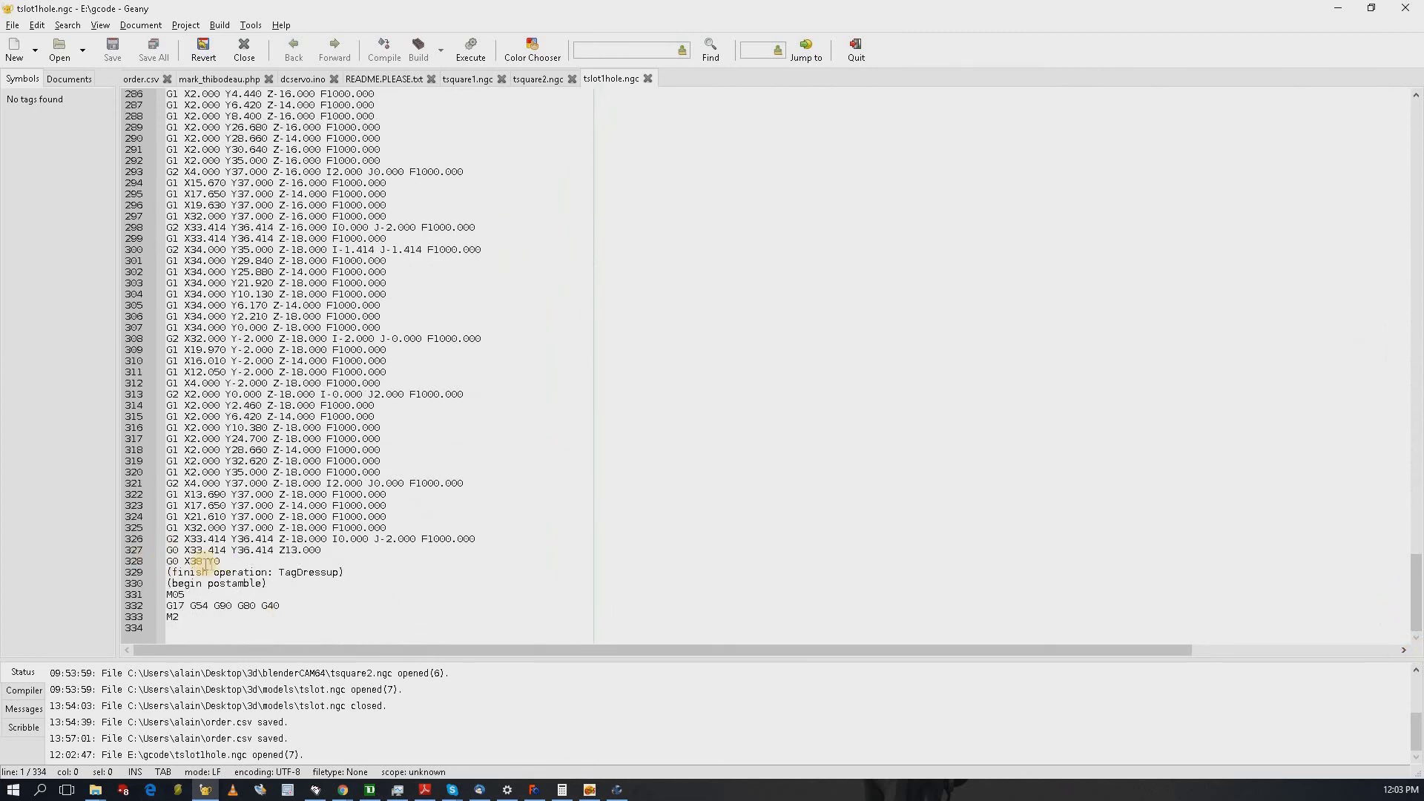
click(220, 563)
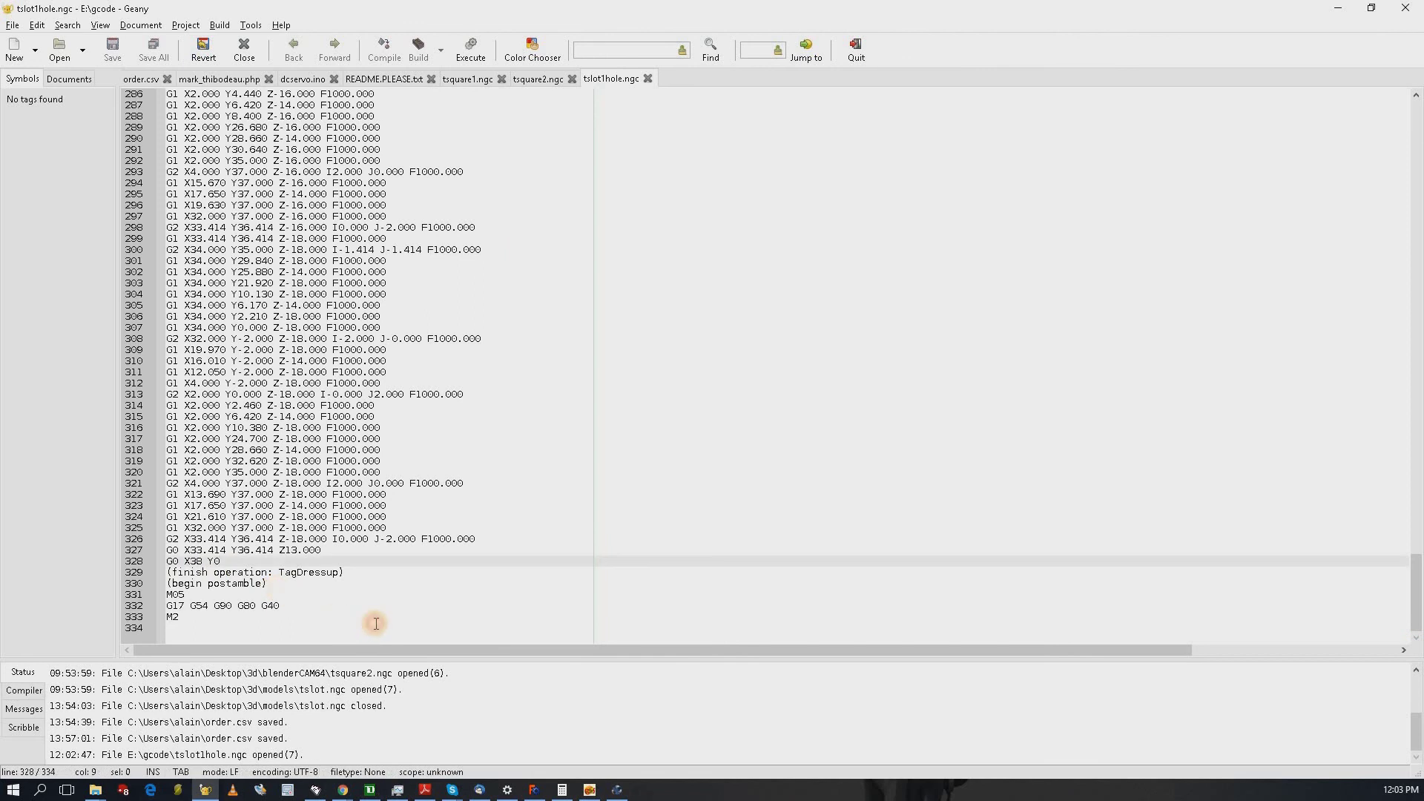
click(372, 627)
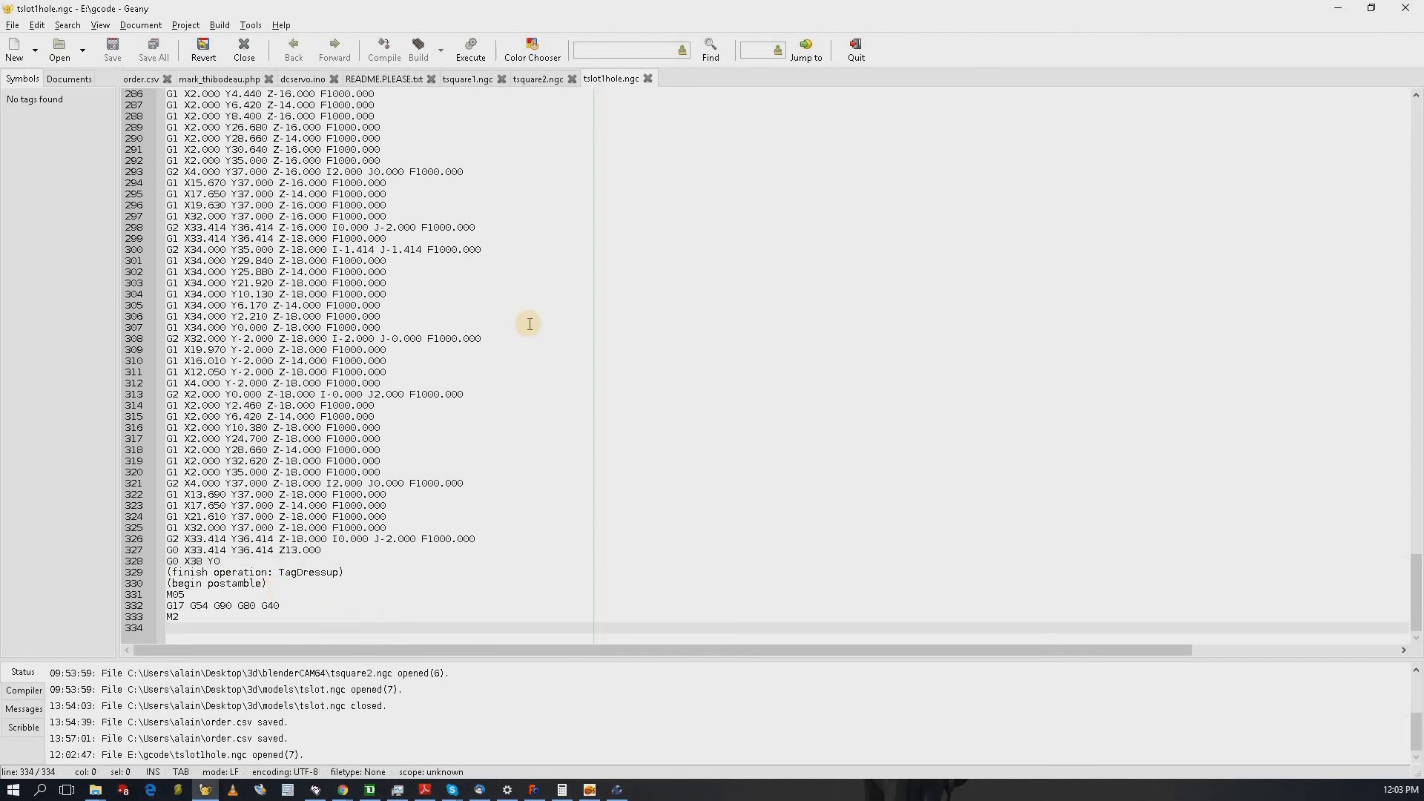